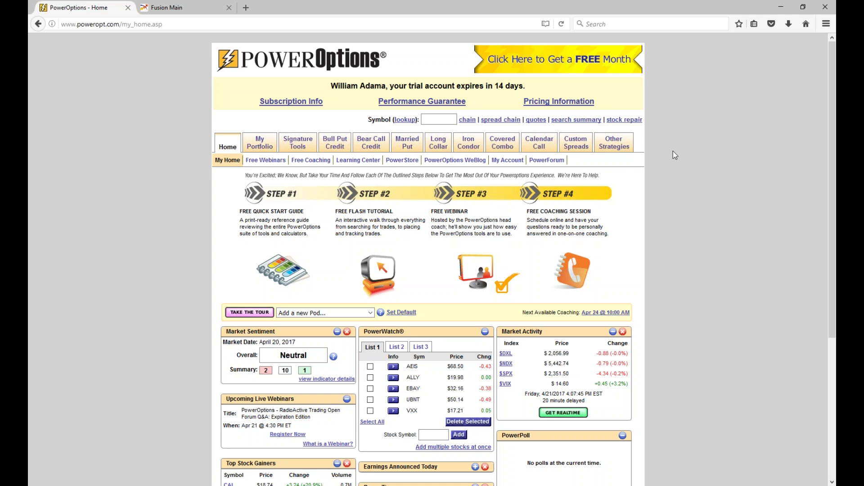
- Circle the four getting-started steps and the Free Webinars link on the home page, and clear the markings
mouse_move(313, 207)
mouse_down()
mouse_move(306, 185)
mouse_move(232, 214)
mouse_move(311, 291)
mouse_move(310, 212)
mouse_up()
mouse_move(376, 182)
mouse_down()
mouse_move(326, 272)
mouse_move(399, 305)
mouse_move(402, 197)
mouse_up()
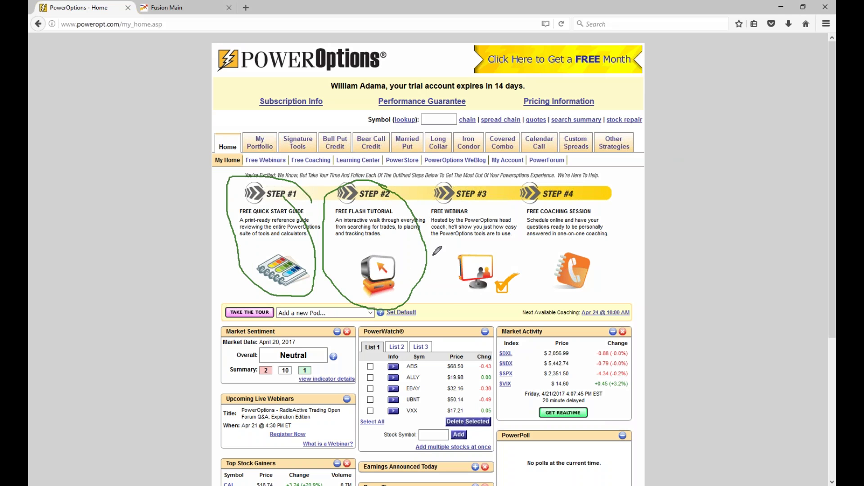
mouse_move(483, 196)
mouse_down()
mouse_move(490, 182)
mouse_move(446, 177)
mouse_move(428, 216)
mouse_move(471, 322)
mouse_move(506, 211)
mouse_move(481, 185)
mouse_up()
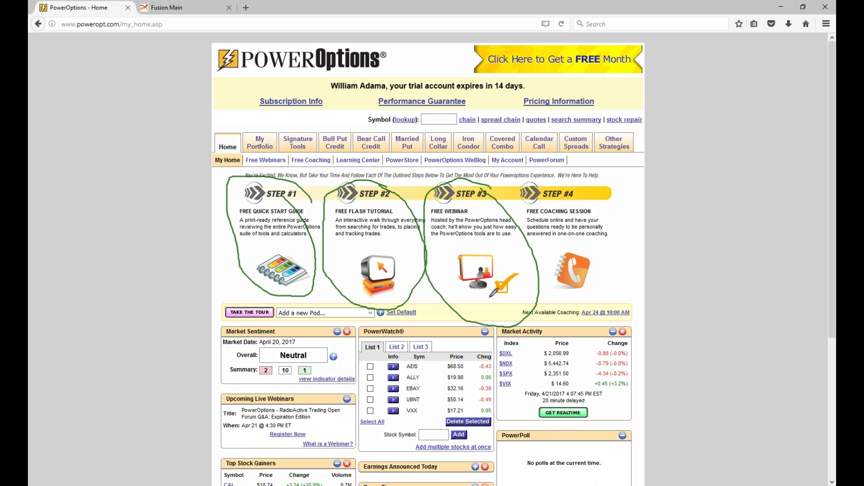
mouse_move(258, 151)
mouse_down()
mouse_move(253, 166)
mouse_move(289, 155)
mouse_move(259, 149)
mouse_up()
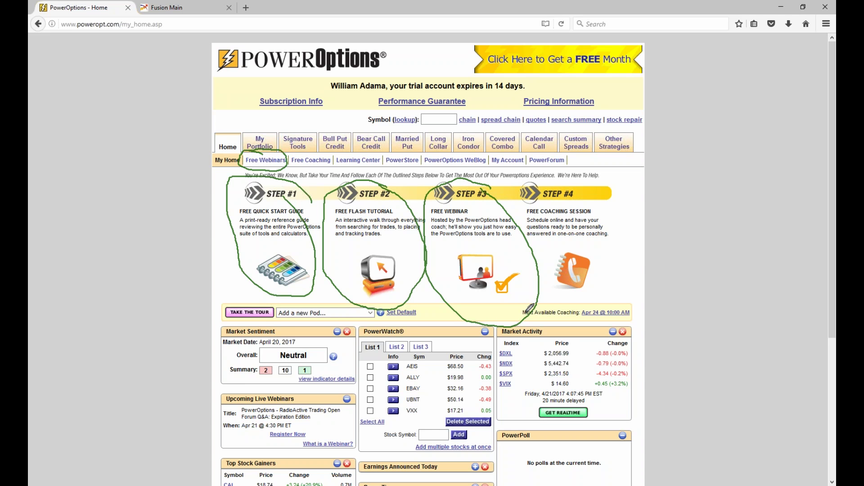
mouse_move(546, 298)
mouse_down()
mouse_move(533, 198)
mouse_move(602, 195)
mouse_move(583, 295)
mouse_move(552, 301)
mouse_up()
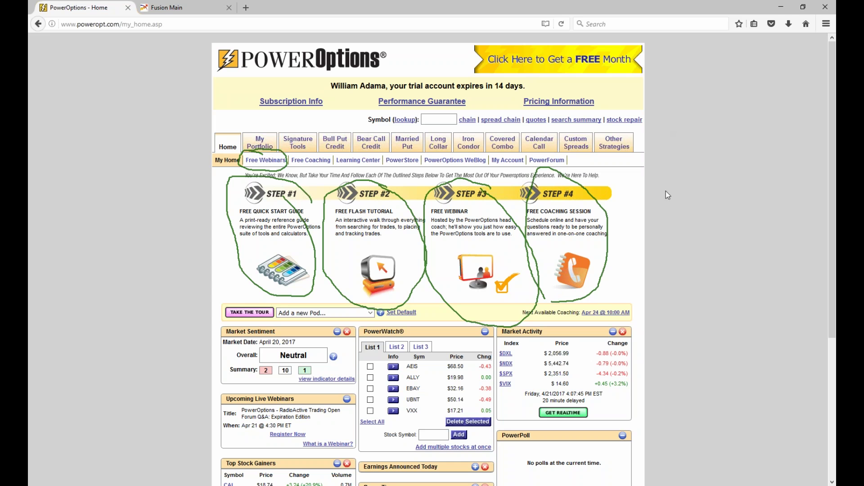
key(Escape)
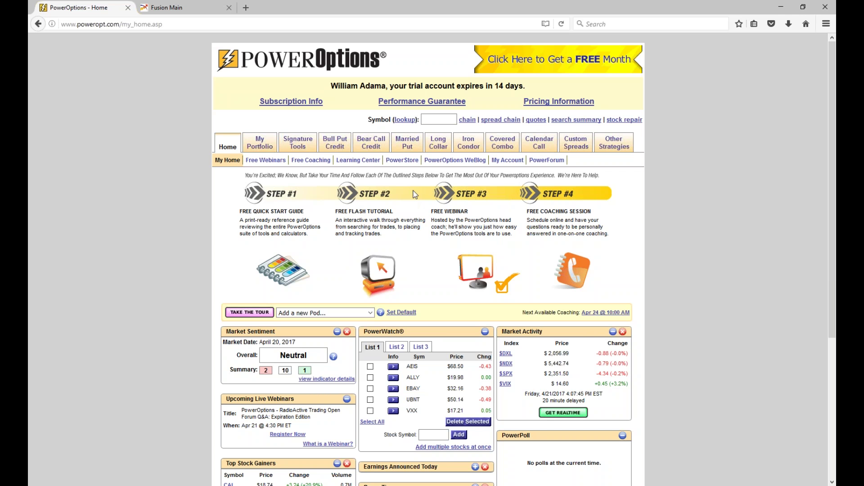
- Look up the option chain for the stock symbol AEIS
click(430, 120)
text(AAA)
key(BackSpace)
key(BackSpace)
text(AEIS)
click(433, 142)
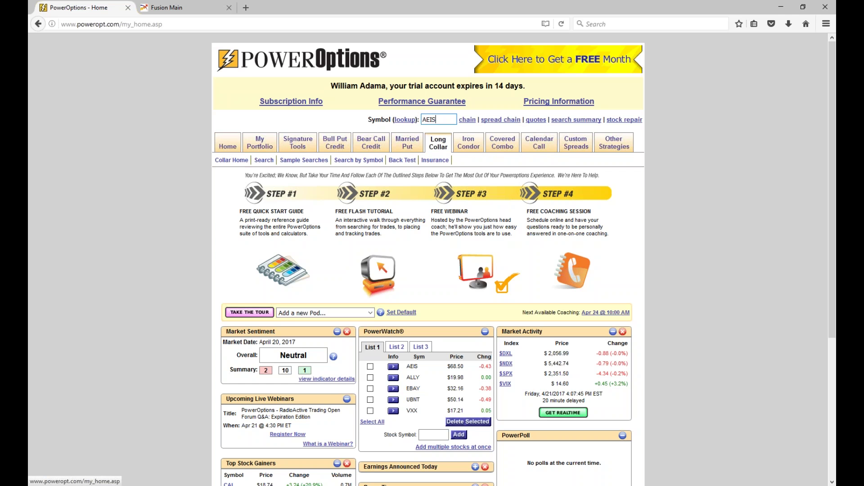
click(469, 123)
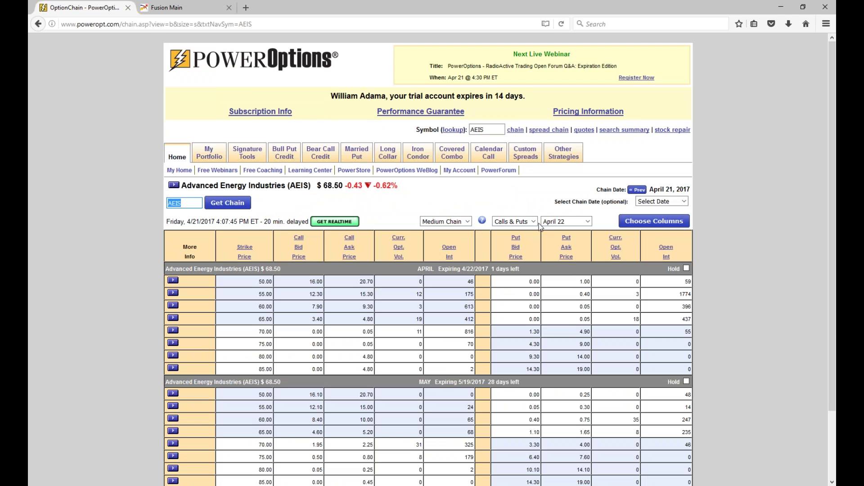
- Filter the AEIS option chain to Calls Only with the May 19 expiration
click(536, 223)
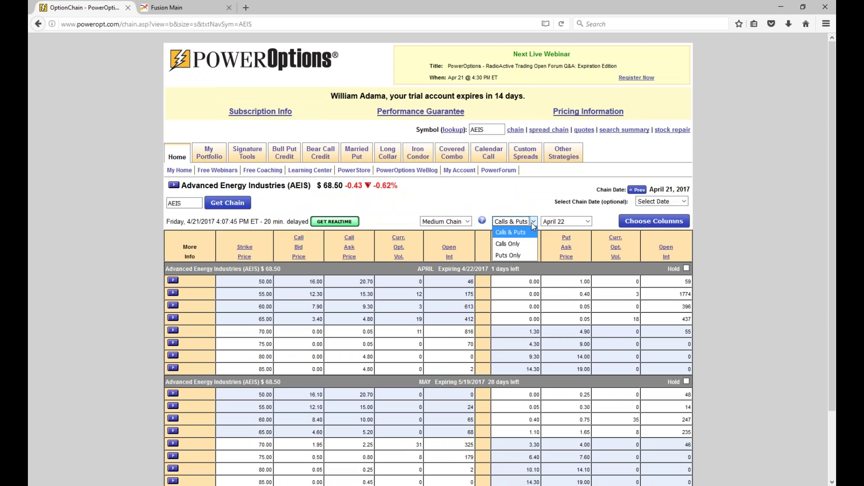
click(526, 245)
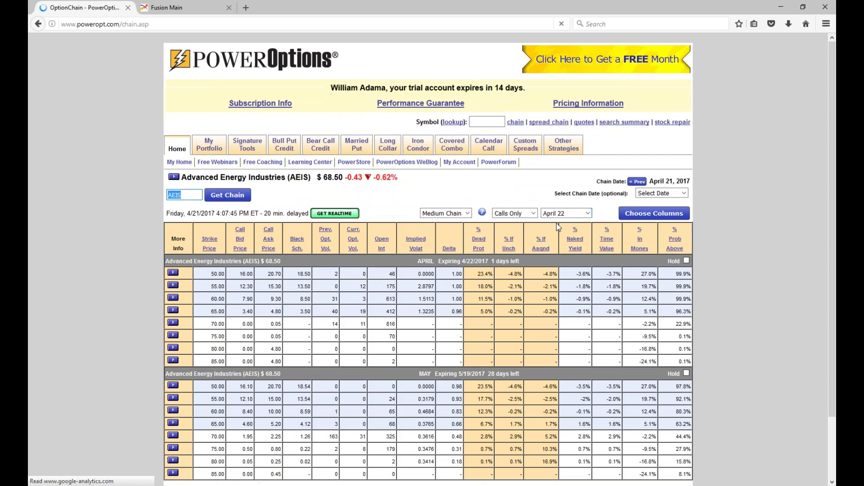
click(562, 213)
click(561, 246)
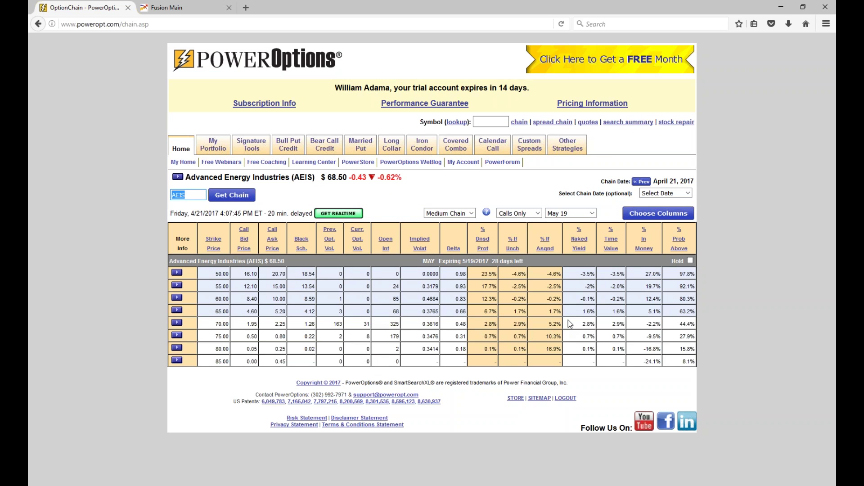
- Circle the stock price and the 70 strike's bid/ask, downside protection and % if assigned, and label that row "ATM"
click(661, 135)
mouse_move(341, 172)
mouse_down()
mouse_move(323, 177)
mouse_move(353, 182)
mouse_move(356, 171)
mouse_move(341, 172)
mouse_up()
mouse_move(232, 317)
mouse_down()
mouse_move(203, 324)
mouse_move(234, 330)
mouse_move(232, 313)
mouse_move(263, 335)
mouse_move(284, 316)
mouse_up()
mouse_move(487, 317)
mouse_down()
mouse_move(479, 324)
mouse_move(493, 333)
mouse_move(499, 319)
mouse_up()
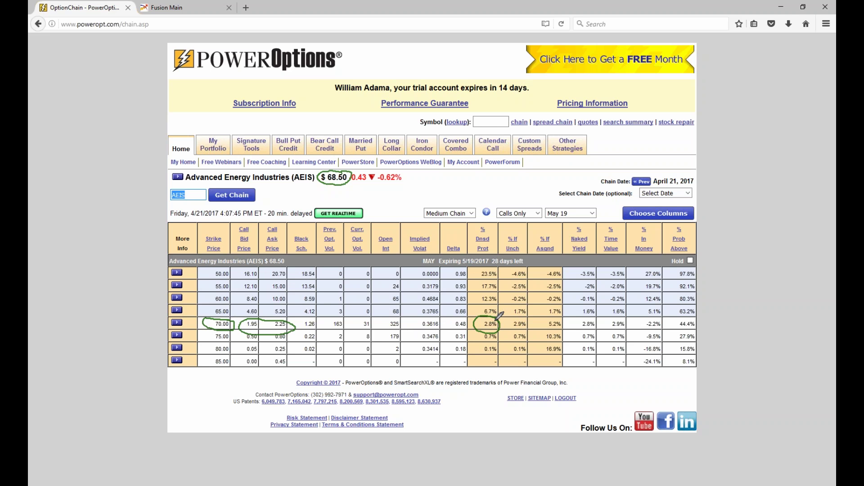
mouse_move(559, 317)
mouse_down()
mouse_move(543, 322)
mouse_move(549, 330)
mouse_move(566, 315)
mouse_up()
mouse_move(126, 326)
mouse_down()
mouse_move(140, 318)
mouse_move(142, 329)
mouse_move(152, 315)
mouse_move(161, 328)
mouse_up()
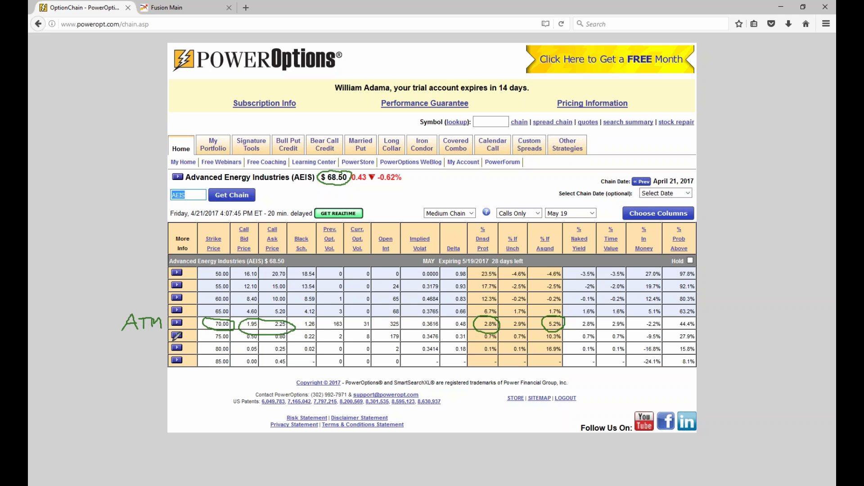
- Circle the 65 strike's bid/ask, downside protection and % if assigned, write "1.50" beside the row, and erase all markings
drag(167, 308, 157, 298)
mouse_move(280, 300)
mouse_down()
mouse_move(252, 310)
mouse_move(279, 317)
mouse_move(286, 304)
mouse_up()
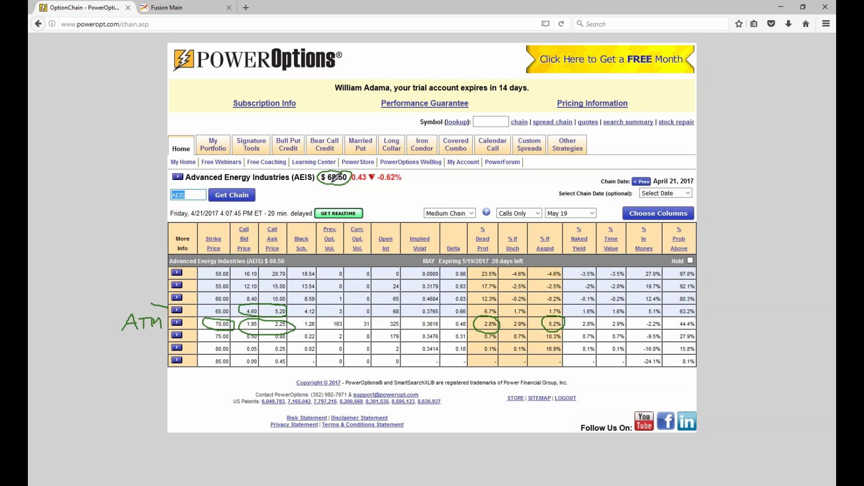
mouse_move(84, 288)
mouse_down()
mouse_move(84, 304)
mouse_move(97, 305)
mouse_up()
click(89, 301)
drag(113, 291, 114, 291)
mouse_move(495, 301)
mouse_down()
mouse_move(471, 315)
mouse_move(491, 324)
mouse_move(504, 309)
mouse_move(493, 301)
mouse_move(479, 308)
mouse_up()
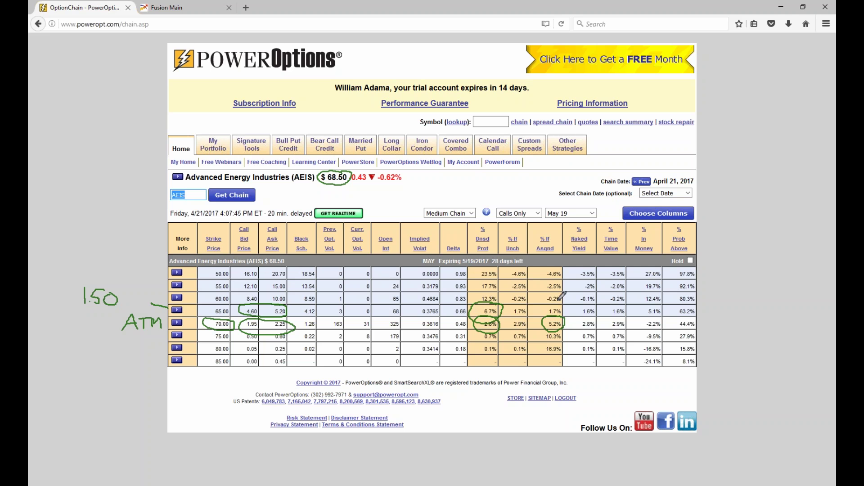
mouse_move(563, 308)
mouse_down()
mouse_move(545, 310)
mouse_move(566, 318)
mouse_move(570, 304)
mouse_move(559, 301)
mouse_up()
drag(289, 311, 303, 293)
drag(300, 323, 306, 323)
key(e)
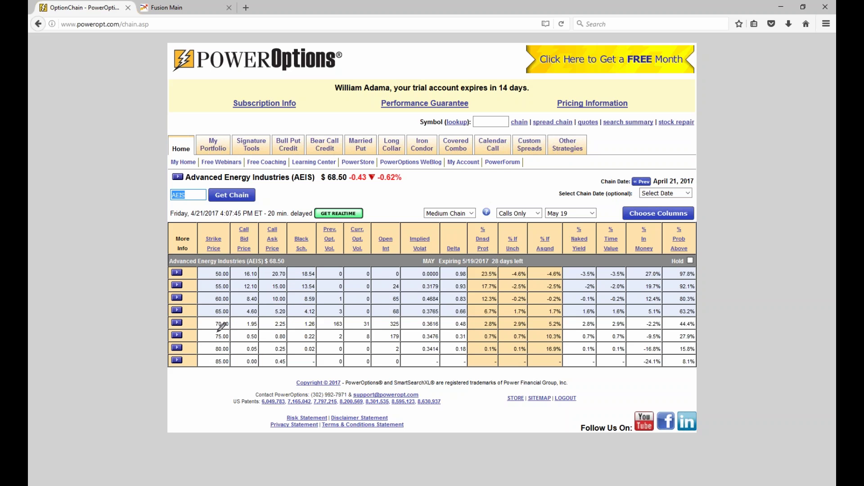
- Circle the 75 strike along with its bid/ask prices, downside protection and % if assigned
mouse_move(212, 332)
mouse_down()
mouse_move(234, 342)
mouse_move(220, 332)
mouse_up()
mouse_move(285, 335)
mouse_down()
mouse_move(280, 326)
mouse_move(243, 338)
mouse_move(274, 346)
mouse_move(282, 328)
mouse_up()
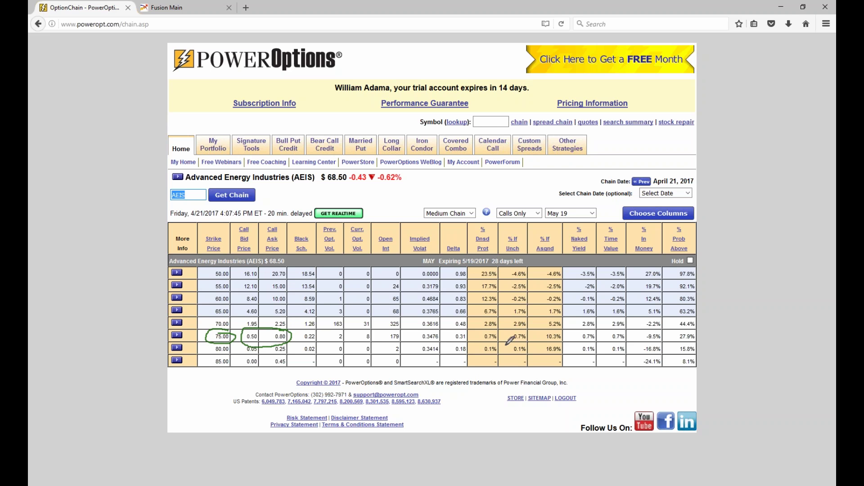
mouse_move(493, 330)
mouse_down()
mouse_move(478, 331)
mouse_move(500, 339)
mouse_move(502, 330)
mouse_up()
mouse_move(560, 327)
mouse_down()
mouse_move(540, 340)
mouse_move(563, 338)
mouse_up()
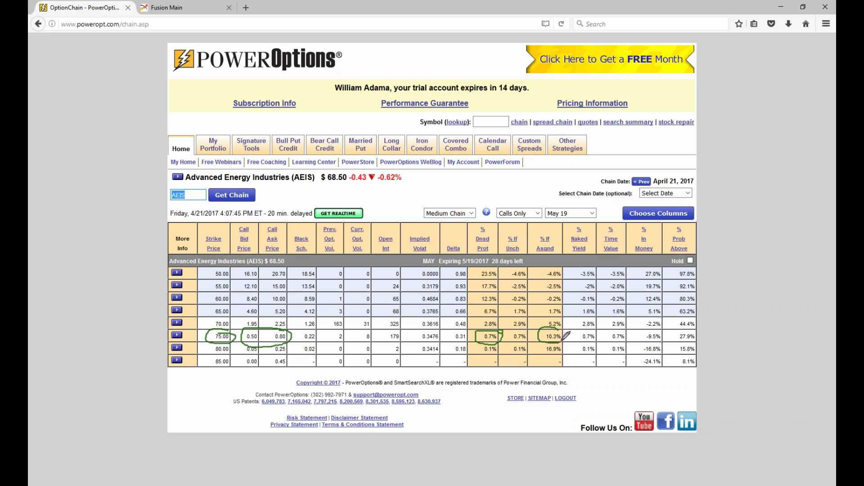
- Write the 75 call's gain calculation "6.50 + .70 = 7.20" below the stock price and re-circle the row's % if assigned
drag(186, 344, 207, 341)
drag(334, 182, 338, 188)
drag(349, 185, 374, 194)
mouse_move(370, 191)
mouse_down()
mouse_move(418, 188)
mouse_move(458, 198)
mouse_move(466, 186)
mouse_up()
click(443, 196)
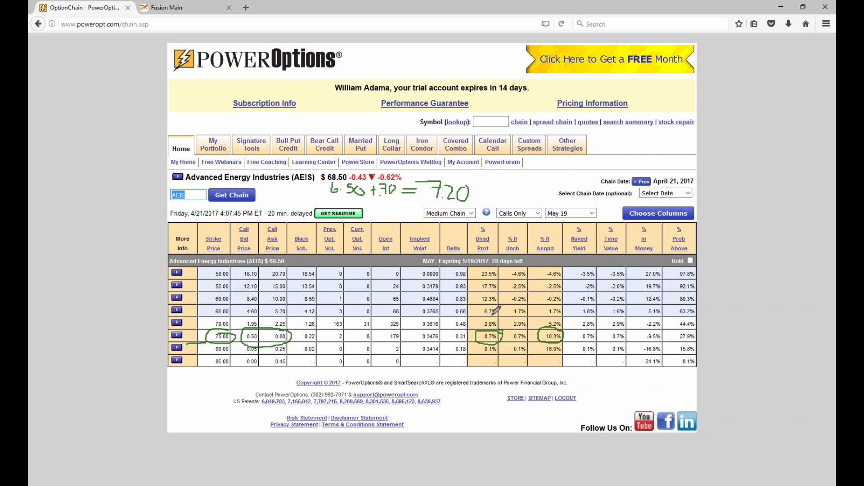
mouse_move(552, 332)
mouse_down()
mouse_move(569, 333)
mouse_move(556, 344)
mouse_move(547, 325)
mouse_move(549, 344)
mouse_move(566, 330)
mouse_up()
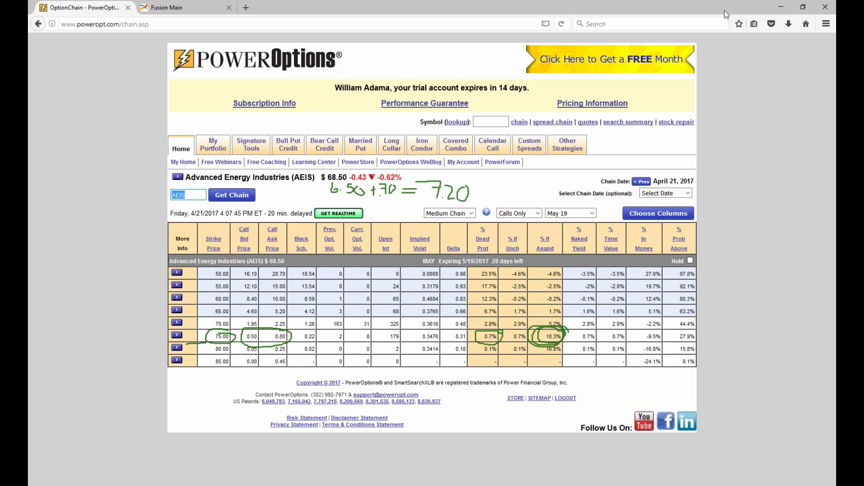
- Circle the 75 strike's probability above and bid/ask, label the row "Agg" with an arrow, and clear the markings
mouse_move(698, 321)
mouse_down()
mouse_move(675, 322)
mouse_move(687, 352)
mouse_move(691, 323)
mouse_up()
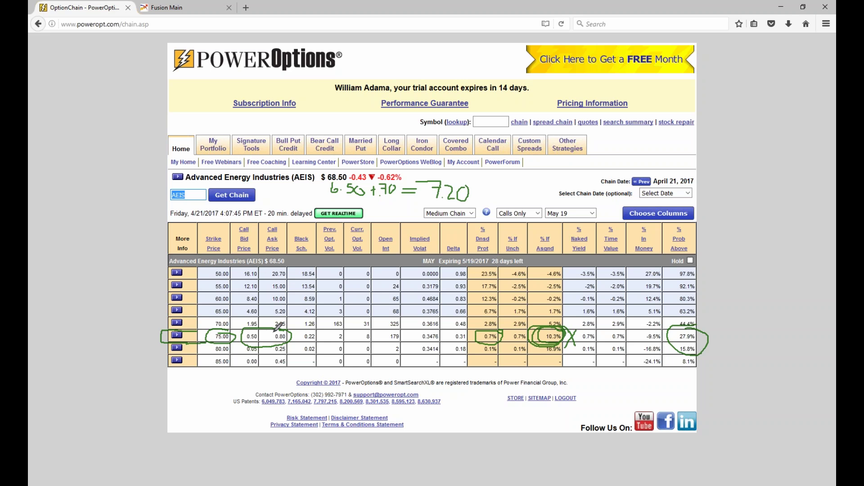
mouse_move(270, 324)
mouse_down()
mouse_move(245, 337)
mouse_move(302, 325)
mouse_up()
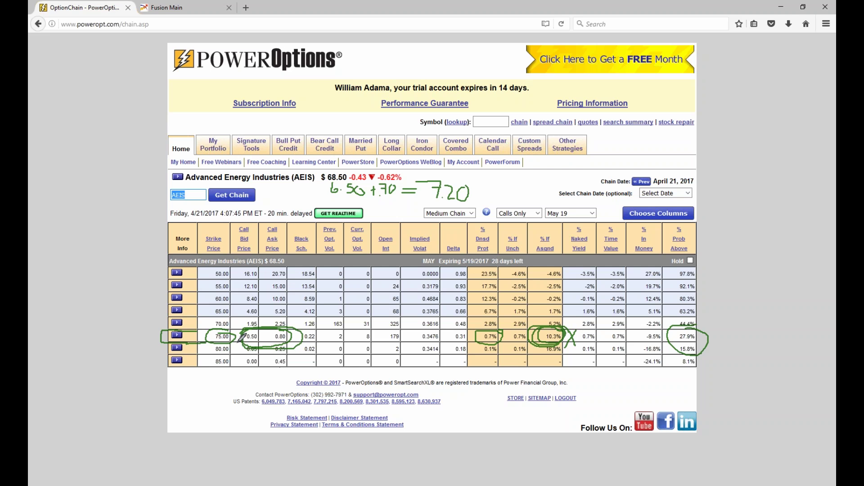
drag(203, 321, 207, 331)
mouse_move(109, 342)
mouse_down()
mouse_move(120, 320)
mouse_move(123, 342)
mouse_move(128, 334)
mouse_move(140, 341)
mouse_move(132, 350)
mouse_up()
drag(194, 335, 140, 337)
drag(149, 330, 151, 345)
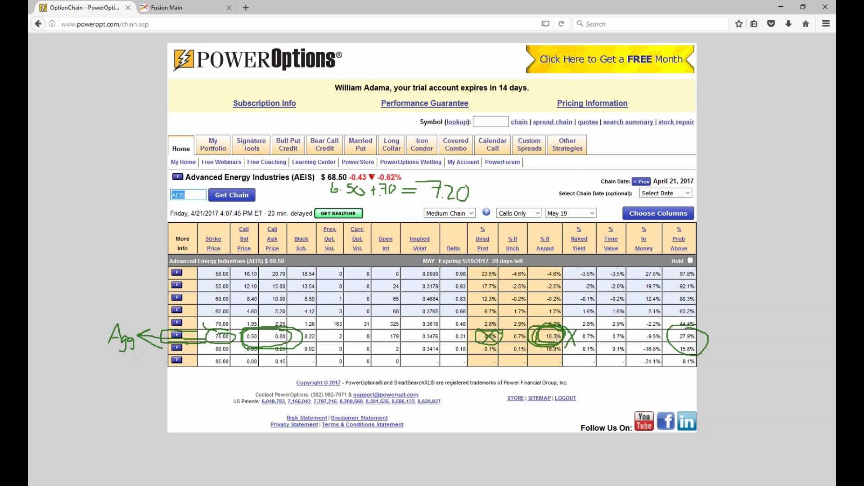
drag(494, 324, 484, 325)
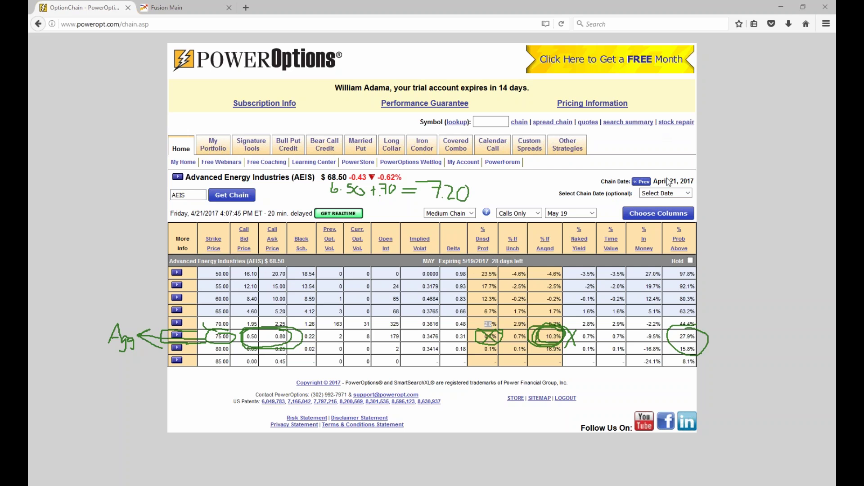
key(Escape)
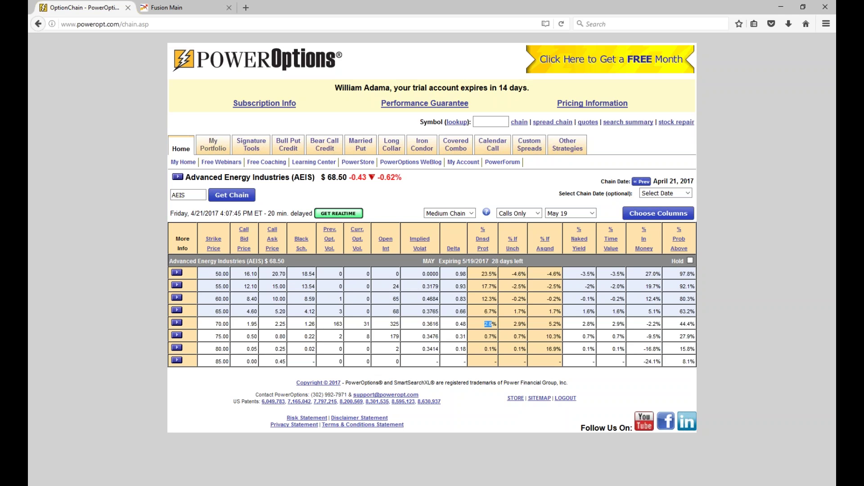
- Open the Portfolios page and circle the ALLY stock's price change today in the married put position
mouse_move(215, 147)
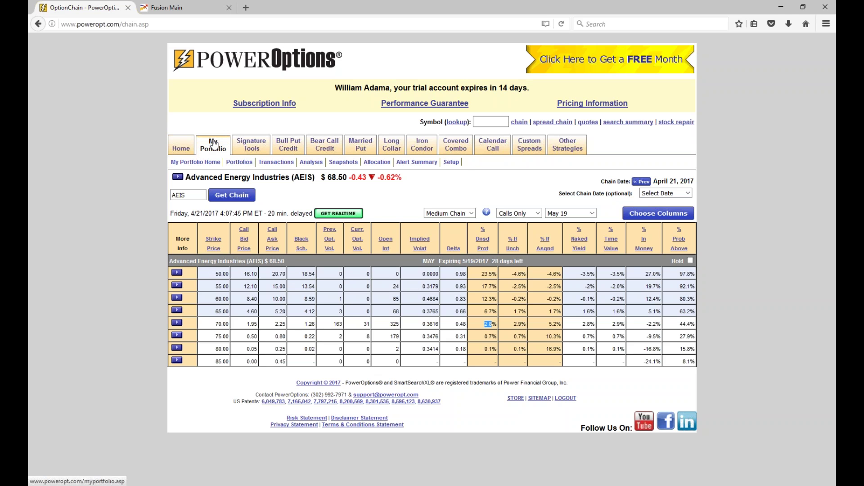
click(246, 167)
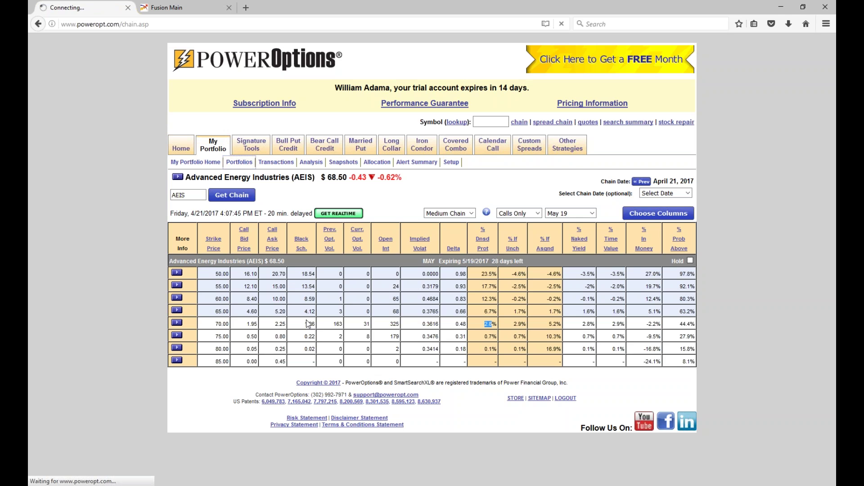
scroll(306, 318, down, 6)
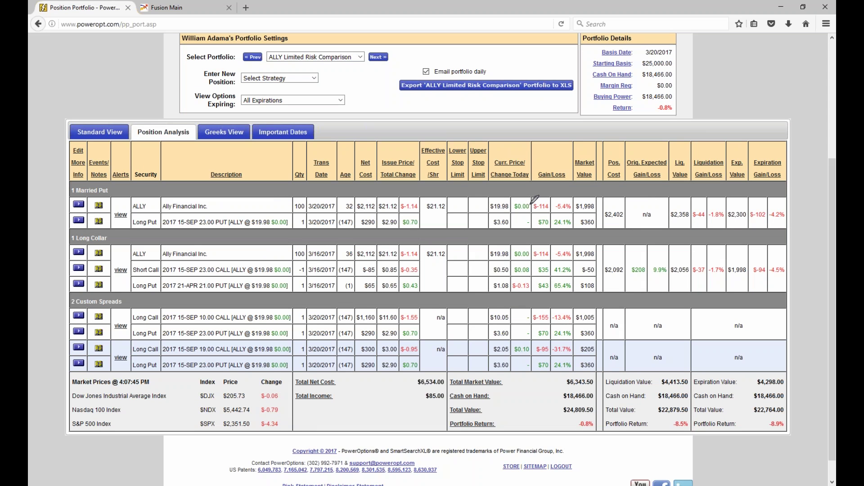
mouse_move(532, 203)
mouse_down()
mouse_move(516, 195)
mouse_move(518, 211)
mouse_move(534, 207)
mouse_move(508, 198)
mouse_up()
- Switch the displayed portfolio to RAT Portfolio 2017 and bring its positions into view
click(313, 57)
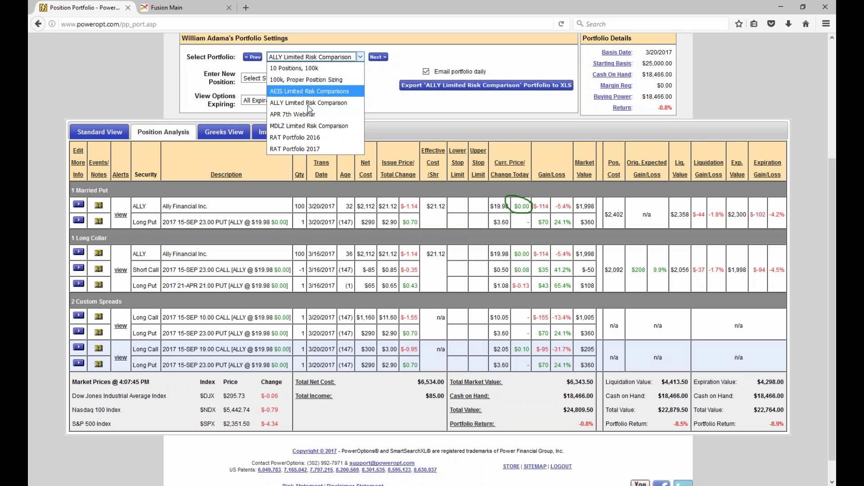
click(296, 149)
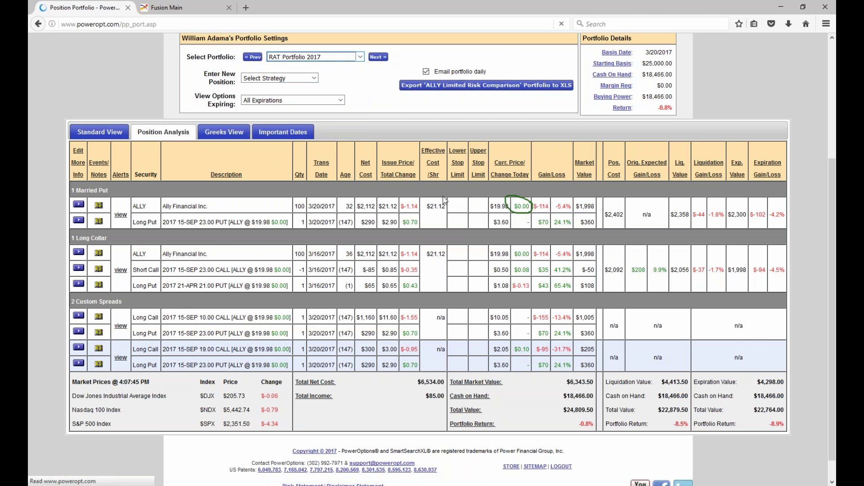
scroll(486, 234, down, 3)
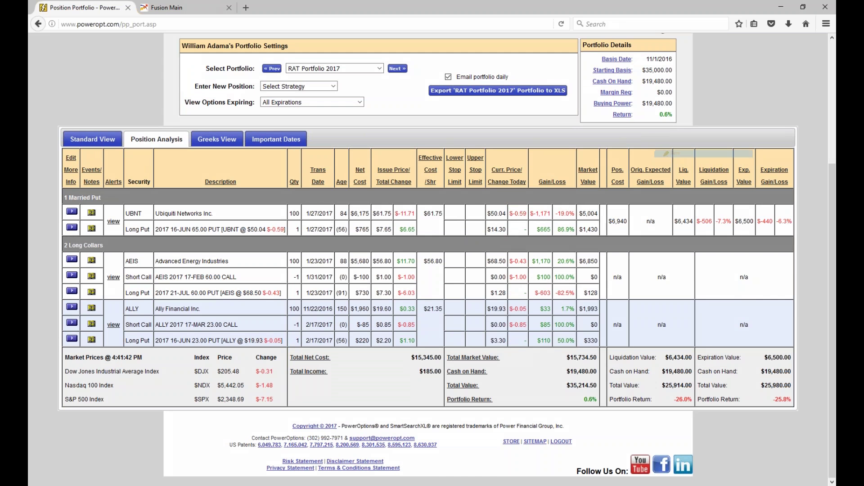
- Circle the UBNT stock's change today and percentage loss, and mark its 65 long put with the note "55"
mouse_move(573, 205)
mouse_down()
mouse_move(552, 215)
mouse_move(578, 212)
mouse_move(565, 200)
mouse_move(512, 206)
mouse_move(514, 221)
mouse_move(529, 208)
mouse_up()
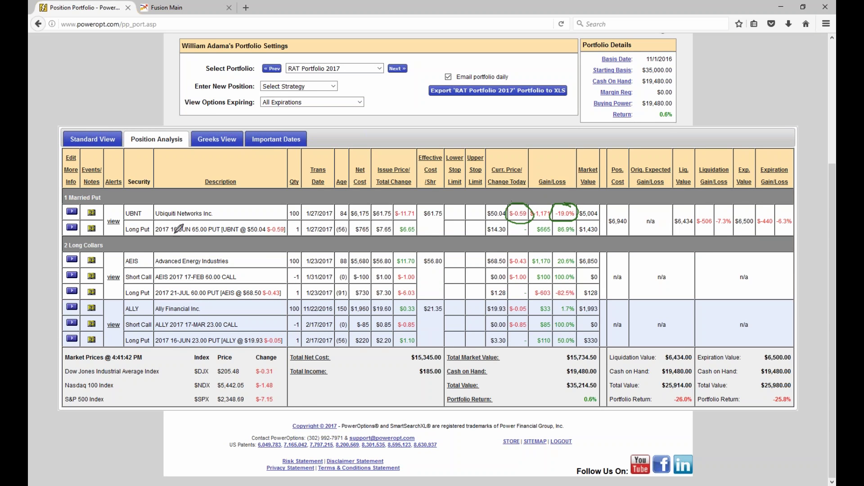
mouse_move(187, 223)
mouse_down()
mouse_move(211, 224)
mouse_move(217, 250)
mouse_move(247, 245)
mouse_up()
drag(211, 224, 243, 224)
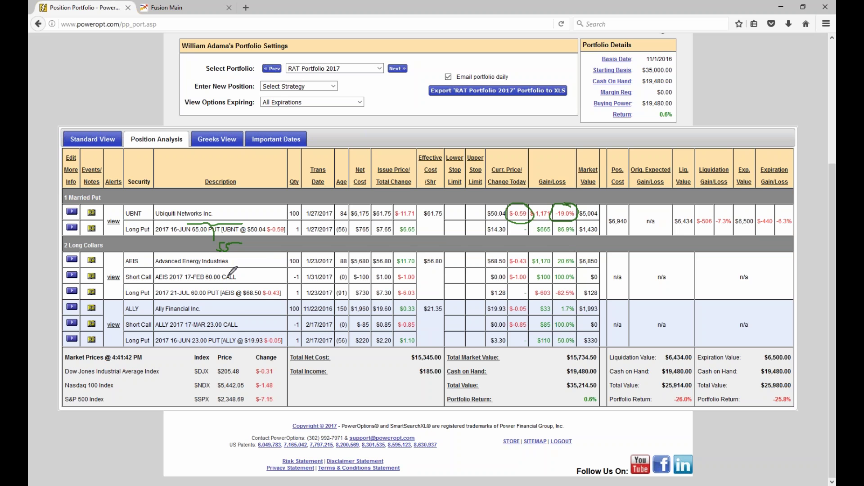
- Circle the 60 call and put legs of the AEIS long collar and the stock's current price and change
mouse_move(235, 274)
mouse_down()
mouse_move(182, 270)
mouse_move(253, 303)
mouse_move(230, 267)
mouse_move(219, 274)
mouse_up()
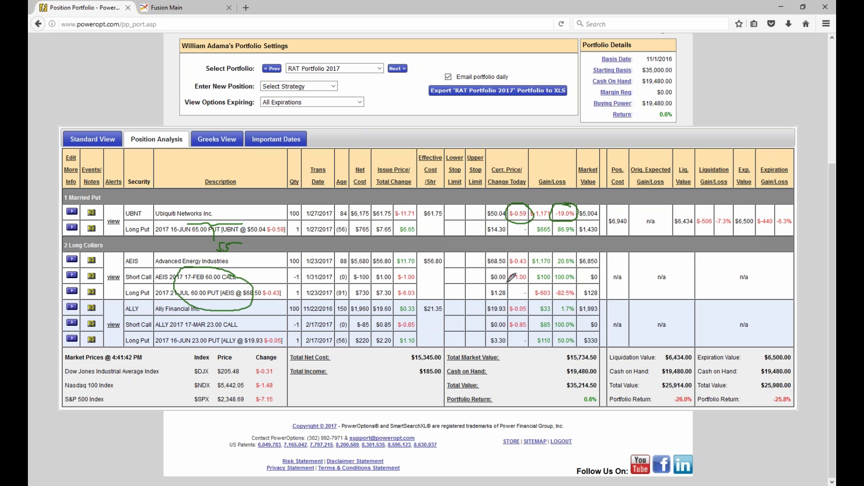
mouse_move(522, 249)
mouse_down()
mouse_move(485, 266)
mouse_move(529, 271)
mouse_move(517, 248)
mouse_up()
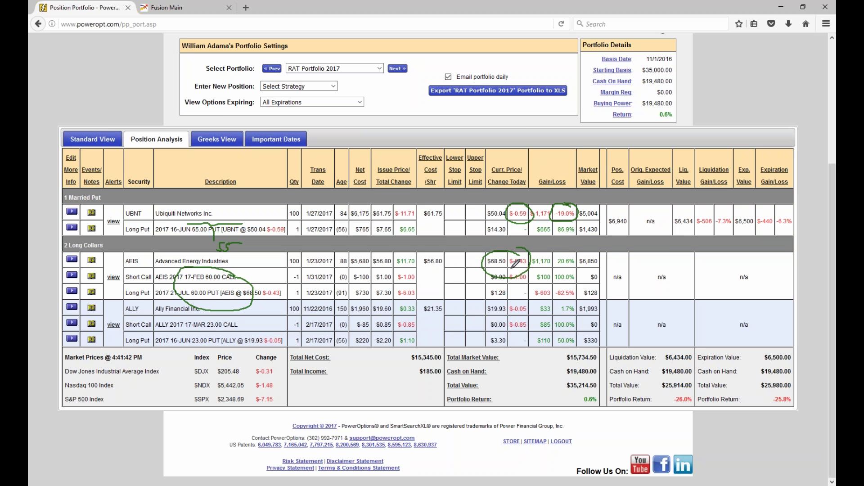
mouse_move(240, 281)
mouse_down()
mouse_move(266, 264)
mouse_move(284, 260)
mouse_move(284, 269)
mouse_up()
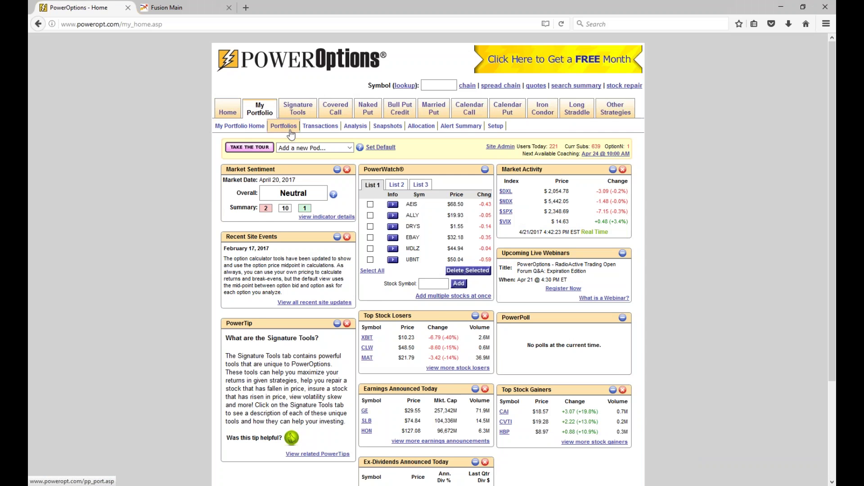
- Open the saved portfolio positions and display the profit/loss chart for the AEIS married put
click(284, 126)
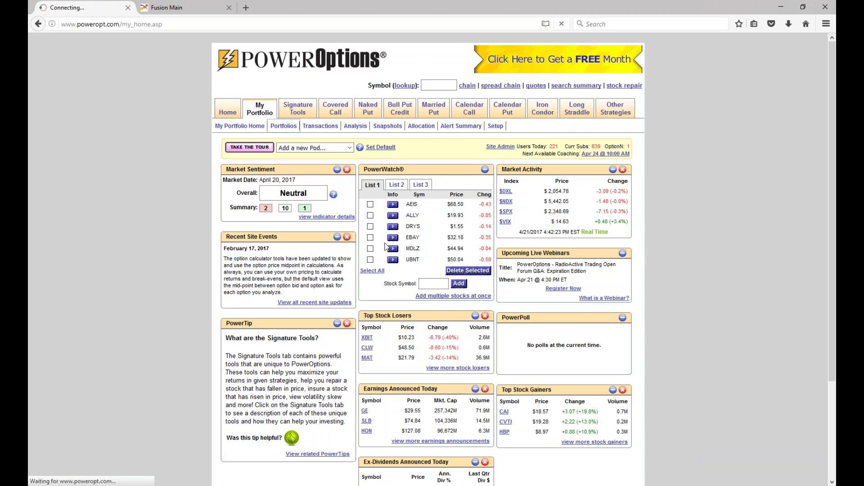
scroll(379, 289, down, 4)
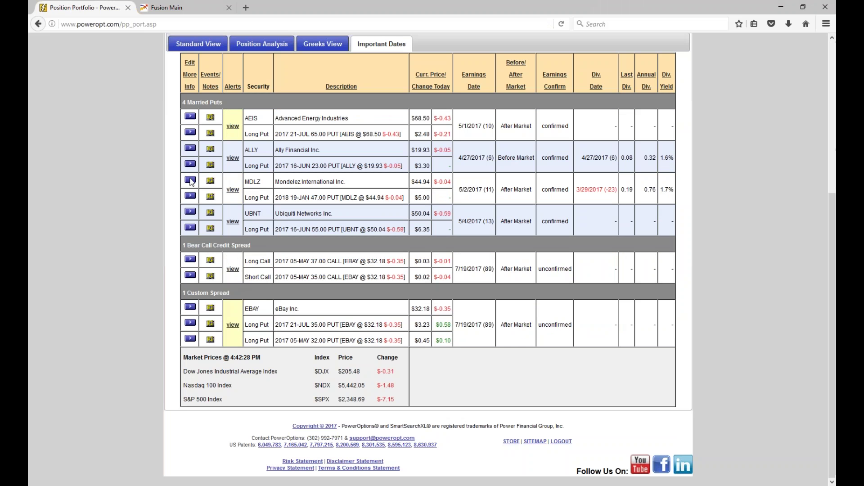
click(191, 118)
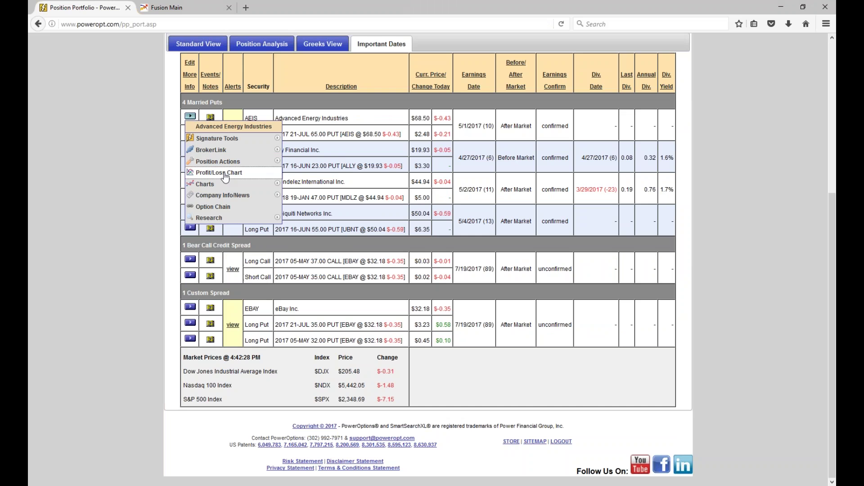
click(225, 173)
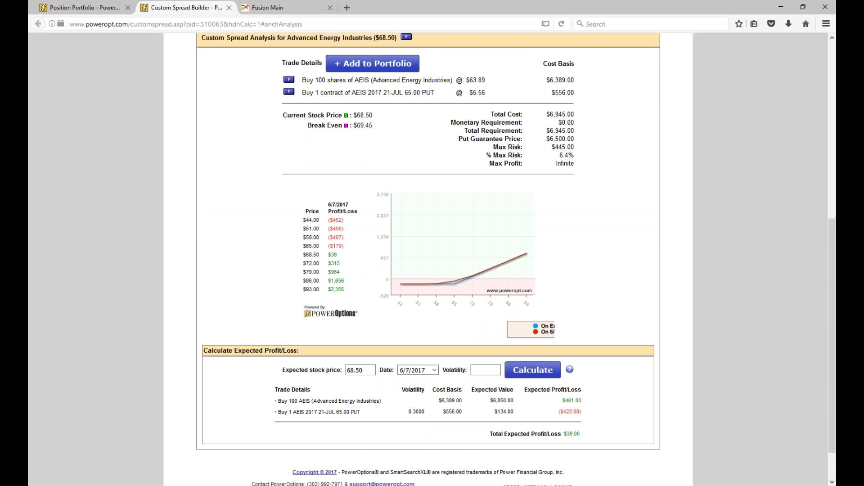
- Add a sale of 1 AEIS April 22 2017 65.00 call at a price of 1.60 to the custom spread
scroll(499, 132, up, 10)
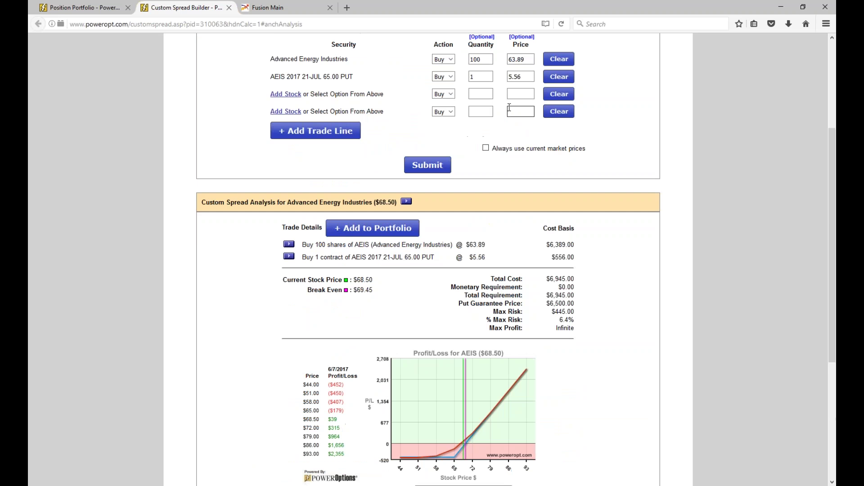
click(499, 131)
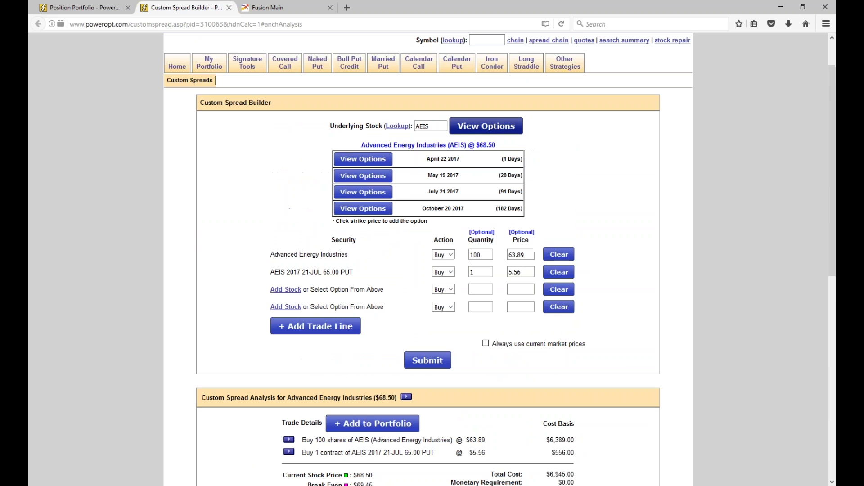
click(363, 159)
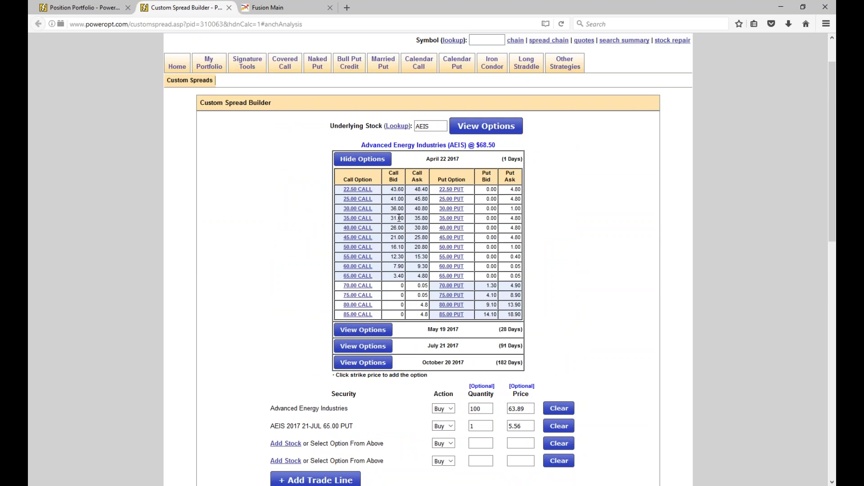
click(358, 276)
scroll(360, 279, down, 10)
click(445, 170)
click(443, 178)
click(478, 170)
text(1)
click(518, 169)
text(1.6)
- Set the AEIS stock purchase price to 61.99 and submit the spread for analysis
click(526, 134)
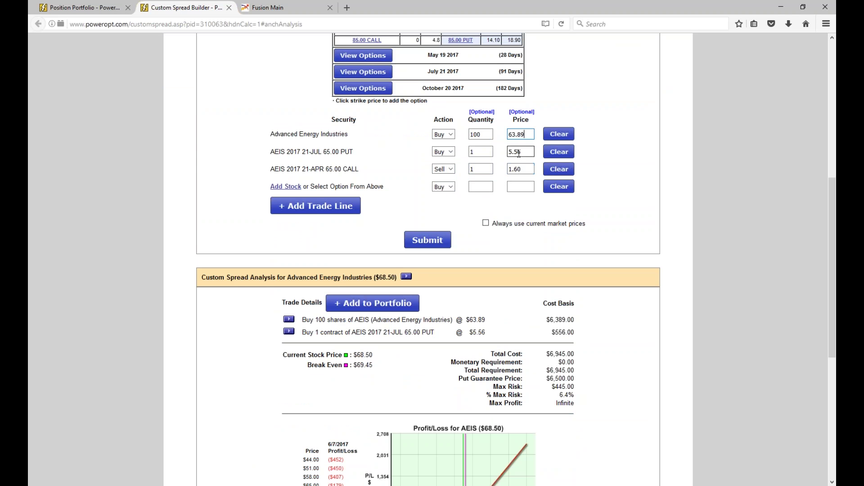
key(BackSpace)
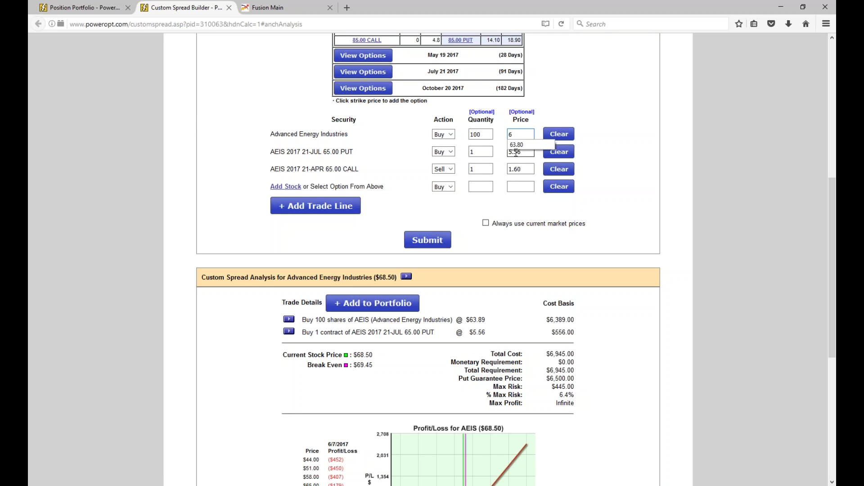
text(1.99)
click(428, 240)
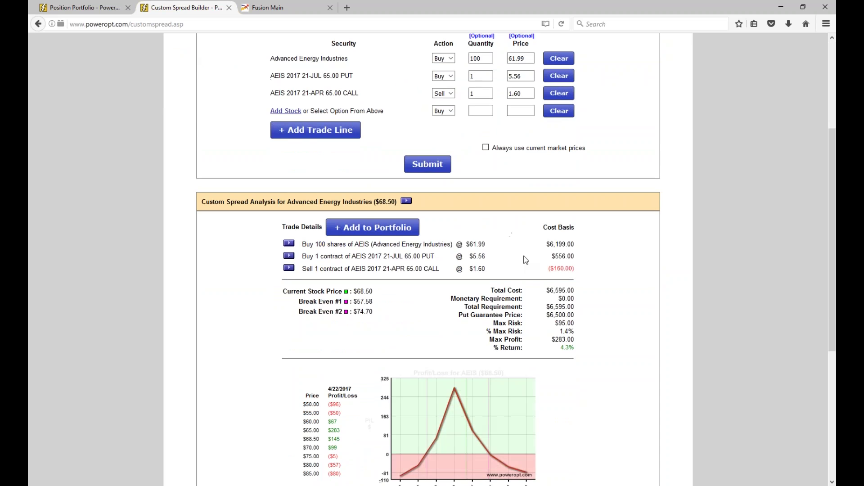
- Highlight the percentage max risk and percentage return in the AEIS collar's spread analysis
scroll(526, 260, down, 4)
double_click(567, 168)
double_click(567, 184)
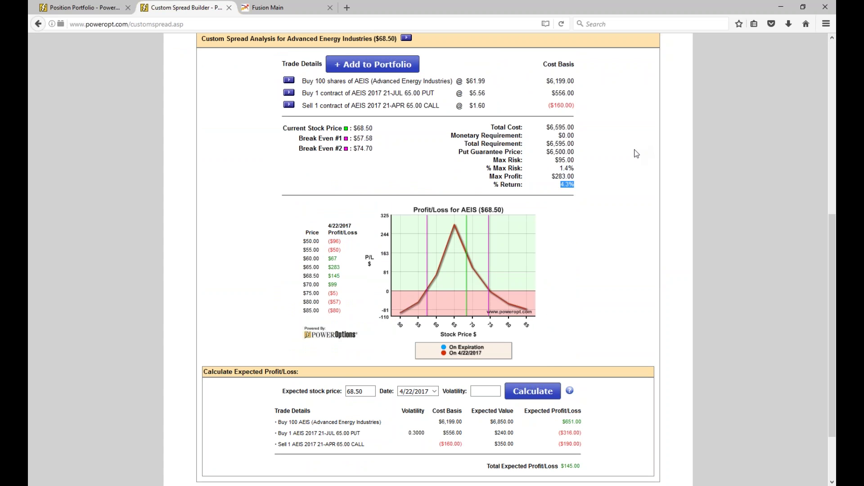
- Return to the RAT Positions portfolio and show its holdings in Standard View
click(86, 13)
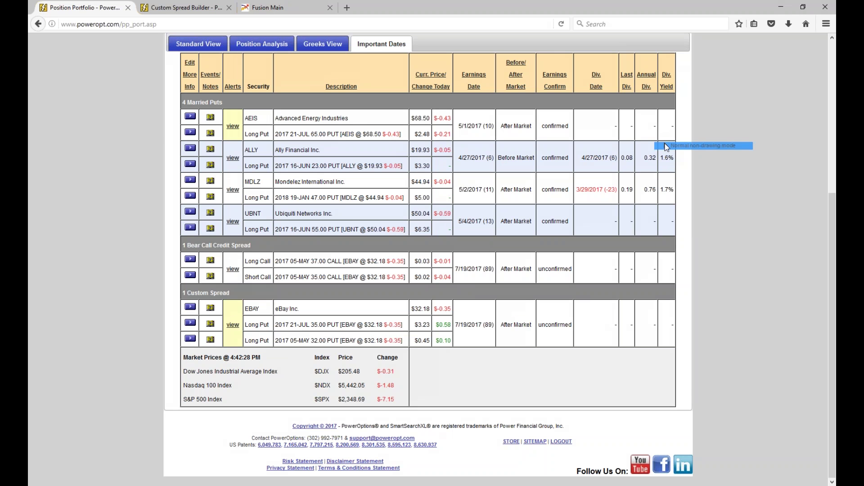
click(198, 43)
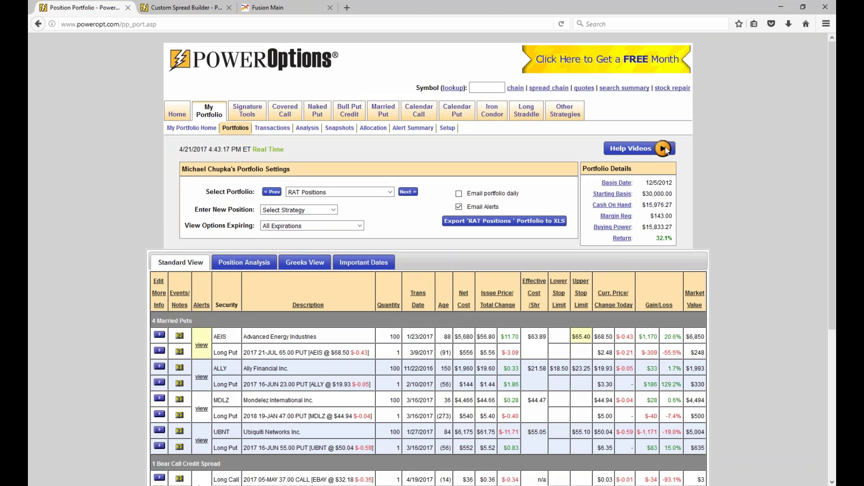
scroll(673, 115, down, 4)
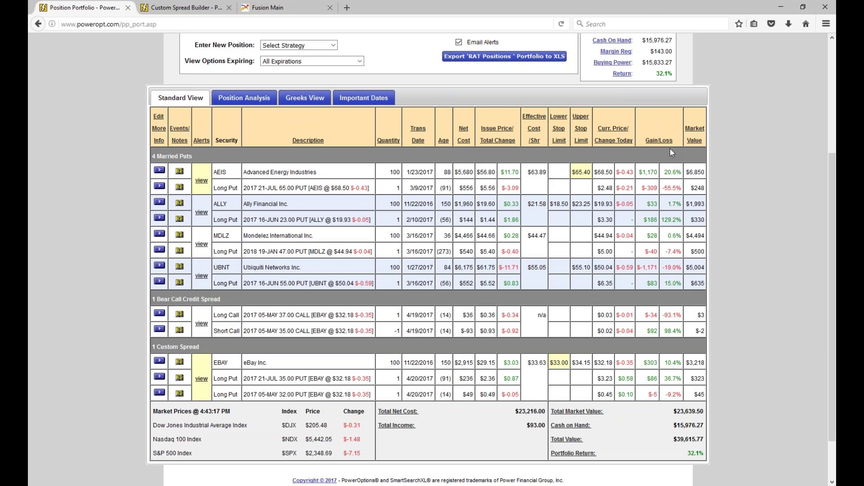
- Circle the AEIS and EBAY alert cells and highlighted stop limits, and mark AEIS's upper limit with an arrow and its current price with a circle
mouse_move(211, 164)
mouse_down()
mouse_move(194, 162)
mouse_move(211, 191)
mouse_move(218, 170)
mouse_move(209, 160)
mouse_up()
mouse_move(206, 352)
mouse_down()
mouse_move(176, 370)
mouse_move(220, 396)
mouse_move(212, 356)
mouse_move(200, 357)
mouse_up()
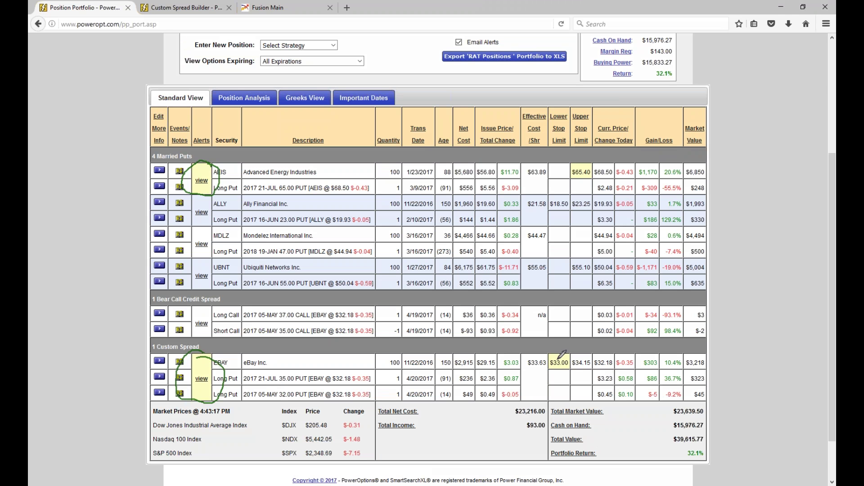
mouse_move(569, 355)
mouse_down()
mouse_move(562, 351)
mouse_move(569, 381)
mouse_move(576, 354)
mouse_move(565, 353)
mouse_up()
mouse_move(590, 162)
mouse_down()
mouse_move(567, 170)
mouse_move(587, 184)
mouse_move(597, 163)
mouse_move(585, 164)
mouse_up()
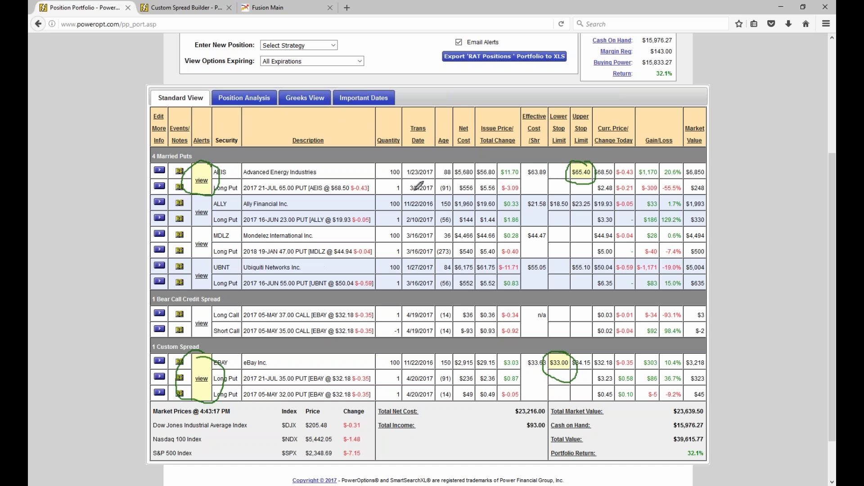
mouse_move(518, 180)
mouse_down()
mouse_move(558, 181)
mouse_move(547, 187)
mouse_up()
mouse_move(622, 158)
mouse_down()
mouse_move(613, 154)
mouse_move(590, 171)
mouse_move(610, 183)
mouse_move(595, 166)
mouse_up()
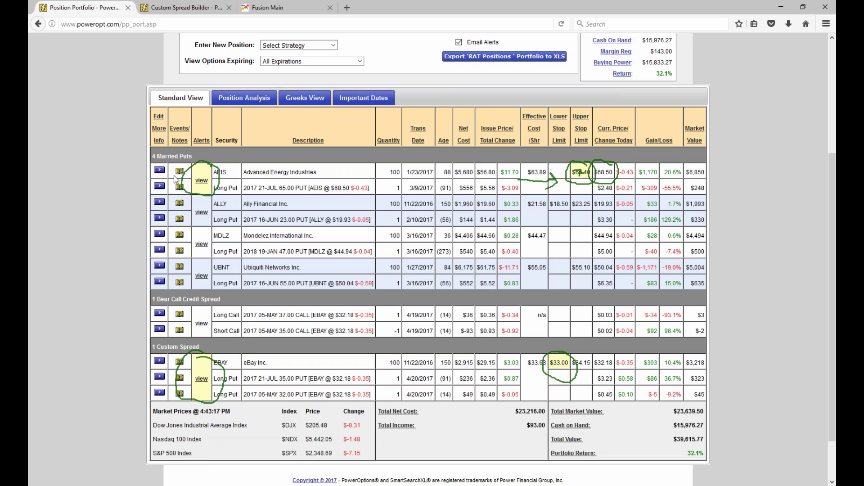
- Open the AEIS price chart on BigCharts and redraw it with a 1 month time frame
click(159, 171)
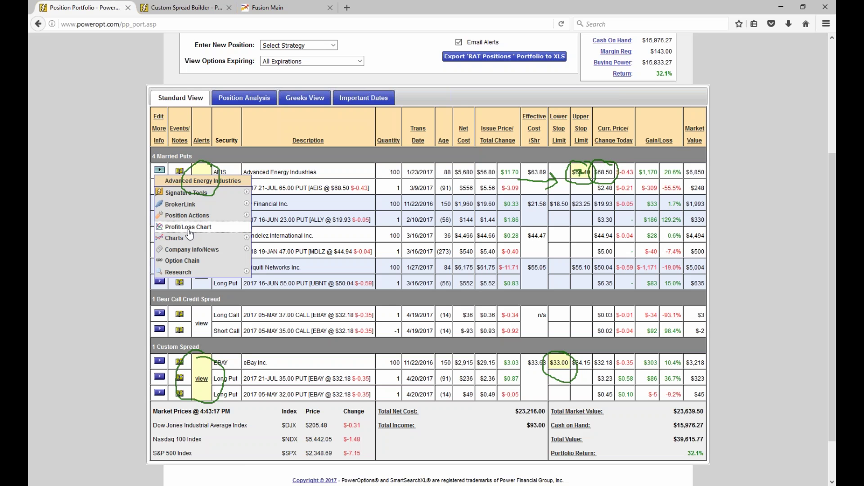
mouse_move(187, 238)
click(270, 252)
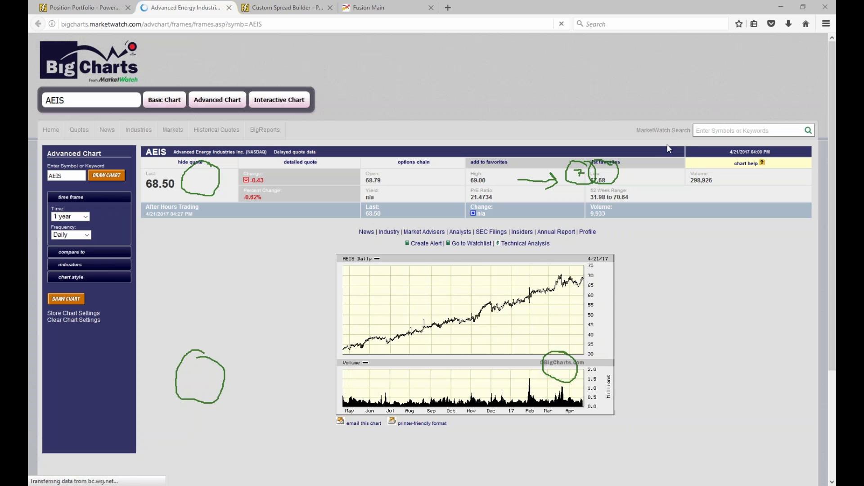
click(71, 217)
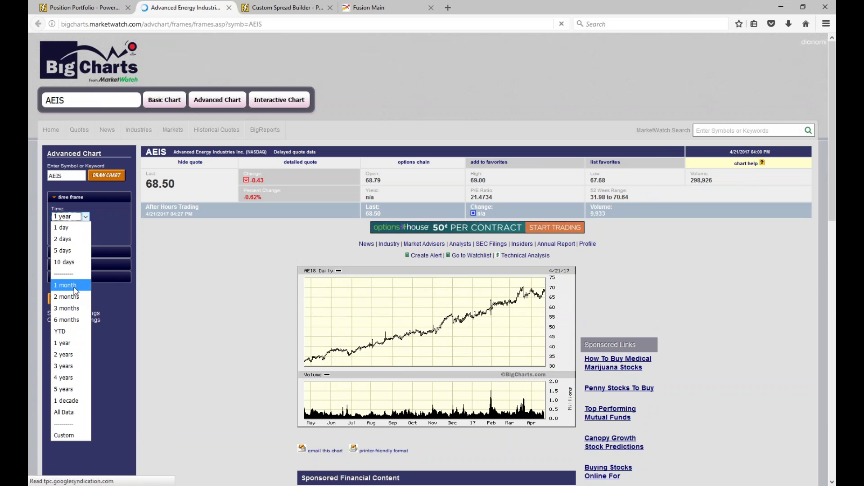
key(Up)
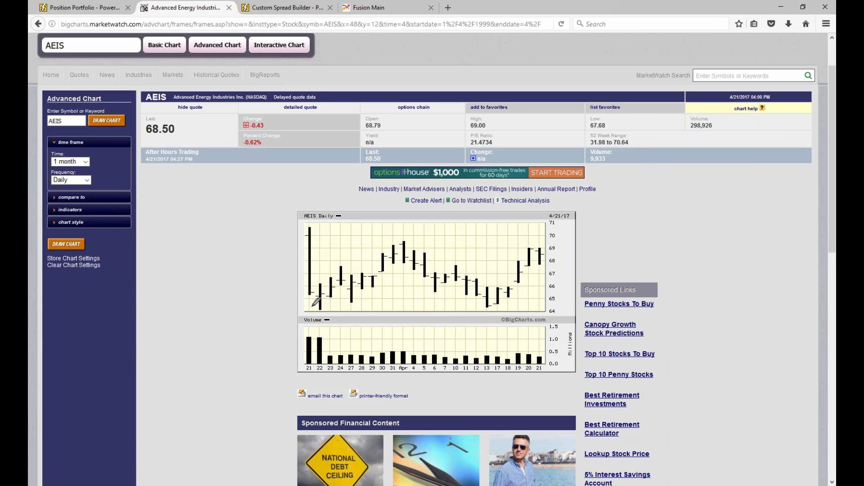
- Trace the AEIS price path from March 21 to mid-April, circle the April 17–18 bars and point an arrow at the 17
drag(303, 307, 318, 307)
mouse_move(310, 244)
mouse_down()
mouse_move(315, 284)
mouse_move(374, 275)
mouse_move(401, 241)
mouse_move(493, 303)
mouse_up()
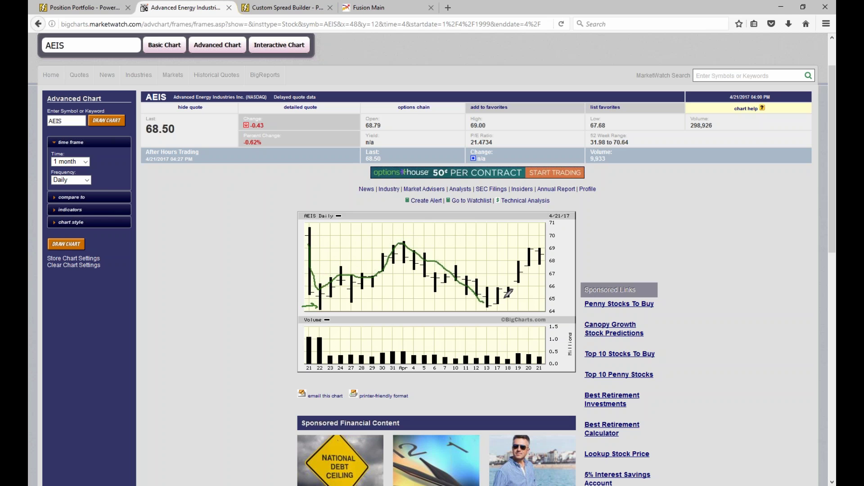
mouse_move(521, 288)
mouse_down()
mouse_move(513, 282)
mouse_move(491, 289)
mouse_move(518, 297)
mouse_move(521, 287)
mouse_up()
mouse_move(500, 310)
mouse_down()
mouse_move(497, 353)
mouse_move(493, 347)
mouse_move(506, 348)
mouse_up()
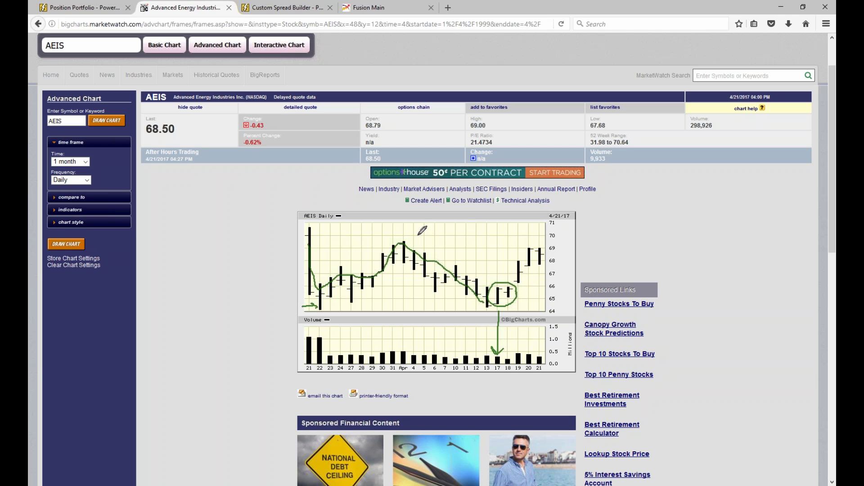
- Write "400" above the early-April peak and ".80" beside the circled bars, and draw an arrow from the peak down past them
mouse_move(411, 228)
mouse_down()
mouse_move(418, 246)
mouse_move(435, 233)
mouse_up()
click(523, 295)
mouse_move(533, 287)
mouse_down()
mouse_move(525, 294)
mouse_move(536, 299)
mouse_move(536, 288)
mouse_up()
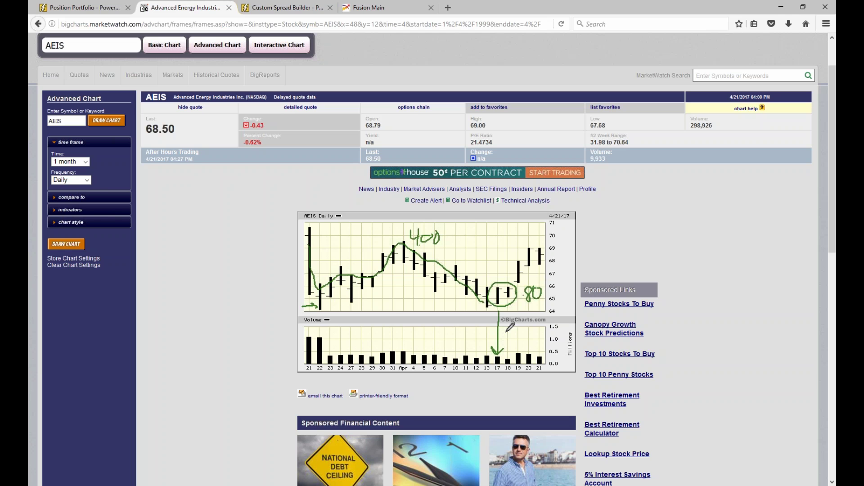
mouse_move(420, 250)
mouse_down()
mouse_move(506, 294)
mouse_move(556, 298)
mouse_up()
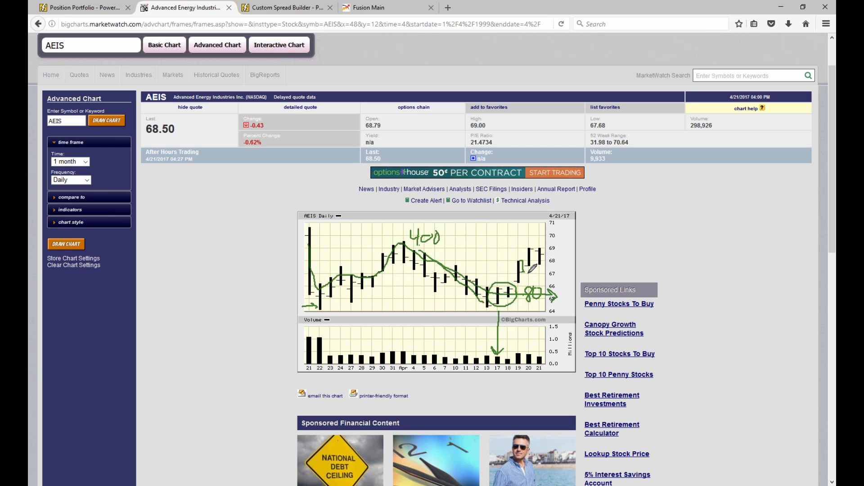
- Mark the latest price rise with arrows and the note "4.50", and clear all drawings from the chart
drag(524, 271, 544, 266)
mouse_move(530, 246)
mouse_down()
mouse_move(540, 247)
mouse_move(534, 258)
mouse_up()
mouse_move(526, 232)
mouse_down()
mouse_move(535, 234)
mouse_move(533, 244)
mouse_move(552, 234)
mouse_up()
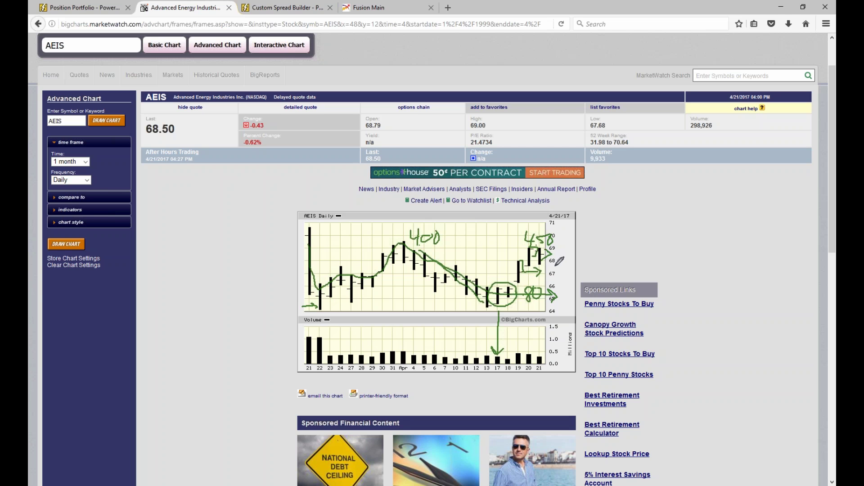
drag(558, 268, 567, 260)
key(Escape)
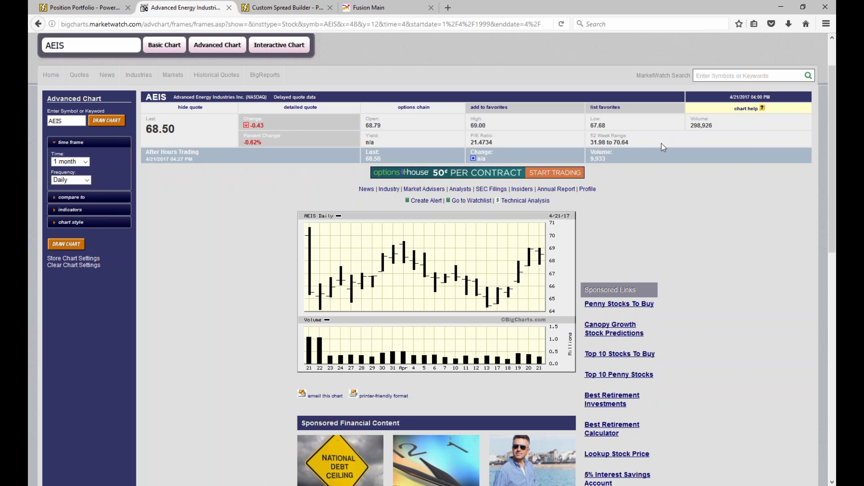
- Go back to the Custom Spread Builder and examine the AEIS collar's profit/loss curve at its 65 peak
key(ctrl+Page_Up)
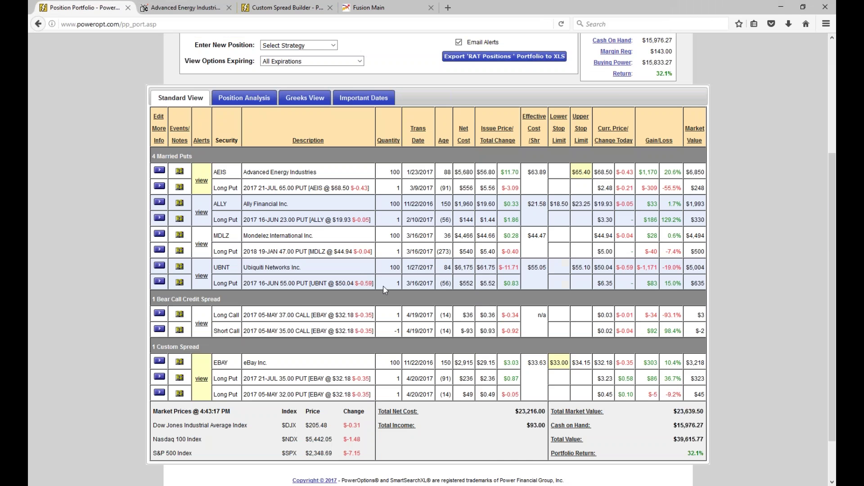
click(179, 190)
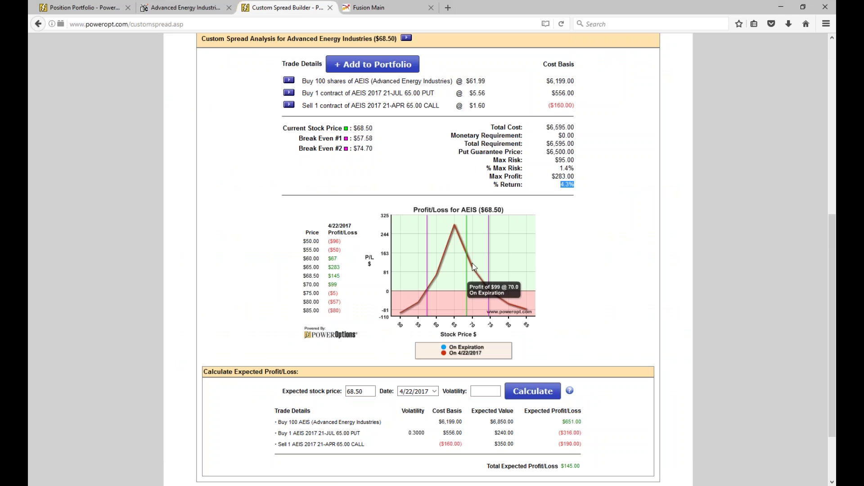
mouse_move(457, 225)
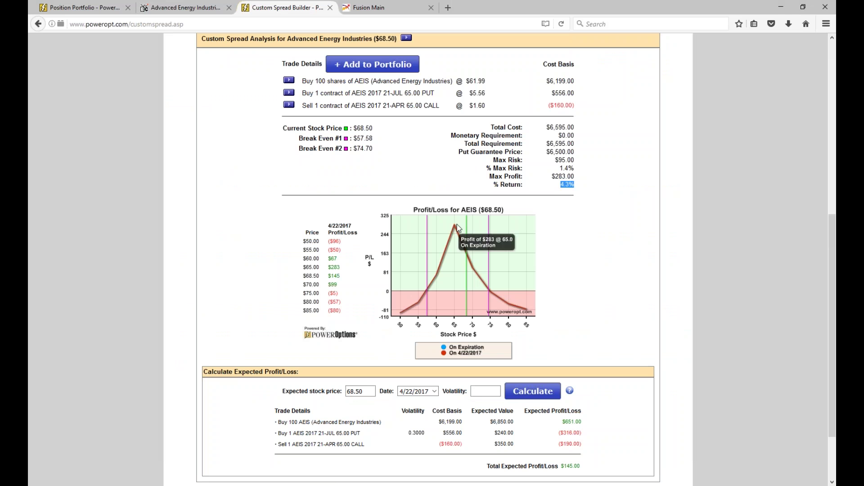
click(572, 171)
- Add a purchase of 1 AEIS April 22 2017 65.00 call at 3.50 to the spread and submit it for analysis
scroll(568, 273, up, 4)
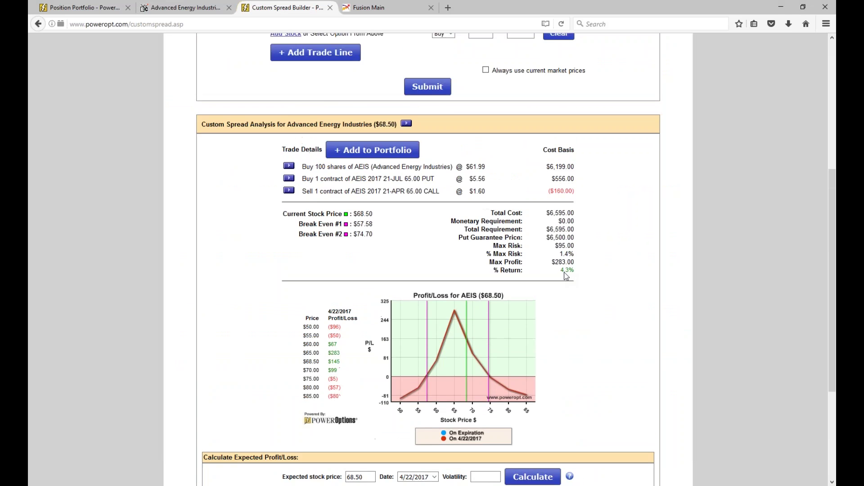
scroll(561, 278, up, 3)
click(483, 131)
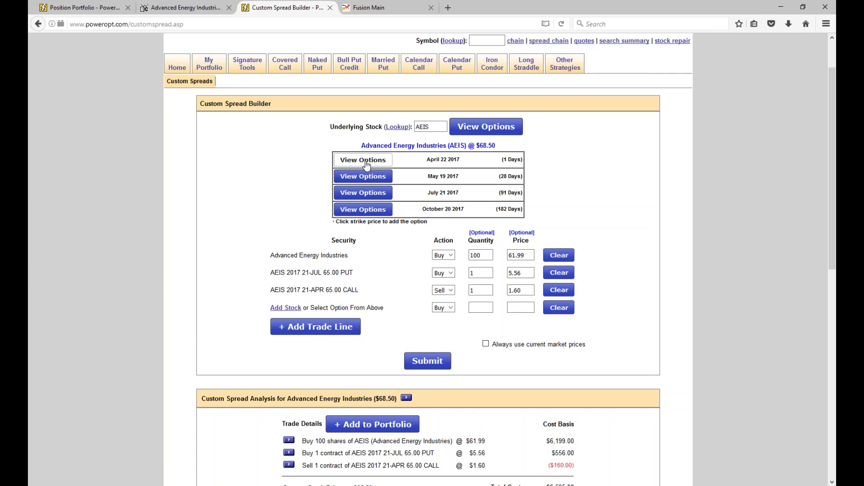
click(363, 161)
click(359, 277)
scroll(455, 333, down, 3)
click(473, 297)
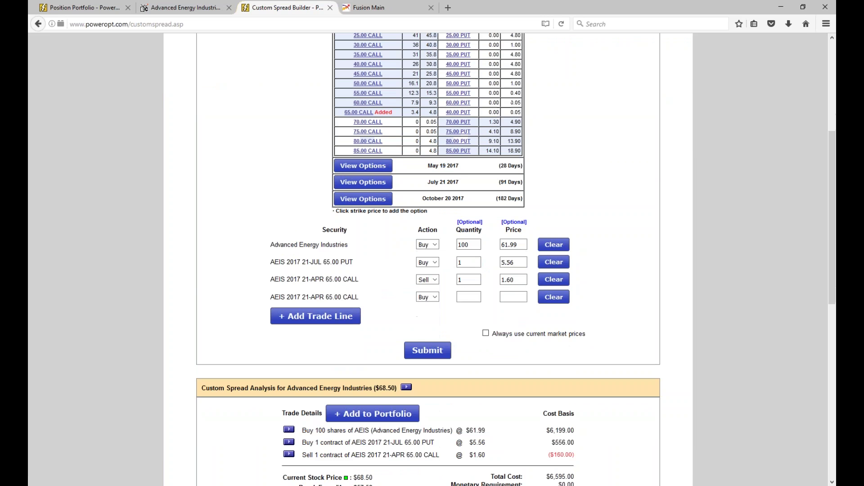
text(1)
click(512, 297)
text(3.50)
click(444, 354)
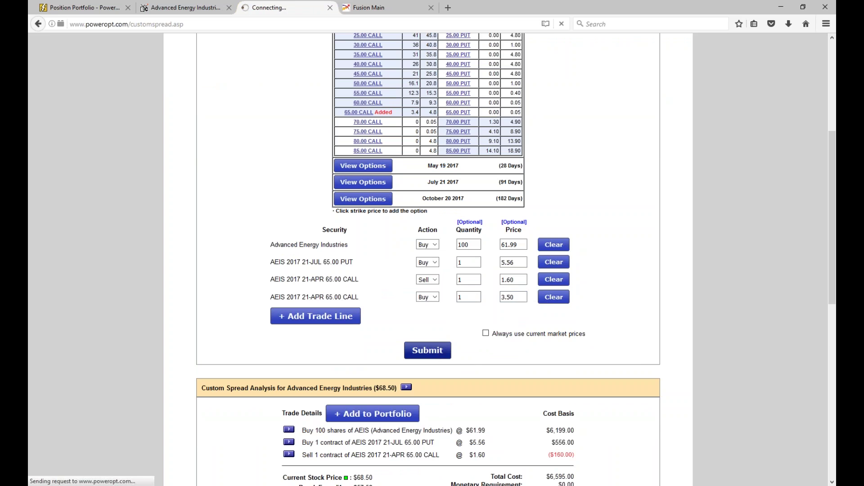
scroll(459, 441, down, 3)
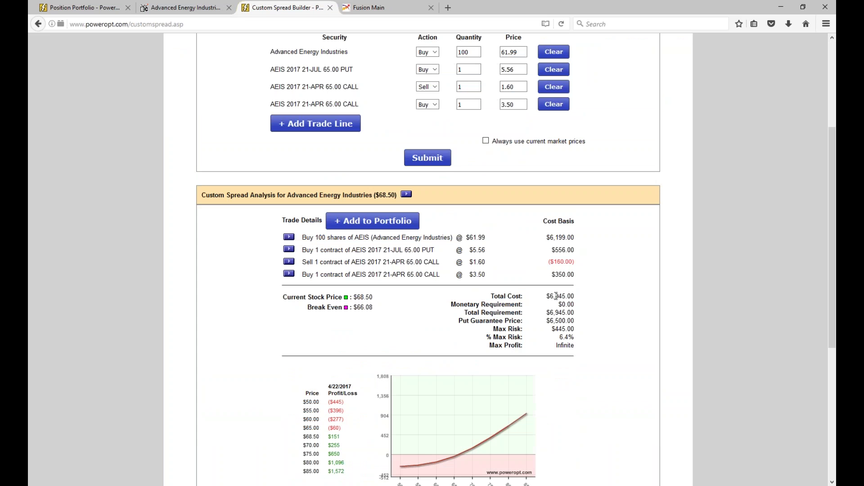
- Add a sale of 1 AEIS May 19 2017 70.00 call at 2.00 to the spread and submit it for analysis
double_click(567, 337)
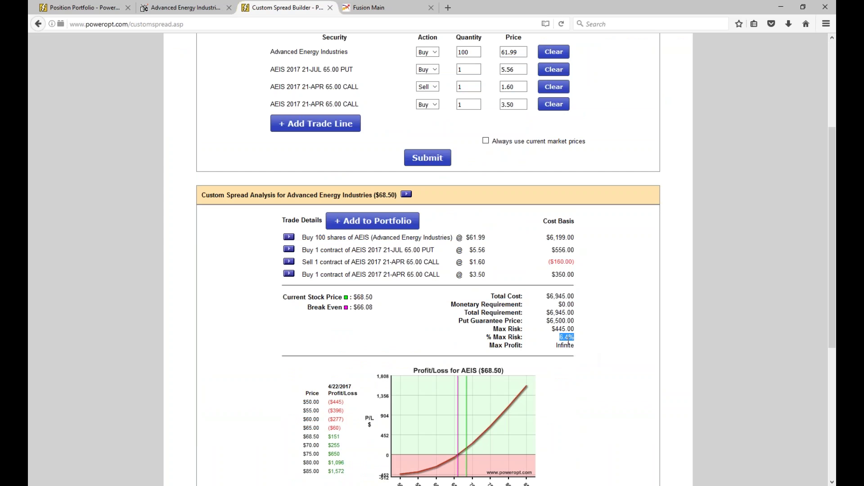
scroll(620, 308, up, 3)
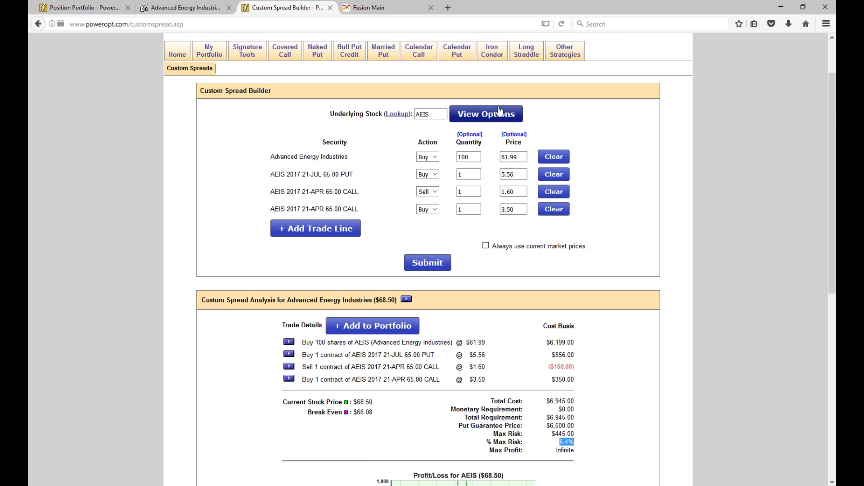
click(499, 111)
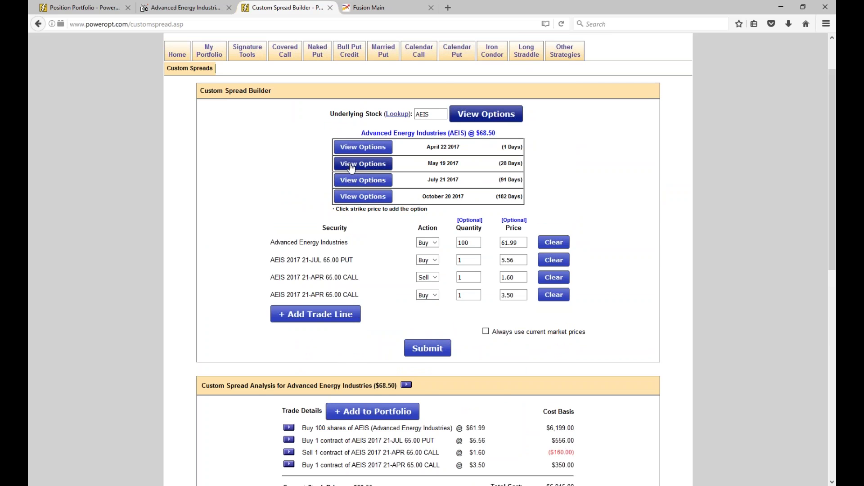
click(364, 261)
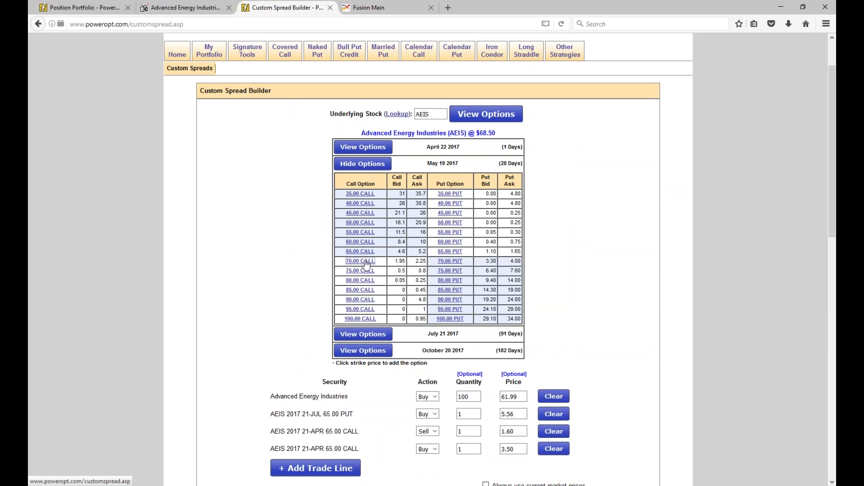
scroll(428, 360, down, 2)
click(428, 356)
click(425, 375)
click(468, 356)
text(1)
click(508, 358)
text(2.00)
scroll(466, 387, down, 2)
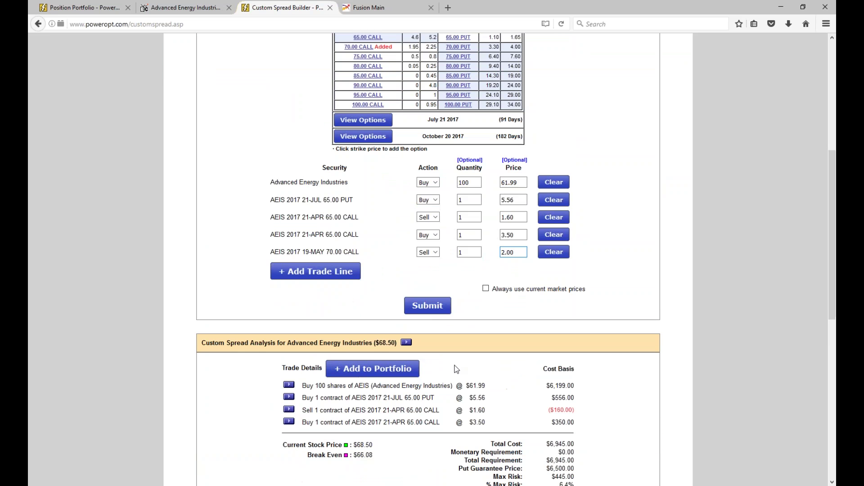
key(Return)
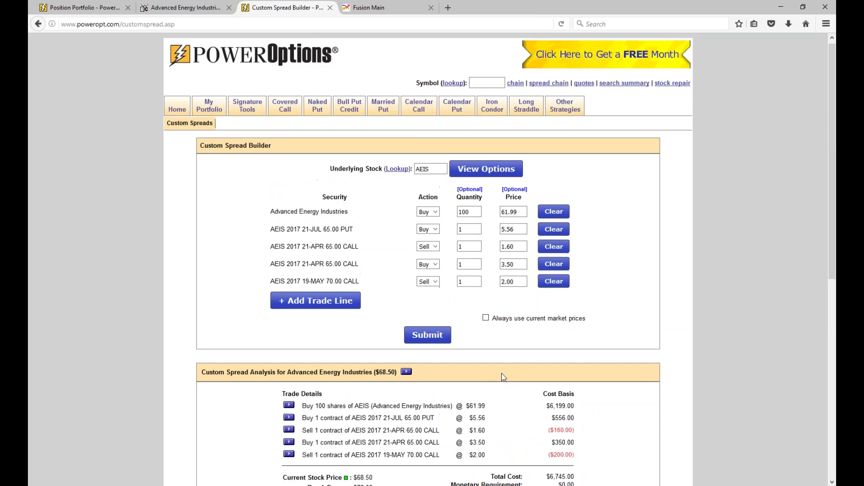
- Examine the rolled AEIS collar's maximum risk, maximum profit and % return, and its profit/loss curve near 75
scroll(501, 374, down, 3)
scroll(502, 374, down, 2)
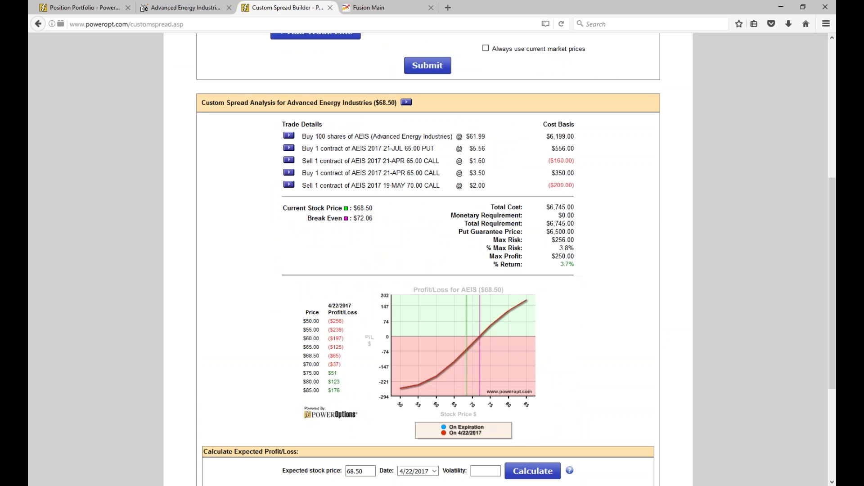
double_click(566, 248)
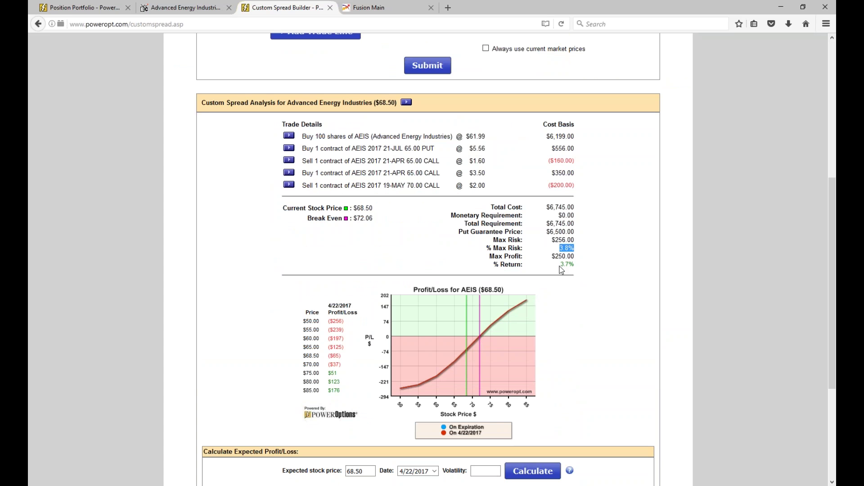
mouse_move(509, 317)
mouse_move(487, 333)
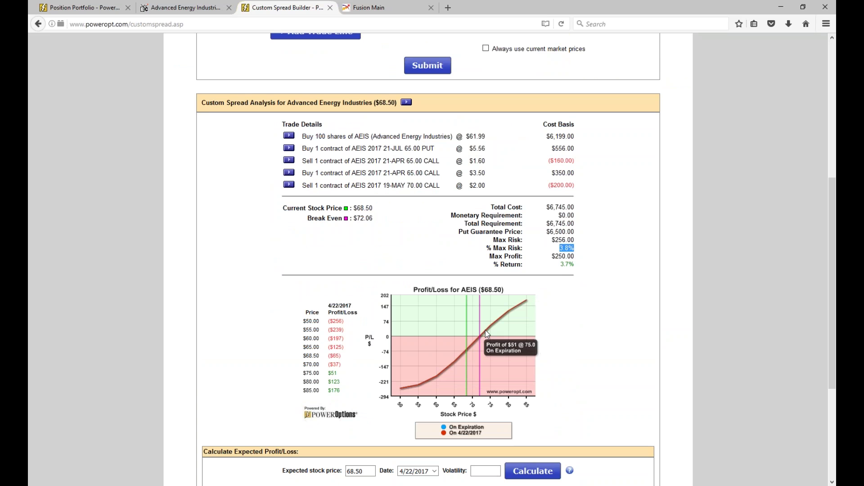
drag(580, 273, 552, 255)
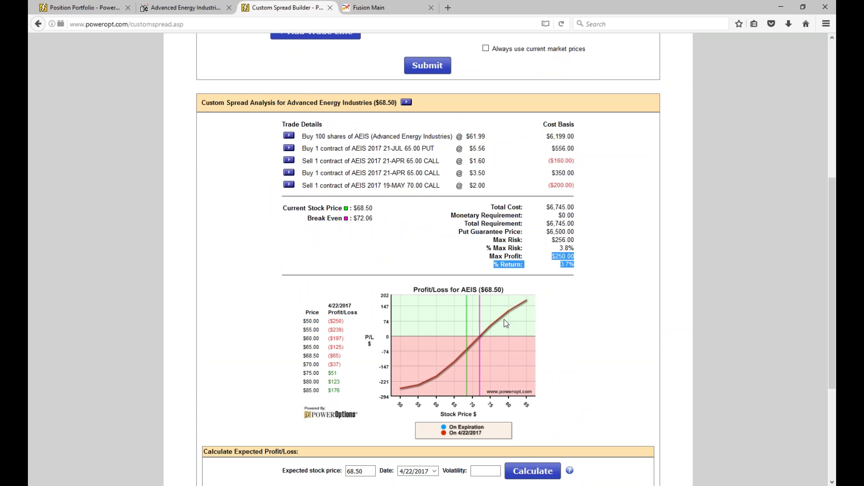
mouse_move(494, 324)
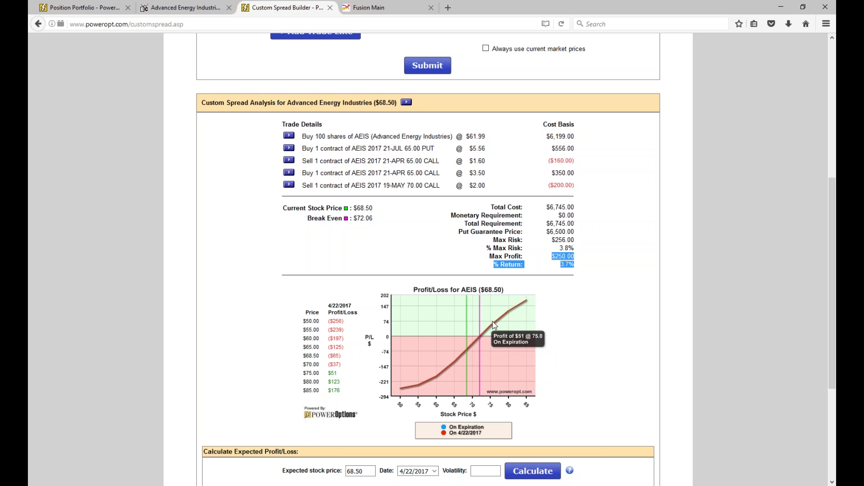
scroll(355, 288, up, 2)
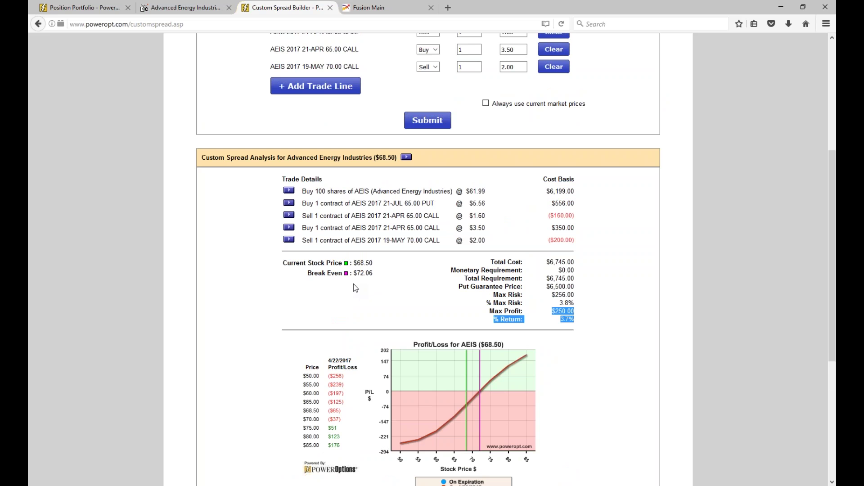
scroll(356, 289, up, 2)
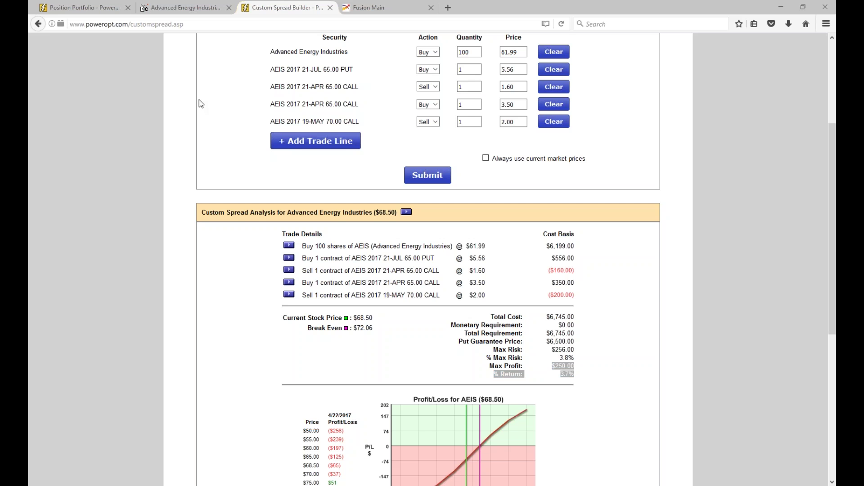
- Open the saved portfolio positions and compare the AEIS married put's strike with the stock's current price
scroll(207, 129, up, 4)
mouse_move(209, 116)
click(225, 130)
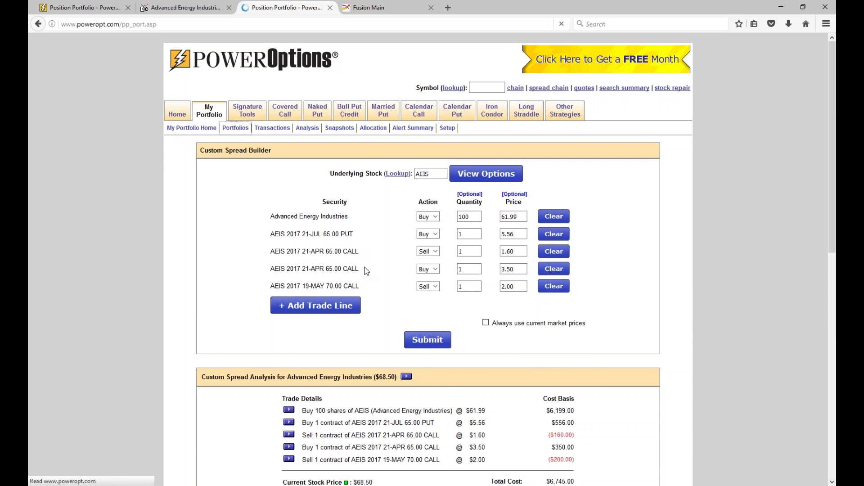
scroll(365, 266, down, 2)
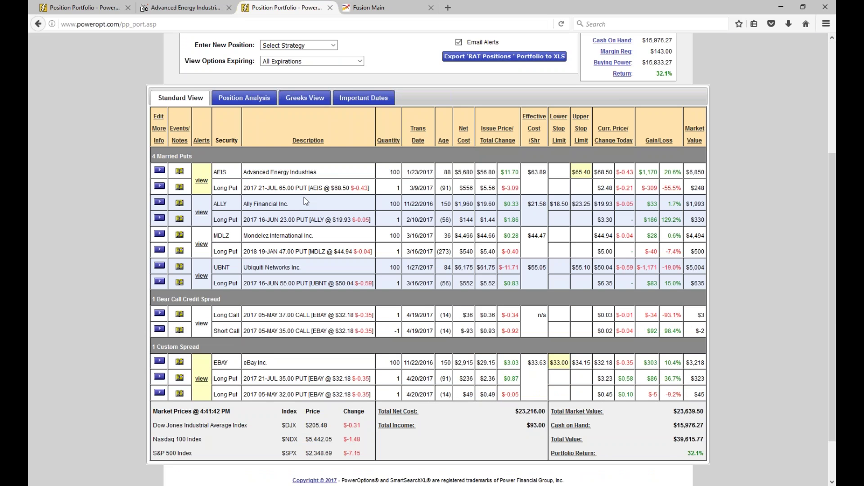
double_click(287, 188)
drag(305, 190, 309, 189)
double_click(599, 172)
double_click(292, 188)
scroll(396, 221, down, 1)
scroll(396, 221, down, 2)
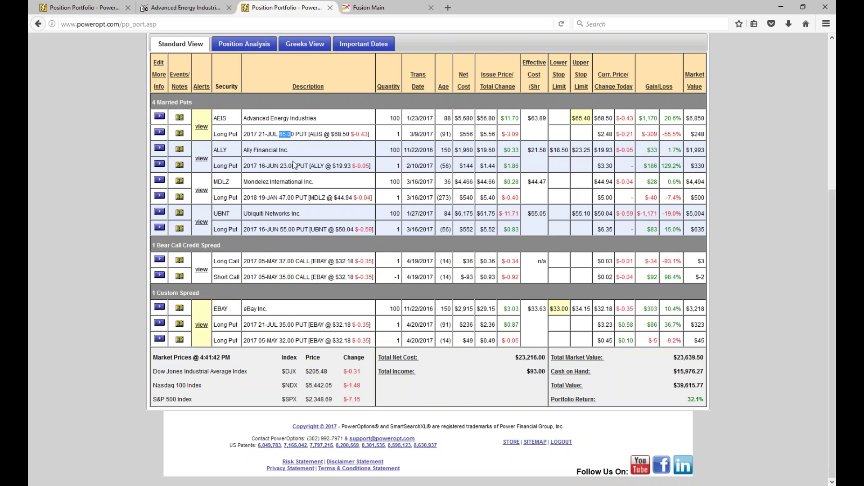
drag(594, 150, 611, 150)
- Open the AEIS married put's alerts and set leg #1's stock price upper limit to 69 with a green background
click(201, 126)
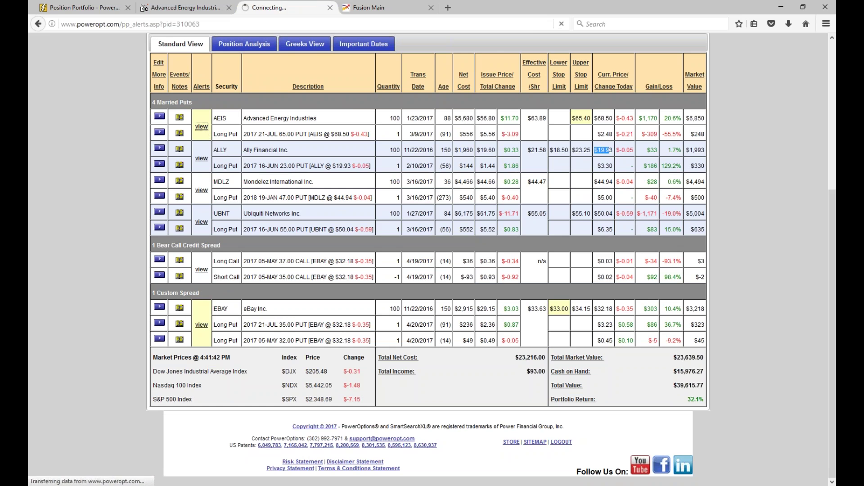
scroll(476, 242, down, 4)
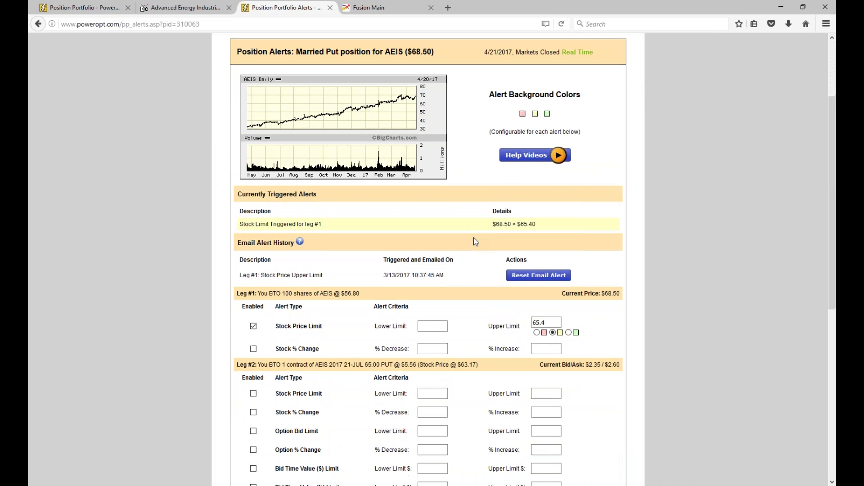
scroll(476, 242, down, 2)
click(546, 266)
double_click(546, 266)
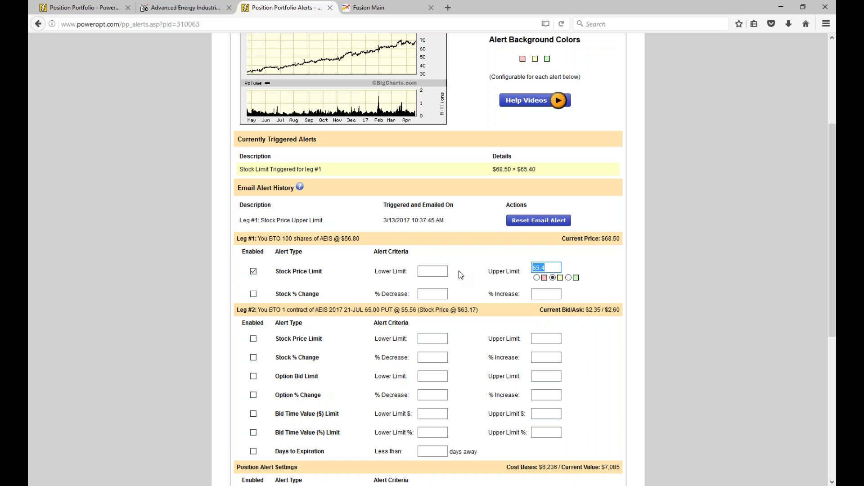
text(69)
click(569, 278)
scroll(554, 290, down, 2)
click(538, 296)
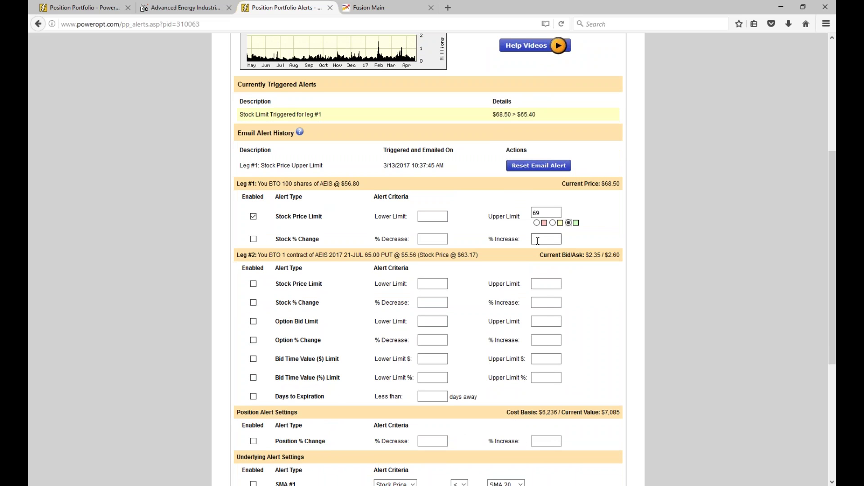
- Set leg #1's stock price lower limit alert to 64.80
scroll(538, 241, down, 4)
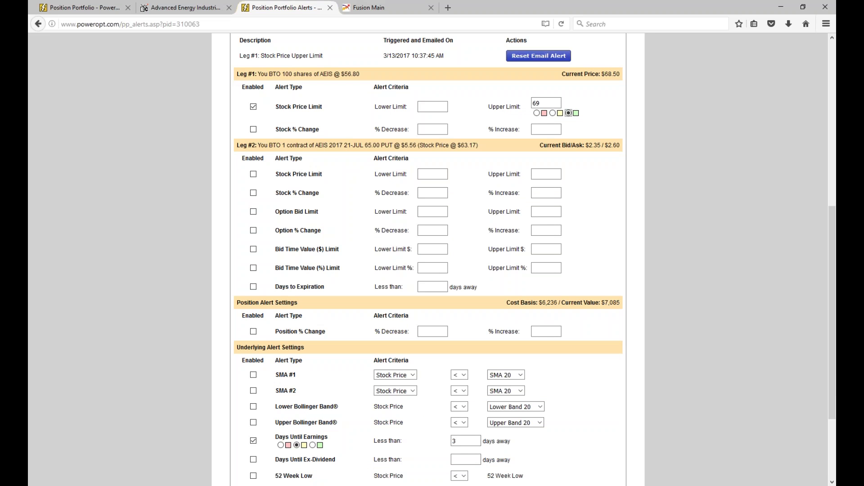
click(432, 106)
text(64.80)
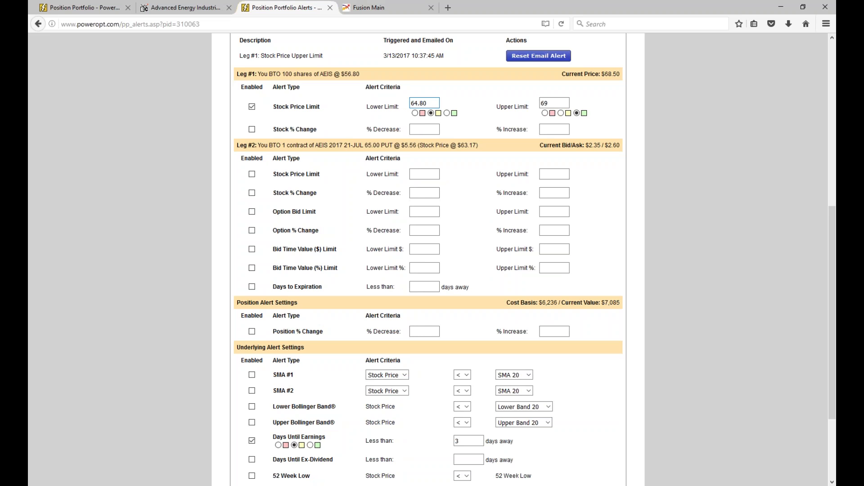
drag(435, 104, 411, 103)
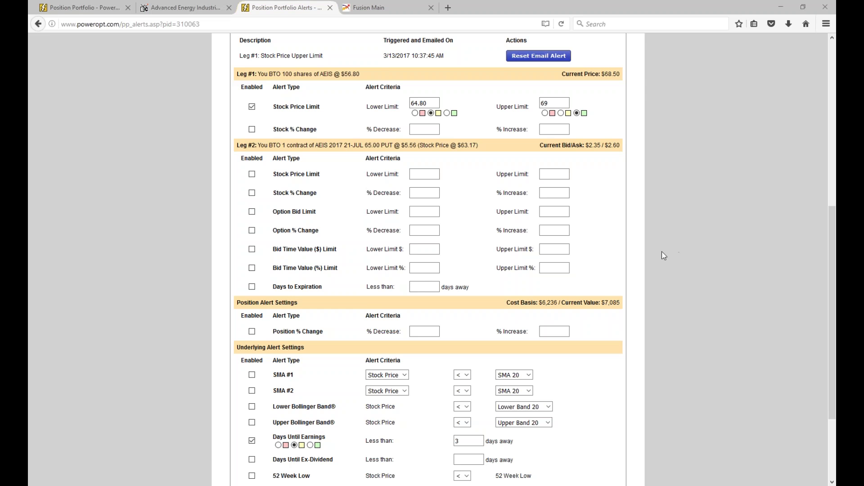
- Open the Covered Call search and clear the filters of the SimulatedCDs settings
scroll(620, 270, up, 10)
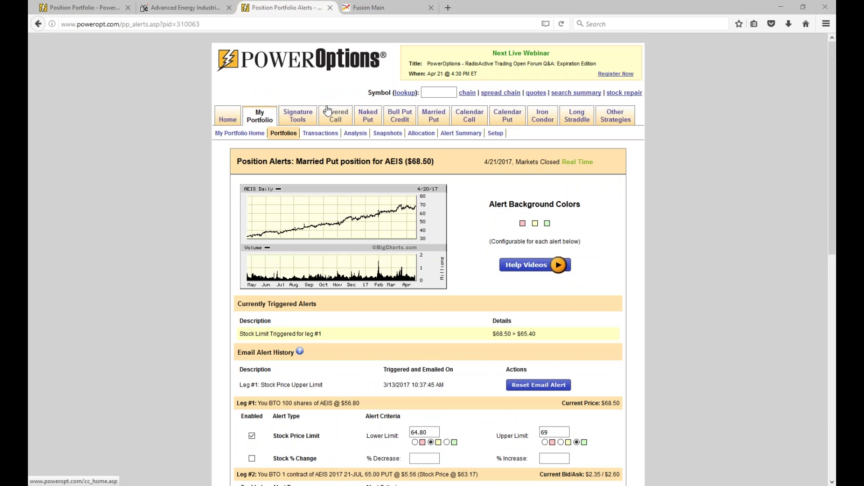
mouse_move(335, 116)
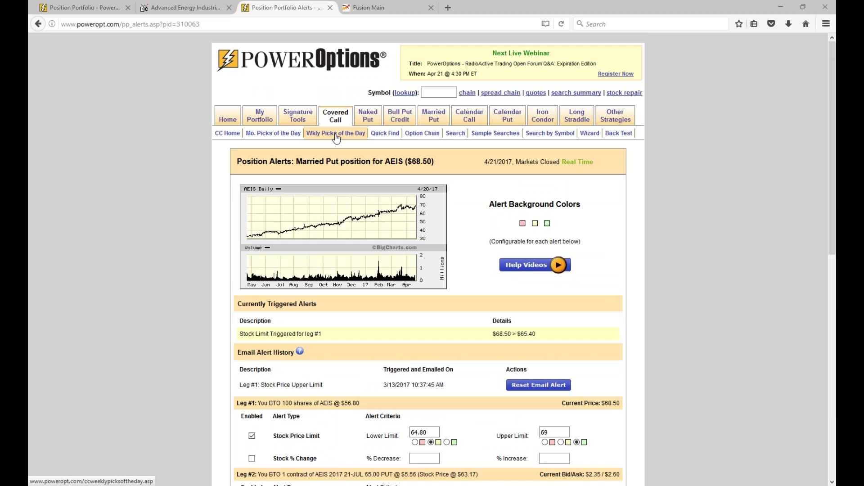
click(455, 133)
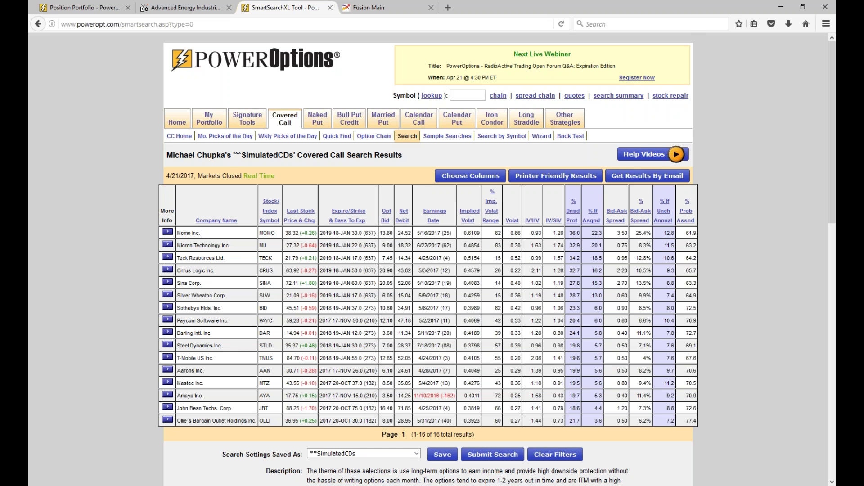
scroll(432, 261, down, 5)
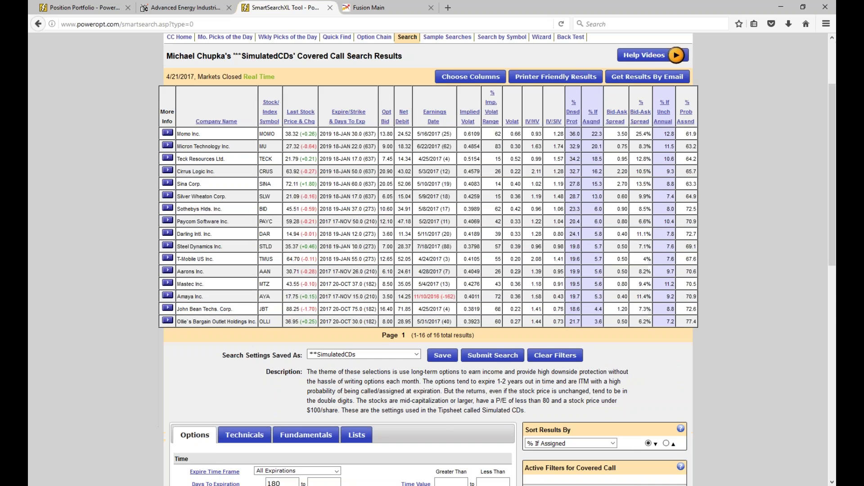
scroll(441, 269, down, 3)
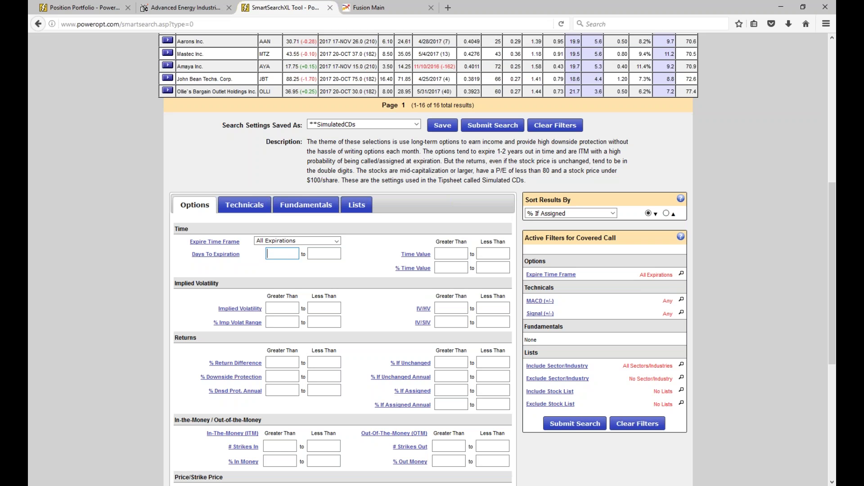
- Filter the covered call search to 10 to 18 days to expiration and a % If Assigned greater than 7
text(10)
click(319, 254)
text(18)
scroll(318, 258, down, 3)
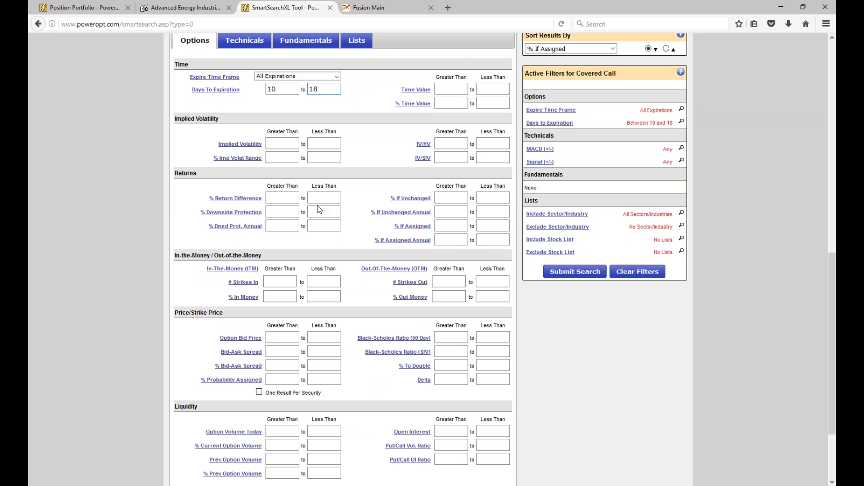
click(450, 227)
text(7)
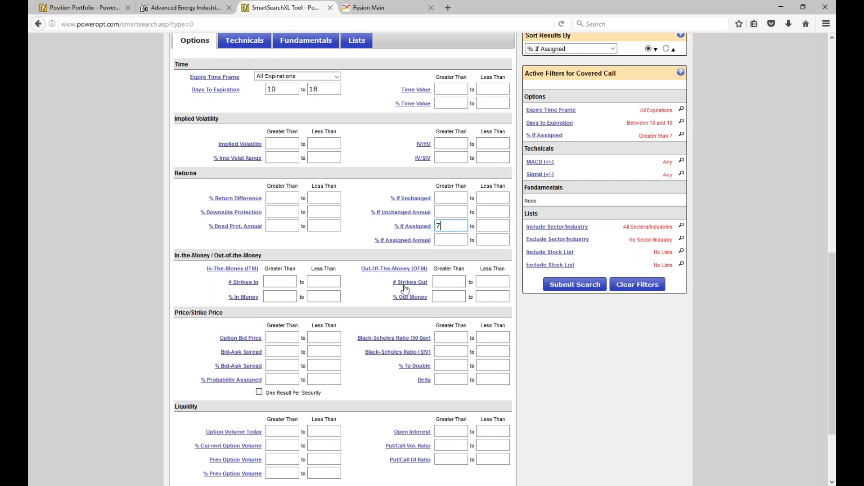
- Require both Option Volume Today and Open Interest to be greater than 0 in the covered call search
scroll(169, 356, down, 2)
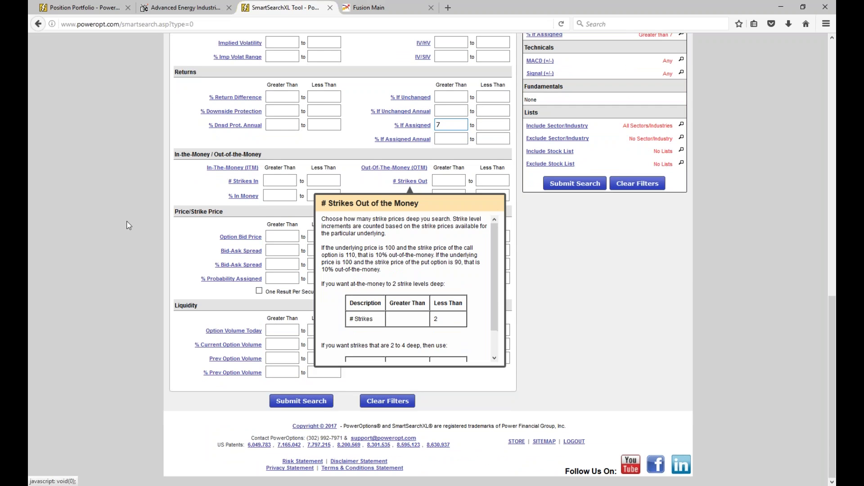
click(271, 371)
click(273, 331)
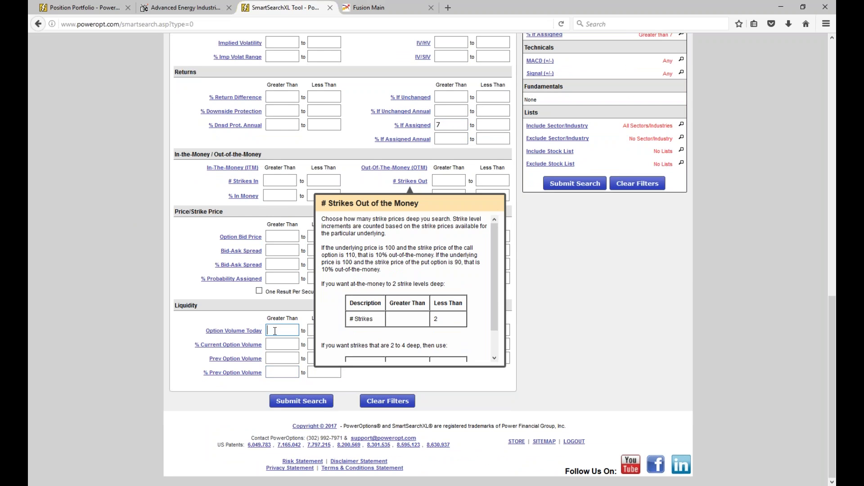
text(0)
click(451, 331)
text(0)
- Limit the covered call search to stock prices between 10 and 80
scroll(331, 310, up, 5)
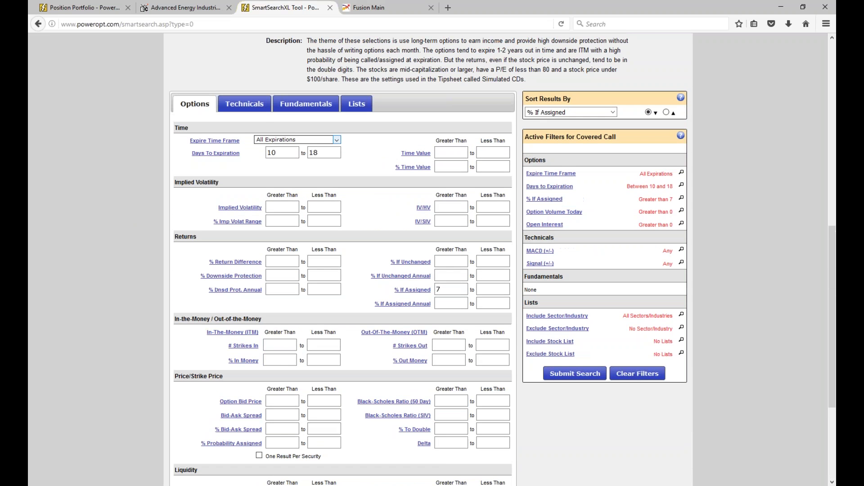
click(306, 103)
click(271, 154)
text(20)
click(322, 153)
text(80)
click(278, 151)
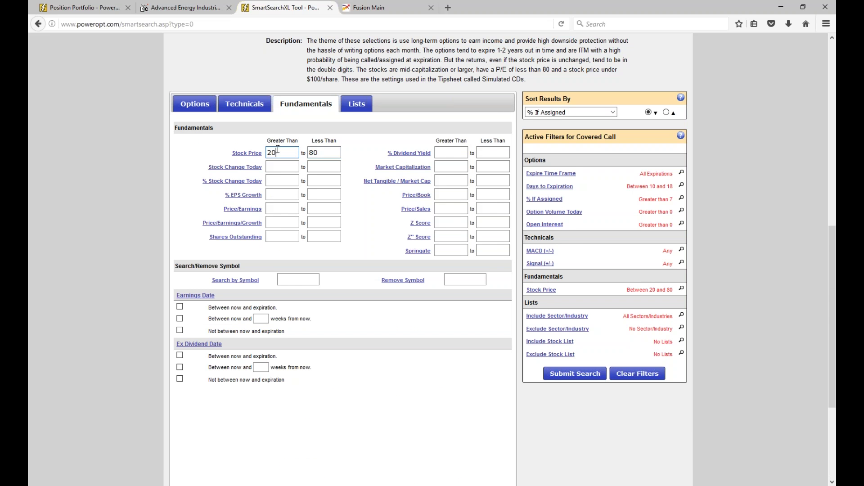
key(BackSpace)
key(BackSpace)
text(10)
- Add a simple moving average filter of Stock Price > SMA20 and run the covered call search
click(245, 104)
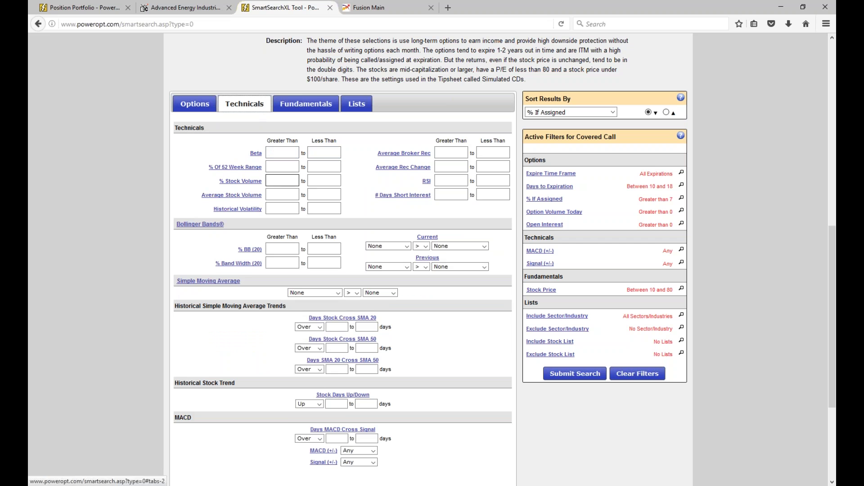
click(317, 293)
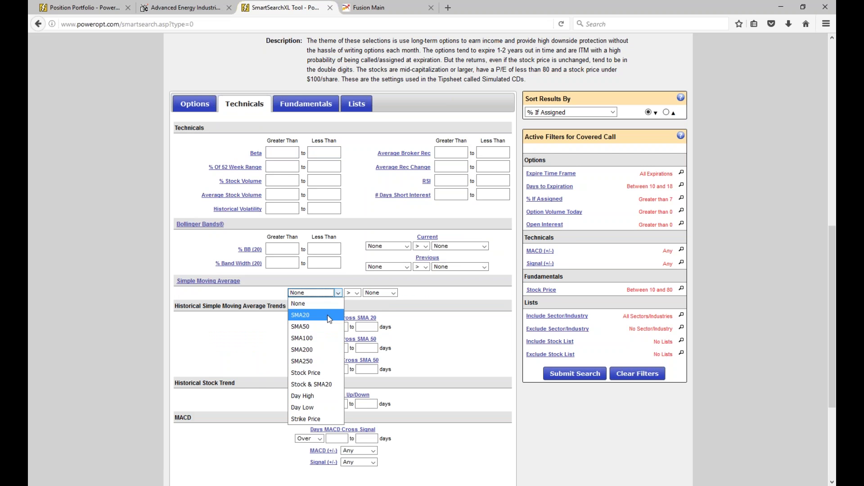
click(319, 372)
click(381, 294)
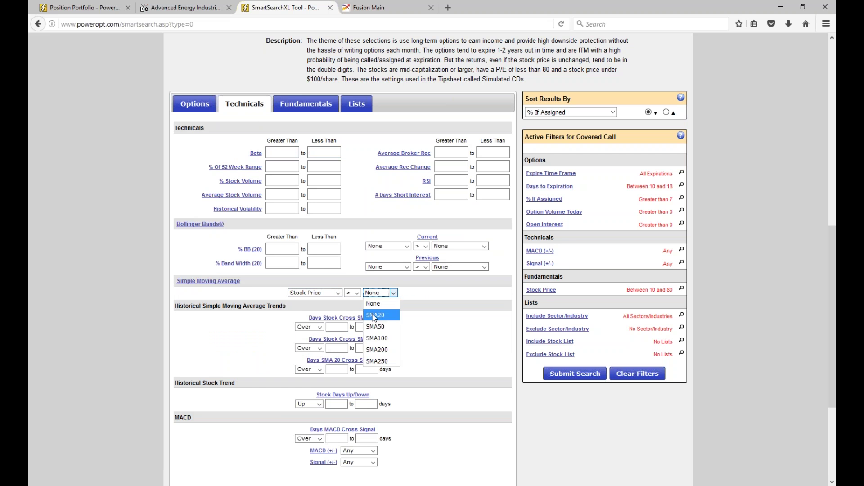
click(376, 315)
click(579, 389)
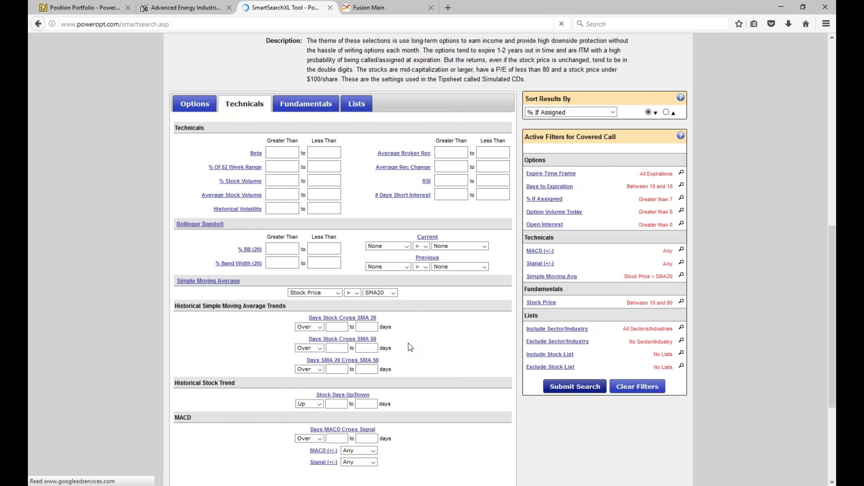
- Exclude the Indexes and ETFs stock list from the covered call search and rerun it
scroll(408, 345, down, 8)
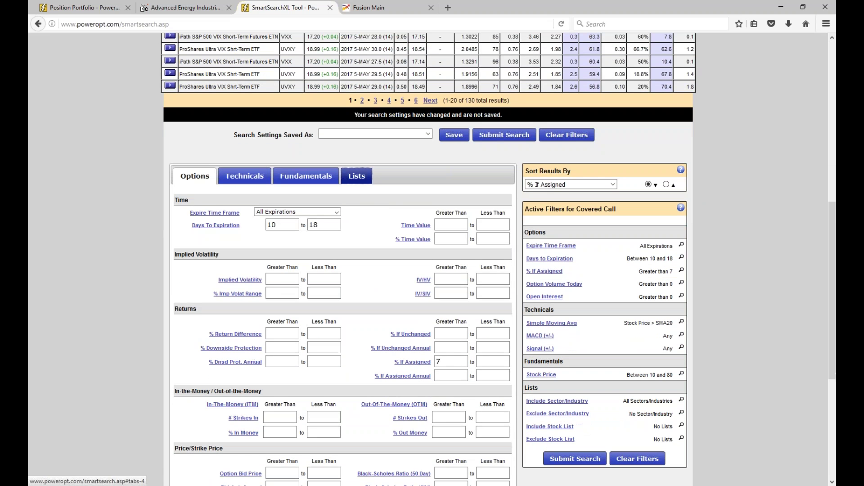
click(357, 176)
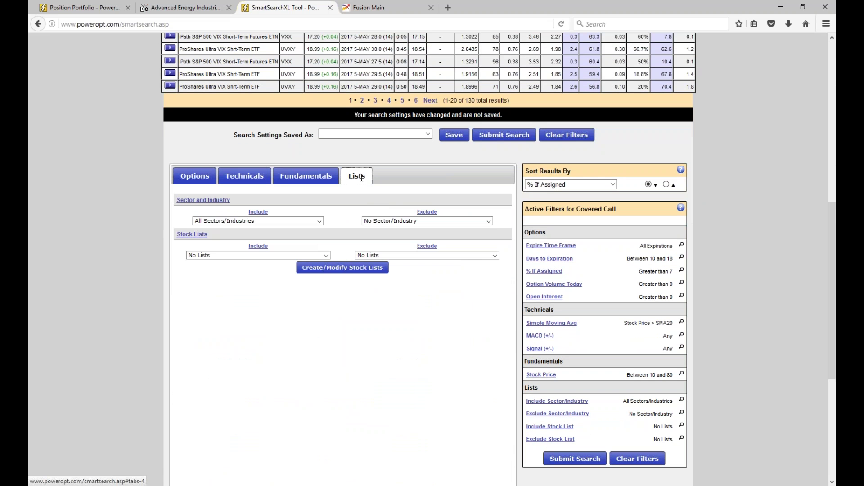
click(495, 256)
scroll(422, 396, down, 1)
click(415, 402)
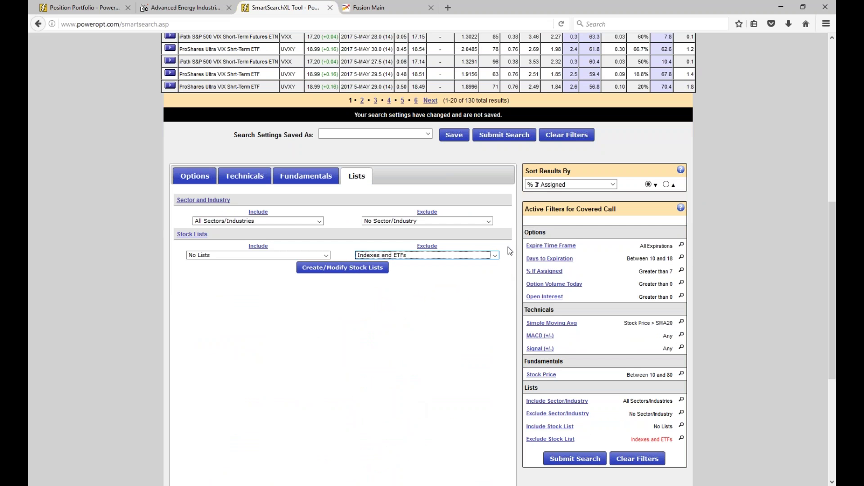
click(516, 140)
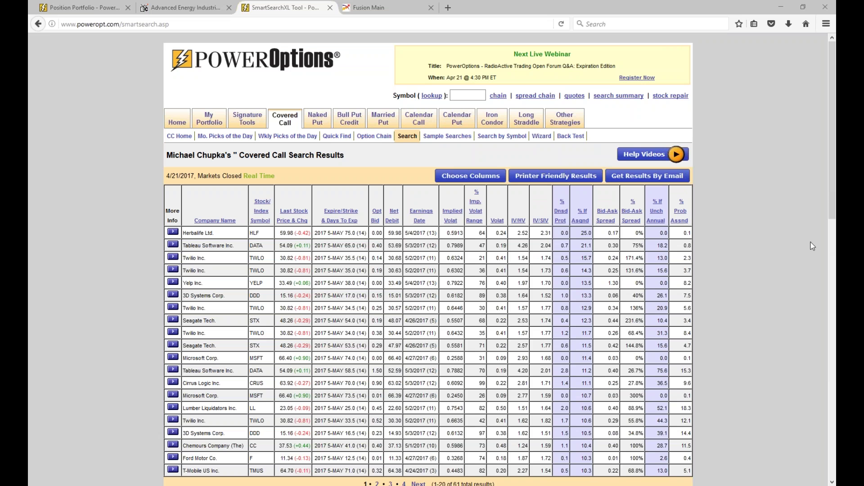
- Require an Option Bid Price greater than 0.25 in the covered call search and rerun it
scroll(832, 246, down, 2)
drag(280, 178, 303, 177)
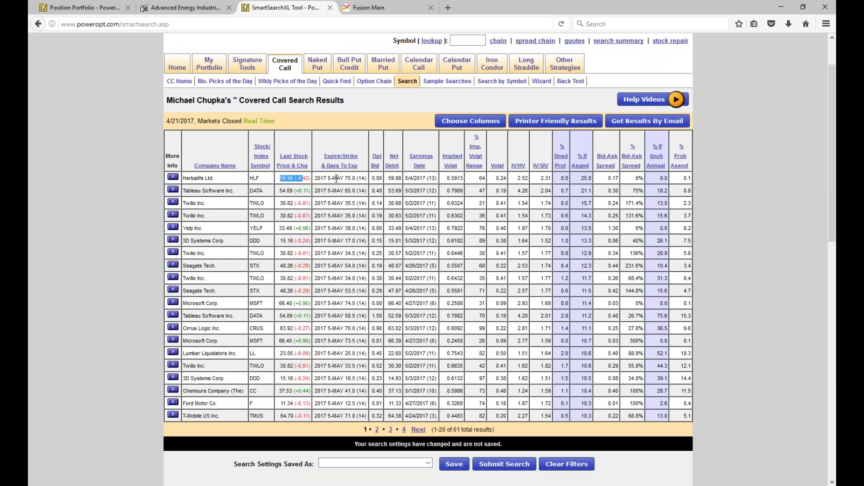
drag(327, 178, 355, 180)
scroll(355, 193, down, 10)
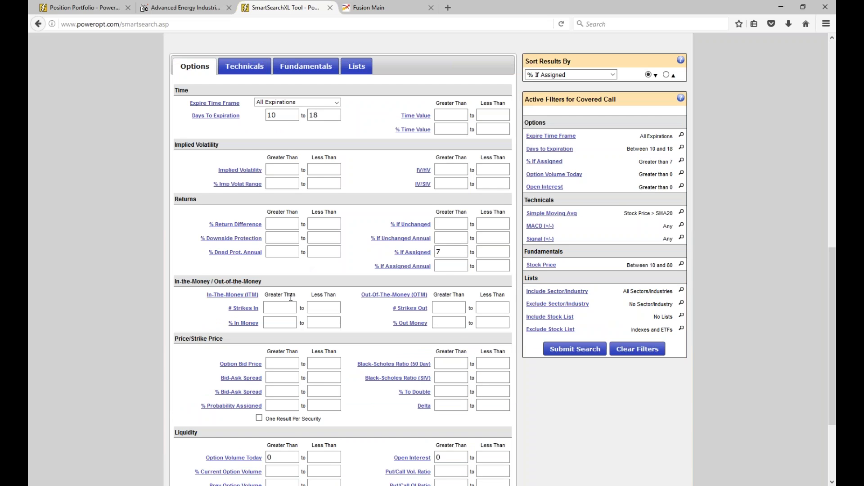
scroll(281, 253, down, 2)
click(295, 310)
text(0.25)
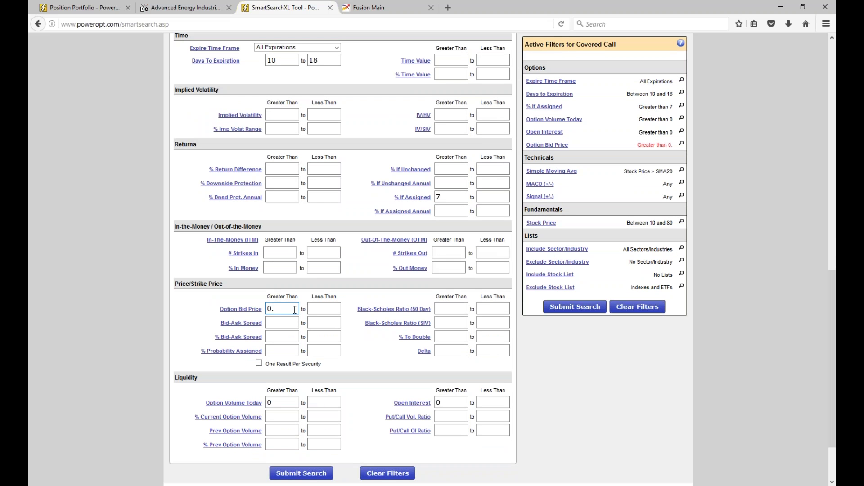
click(549, 306)
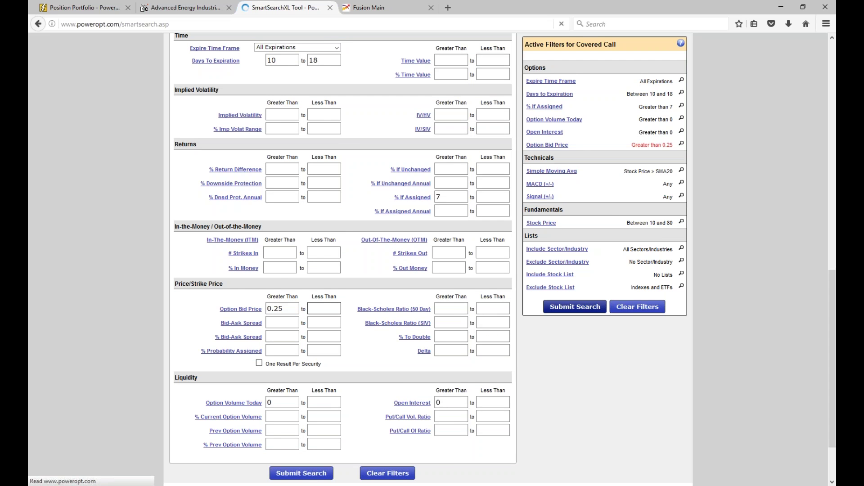
- Examine the Tableau Software 65 call's bid and % If Assigned, plus Lumber Liquidators' assigned return and downside protection
scroll(256, 125, down, 4)
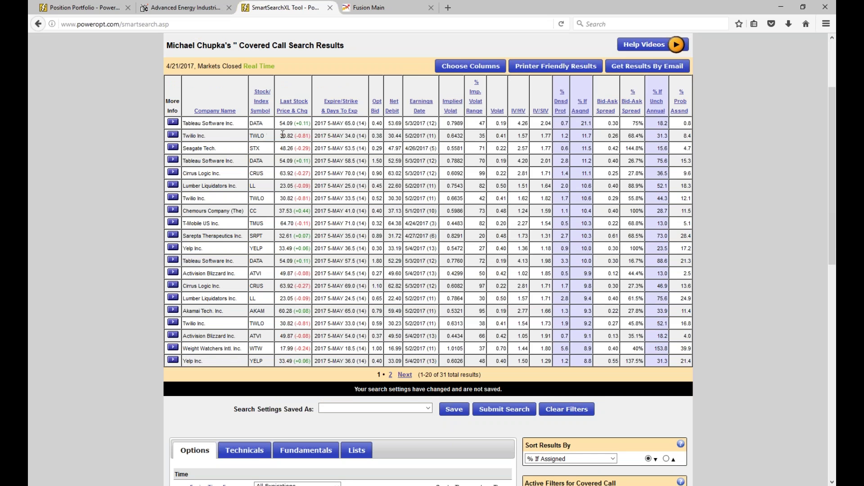
drag(333, 125, 380, 124)
drag(580, 124, 593, 124)
double_click(377, 123)
double_click(584, 186)
double_click(564, 186)
click(561, 249)
scroll(561, 249, up, 3)
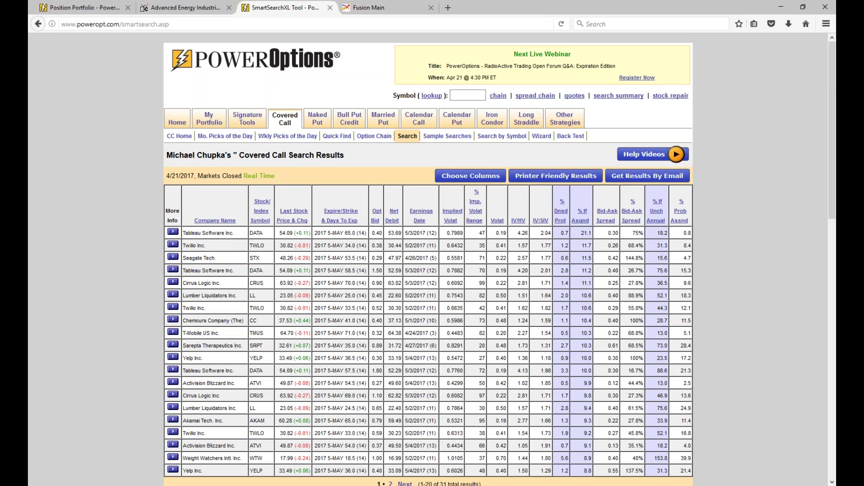
- Review the T-Mobile 71 call's strike and the Lumber Liquidators 25 call's net debit, earnings date, assigned return and downside protection
scroll(405, 299, down, 3)
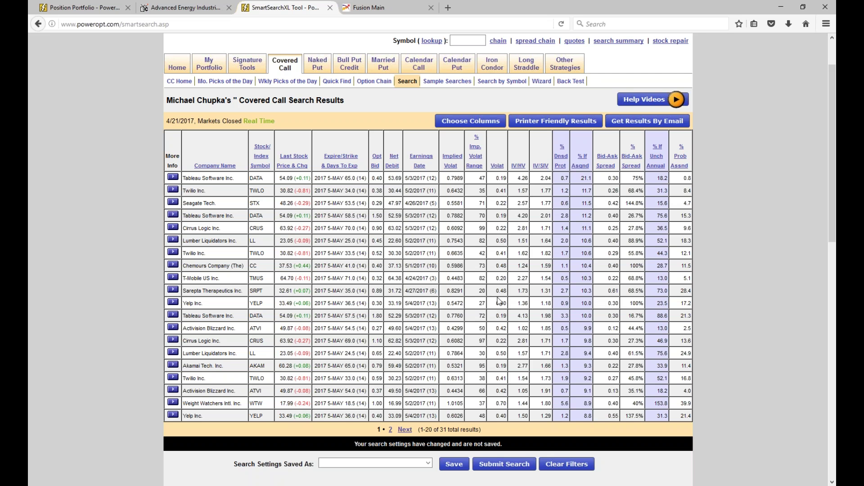
scroll(143, 219, down, 2)
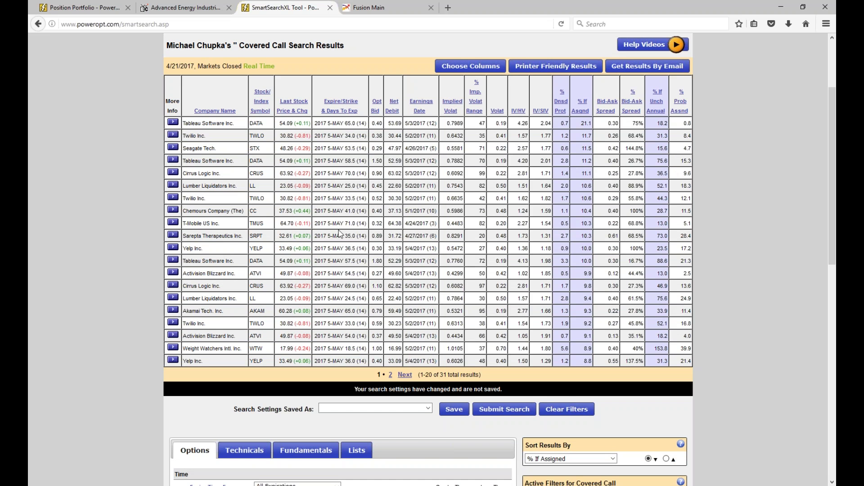
drag(333, 225, 356, 224)
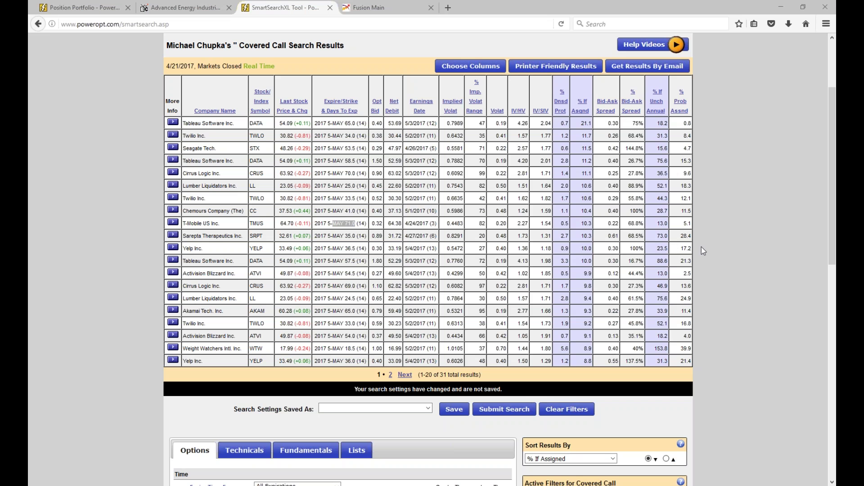
click(355, 224)
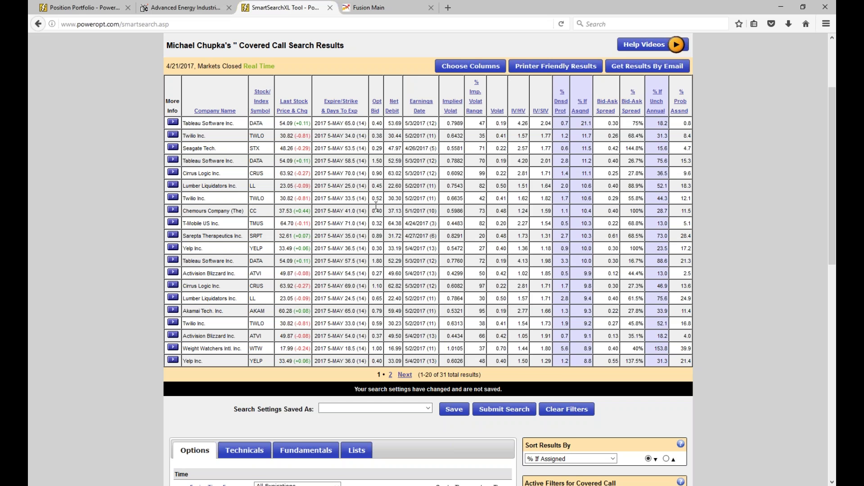
drag(338, 186, 436, 186)
drag(581, 188, 624, 196)
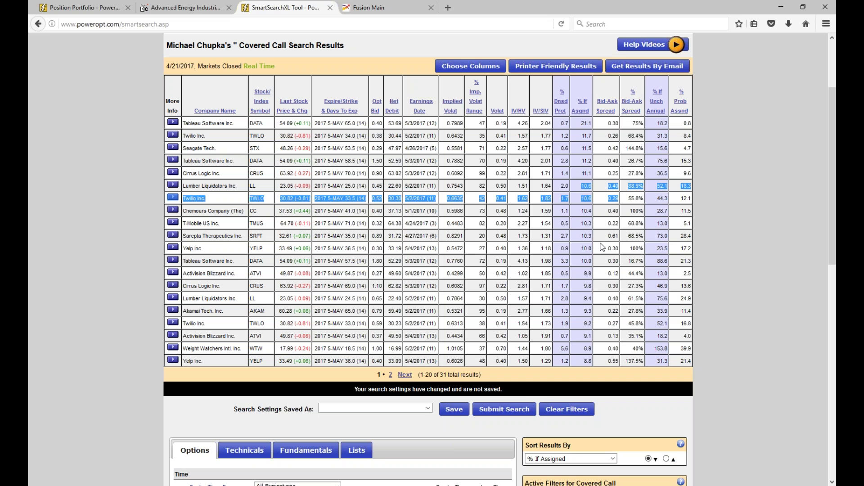
double_click(564, 186)
drag(565, 186, 549, 185)
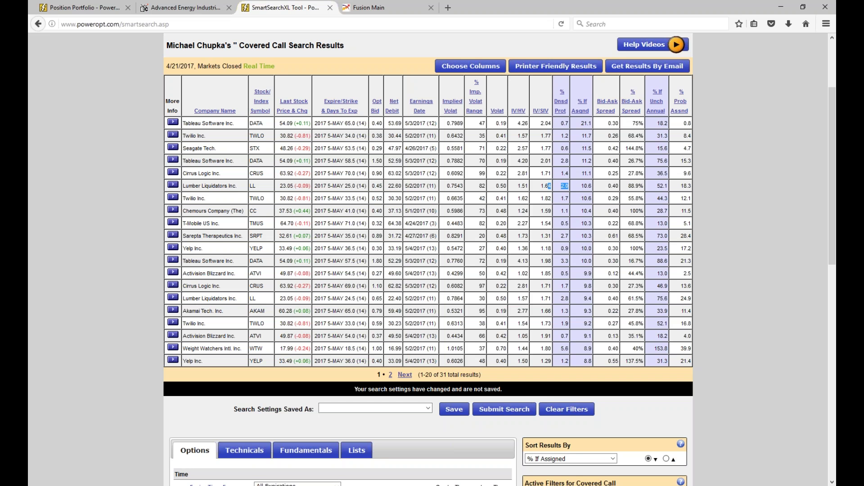
click(139, 179)
- Open the position portfolio and check the AEIS current price, its 65 put strike and its upper stop limit
scroll(139, 179, up, 3)
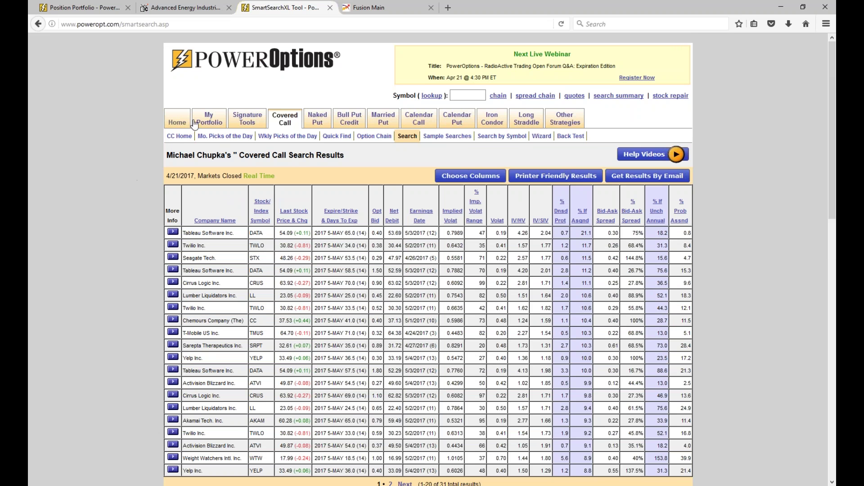
mouse_move(201, 118)
click(236, 136)
scroll(498, 314, down, 3)
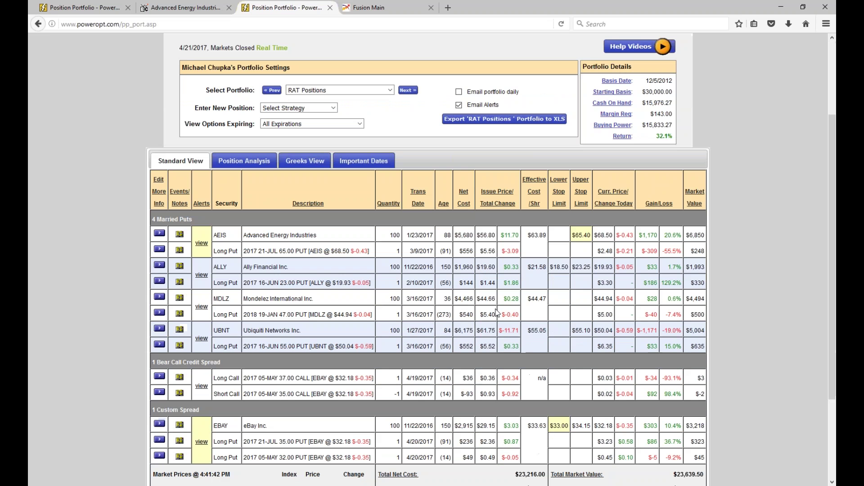
drag(598, 235, 633, 235)
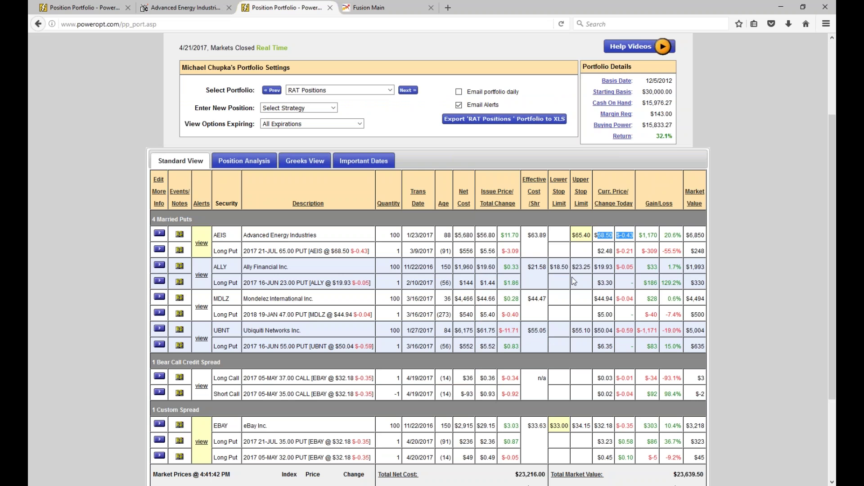
drag(278, 250, 301, 252)
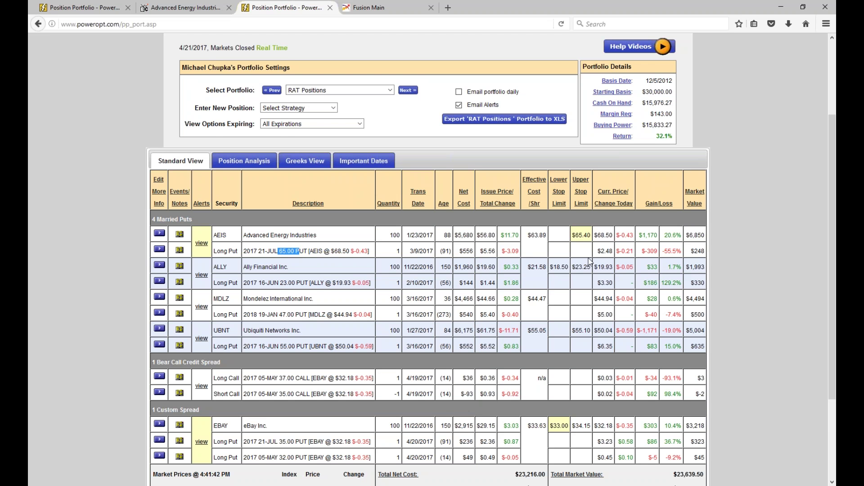
drag(591, 235, 576, 235)
- Examine the MDLZ married put's effective cost per share, current stock price and January 2018 put strike
scroll(428, 343, down, 1)
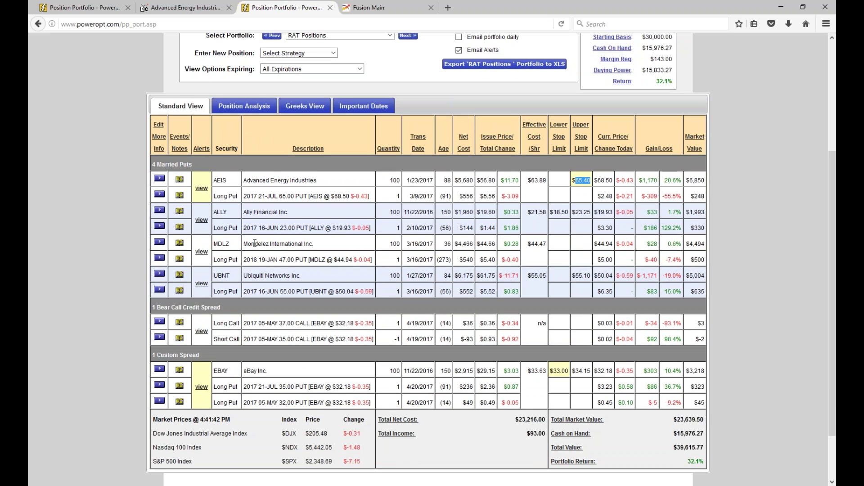
drag(251, 244, 318, 246)
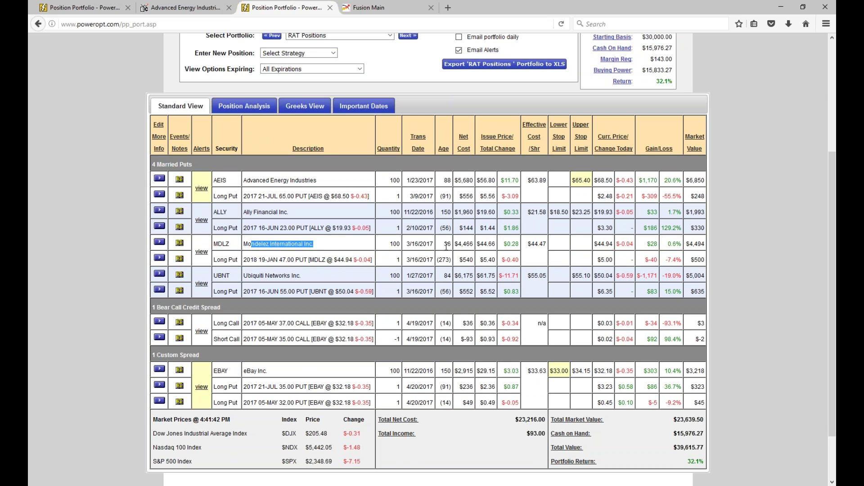
drag(480, 246, 546, 253)
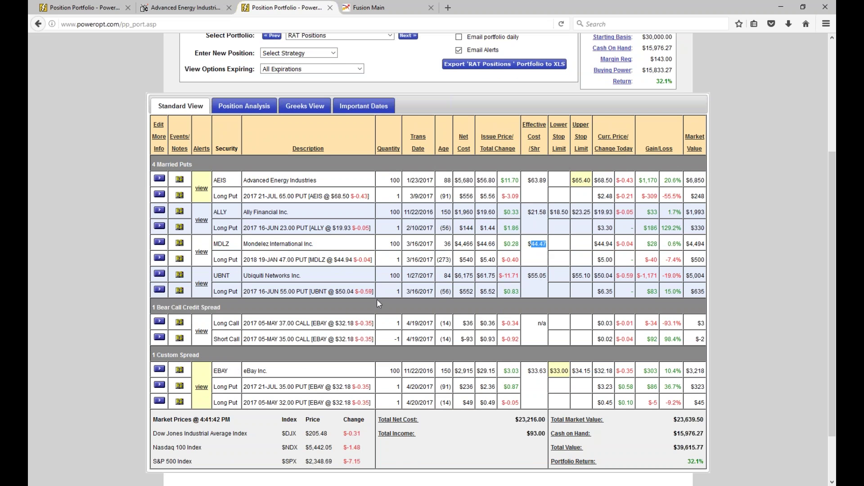
drag(278, 260, 300, 260)
drag(595, 244, 613, 246)
drag(634, 244, 594, 244)
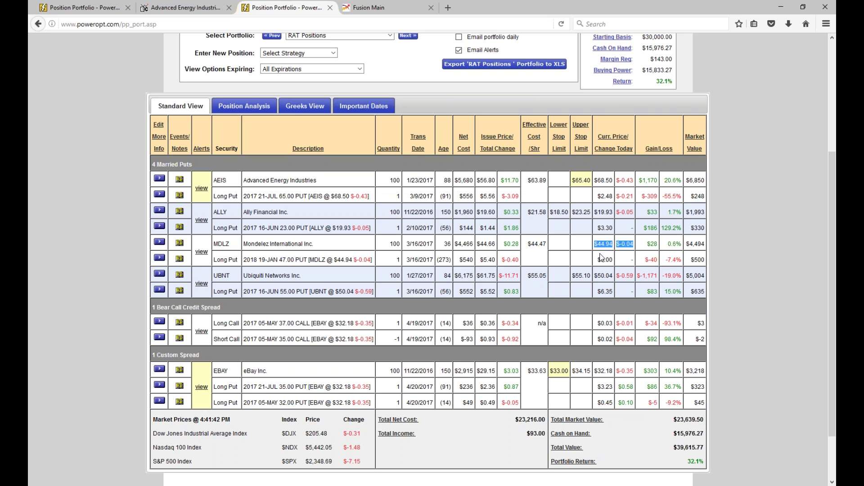
drag(278, 260, 306, 261)
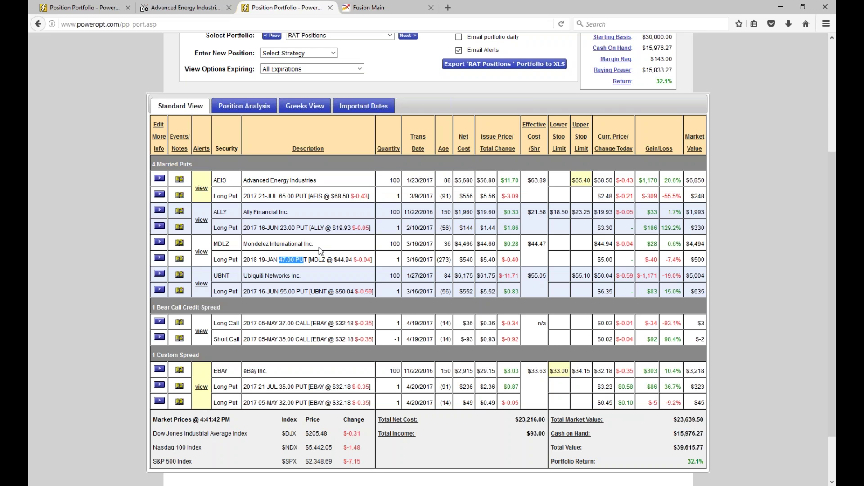
- Show the portfolio's Important Dates and check the MDLZ earnings date against its put
click(365, 107)
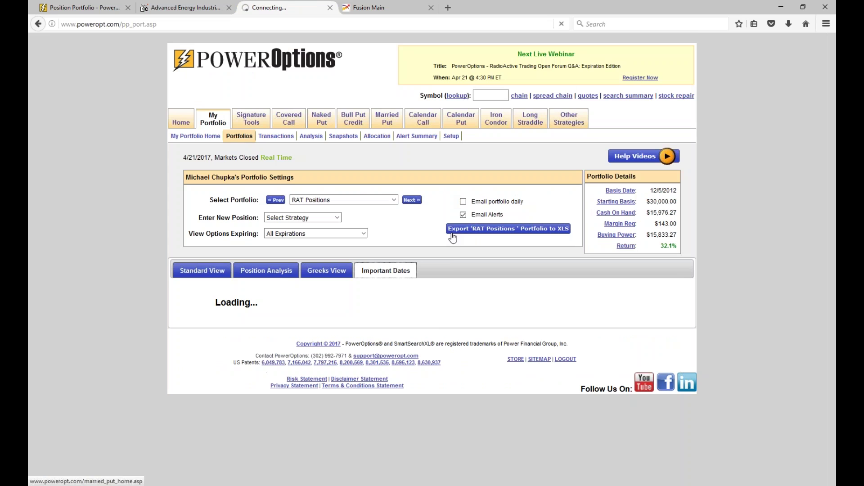
scroll(436, 324, down, 5)
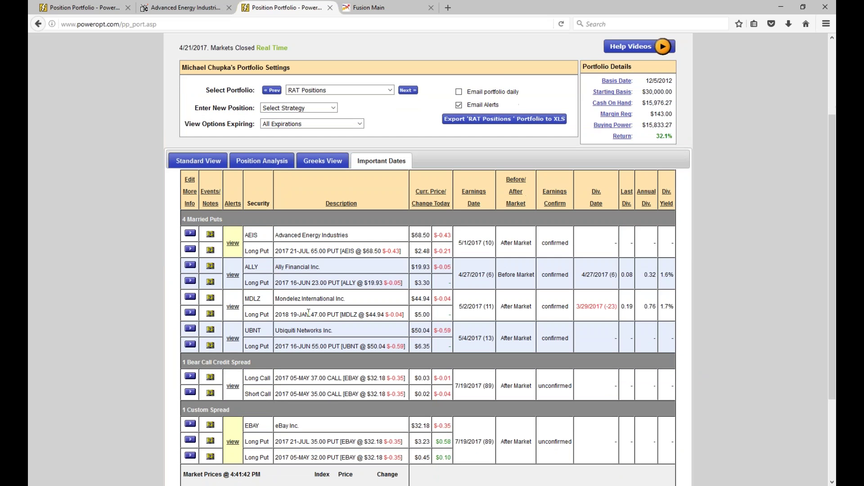
drag(462, 306, 498, 306)
drag(311, 315, 343, 314)
- Show the portfolio's Position Analysis and open the alert settings of the AEIS married put
click(262, 161)
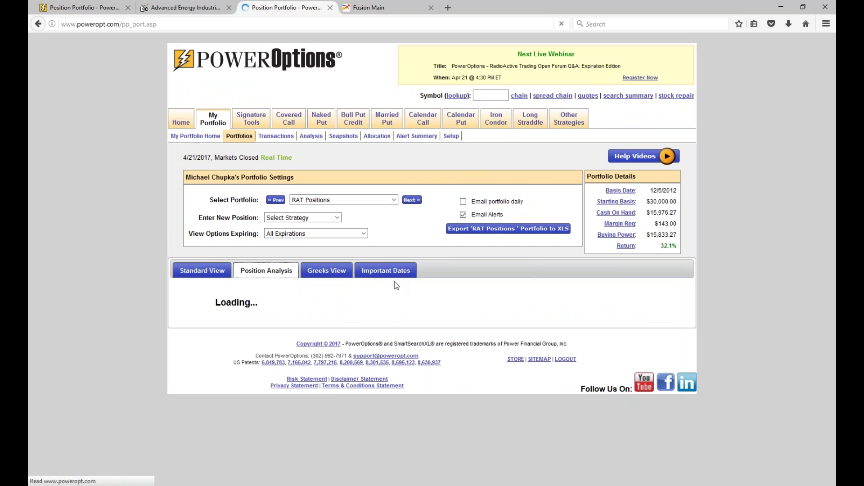
scroll(175, 281, down, 3)
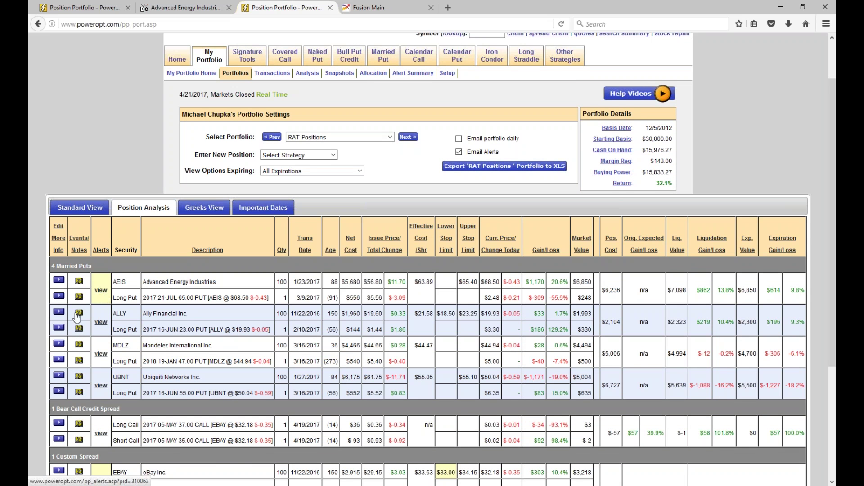
scroll(79, 321, down, 2)
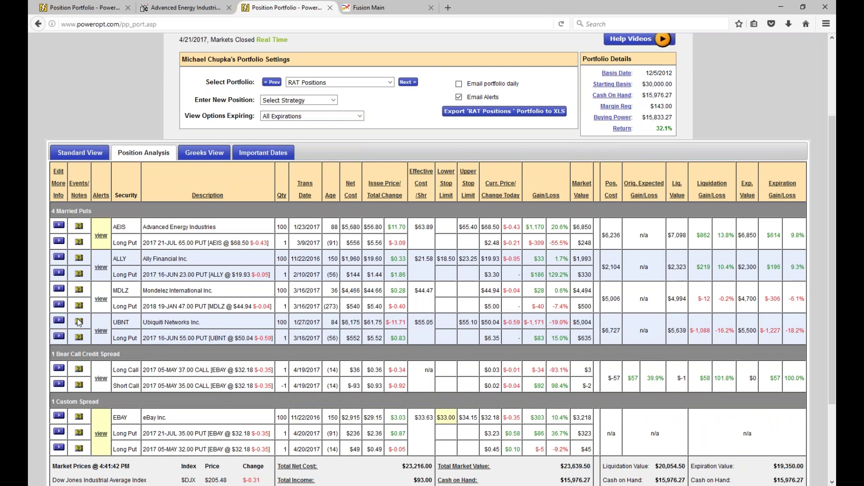
click(59, 226)
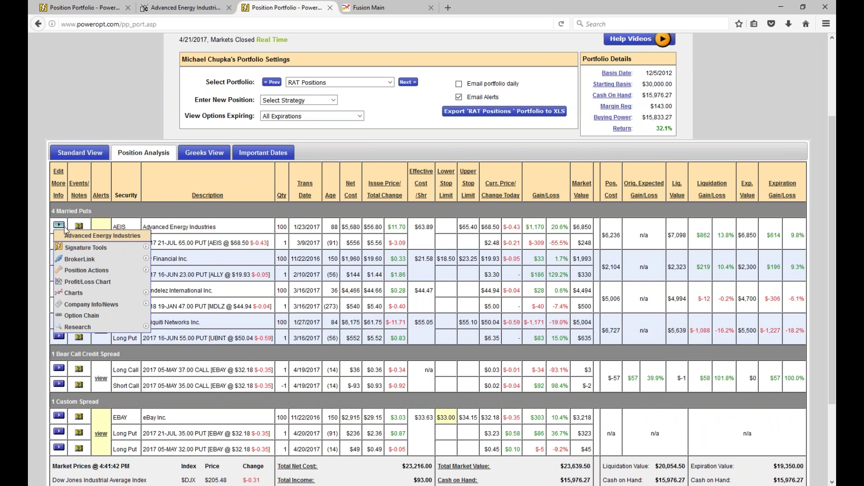
mouse_move(80, 272)
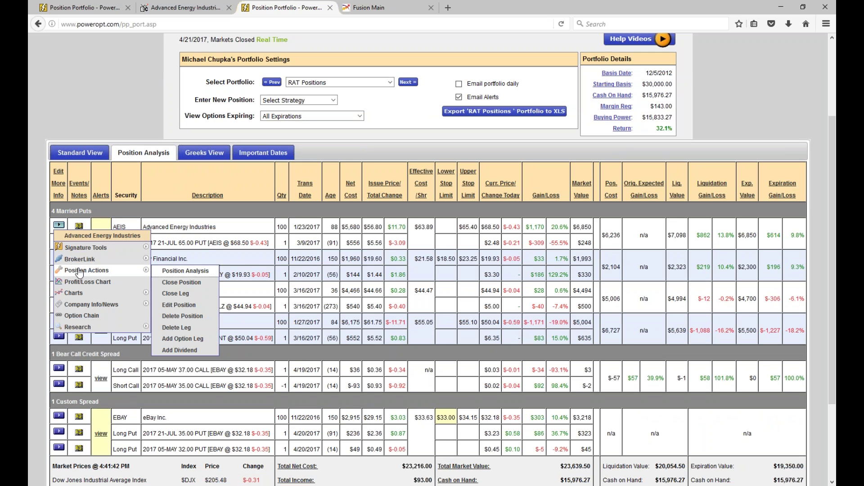
click(102, 237)
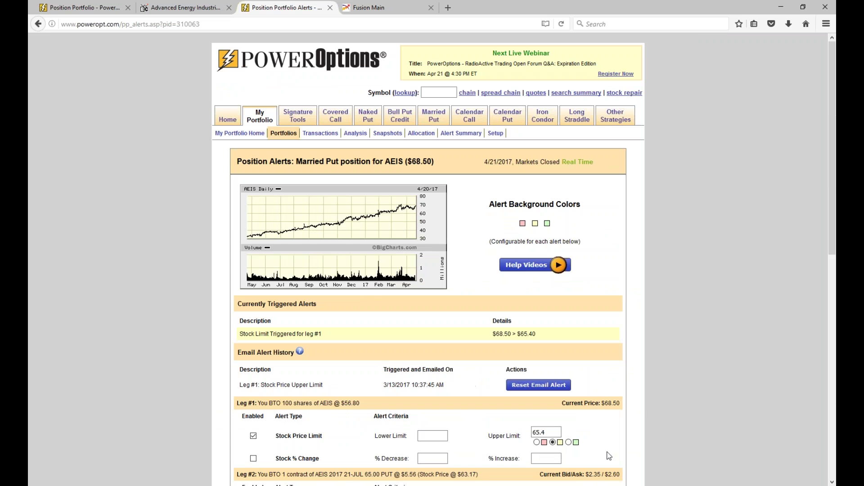
- Set the upper stock price limit of the AEIS share leg to 70.50 and save the alerts
drag(556, 432, 507, 427)
text(7.50)
scroll(508, 428, down, 3)
click(538, 324)
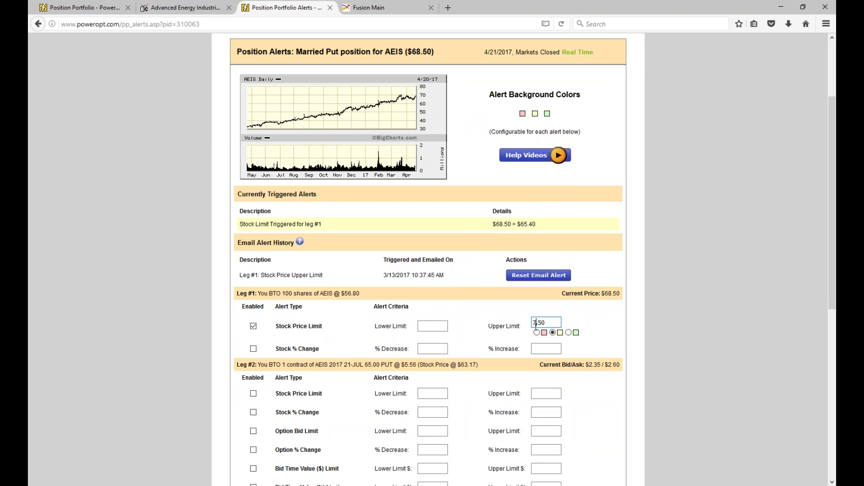
text(0)
click(538, 333)
scroll(561, 379, down, 9)
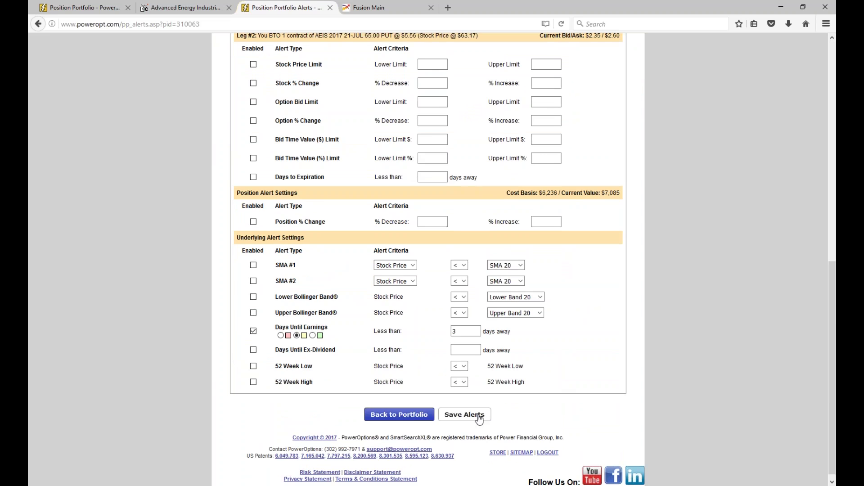
click(480, 415)
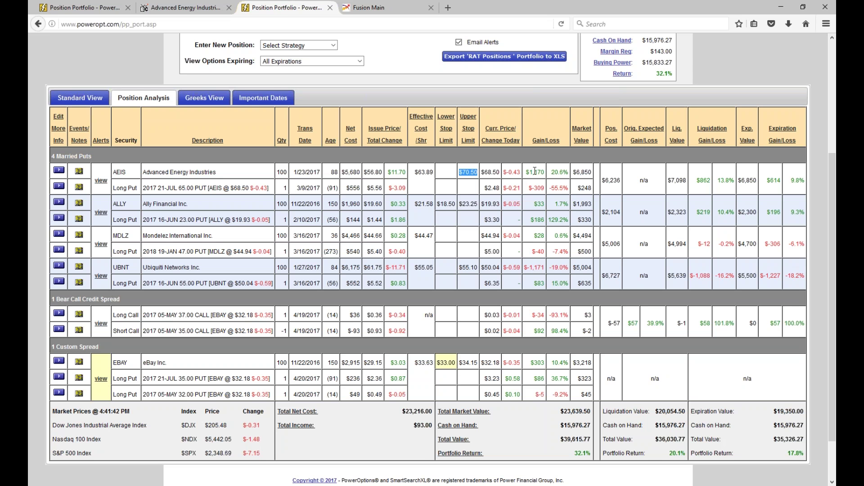
- Compare the AEIS current price and total change per share with its upper stop limit
drag(481, 172, 520, 172)
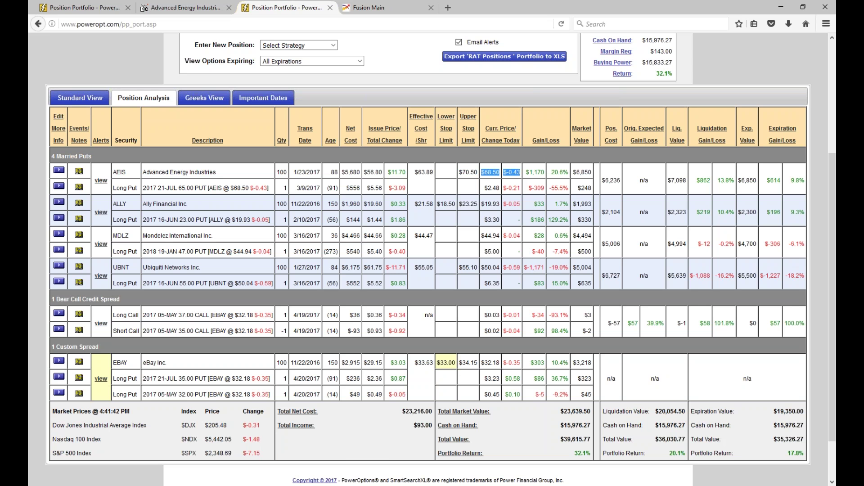
drag(388, 172, 408, 172)
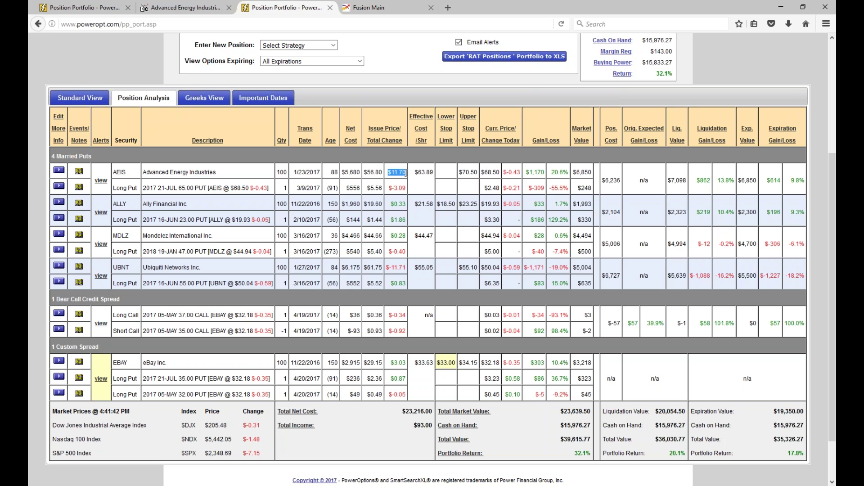
drag(460, 172, 478, 172)
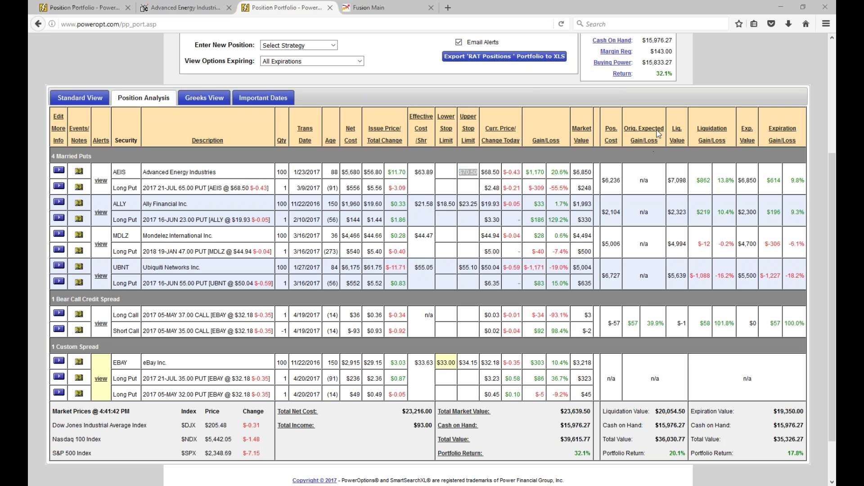
- Annotate the AEIS upper stop limit with an arrow to a handwritten 69.30, circle the limit, and clear the ink
drag(656, 152, 750, 155)
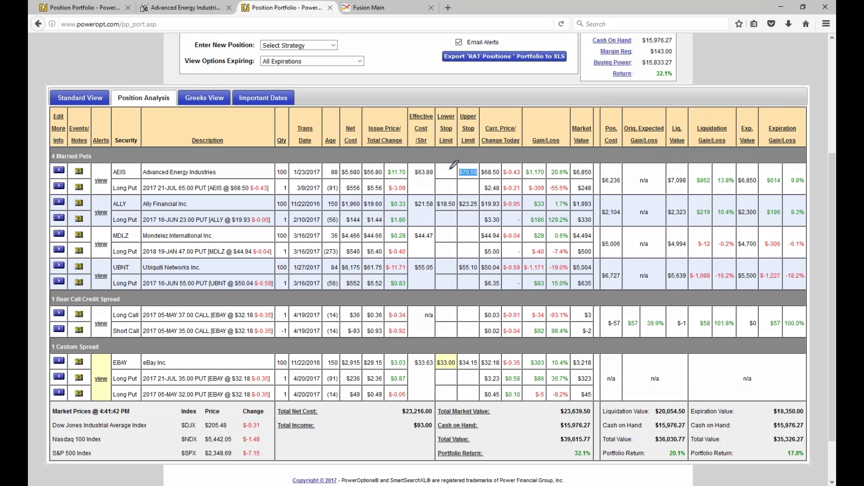
mouse_move(459, 170)
mouse_down()
mouse_move(450, 98)
mouse_move(483, 105)
mouse_move(505, 97)
mouse_move(498, 103)
mouse_move(509, 92)
mouse_up()
click(492, 101)
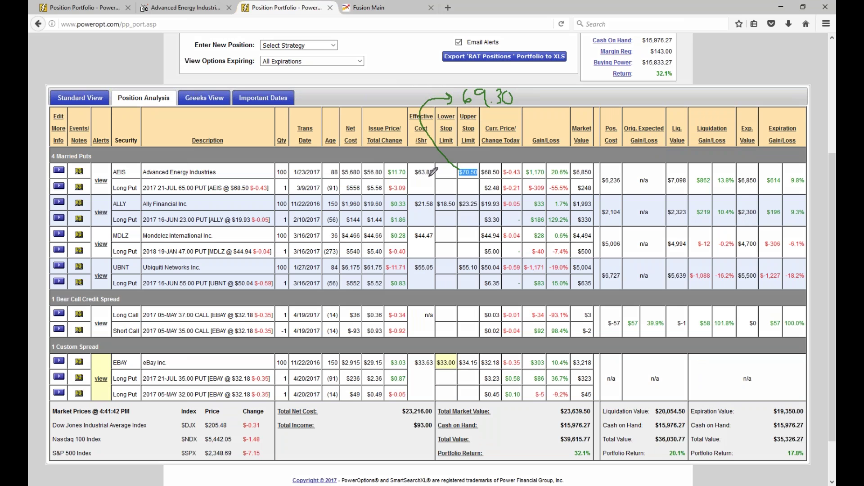
drag(485, 170, 507, 105)
click(523, 97)
mouse_move(477, 161)
mouse_down()
mouse_move(474, 182)
mouse_move(468, 161)
mouse_up()
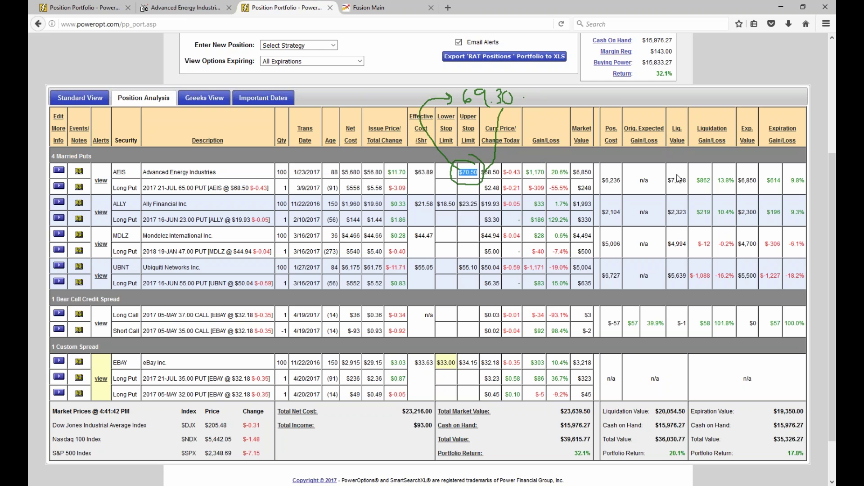
key(Escape)
- Check the AEIS stock's percentage gain and the strike of its July put
click(483, 181)
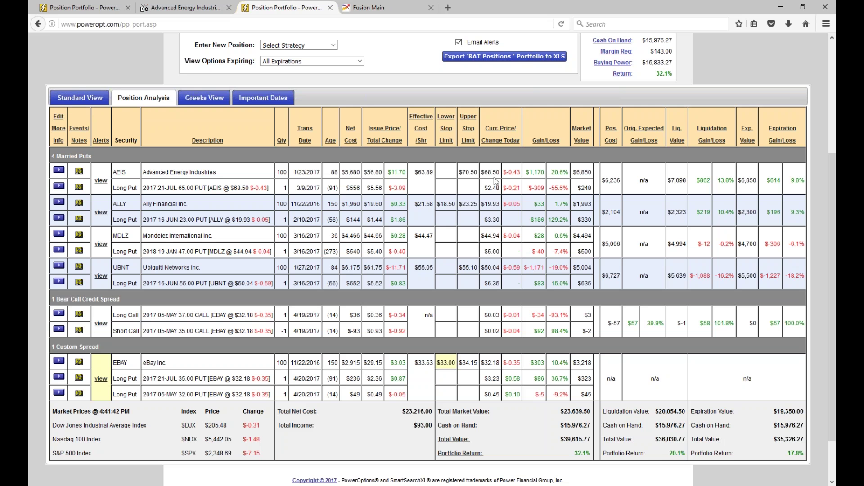
drag(550, 173, 569, 173)
scroll(448, 185, down, 2)
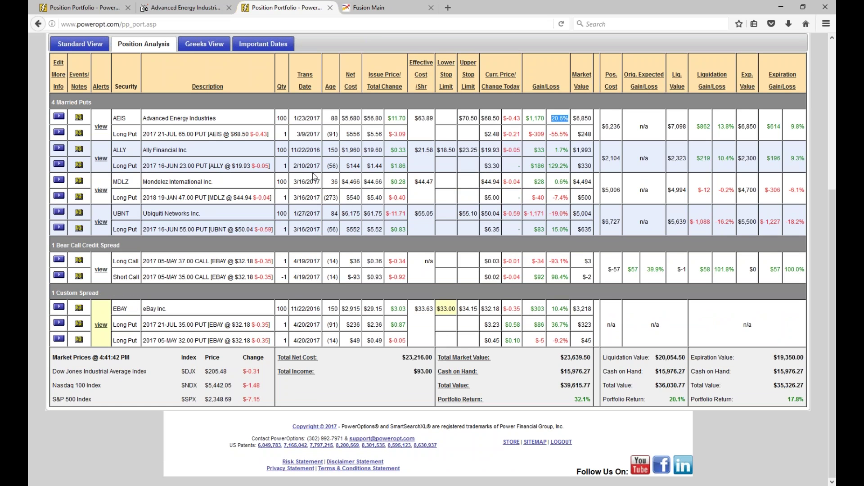
click(180, 136)
drag(179, 135, 204, 135)
drag(180, 135, 201, 136)
drag(180, 135, 178, 135)
- Check the MDLZ stock's current price, daily change and gain
click(453, 132)
drag(496, 182, 562, 192)
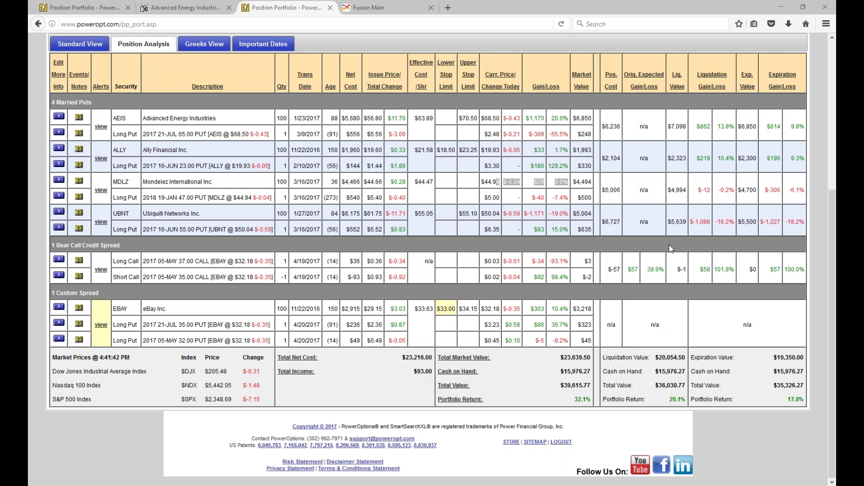
click(587, 169)
- Open the covered call search and load the saved **ITM (in-the-money) settings
scroll(587, 168, up, 5)
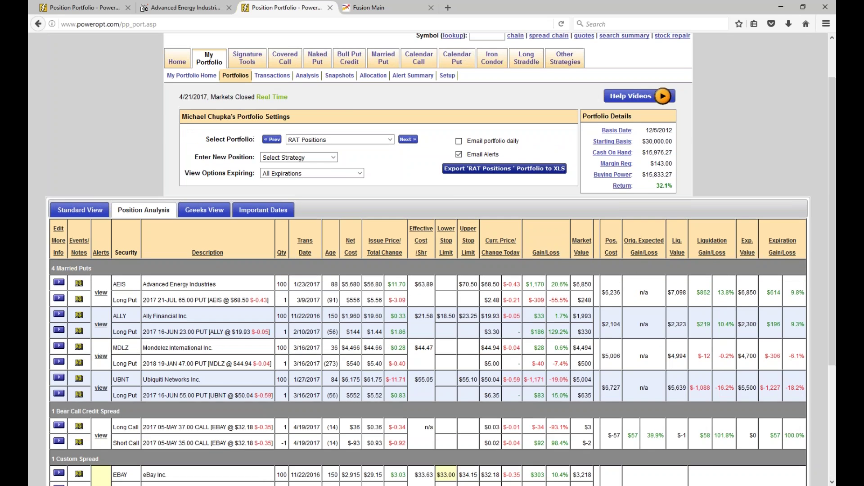
scroll(432, 261, up, 2)
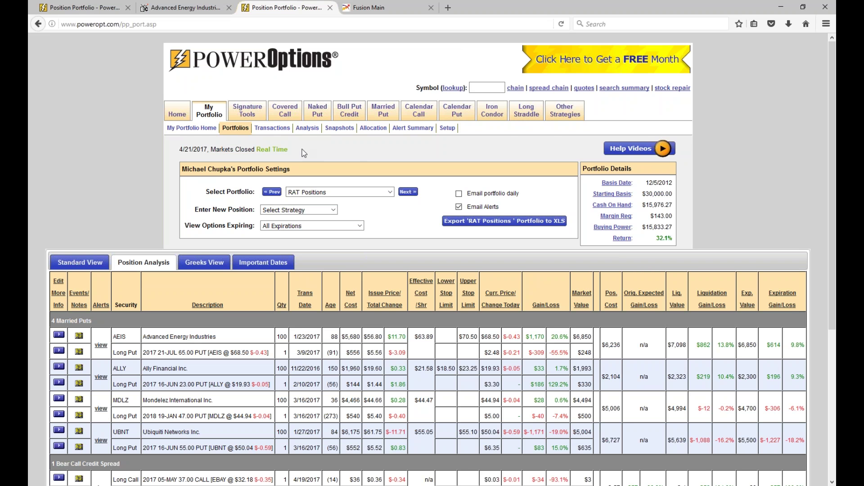
mouse_move(285, 114)
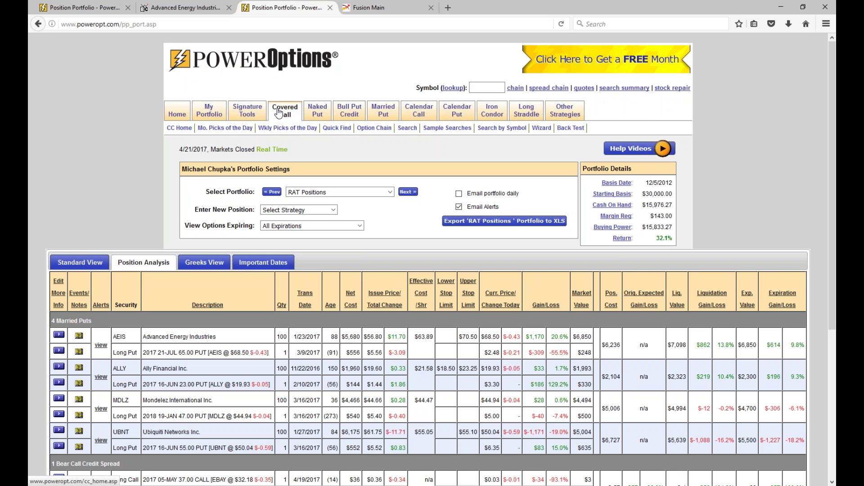
click(407, 128)
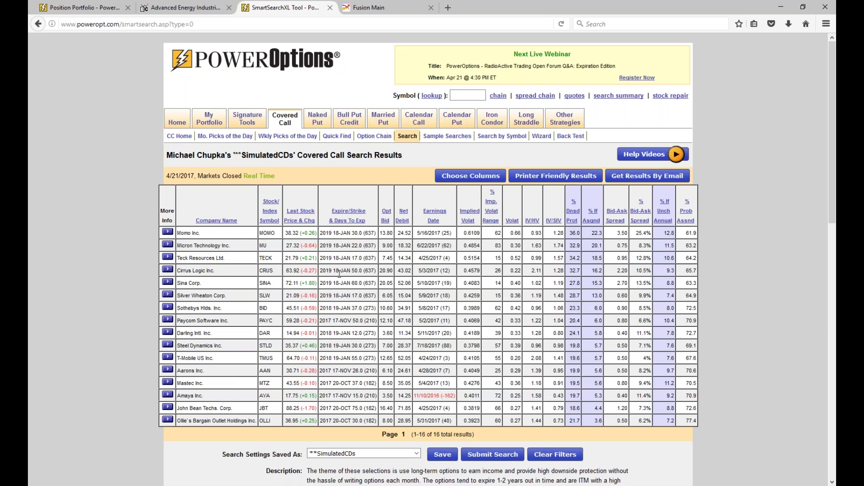
click(364, 454)
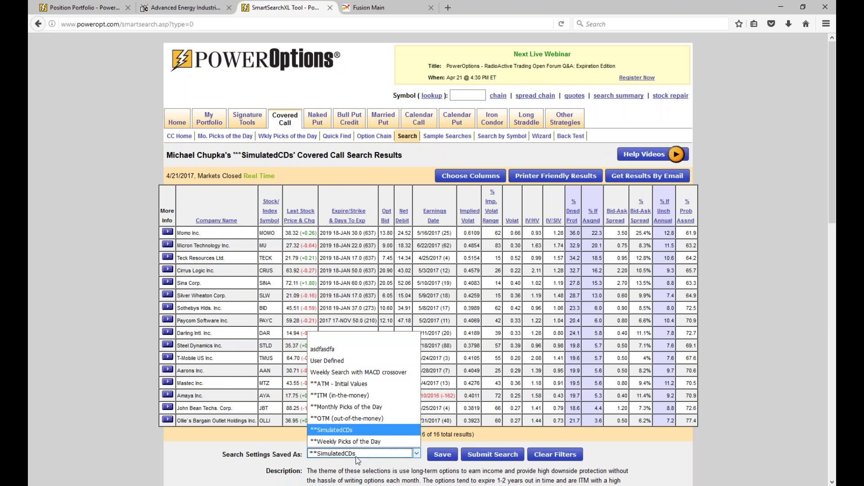
click(365, 397)
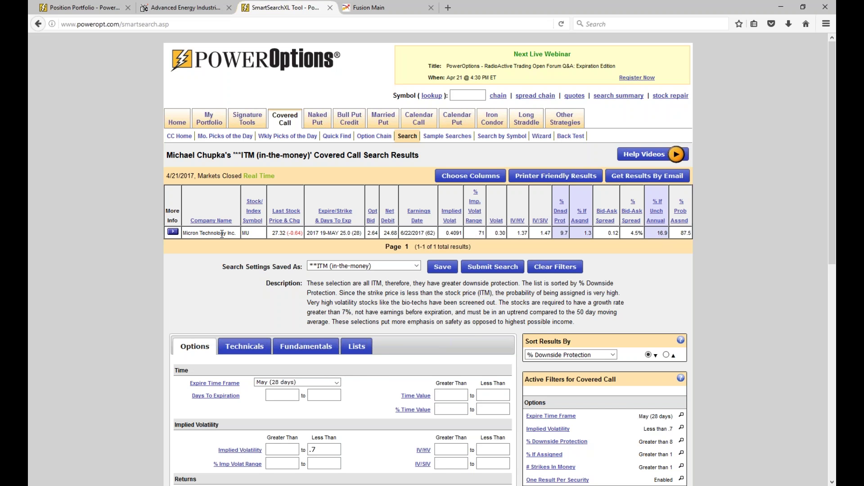
- Examine the Micron covered call's strike, option bid, net debit, assigned return and downside protection
double_click(279, 233)
drag(325, 233, 377, 235)
drag(583, 232, 596, 234)
drag(354, 233, 363, 232)
double_click(562, 234)
drag(367, 233, 374, 233)
drag(383, 234, 397, 235)
- Clear all covered call search filters and set the expire time frame to May 2018
click(555, 271)
scroll(351, 324, down, 4)
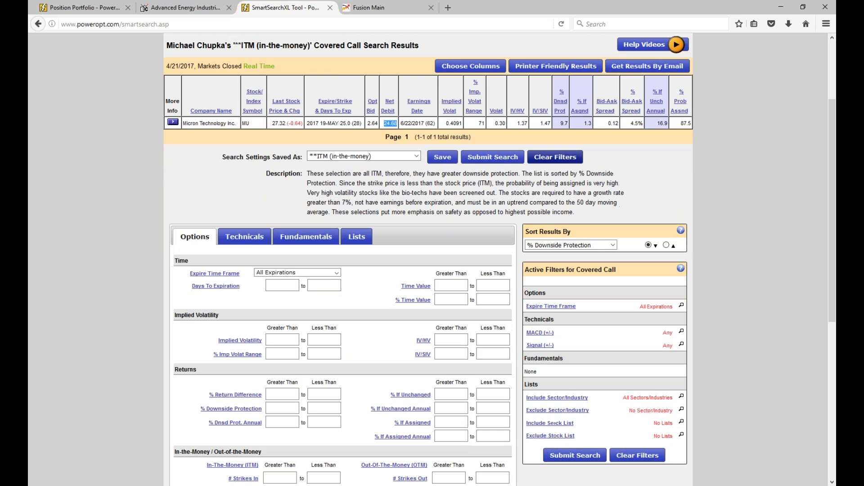
click(320, 273)
click(288, 262)
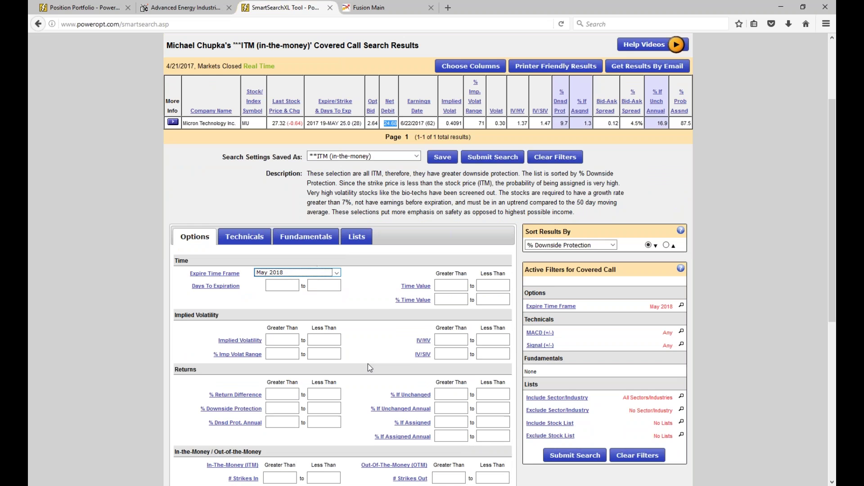
scroll(366, 365, down, 3)
scroll(367, 365, down, 3)
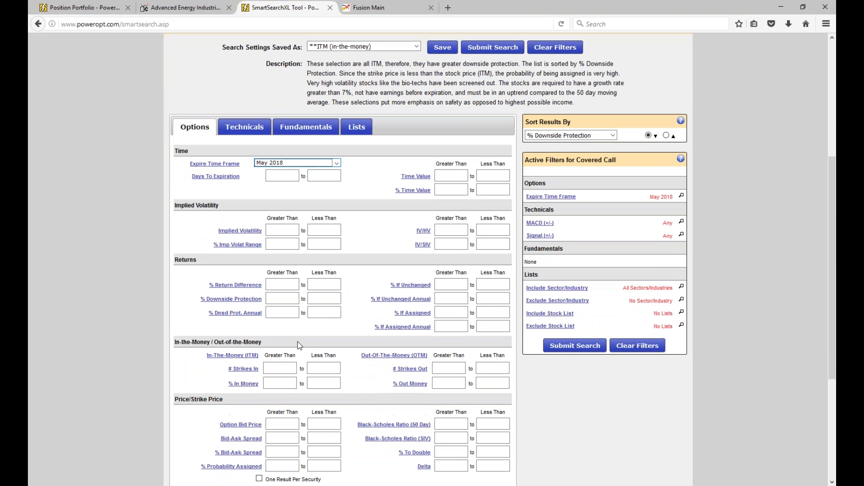
click(285, 383)
click(285, 383)
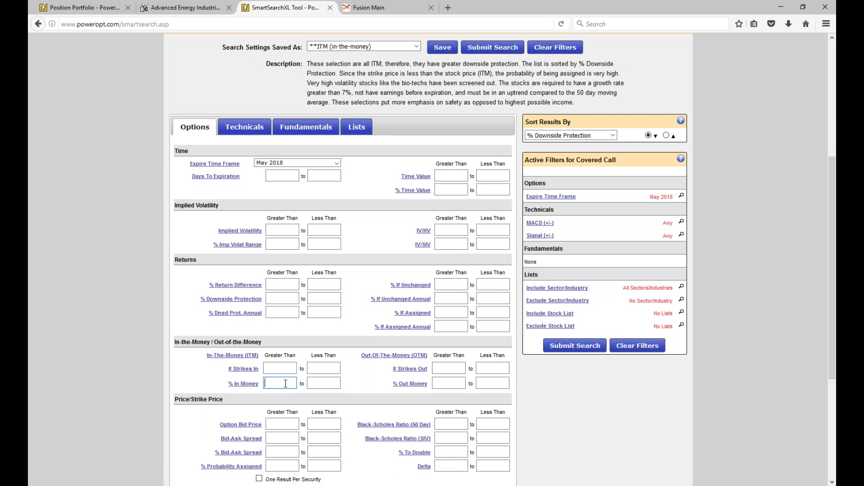
text(10)
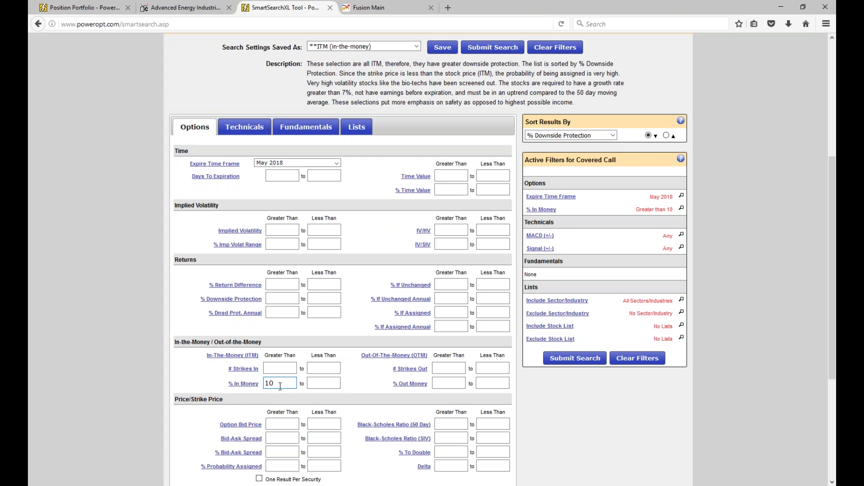
key(BackSpace)
key(BackSpace)
- Limit both % In Money and % Out Money to less than 10
click(329, 383)
text(10)
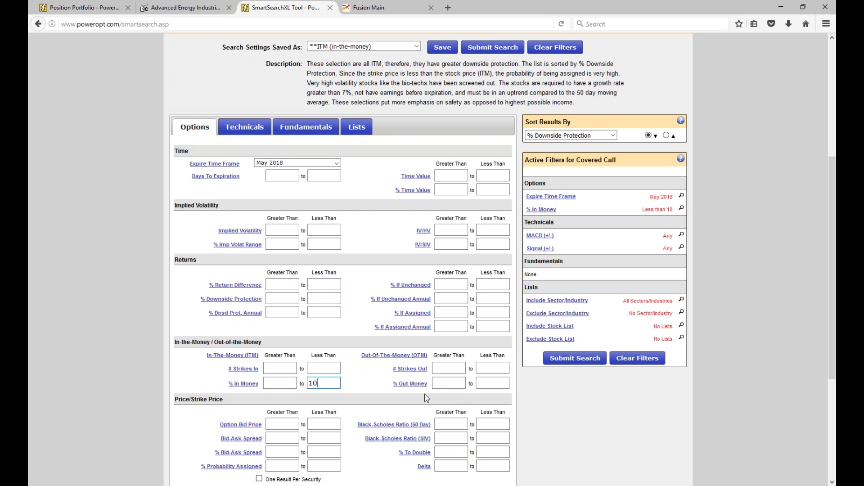
click(483, 383)
text(10)
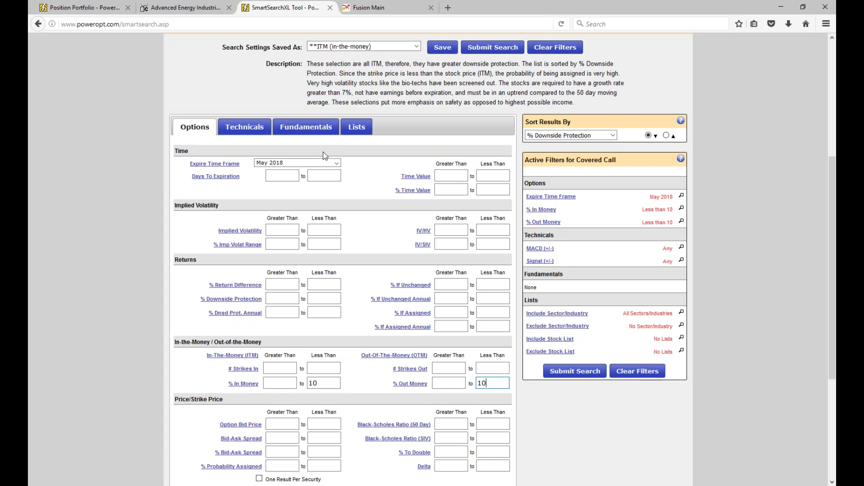
- Restrict the covered call search to the symbol MU and submit it
click(328, 128)
click(292, 304)
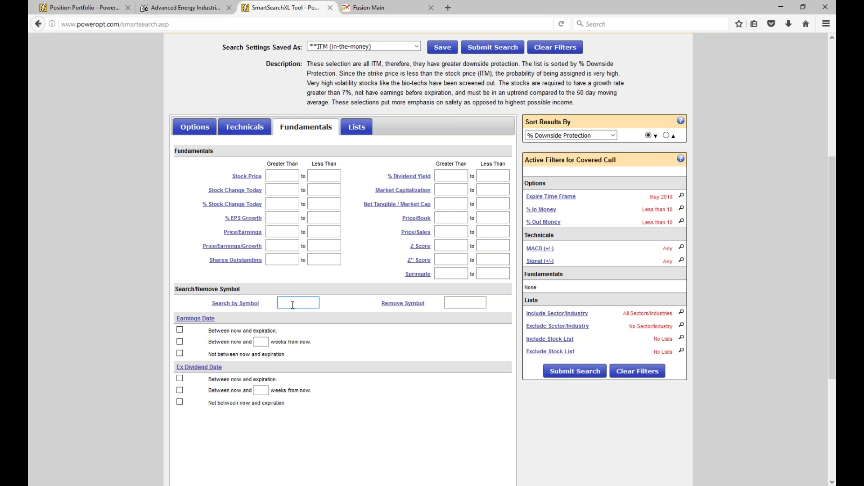
text(MU)
key(Return)
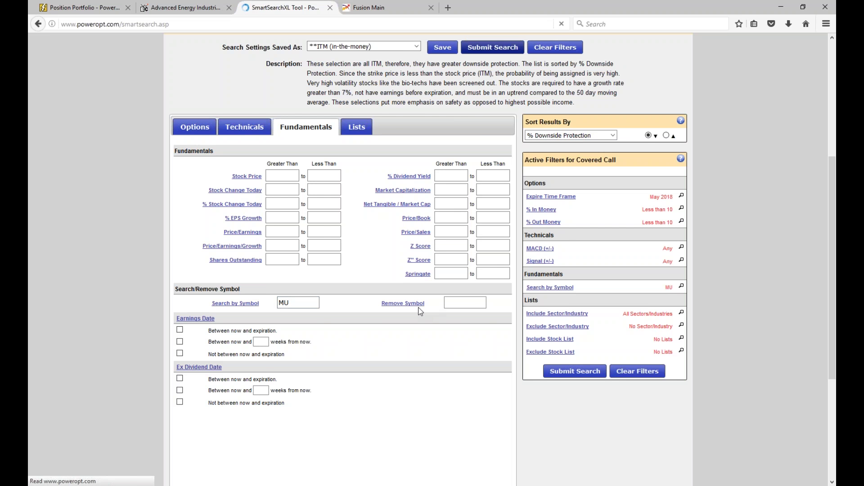
- Check the MU symbol filter and the technical and fundamental settings of the covered call search
scroll(420, 311, down, 4)
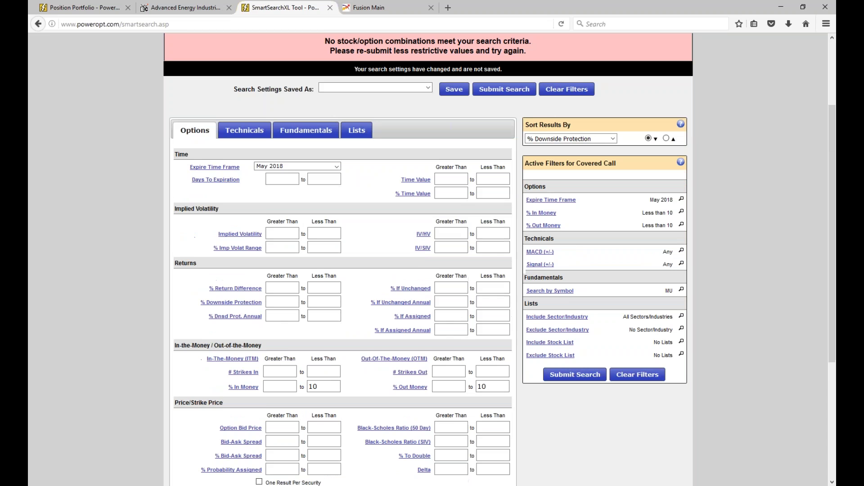
click(306, 126)
click(296, 299)
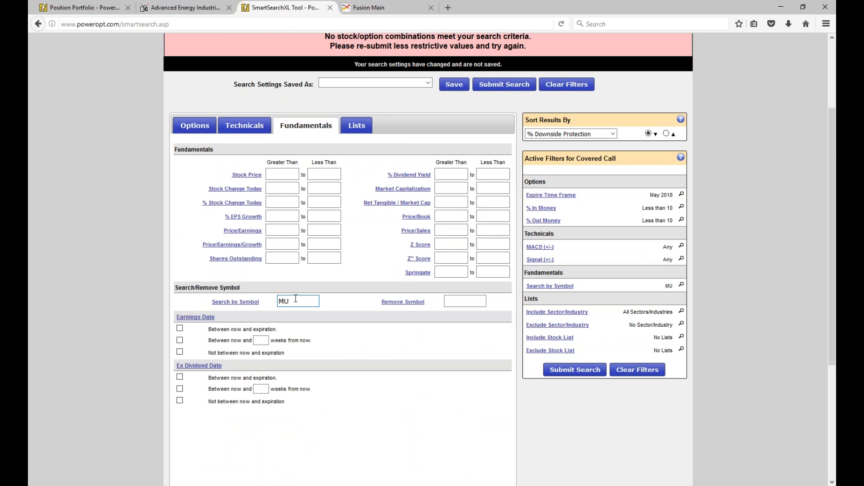
click(239, 128)
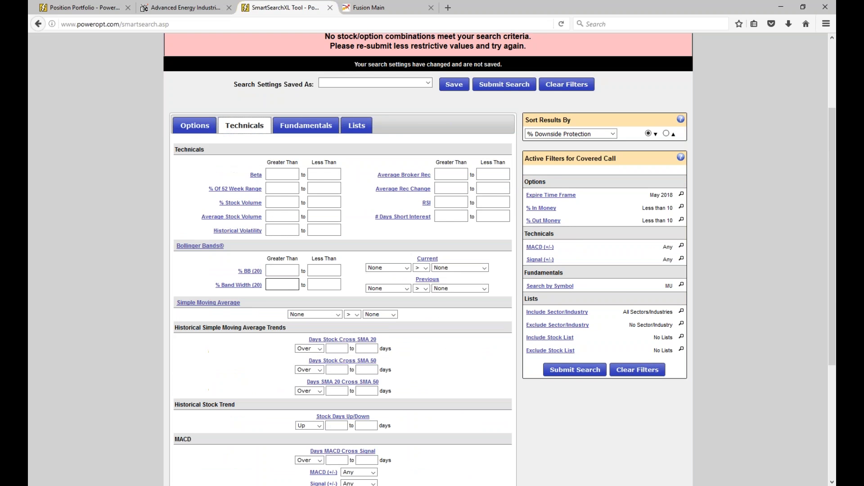
click(306, 125)
click(195, 125)
- Clear and re-enter limits of less than 10 for both % In Money and % Out Money and resubmit the search
scroll(324, 274, down, 3)
click(324, 274)
key(BackSpace)
key(BackSpace)
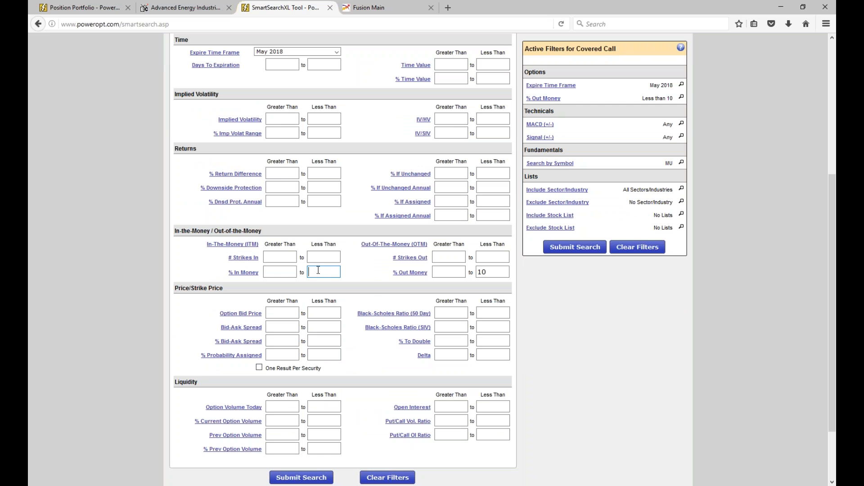
double_click(493, 272)
key(BackSpace)
text(10)
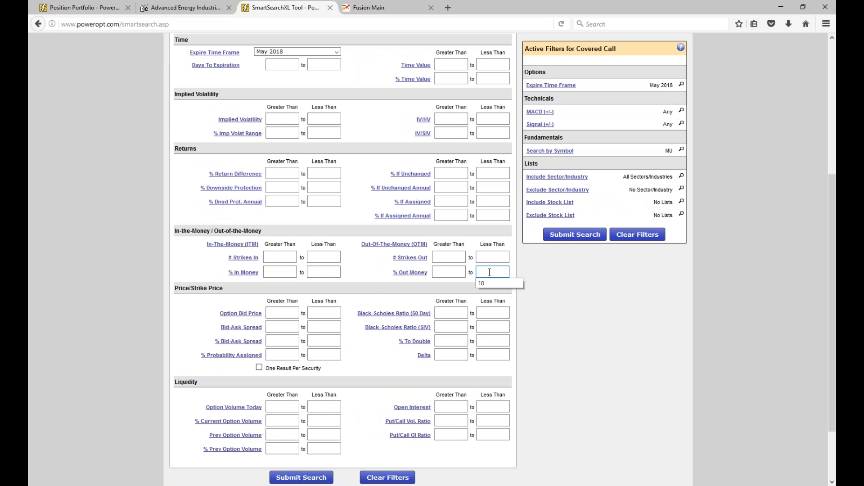
click(321, 273)
text(10)
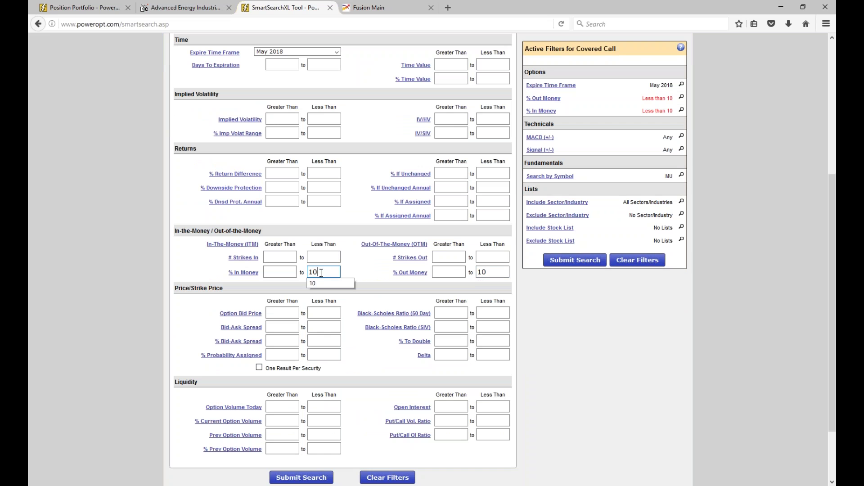
click(567, 263)
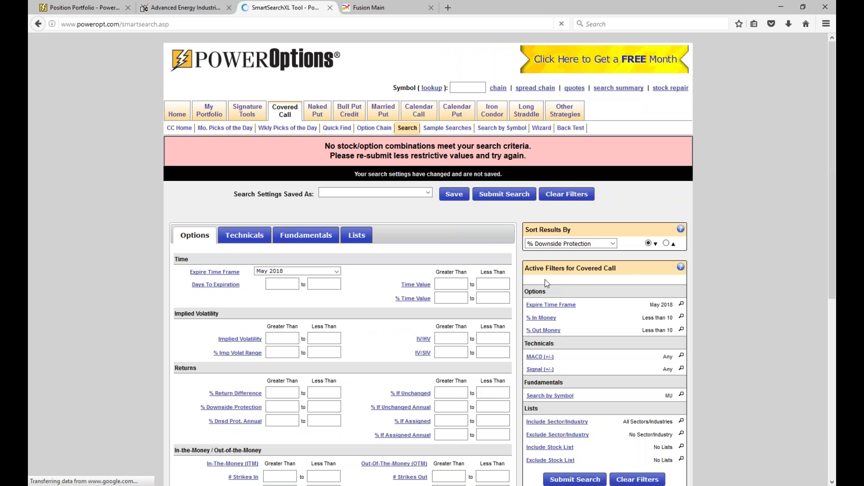
- Replace the % In Money and % Out Money limits with fewer than 3 strikes in and out of the money and submit
scroll(342, 225, down, 6)
click(324, 217)
double_click(321, 217)
key(BackSpace)
double_click(483, 217)
key(BackSpace)
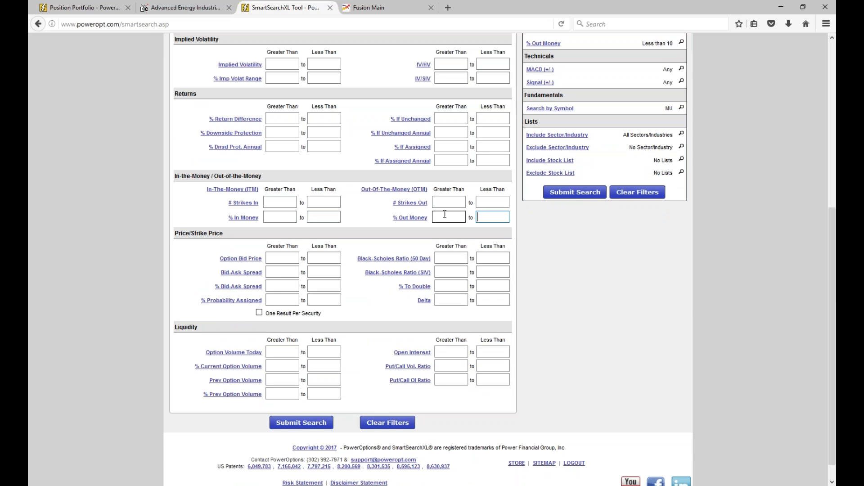
click(484, 201)
text(3)
click(325, 202)
text(3)
click(560, 206)
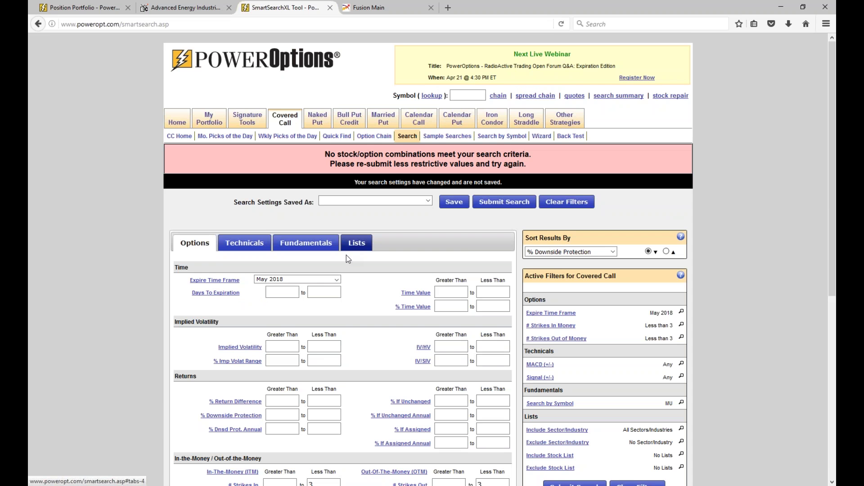
- Remove the limit on the number of strikes in the money and resubmit the search
scroll(346, 255, down, 4)
click(324, 316)
key(BackSpace)
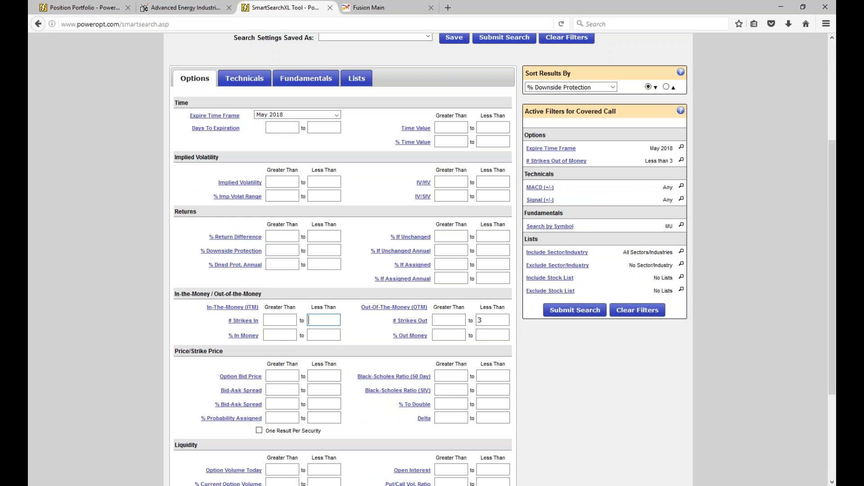
click(572, 311)
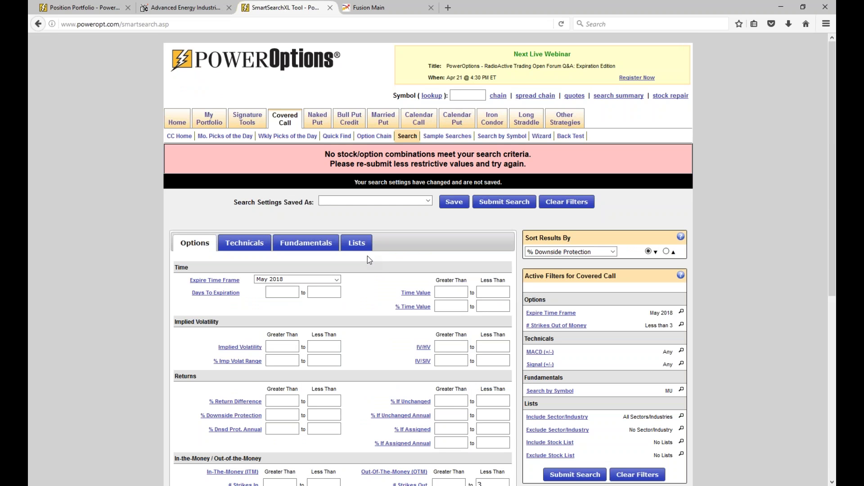
- Set the search's expire time frame to May (28 days)
scroll(367, 256, down, 4)
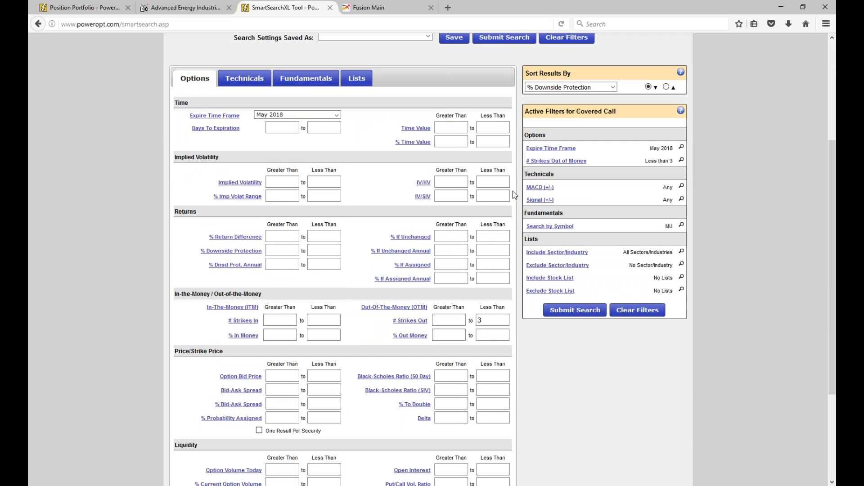
click(309, 116)
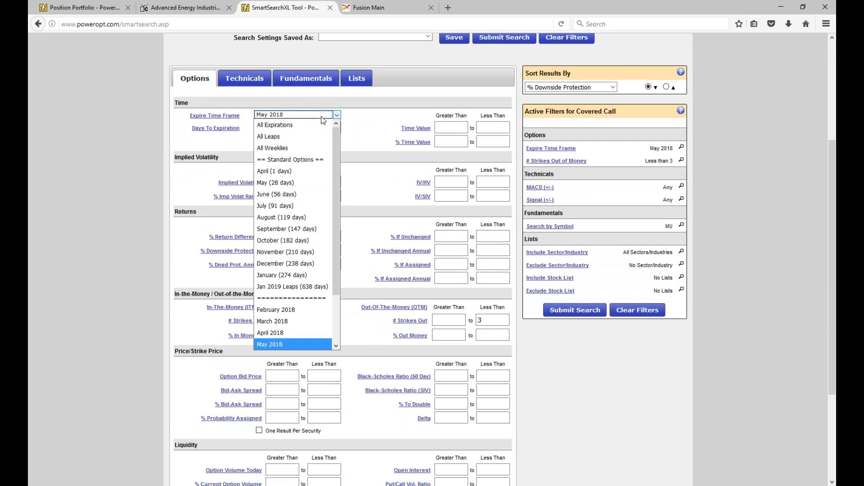
click(303, 183)
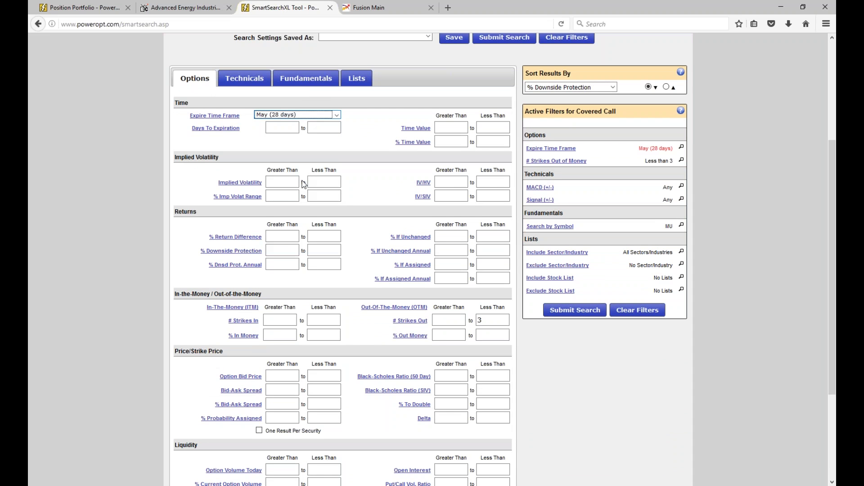
- Clear the # Strikes Out limit, restrict % In Money and % Out Money to less than 10, and submit the search
click(319, 335)
text(10)
key(Tab)
click(486, 319)
key(BackSpace)
click(493, 335)
text(10)
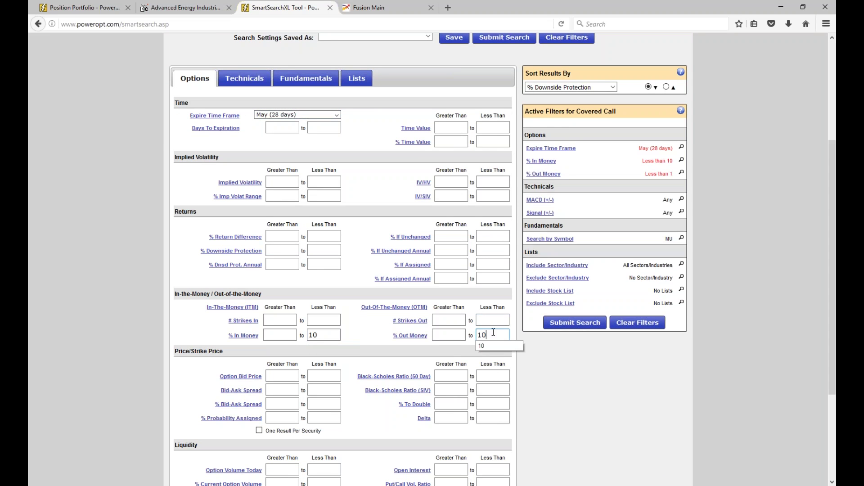
click(833, 251)
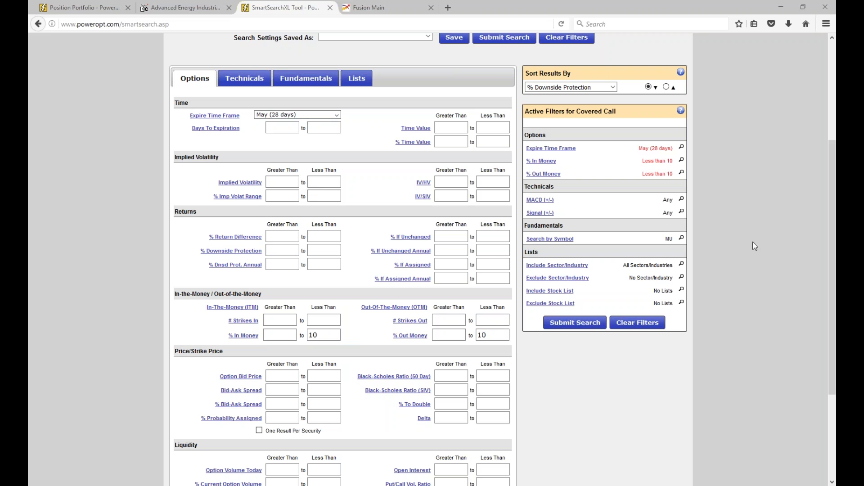
click(550, 323)
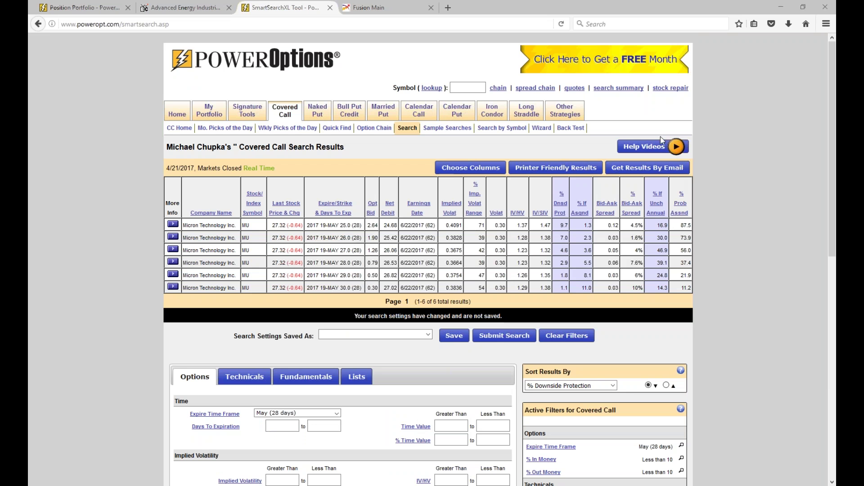
- Mark the MU May 25, 27 and 30 strikes and compare downside protection with assigned return, circling the 27 strike's values
mouse_move(353, 221)
mouse_down()
mouse_move(328, 221)
mouse_move(355, 230)
mouse_move(364, 220)
mouse_move(353, 217)
mouse_up()
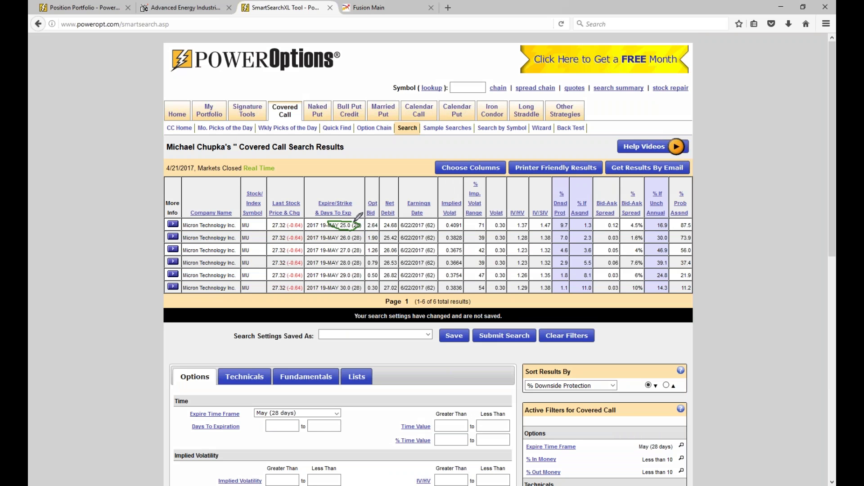
mouse_move(353, 283)
mouse_down()
mouse_move(328, 289)
mouse_move(363, 283)
mouse_move(342, 280)
mouse_up()
drag(557, 181, 571, 173)
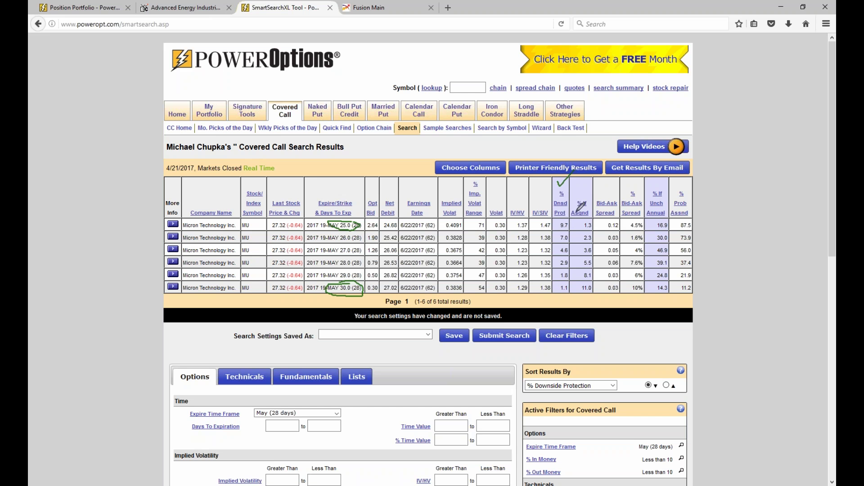
mouse_move(576, 183)
mouse_down()
mouse_move(580, 191)
mouse_move(587, 180)
mouse_up()
mouse_move(343, 242)
mouse_down()
mouse_move(357, 257)
mouse_move(368, 243)
mouse_move(335, 244)
mouse_up()
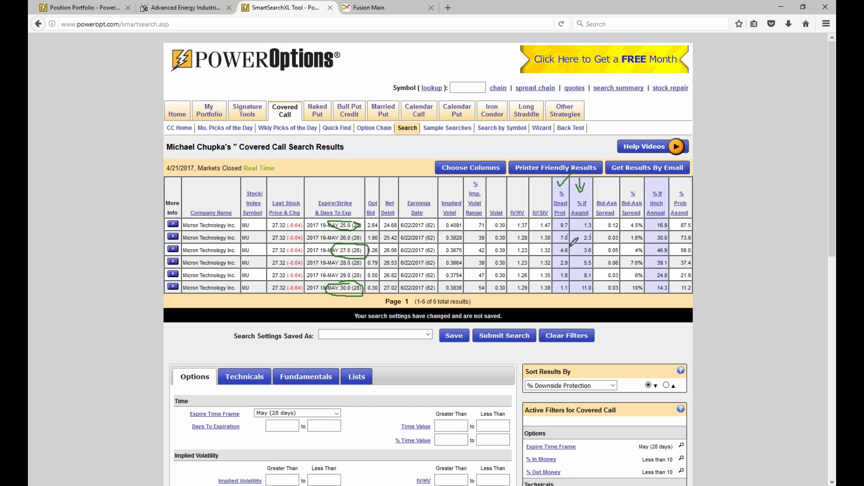
mouse_move(567, 243)
mouse_down()
mouse_move(577, 261)
mouse_move(597, 256)
mouse_move(599, 245)
mouse_move(568, 244)
mouse_up()
- Mark the May 29 covered call's option bid, stock-to-strike gap, assigned return and downside protection, and clear the markings
mouse_move(377, 269)
mouse_down()
mouse_move(365, 276)
mouse_move(378, 284)
mouse_move(374, 269)
mouse_up()
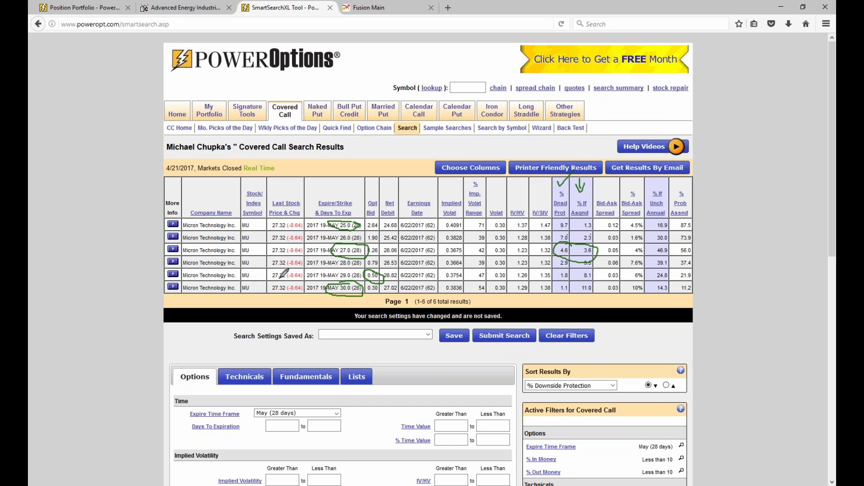
drag(284, 277, 344, 275)
mouse_move(597, 270)
mouse_down()
mouse_move(593, 281)
mouse_move(603, 271)
mouse_move(593, 268)
mouse_up()
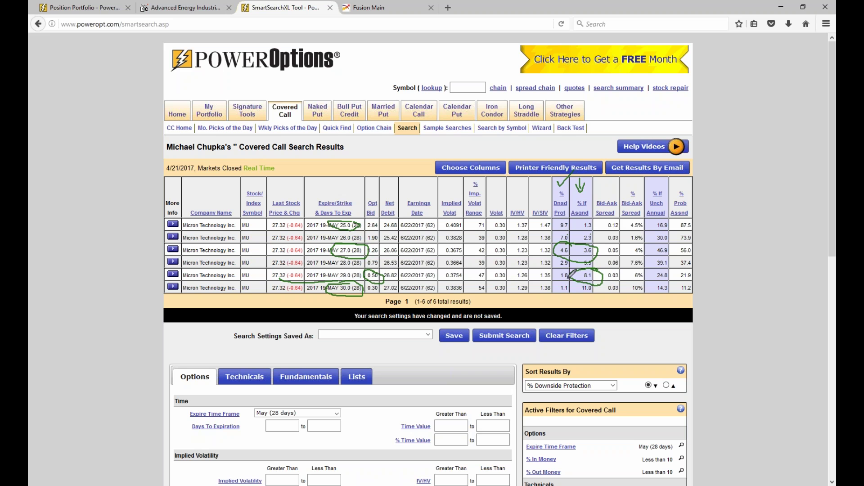
drag(554, 273, 568, 274)
key(e)
- Underline the May 30 strike and its option bid, and circle its assigned return and downside protection
drag(314, 295, 356, 292)
click(377, 292)
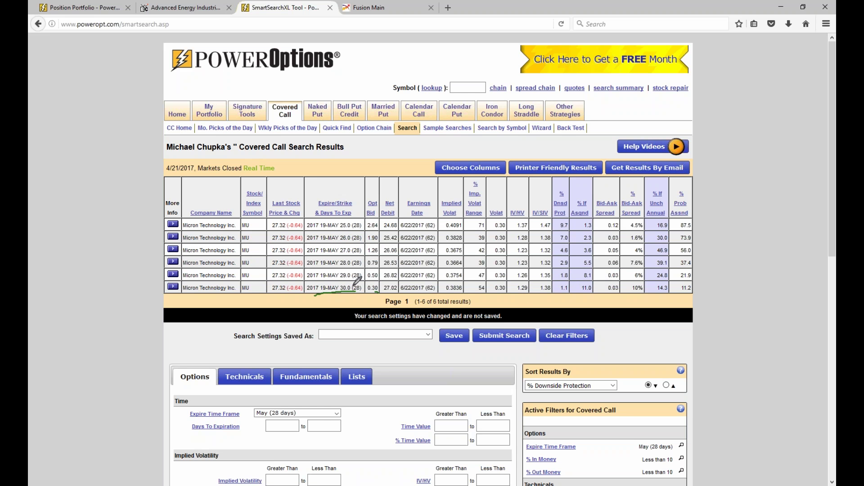
mouse_move(599, 285)
mouse_down()
mouse_move(583, 283)
mouse_move(599, 298)
mouse_move(597, 280)
mouse_up()
mouse_move(557, 282)
mouse_down()
mouse_move(572, 300)
mouse_move(575, 282)
mouse_up()
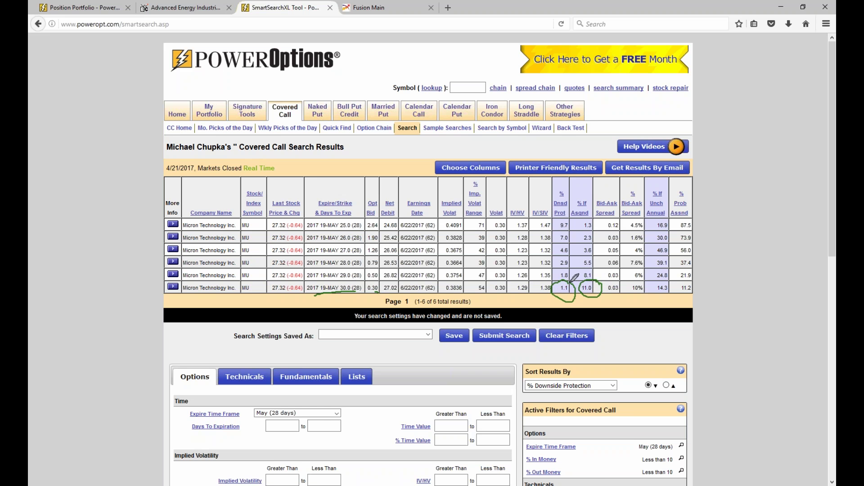
- Mark up the May 25, 27 and 30 rows to contrast their downside protection and assigned return, and erase the annotations
mouse_move(150, 220)
mouse_down()
mouse_move(158, 226)
mouse_move(148, 229)
mouse_up()
mouse_move(575, 219)
mouse_down()
mouse_move(554, 219)
mouse_move(613, 228)
mouse_move(558, 222)
mouse_move(536, 260)
mouse_move(542, 279)
mouse_move(526, 283)
mouse_up()
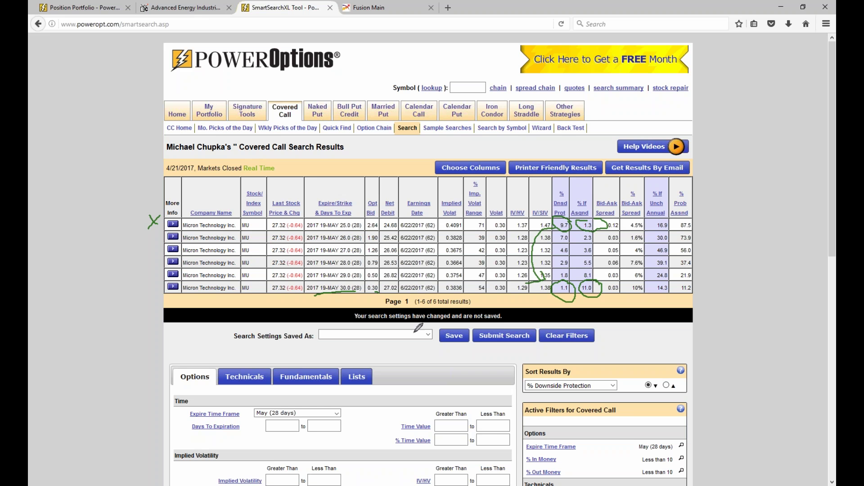
mouse_move(98, 291)
mouse_down()
mouse_move(143, 291)
mouse_move(137, 287)
mouse_move(140, 295)
mouse_up()
drag(612, 284, 621, 284)
drag(595, 216, 630, 216)
mouse_move(600, 244)
mouse_down()
mouse_move(546, 236)
mouse_move(595, 247)
mouse_move(587, 260)
mouse_move(625, 252)
mouse_up()
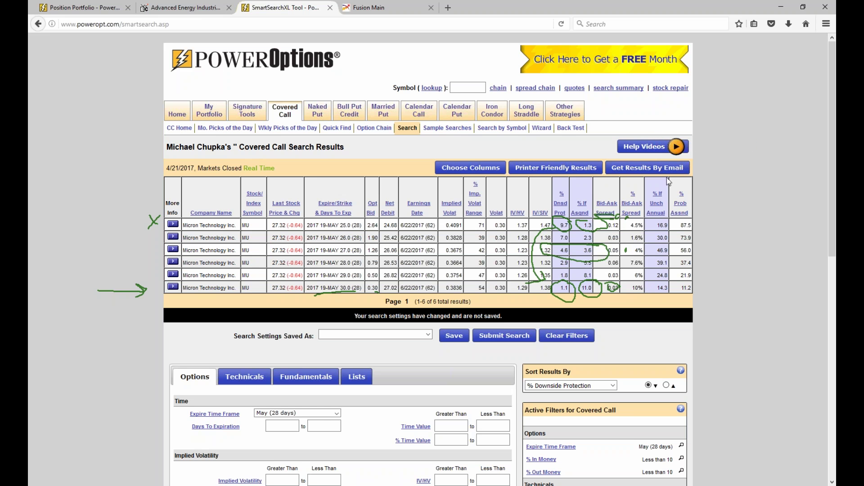
key(Escape)
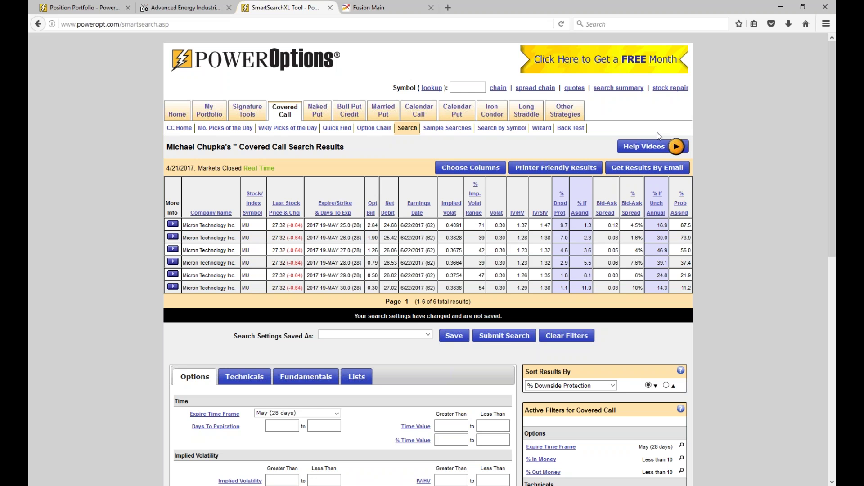
- Circle the protection and return values of the May 25 to 28 strikes and the monthly and weekly picks links
mouse_move(667, 153)
mouse_move(571, 209)
mouse_down()
mouse_move(563, 211)
mouse_move(554, 250)
mouse_move(557, 208)
mouse_up()
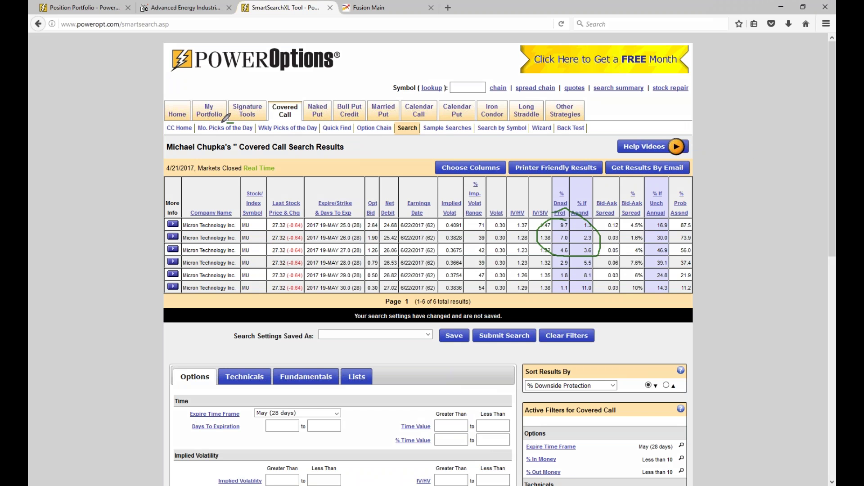
mouse_move(232, 123)
mouse_down()
mouse_move(250, 137)
mouse_move(315, 133)
mouse_move(298, 115)
mouse_move(225, 121)
mouse_up()
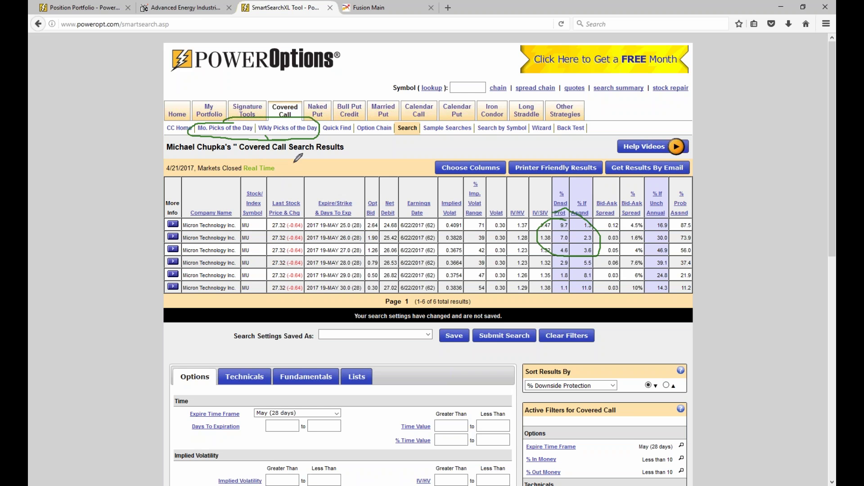
drag(568, 229, 573, 229)
mouse_move(553, 245)
mouse_down()
mouse_move(585, 275)
mouse_move(592, 241)
mouse_move(563, 244)
mouse_up()
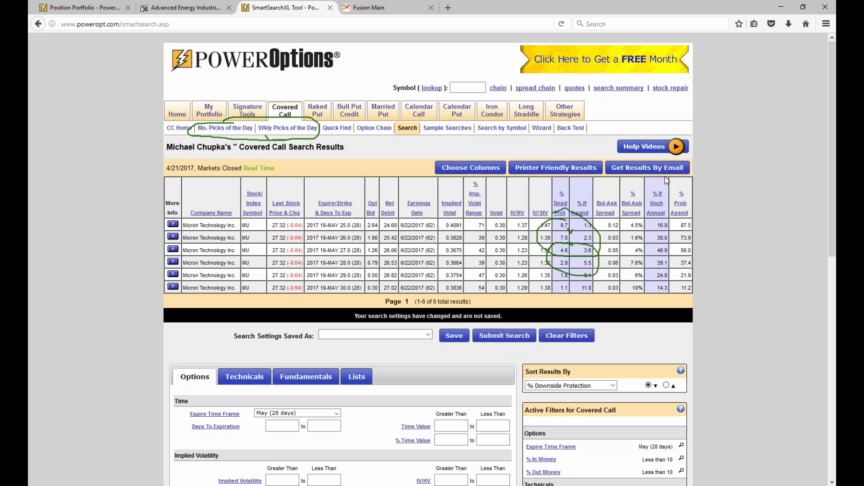
key(Escape)
click(655, 201)
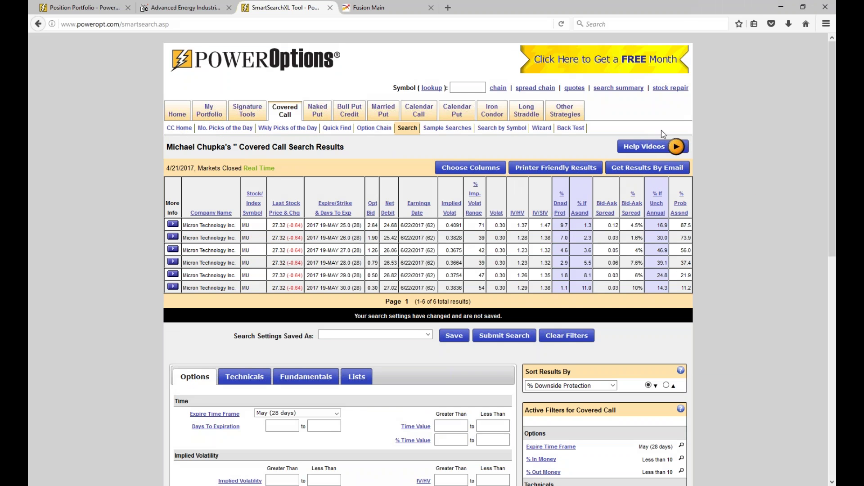
- Circle protection and return values in strike pairs 25–26, 27–28 and 29–30, adding handwritten .25, .4 and .6 notes, and clear them
key(ctrl+2)
mouse_move(571, 213)
mouse_down()
mouse_move(547, 225)
mouse_move(550, 248)
mouse_move(597, 246)
mouse_move(605, 219)
mouse_move(563, 219)
mouse_up()
click(536, 199)
drag(539, 193, 551, 188)
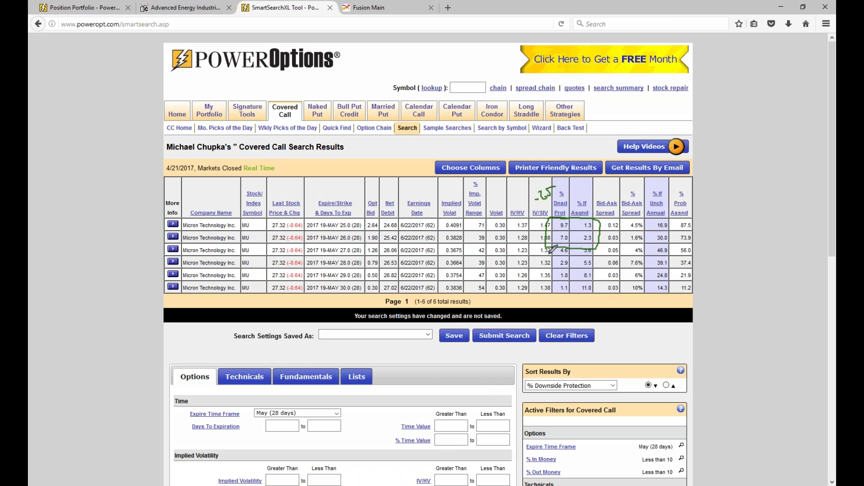
mouse_move(575, 242)
mouse_down()
mouse_move(550, 261)
mouse_move(599, 261)
mouse_move(597, 247)
mouse_move(570, 242)
mouse_up()
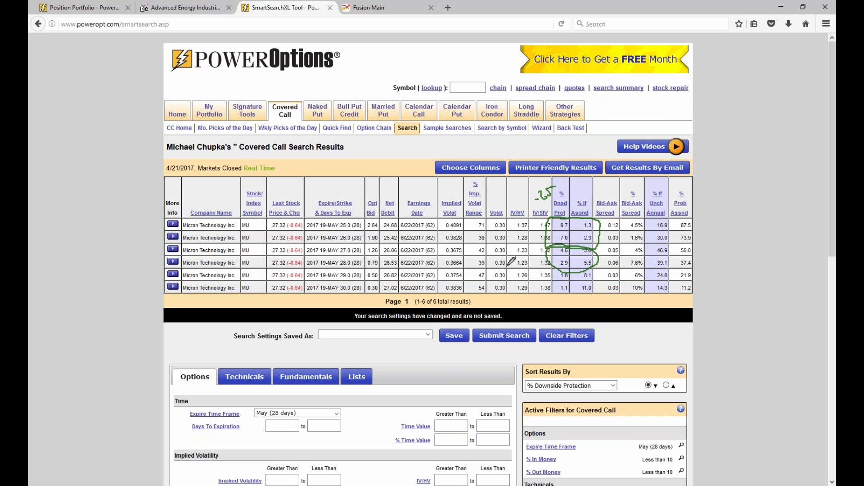
mouse_move(513, 138)
mouse_down()
mouse_move(515, 152)
mouse_move(533, 153)
mouse_up()
click(522, 149)
mouse_move(594, 262)
mouse_down()
mouse_move(550, 288)
mouse_move(579, 301)
mouse_move(600, 273)
mouse_up()
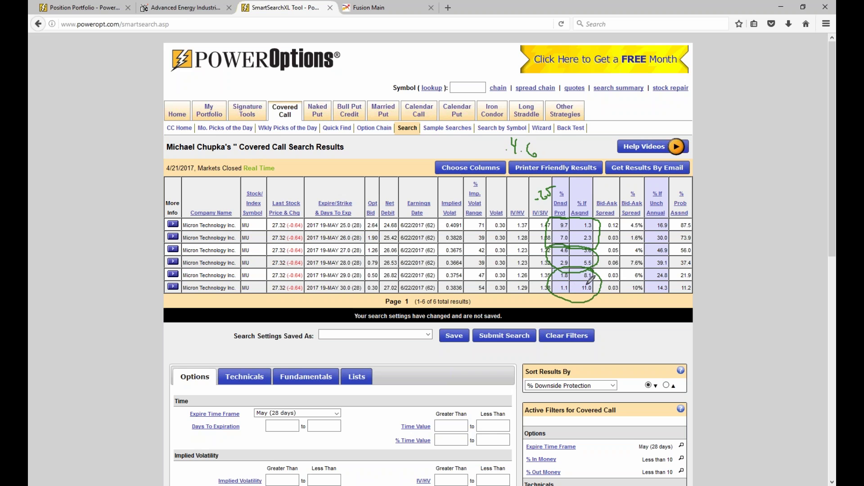
click(548, 305)
mouse_move(559, 292)
mouse_down()
mouse_move(555, 303)
mouse_move(565, 301)
mouse_up()
key(Escape)
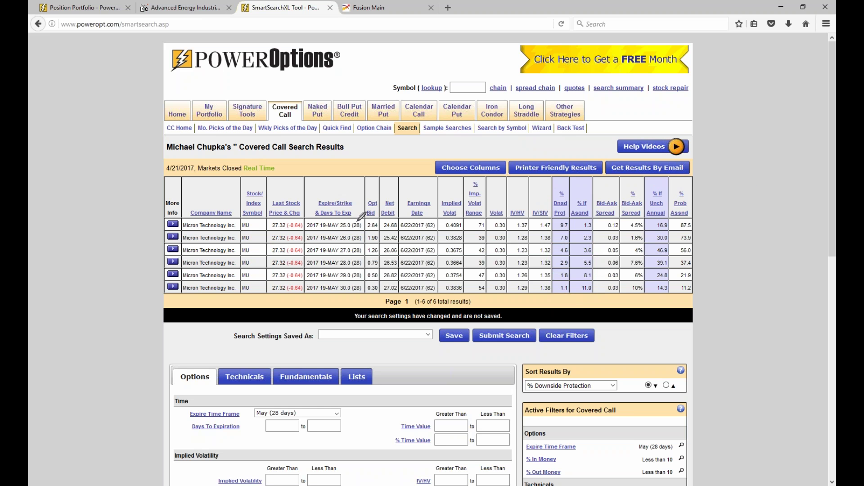
- Circle the 28 days to expiration, cross out the 25–26 and 29–30 strike pairs, and mark the 27–28 assigned returns as preferred
mouse_move(359, 219)
mouse_down()
mouse_move(350, 236)
mouse_move(367, 232)
mouse_move(360, 215)
mouse_up()
mouse_move(582, 218)
mouse_down()
mouse_move(596, 239)
mouse_move(575, 248)
mouse_move(578, 267)
mouse_move(598, 265)
mouse_up()
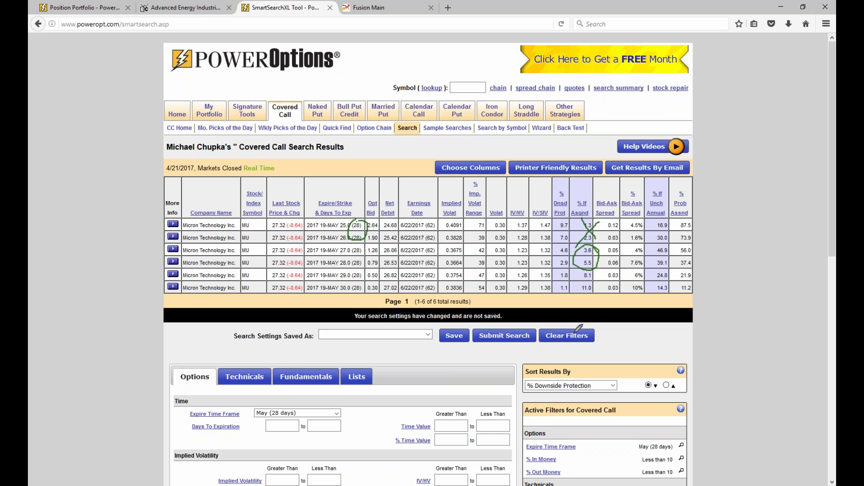
mouse_move(598, 280)
mouse_down()
mouse_move(608, 293)
mouse_move(595, 295)
mouse_move(558, 266)
mouse_move(559, 296)
mouse_move(571, 271)
mouse_up()
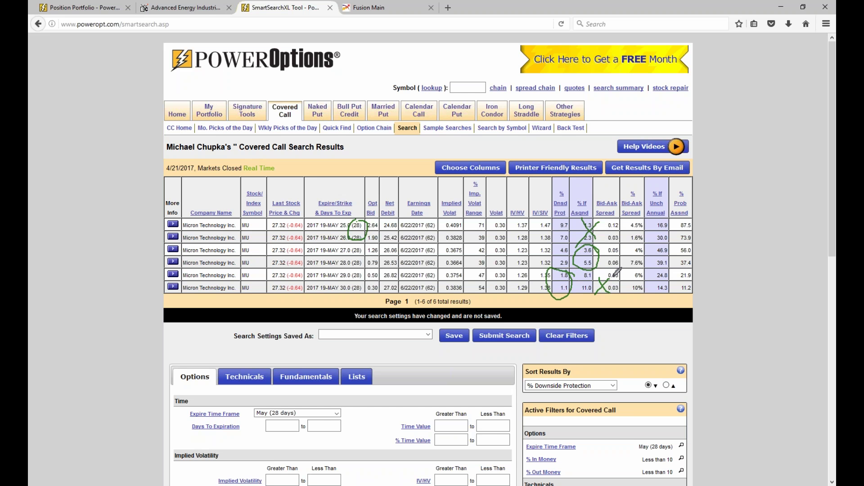
drag(603, 243, 598, 269)
drag(596, 295, 612, 282)
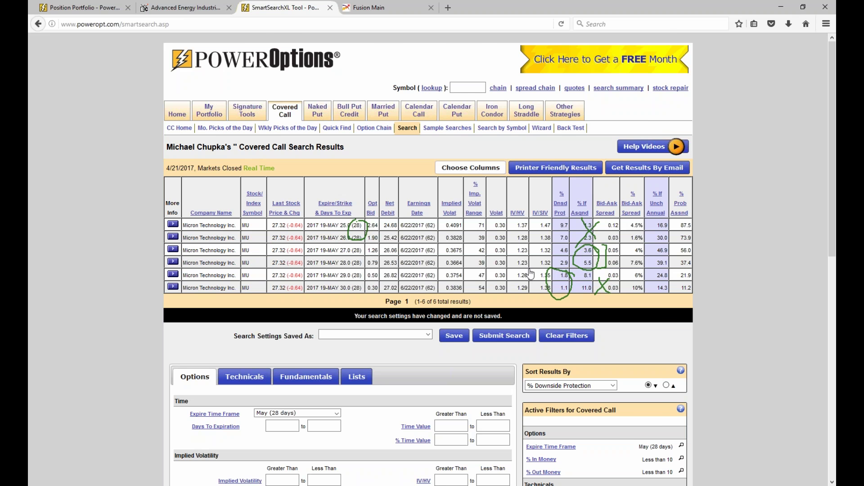
- Include Delta in the covered call results columns and open the column order settings
click(471, 167)
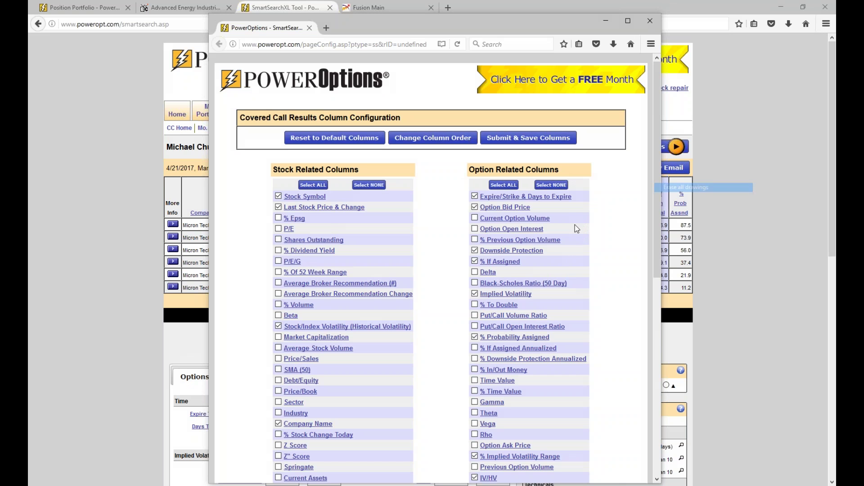
scroll(463, 261, down, 5)
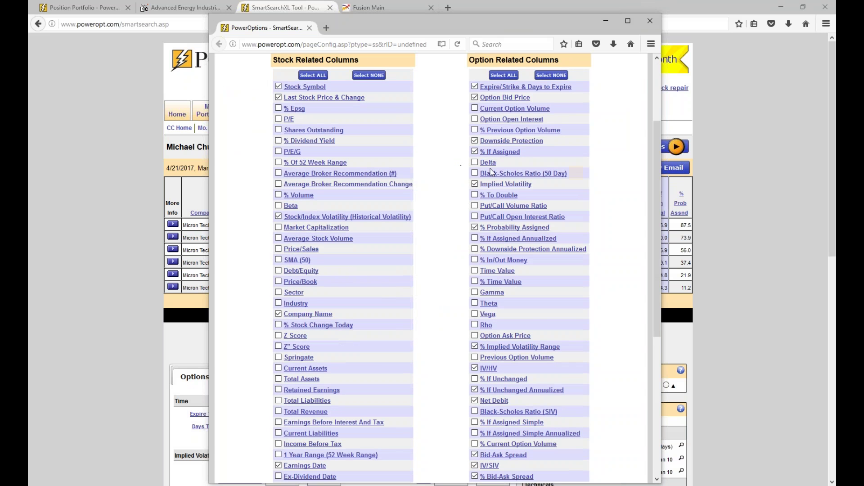
scroll(435, 213, down, 10)
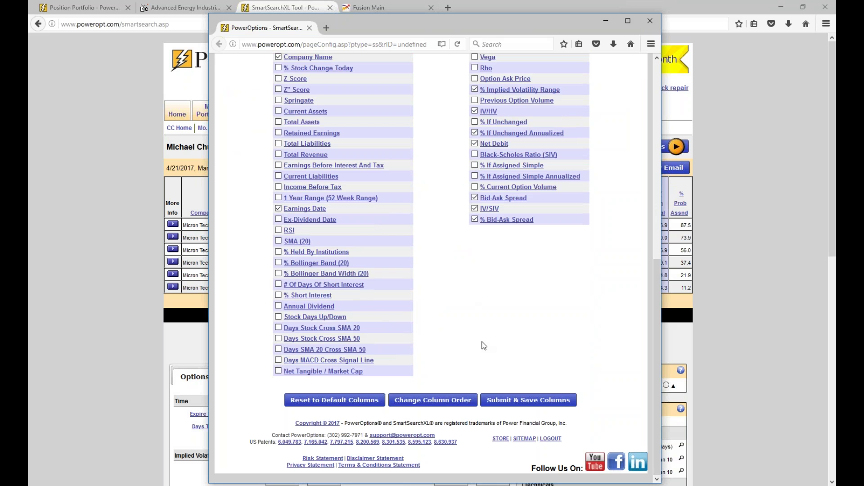
click(433, 401)
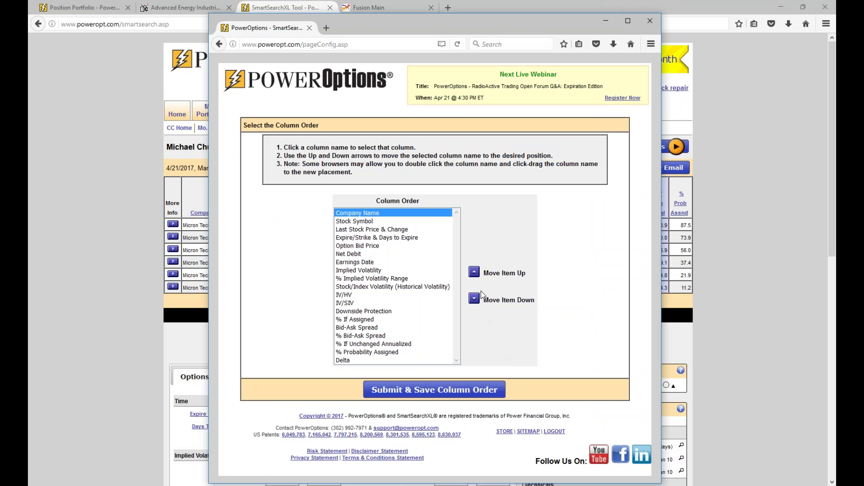
- Place Delta directly before Downside Protection in the results column order and save the order
click(366, 361)
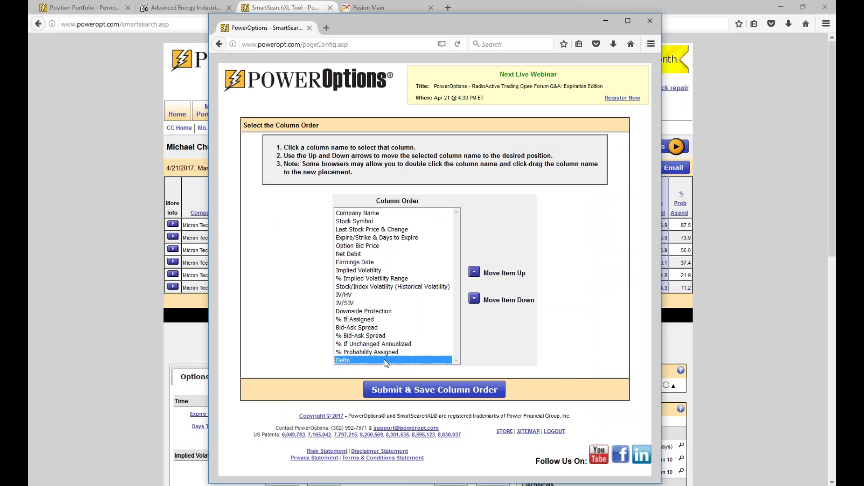
click(474, 272)
click(474, 272)
click(474, 272)
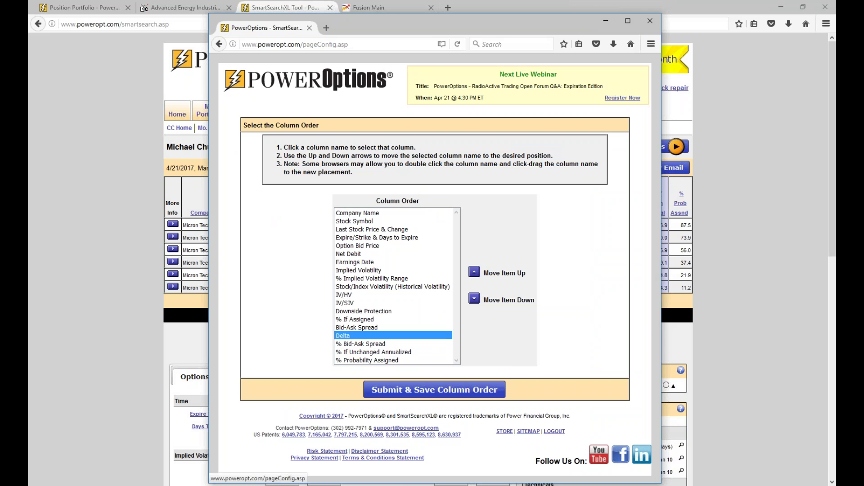
click(474, 272)
click(474, 272)
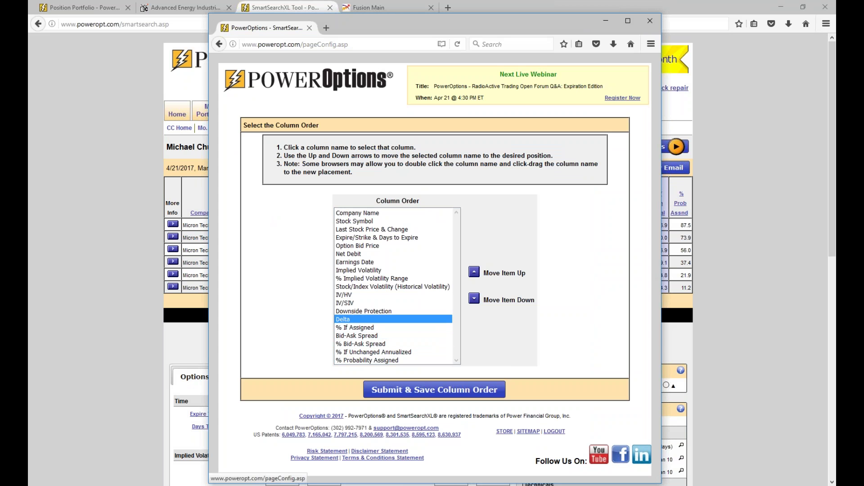
click(474, 272)
click(486, 398)
click(435, 142)
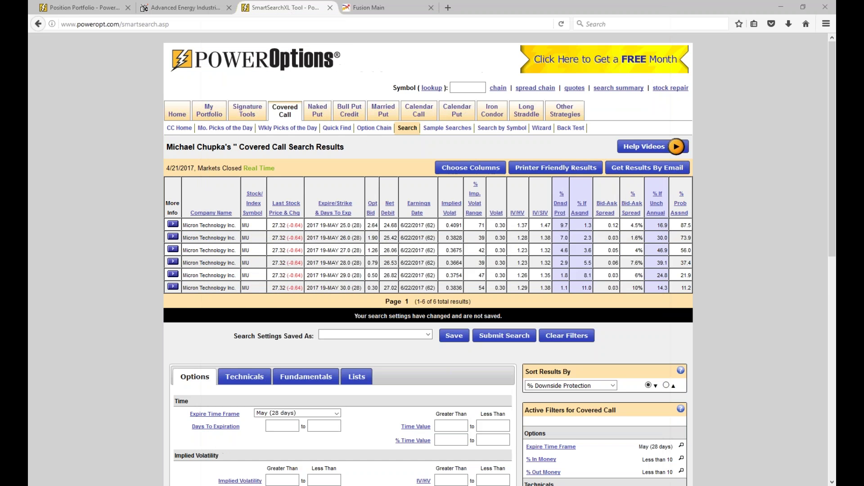
click(411, 258)
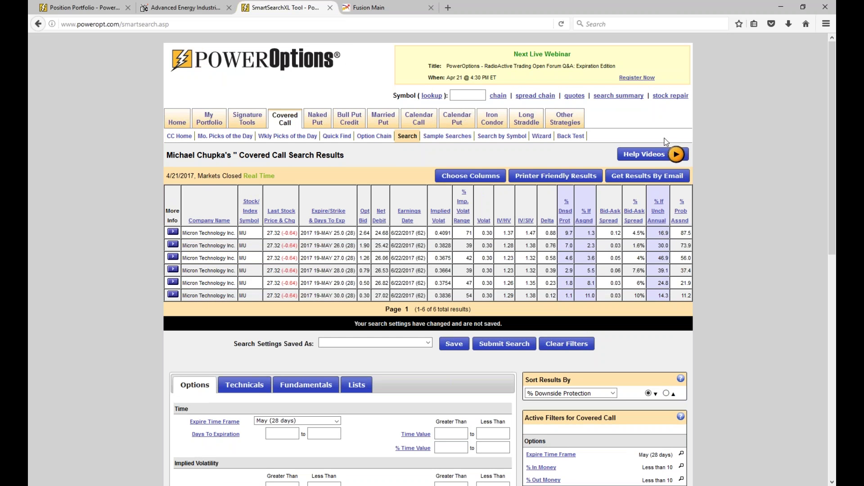
- Circle the delta values in strike pairs 25–26, 27–28 and 29–30, mark the middle pair, and erase the annotations
mouse_move(565, 228)
mouse_down()
mouse_move(545, 229)
mouse_move(542, 250)
mouse_move(558, 254)
mouse_move(568, 223)
mouse_up()
mouse_move(559, 253)
mouse_down()
mouse_move(545, 252)
mouse_move(533, 268)
mouse_move(552, 278)
mouse_move(565, 272)
mouse_move(563, 254)
mouse_move(538, 281)
mouse_move(549, 304)
mouse_move(569, 284)
mouse_move(558, 273)
mouse_up()
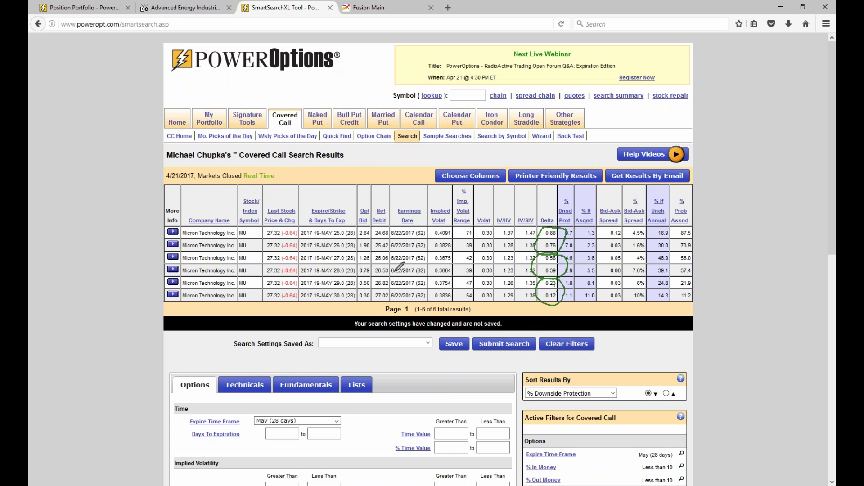
drag(336, 265, 350, 265)
mouse_move(558, 253)
mouse_down()
mouse_move(596, 247)
mouse_move(559, 253)
mouse_move(597, 259)
mouse_move(590, 266)
mouse_up()
key(e)
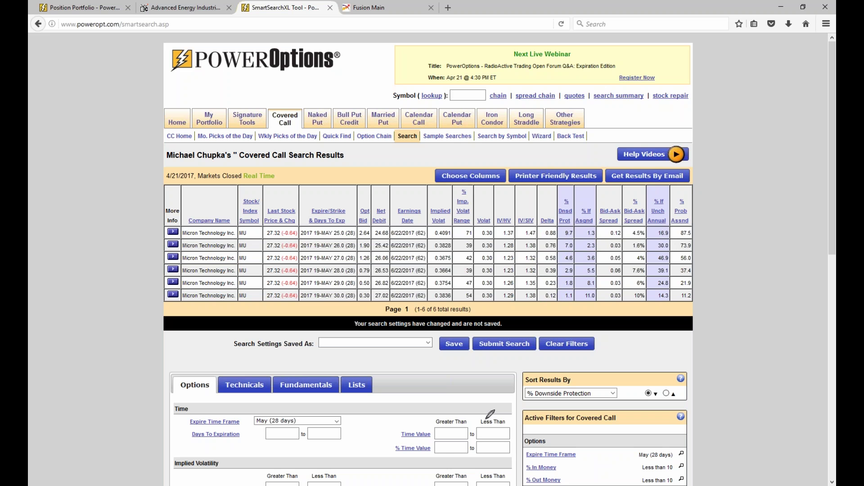
- Handwrite 7, 14 and 21 beside the results table and add a "% return" heading
mouse_move(76, 163)
mouse_down()
mouse_move(96, 162)
mouse_move(98, 191)
mouse_move(118, 178)
mouse_up()
mouse_move(77, 214)
mouse_down()
mouse_move(74, 237)
mouse_move(94, 226)
mouse_up()
mouse_move(91, 215)
mouse_down()
mouse_move(83, 288)
mouse_move(96, 293)
mouse_up()
drag(101, 270, 100, 294)
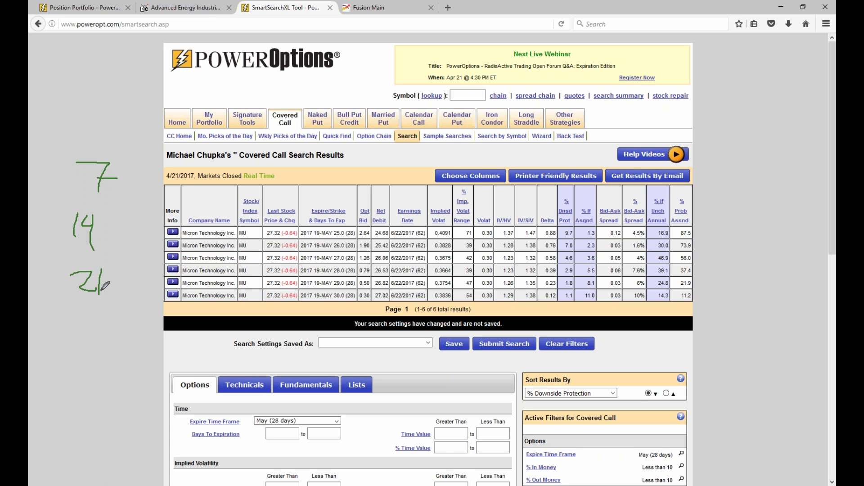
mouse_move(126, 154)
mouse_down()
mouse_move(140, 152)
mouse_move(137, 190)
mouse_move(164, 186)
mouse_up()
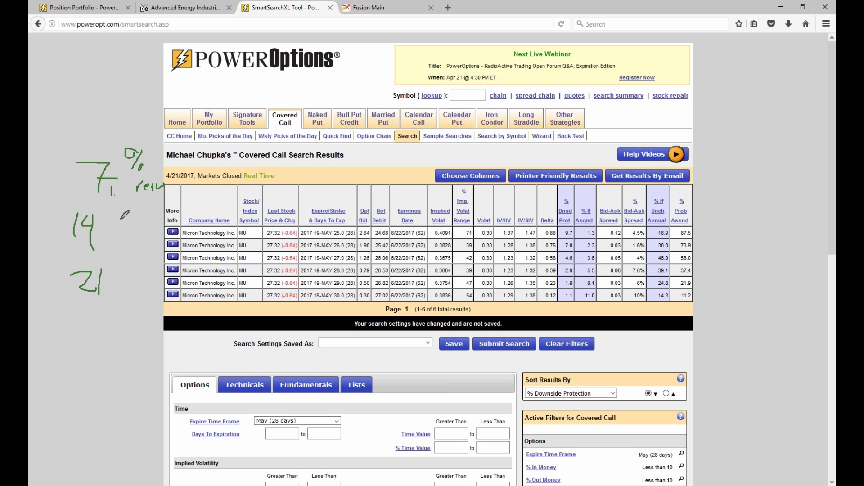
- Handwrite target returns of 1.2 for 7 days, 1.5–2 for 14, 2.5 for 21 and 2.8–3.5 for 28
mouse_move(100, 237)
mouse_down()
mouse_move(99, 246)
mouse_move(130, 243)
mouse_up()
click(104, 244)
mouse_move(112, 275)
mouse_down()
mouse_move(125, 288)
mouse_move(132, 275)
mouse_up()
mouse_move(77, 321)
mouse_down()
mouse_move(94, 315)
mouse_move(104, 338)
mouse_up()
mouse_move(116, 303)
mouse_down()
mouse_move(98, 327)
mouse_move(110, 311)
mouse_move(119, 333)
mouse_move(130, 315)
mouse_move(162, 335)
mouse_move(185, 314)
mouse_up()
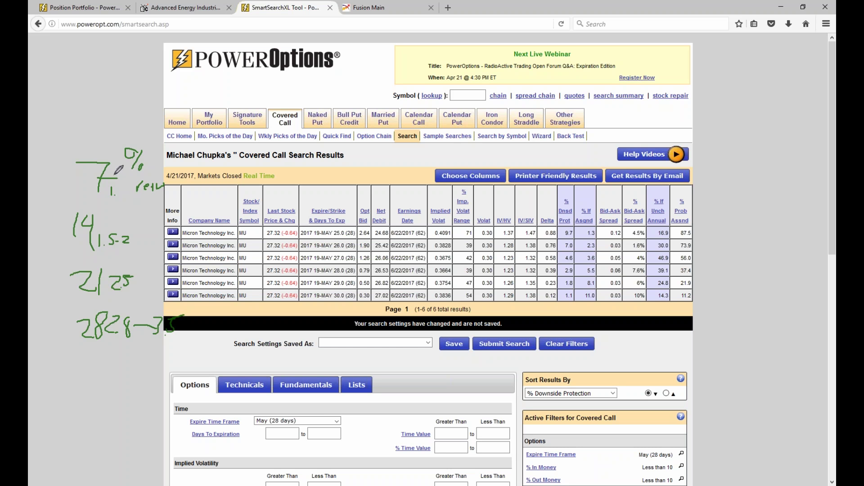
drag(112, 222, 122, 224)
drag(107, 187, 122, 194)
drag(136, 187, 133, 193)
- Circle the Delta column, box protection and assigned return for strikes 26 to 28, emphasize the 27 strike, and clear all drawings
mouse_move(560, 222)
mouse_down()
mouse_move(545, 227)
mouse_move(543, 288)
mouse_move(561, 301)
mouse_move(558, 229)
mouse_up()
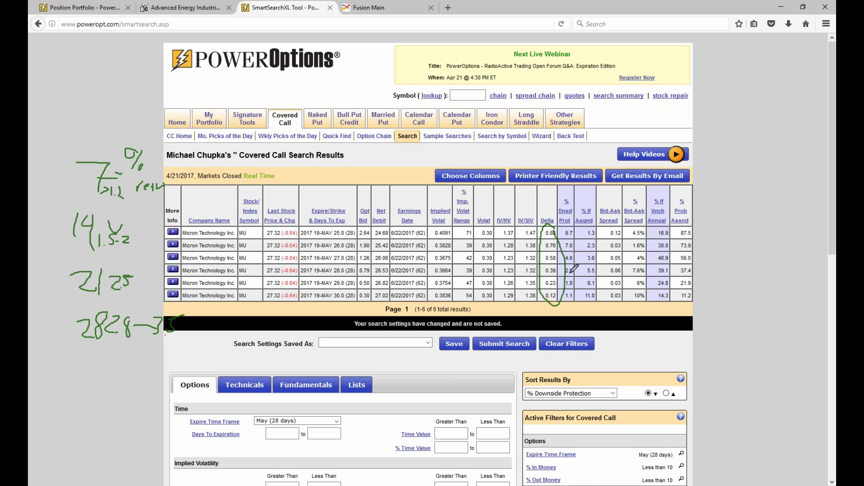
mouse_move(559, 275)
mouse_down()
mouse_move(596, 275)
mouse_move(600, 237)
mouse_move(562, 232)
mouse_move(559, 283)
mouse_up()
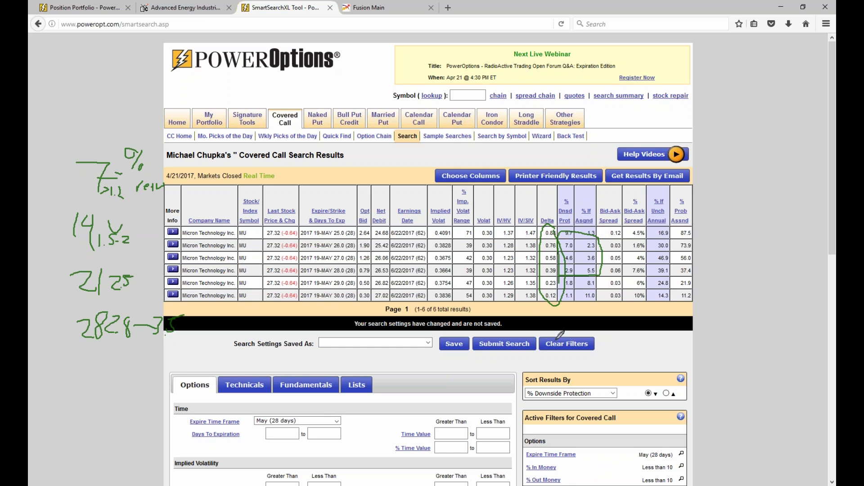
drag(600, 241, 571, 242)
drag(577, 261, 594, 267)
mouse_move(596, 245)
mouse_down()
mouse_move(560, 259)
mouse_move(601, 258)
mouse_move(588, 246)
mouse_up()
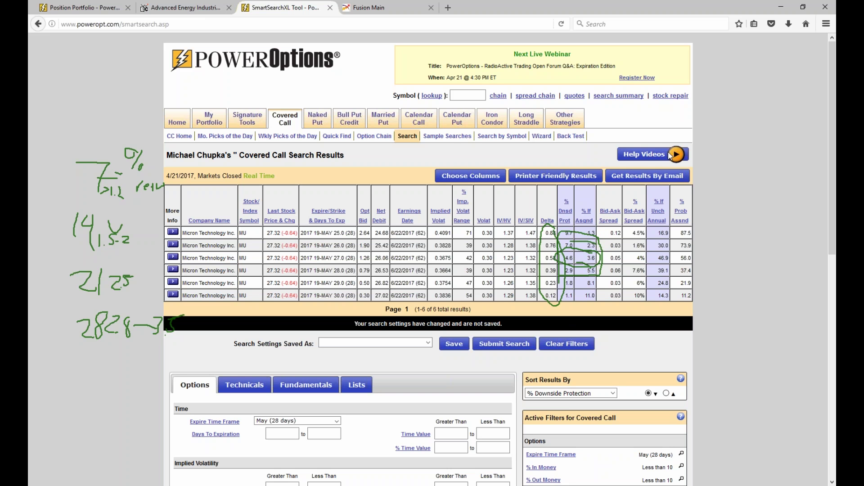
key(e)
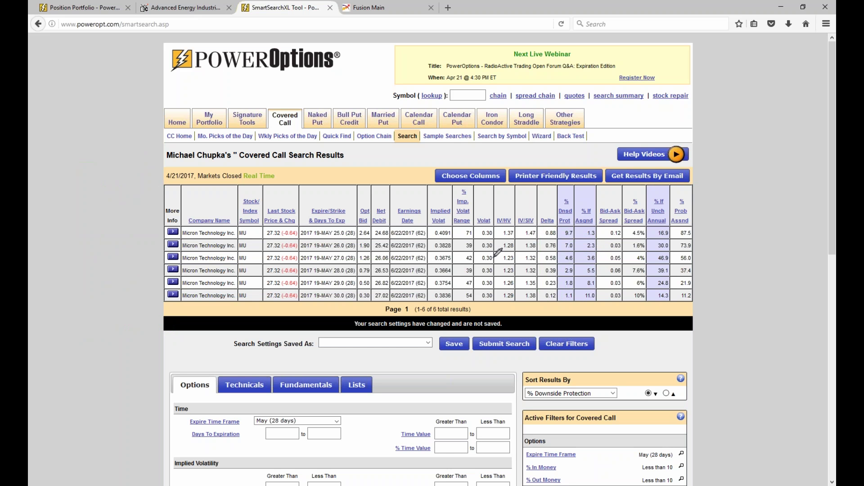
mouse_move(546, 234)
mouse_down()
mouse_move(590, 225)
mouse_move(594, 237)
mouse_move(603, 228)
mouse_up()
click(666, 187)
- Look up the AMAT option chain and highlight the April 39.00 strike and the current stock price
click(475, 94)
text(AMAT)
key(Return)
scroll(353, 276, down, 2)
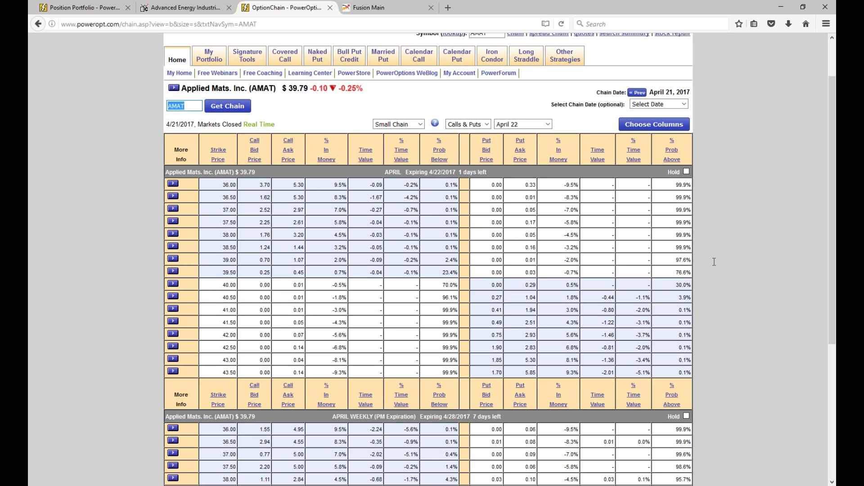
double_click(229, 260)
drag(288, 88, 324, 89)
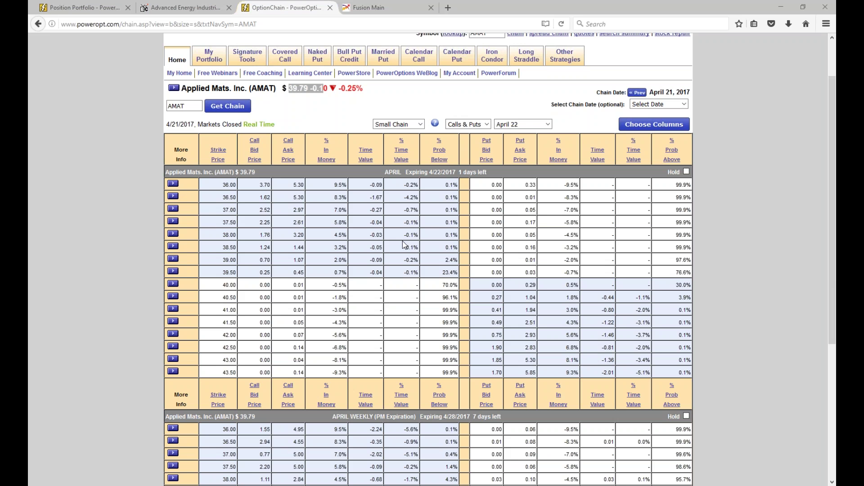
- Switch to BigCharts and draw the one-month daily chart for AMAT
click(174, 88)
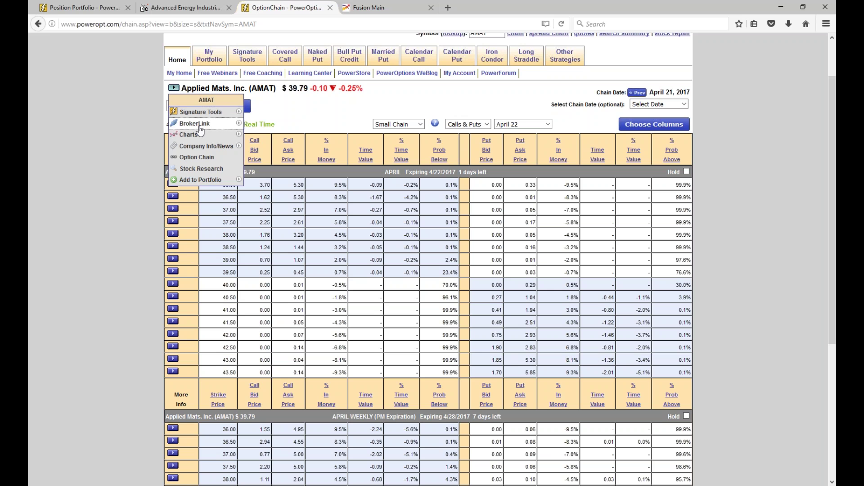
mouse_move(199, 138)
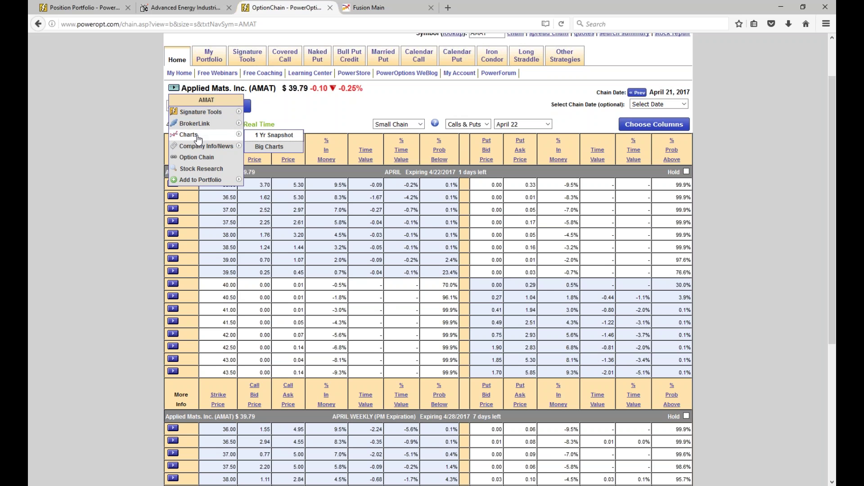
click(194, 8)
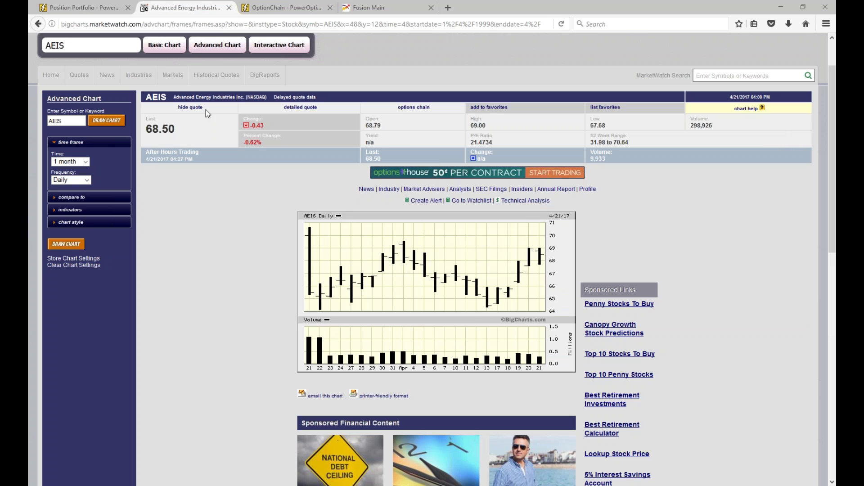
double_click(63, 120)
key(BackSpace)
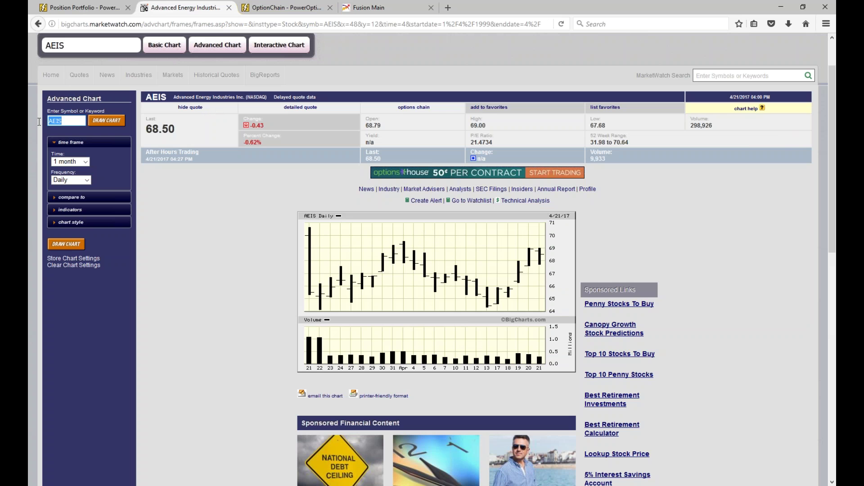
text(AMAt)
key(Return)
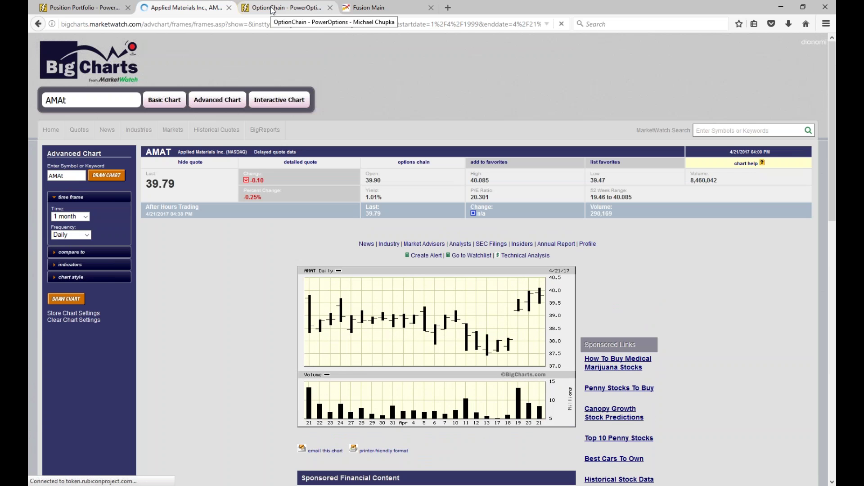
- Open the Naked Put search in PowerOptions and return to the AMAT chart
click(272, 9)
mouse_move(556, 60)
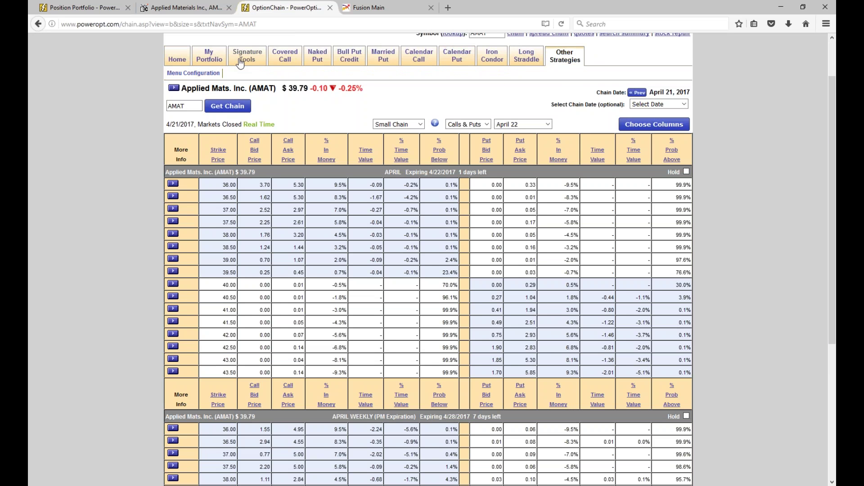
mouse_move(311, 63)
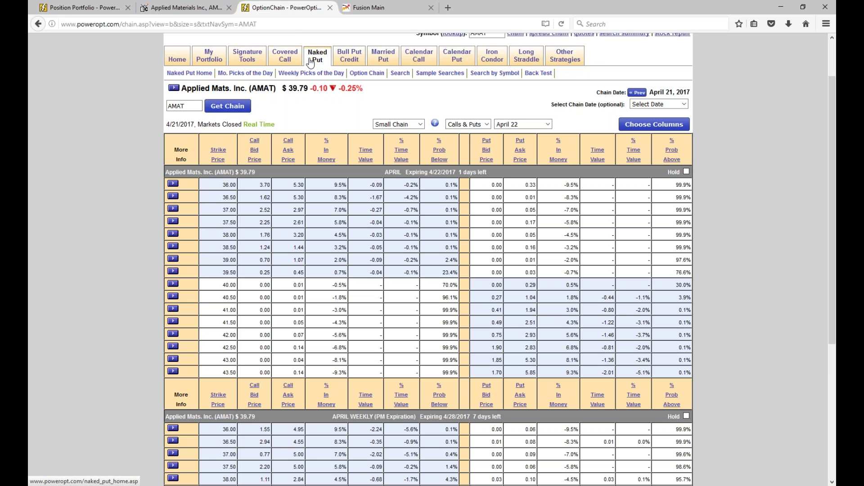
click(400, 73)
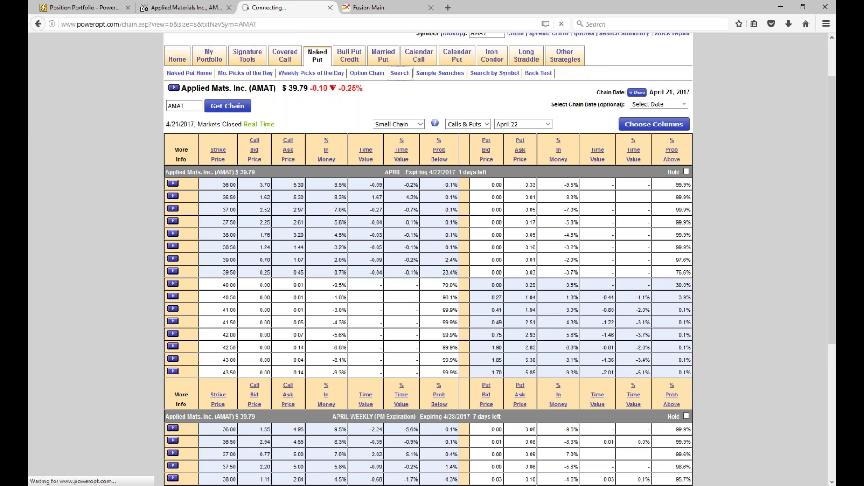
click(178, 7)
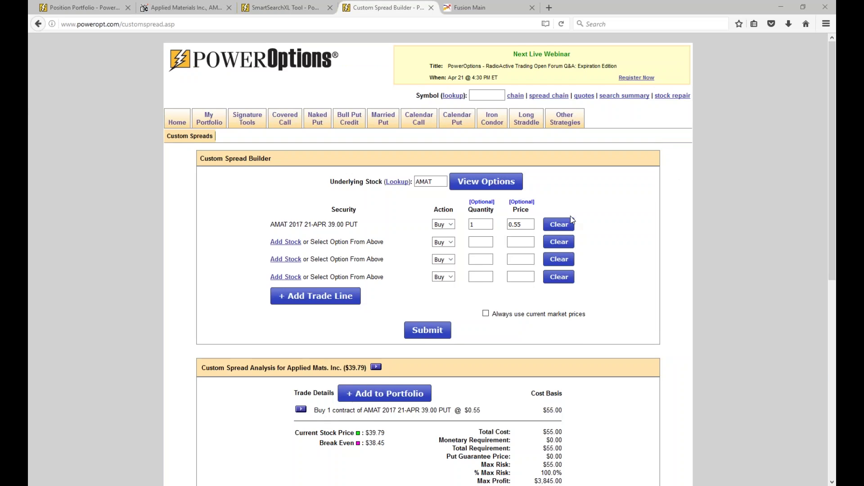
- Change the AMAT April 39.00 put at 0.55 to Sell, recalculate the custom spread, and inspect its profit/loss chart
scroll(525, 287, down, 5)
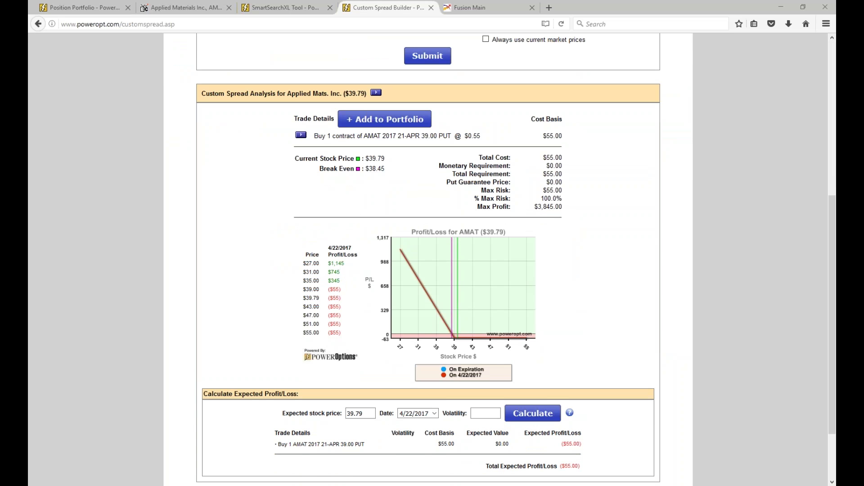
scroll(525, 287, up, 5)
click(449, 171)
click(428, 275)
scroll(575, 325, down, 4)
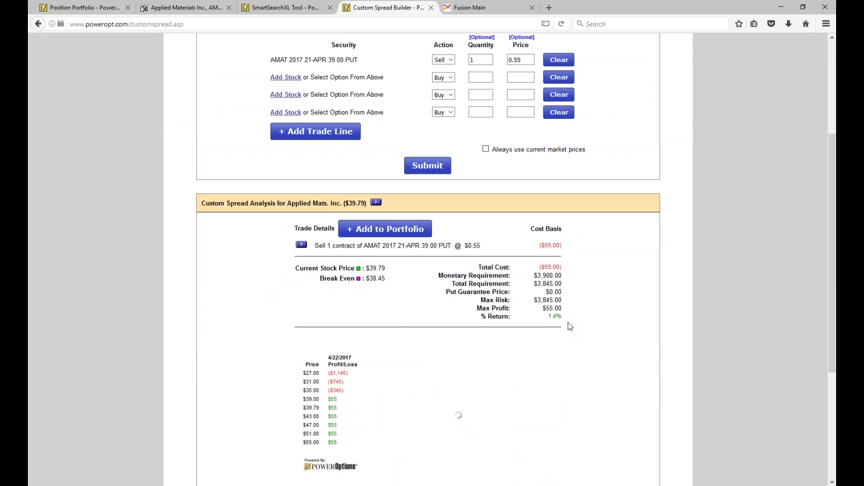
mouse_move(460, 296)
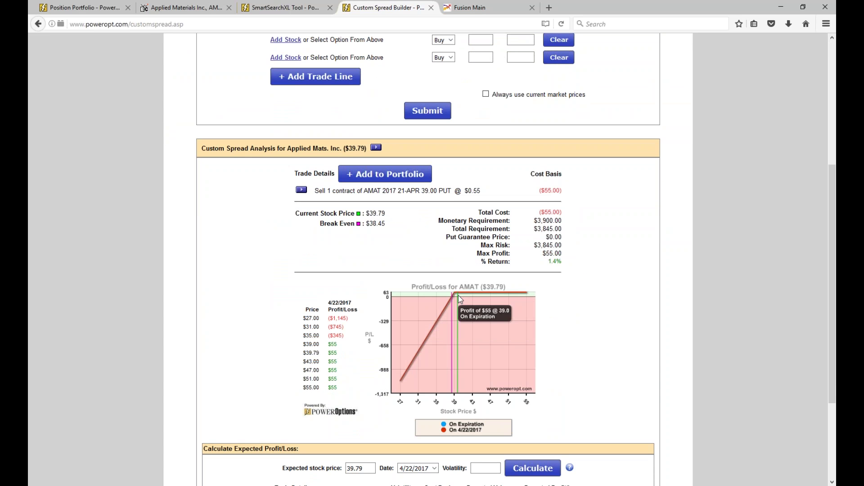
- Glance at the AMAT chart in BigCharts, and add the April 22 2017 40.00 put to the AMAT custom spread
click(198, 10)
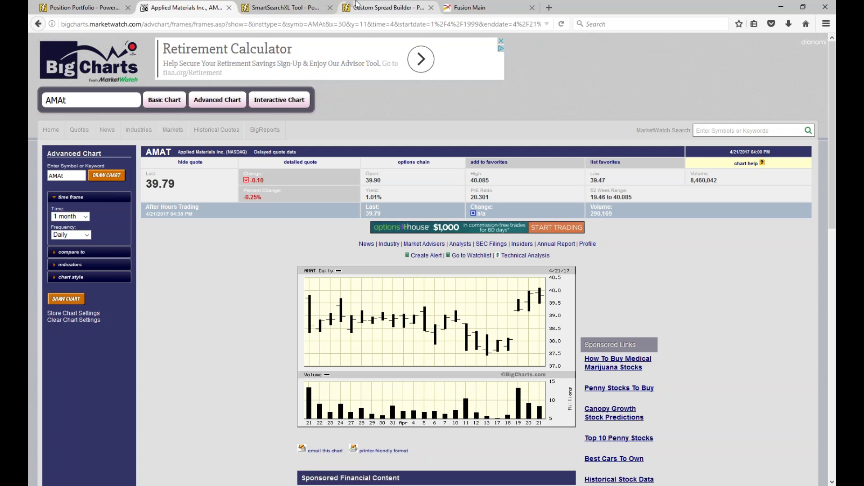
click(370, 10)
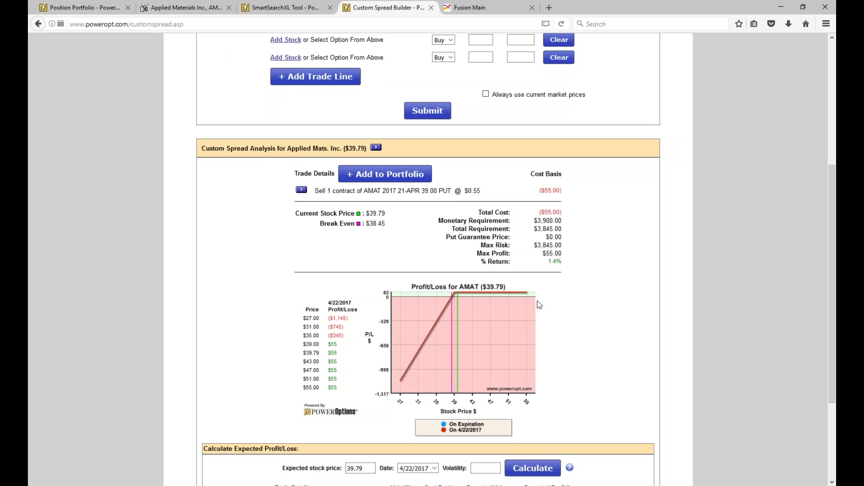
scroll(570, 310, up, 5)
scroll(495, 278, up, 1)
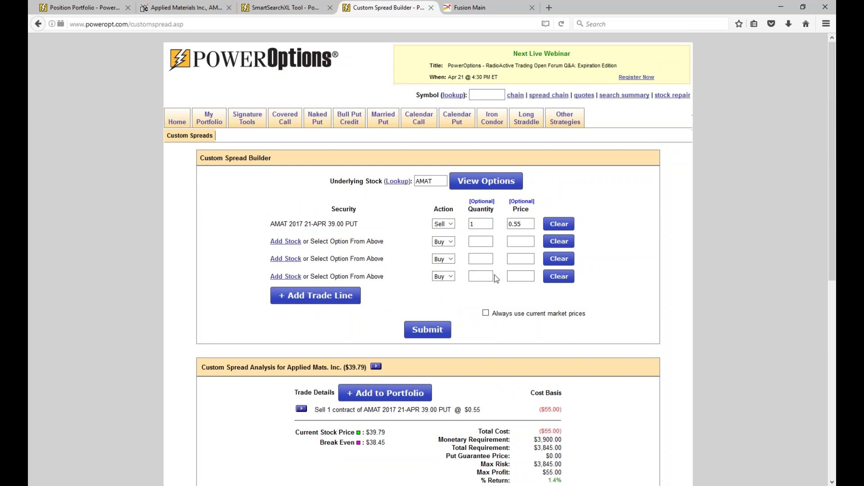
click(478, 181)
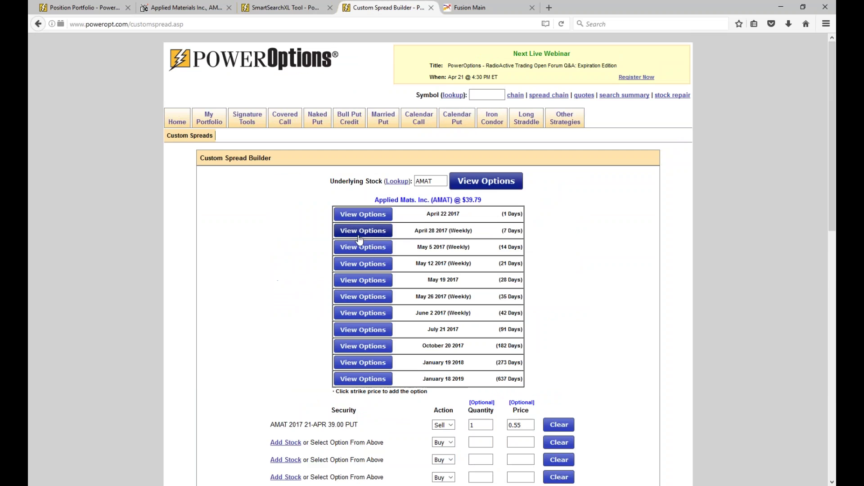
scroll(364, 170, down, 2)
click(365, 164)
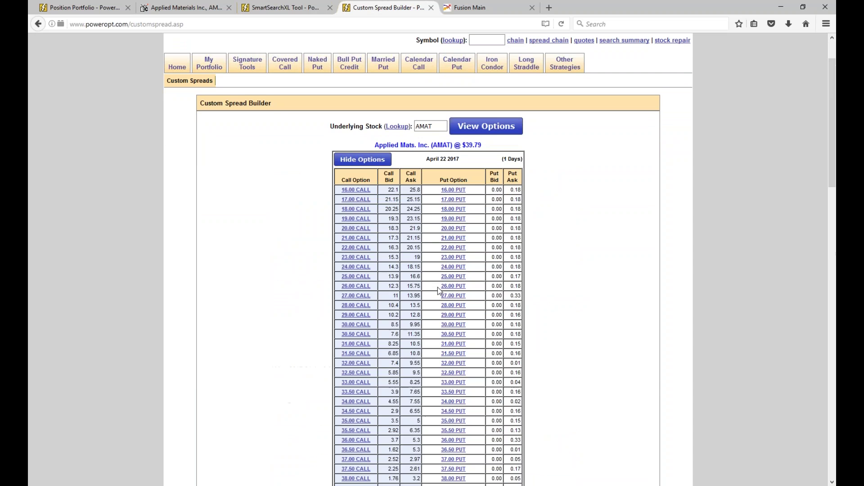
scroll(438, 291, down, 4)
scroll(437, 290, down, 6)
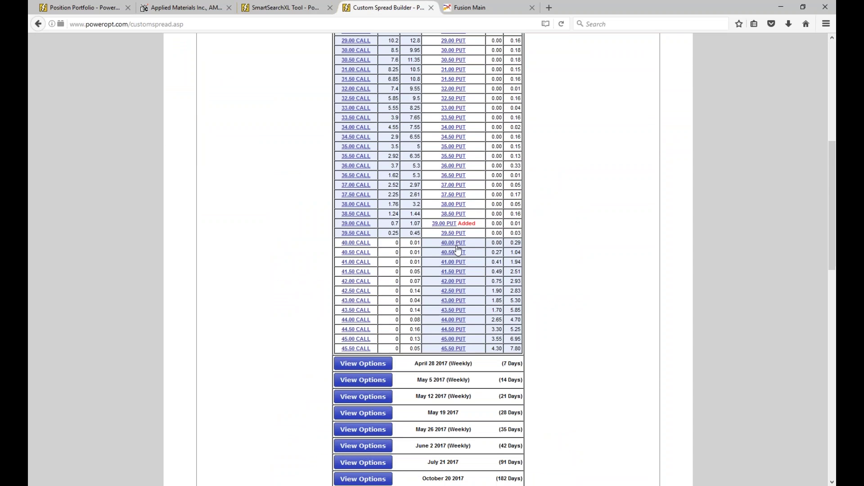
click(453, 243)
scroll(513, 339, down, 8)
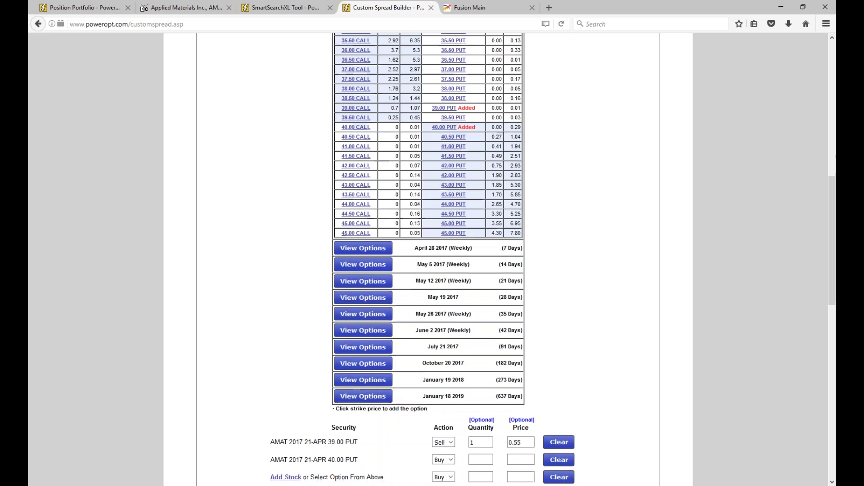
- Set the bought AMAT April 40.00 put to a quantity of 1 and a price of 2.35
click(489, 356)
text(1)
click(515, 355)
text(2.)
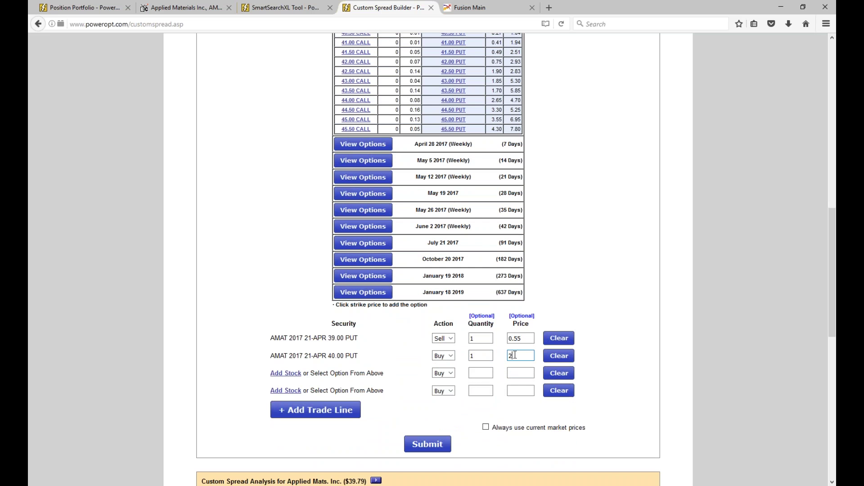
text(35)
drag(332, 356, 358, 356)
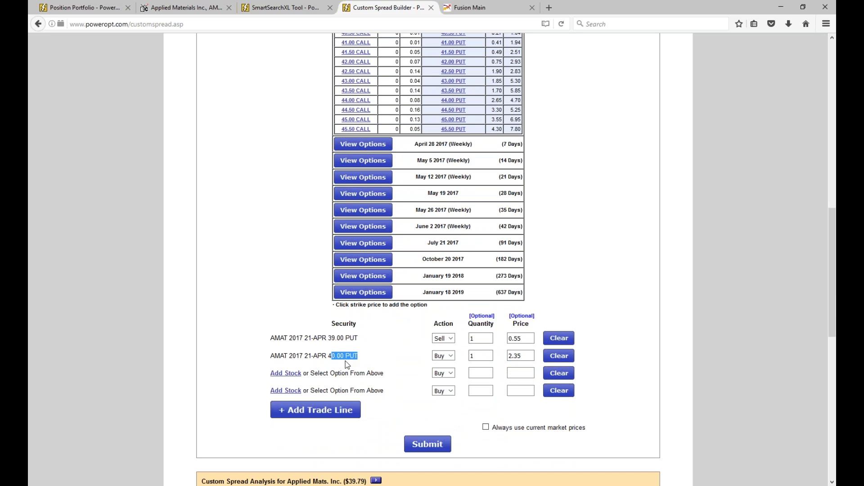
key(Tab)
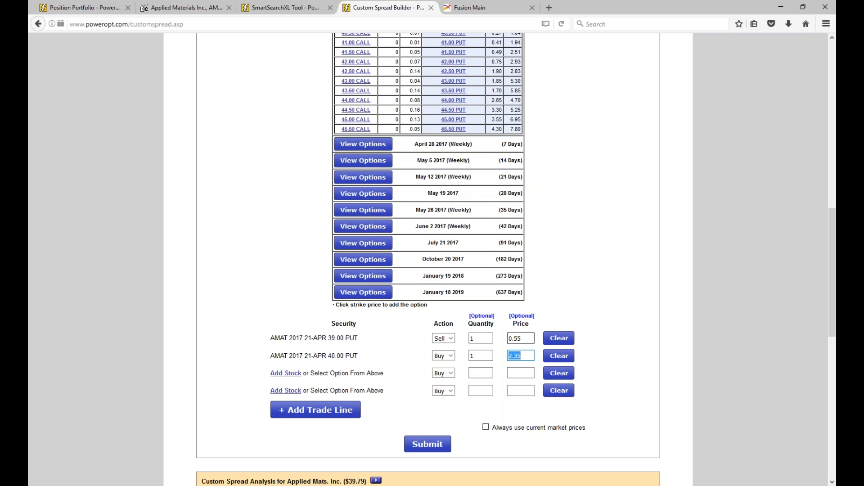
- Set the AMAT April 40.00 put's price to 1.40 and recalculate the custom spread analysis
click(525, 356)
drag(522, 357, 505, 356)
text(1.40)
click(427, 444)
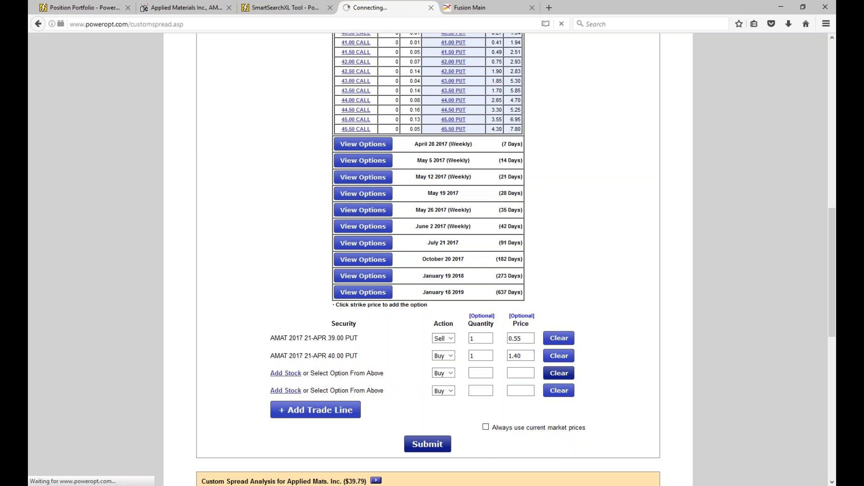
scroll(478, 271, down, 6)
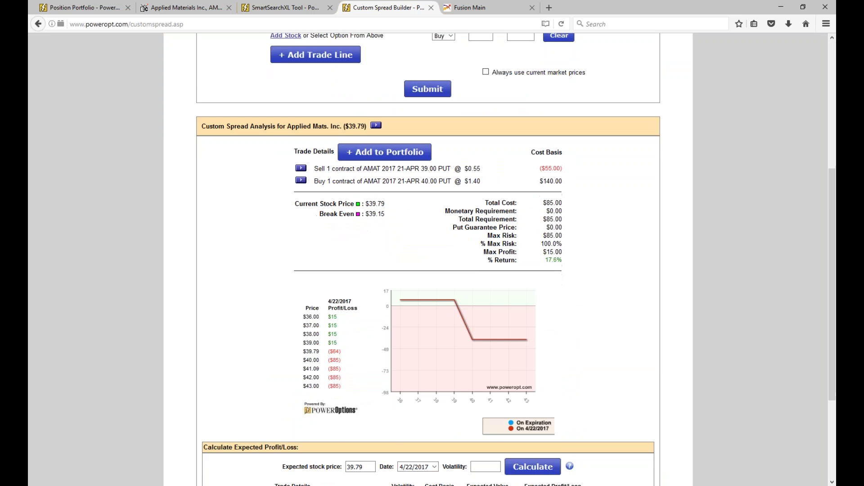
- Annotate the spread's profit/loss chart with pen strokes along the sloping line and handwritten labels for the 39 and 40 strikes
mouse_move(463, 271)
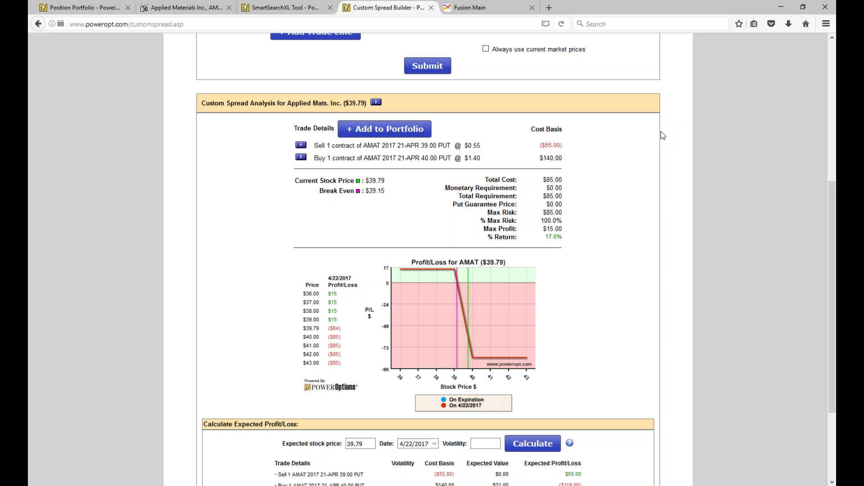
click(665, 153)
drag(449, 267, 444, 276)
mouse_move(477, 351)
mouse_down()
mouse_move(457, 271)
mouse_move(432, 265)
mouse_up()
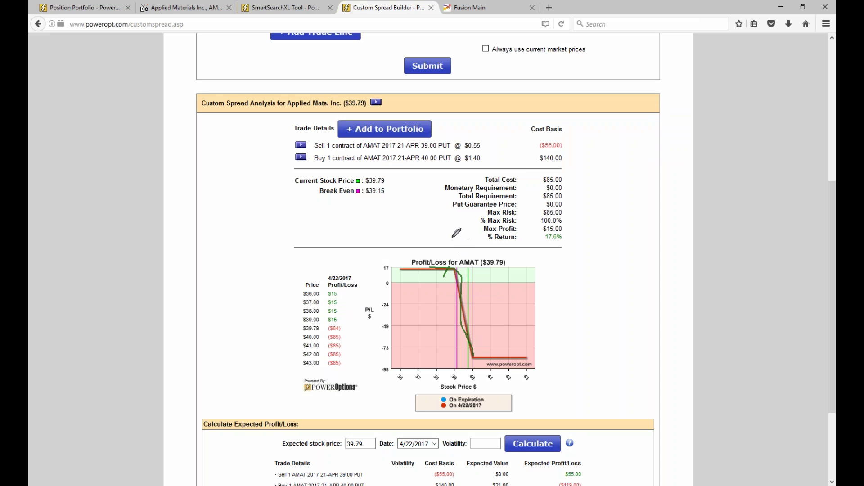
drag(451, 239, 459, 249)
drag(473, 335, 488, 337)
mouse_move(581, 263)
mouse_down()
mouse_move(579, 277)
mouse_move(590, 262)
mouse_up()
drag(489, 327, 470, 265)
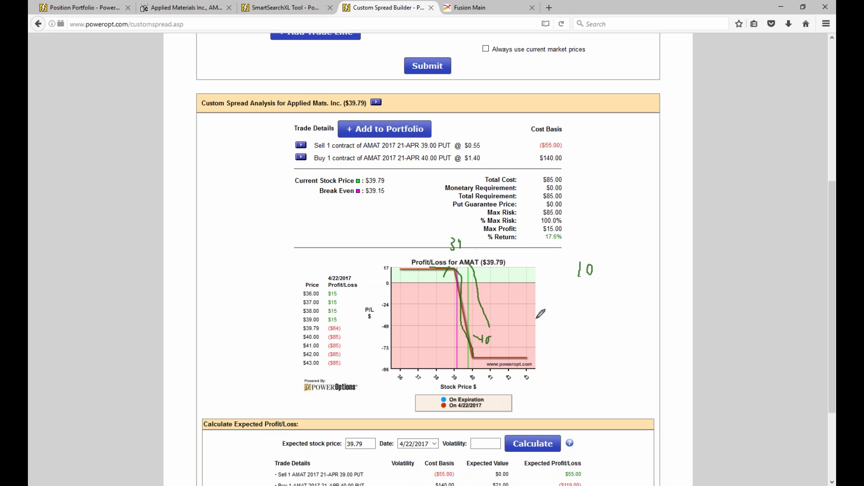
- Circle the two cost basis amounts, mark the flat profit line and the slope on the profit/loss chart, and erase the annotations
mouse_move(568, 138)
mouse_down()
mouse_move(526, 151)
mouse_move(579, 160)
mouse_move(558, 135)
mouse_up()
click(593, 285)
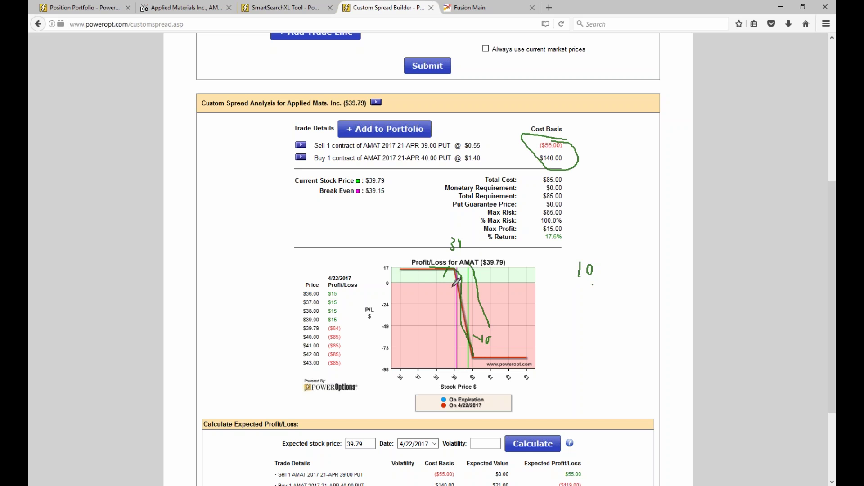
drag(397, 269, 378, 274)
mouse_move(450, 271)
mouse_down()
mouse_move(446, 299)
mouse_move(475, 323)
mouse_move(479, 291)
mouse_up()
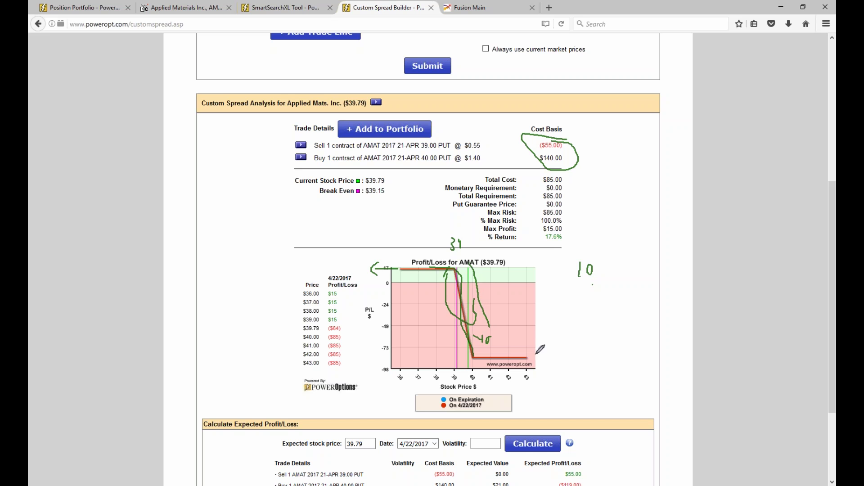
mouse_move(474, 347)
mouse_down()
mouse_move(494, 364)
mouse_move(484, 353)
mouse_up()
key(e)
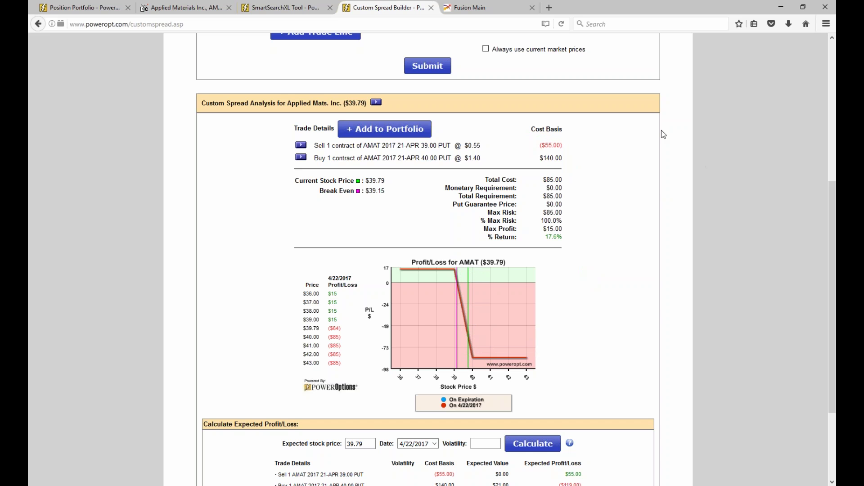
- Open Stock Research for AMAT, highlight the next earnings date, and close the stock detail page
click(375, 103)
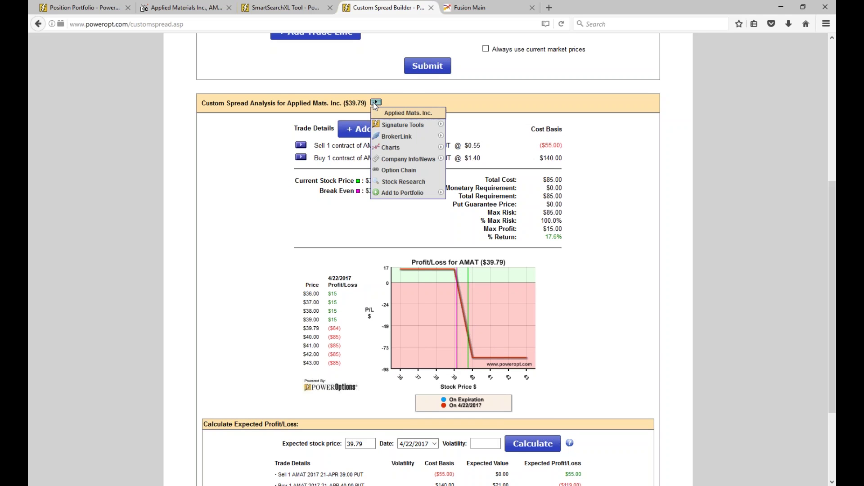
click(402, 183)
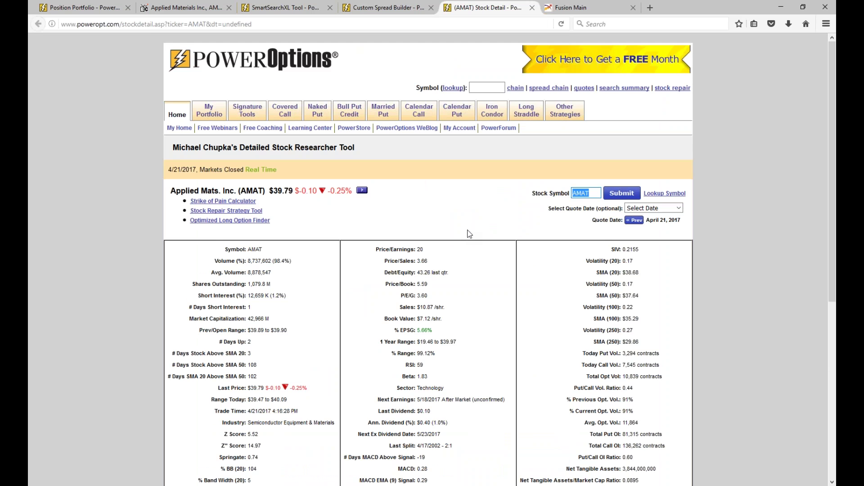
scroll(469, 234, down, 3)
mouse_move(422, 293)
mouse_down()
mouse_move(499, 302)
mouse_move(428, 298)
mouse_up()
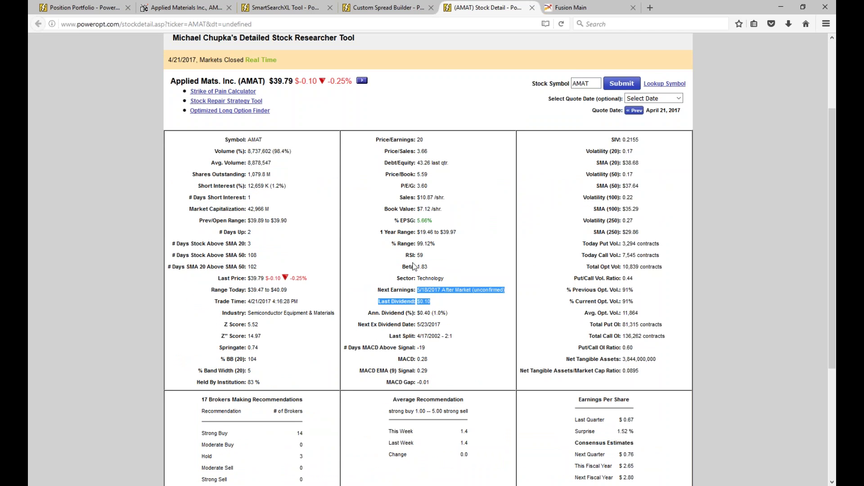
click(532, 8)
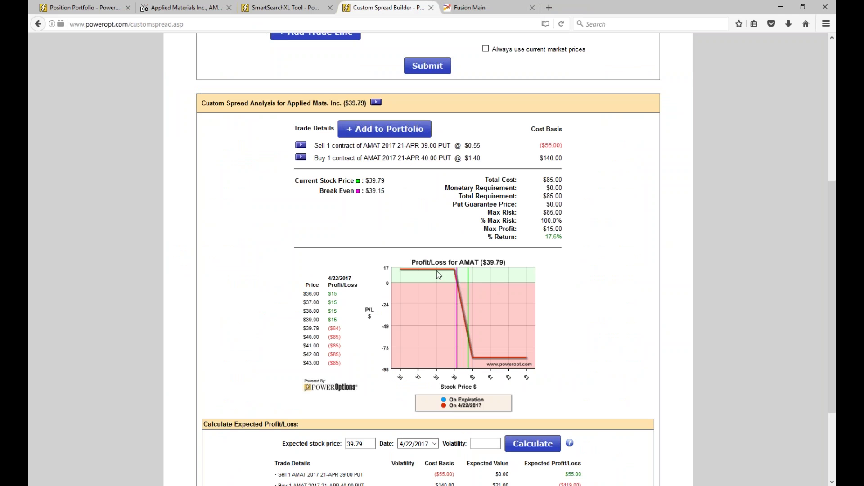
- Circle the 40 mark on the stock price axis, draw arrows around the 39 profit corner, and erase the annotations
mouse_move(450, 271)
mouse_move(469, 371)
mouse_down()
mouse_move(464, 378)
mouse_move(477, 380)
mouse_move(470, 372)
mouse_up()
mouse_move(453, 273)
mouse_down()
mouse_move(424, 273)
mouse_move(438, 285)
mouse_move(454, 275)
mouse_move(456, 284)
mouse_up()
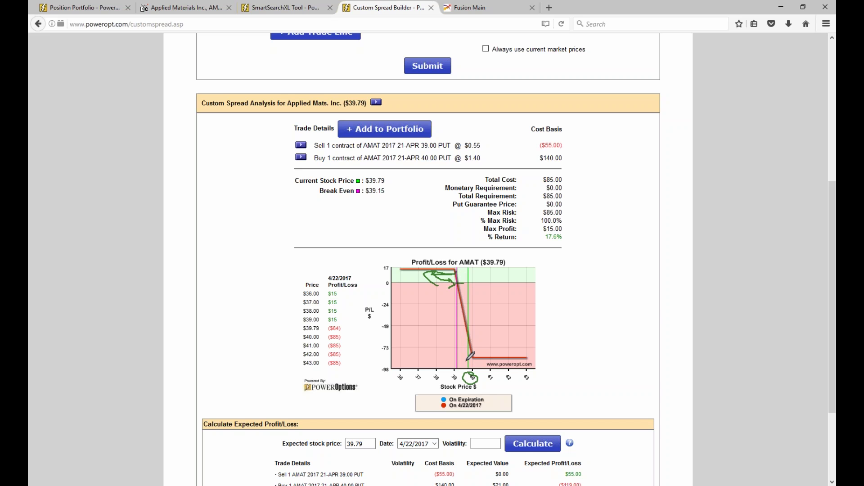
mouse_move(470, 372)
mouse_down()
mouse_move(484, 387)
mouse_move(466, 379)
mouse_up()
drag(457, 272, 465, 279)
drag(456, 283, 401, 280)
click(668, 193)
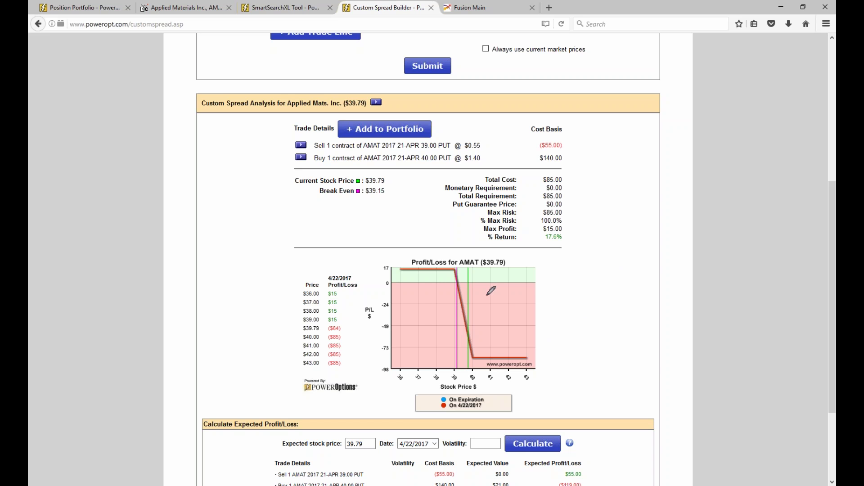
- Mark the maximum profit corner, the move down the slope, and the maximum loss corner on the chart, and circle the total cost
drag(456, 276, 420, 281)
mouse_move(458, 270)
mouse_down()
mouse_move(445, 270)
mouse_move(457, 271)
mouse_up()
mouse_move(421, 270)
mouse_down()
mouse_move(408, 276)
mouse_move(417, 281)
mouse_up()
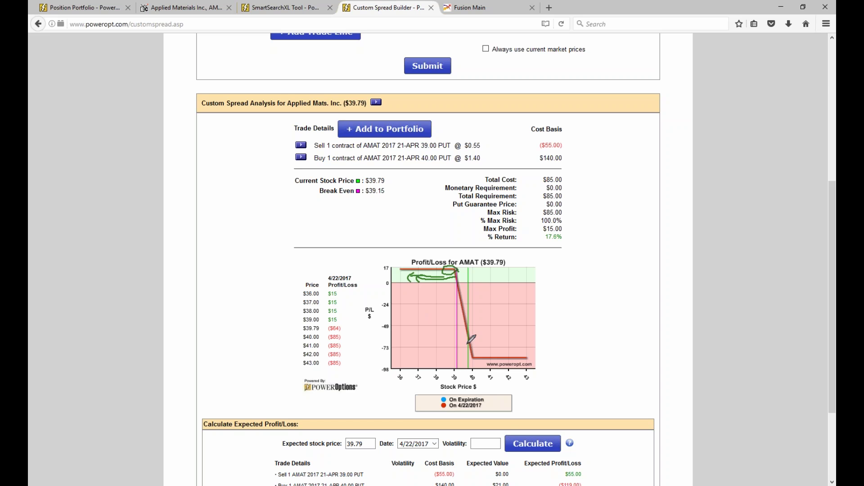
mouse_move(445, 280)
mouse_down()
mouse_move(472, 304)
mouse_move(467, 309)
mouse_up()
mouse_move(469, 351)
mouse_down()
mouse_move(468, 360)
mouse_move(479, 353)
mouse_up()
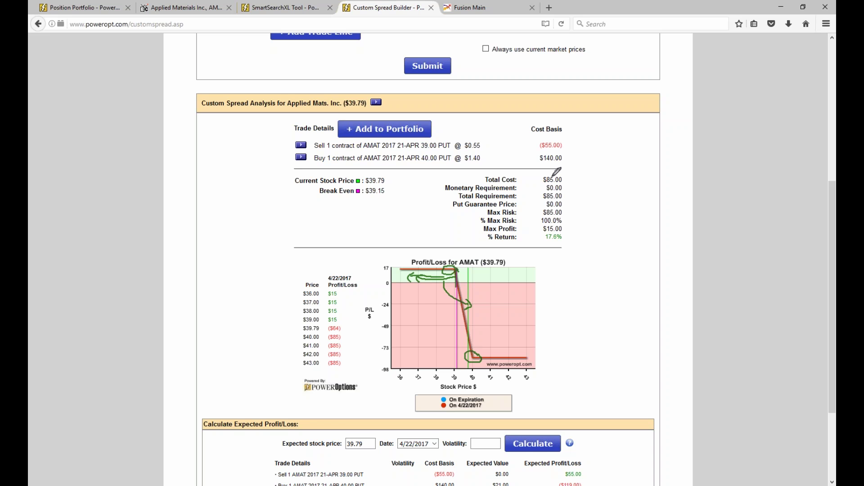
mouse_move(563, 175)
mouse_down()
mouse_move(544, 179)
mouse_move(566, 172)
mouse_up()
- Clear the AMAT April 40.00 put from the custom spread and recalculate with only the sold 39.00 put
scroll(430, 254, up, 5)
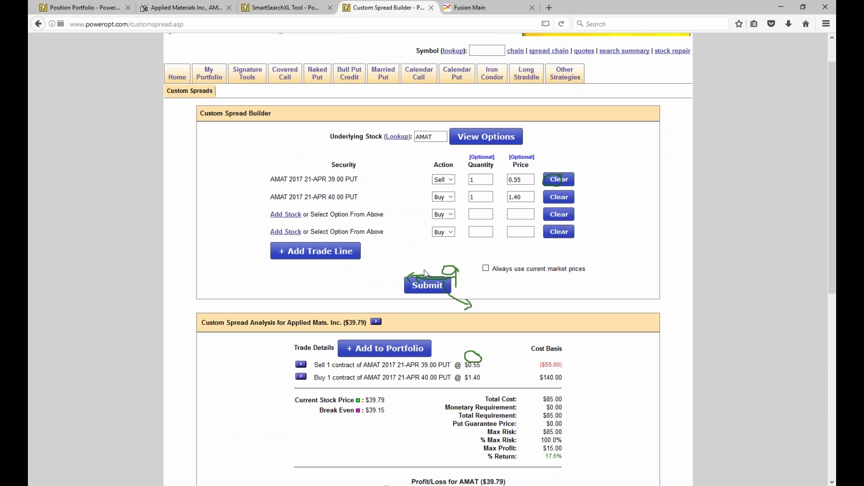
click(559, 197)
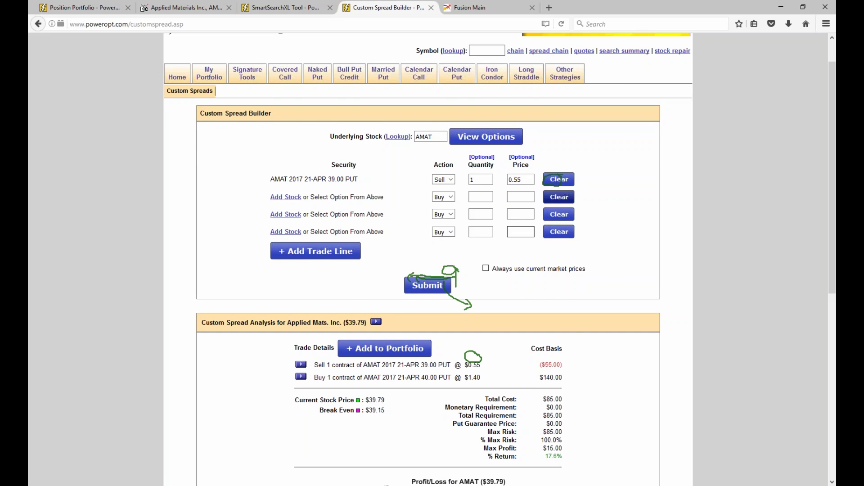
click(428, 289)
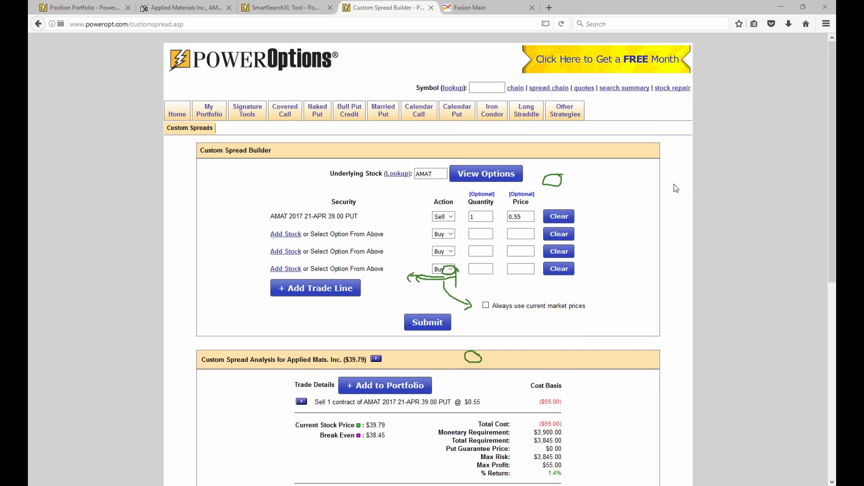
- Switch to the BigCharts AMAT chart, draw a horizontal line at the 39.0 level, and circle daily bars around it
click(194, 7)
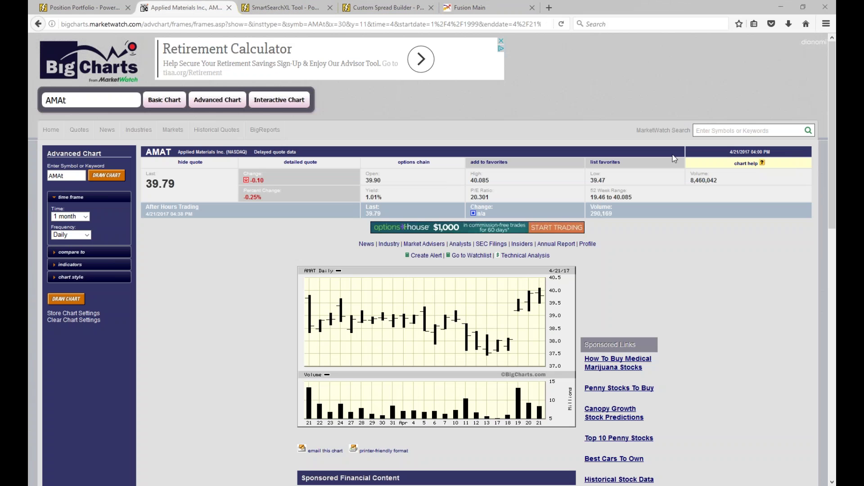
drag(536, 314, 289, 315)
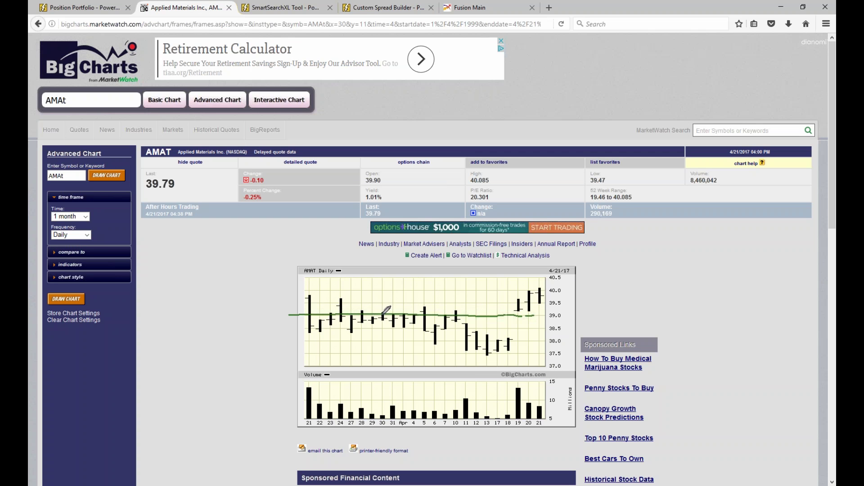
mouse_move(388, 311)
mouse_down()
mouse_move(378, 318)
mouse_move(391, 311)
mouse_move(360, 304)
mouse_move(357, 319)
mouse_move(366, 308)
mouse_up()
mouse_move(343, 299)
mouse_down()
mouse_move(342, 327)
mouse_move(322, 333)
mouse_up()
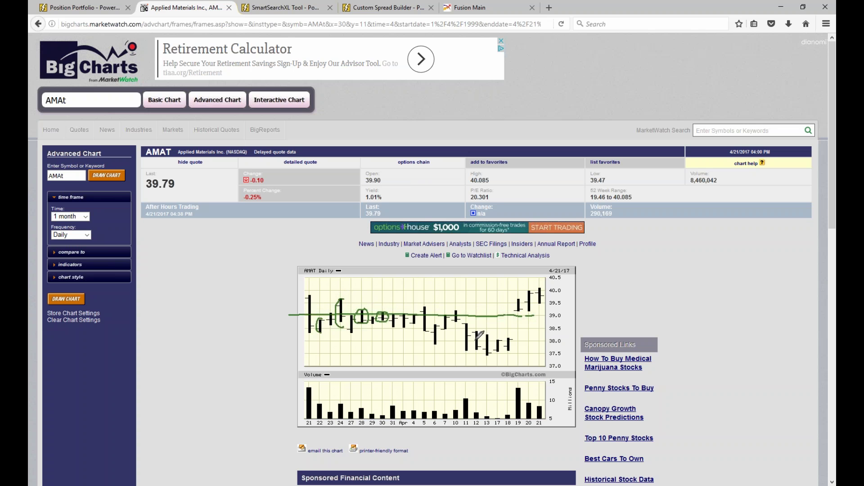
- Circle the 39.0 level on the AMAT chart with a 1% note, and handwrite 39 and a circled 39.40 beside the chart
mouse_move(556, 311)
mouse_down()
mouse_move(546, 312)
mouse_move(564, 320)
mouse_move(577, 297)
mouse_up()
mouse_move(582, 299)
mouse_down()
mouse_move(584, 312)
mouse_move(550, 306)
mouse_move(568, 311)
mouse_up()
mouse_move(181, 228)
mouse_down()
mouse_move(208, 235)
mouse_move(192, 244)
mouse_move(213, 225)
mouse_move(222, 247)
mouse_up()
mouse_move(177, 265)
mouse_down()
mouse_move(193, 271)
mouse_move(175, 293)
mouse_move(202, 267)
mouse_move(205, 293)
mouse_move(230, 288)
mouse_move(235, 275)
mouse_up()
click(209, 290)
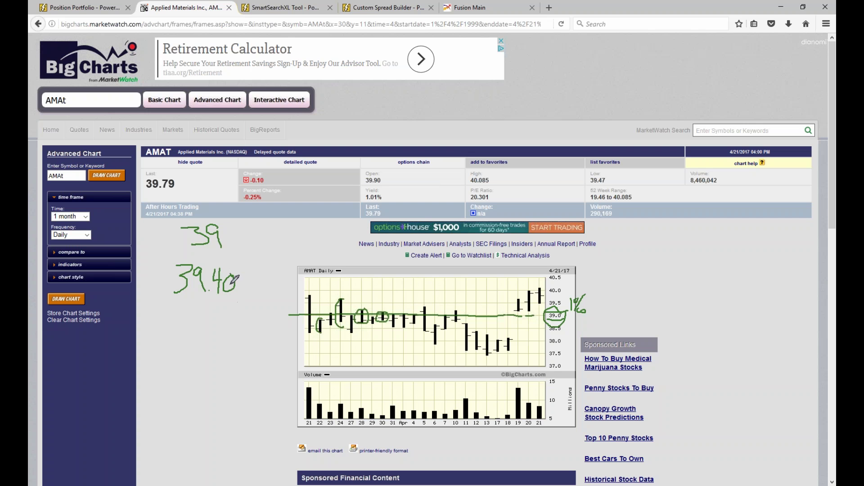
mouse_move(169, 297)
mouse_down()
mouse_move(198, 306)
mouse_move(240, 258)
mouse_move(168, 267)
mouse_move(208, 311)
mouse_up()
- Sketch an arrow diagram labelled 39.40 beside the AMAT chart, circle the mid-April lows, and clear all annotations
mouse_move(301, 224)
mouse_down()
mouse_move(228, 224)
mouse_move(236, 230)
mouse_up()
mouse_move(337, 241)
mouse_down()
mouse_move(298, 239)
mouse_move(277, 308)
mouse_up()
mouse_move(324, 251)
mouse_down()
mouse_move(290, 239)
mouse_move(299, 234)
mouse_move(304, 251)
mouse_move(308, 230)
mouse_move(333, 226)
mouse_move(315, 242)
mouse_up()
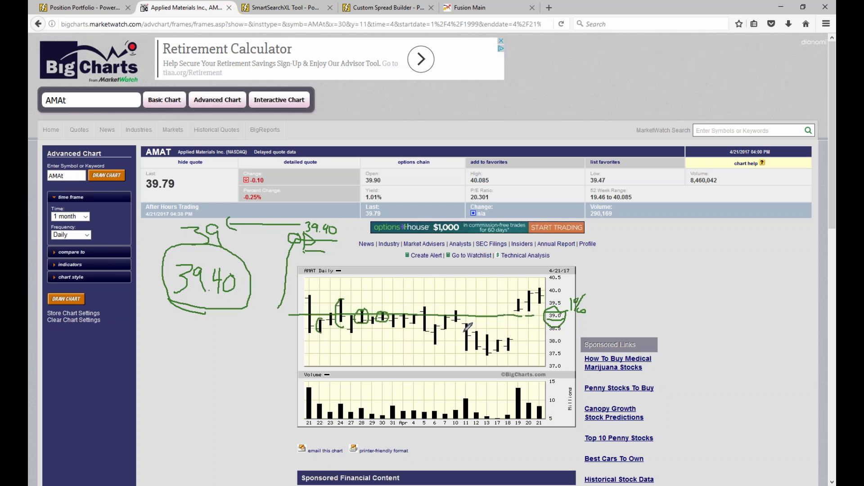
mouse_move(468, 335)
mouse_down()
mouse_move(477, 355)
mouse_move(500, 338)
mouse_move(457, 325)
mouse_up()
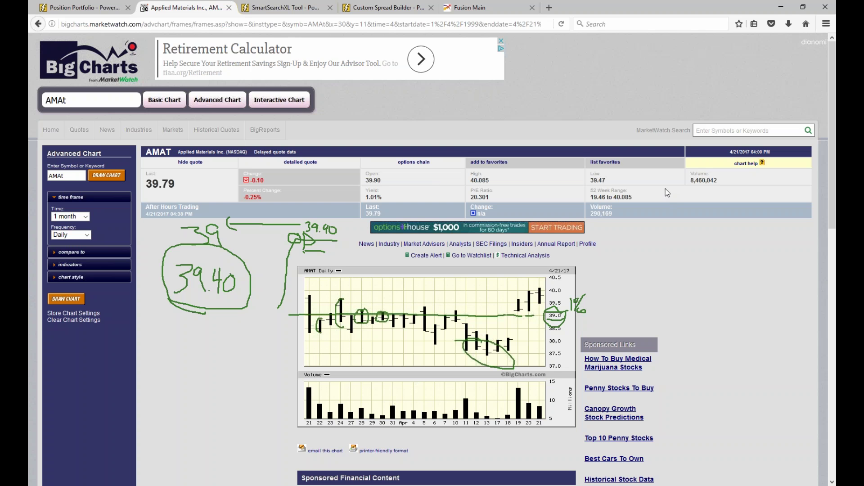
key(e)
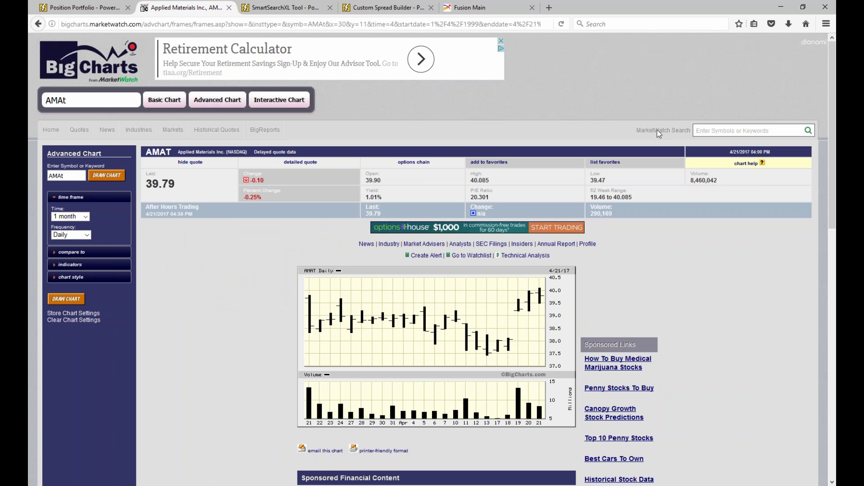
- Trace the April decline and rebound on the AMAT chart, circle the sideways bars before it, and clear the drawings
mouse_move(461, 317)
mouse_down()
mouse_move(501, 343)
mouse_move(521, 342)
mouse_move(538, 308)
mouse_move(536, 321)
mouse_up()
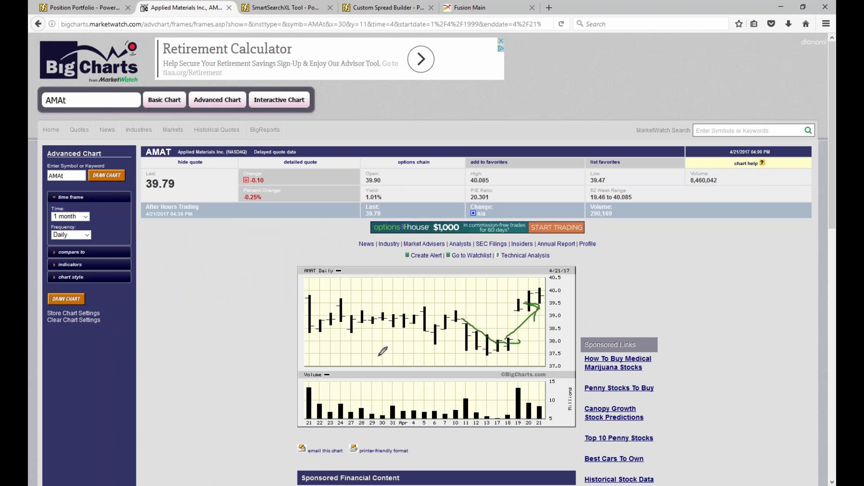
drag(457, 319, 503, 347)
mouse_move(404, 303)
mouse_down()
mouse_move(373, 307)
mouse_move(407, 325)
mouse_move(396, 297)
mouse_move(436, 338)
mouse_move(473, 348)
mouse_up()
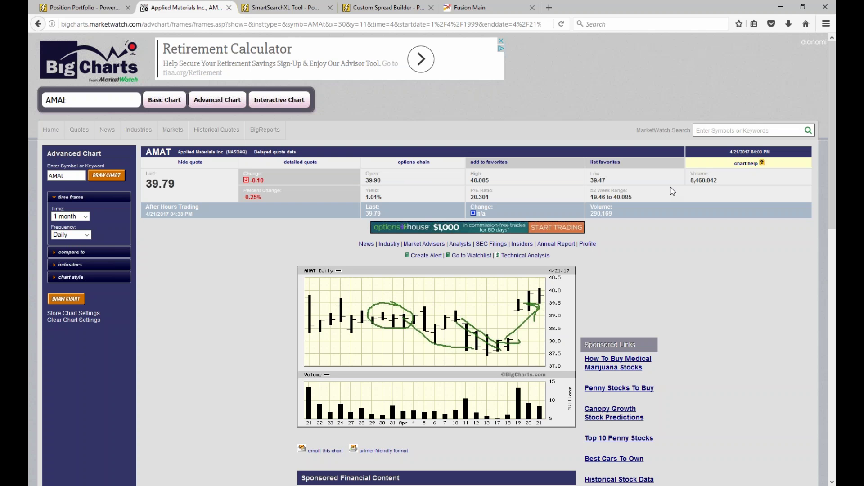
key(e)
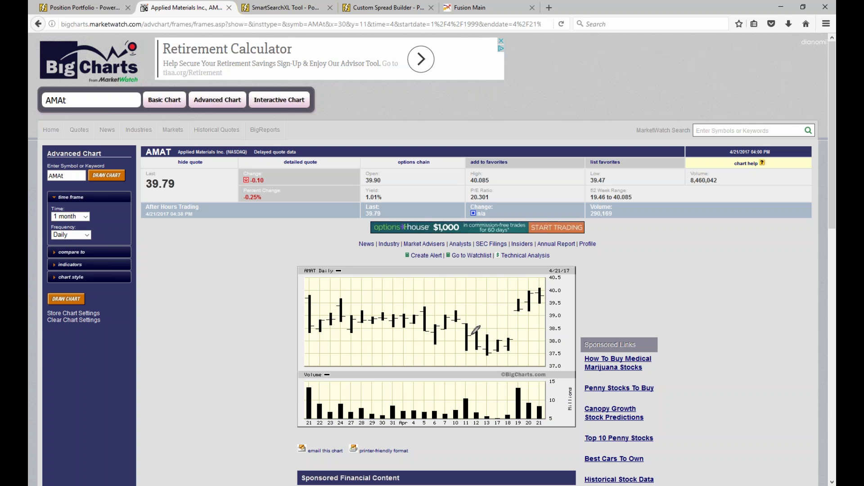
drag(460, 323, 509, 357)
key(e)
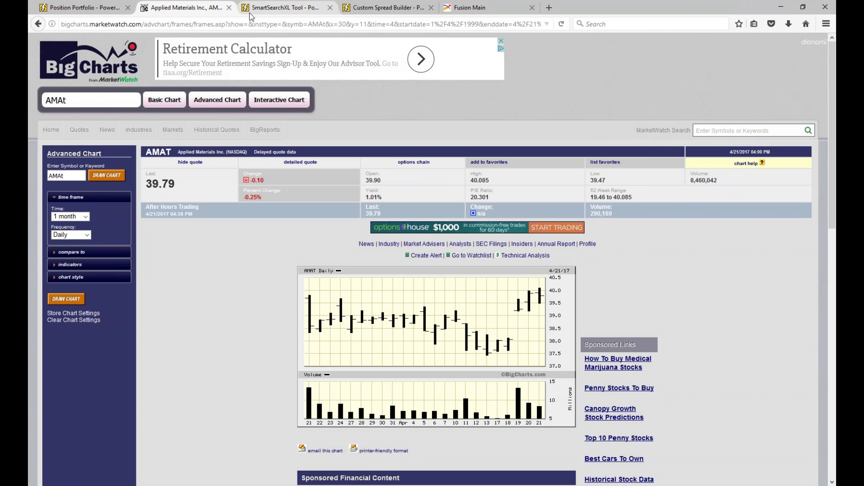
- On the SmartSearchXL page, sketch a zigzag price path crossing a dashed horizontal level, circle its segments, and clear the sketch
click(275, 8)
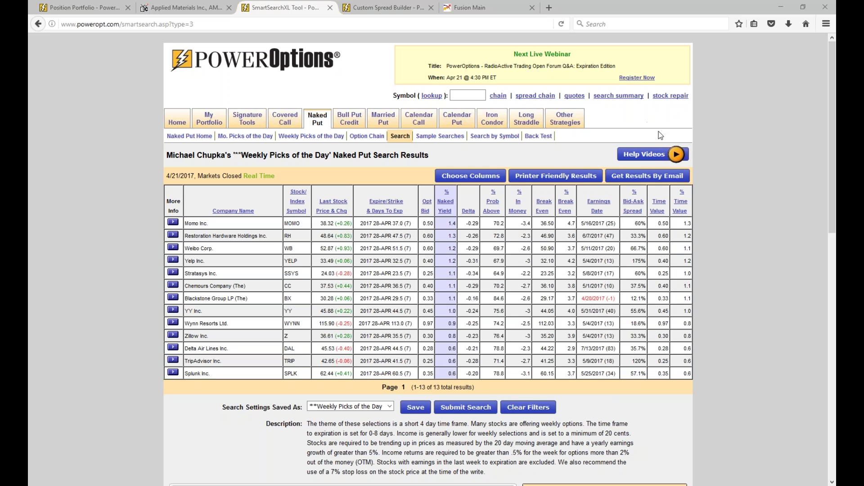
mouse_move(90, 222)
mouse_down()
mouse_move(131, 180)
mouse_move(180, 180)
mouse_move(202, 212)
mouse_up()
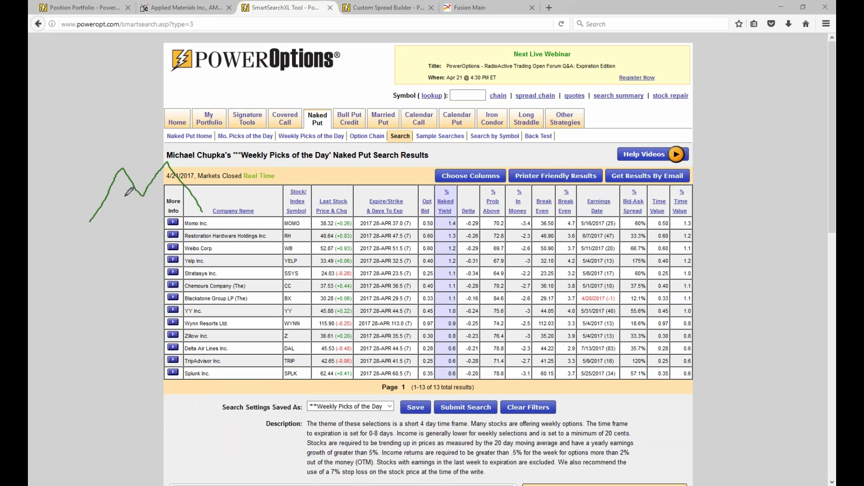
drag(62, 183, 240, 183)
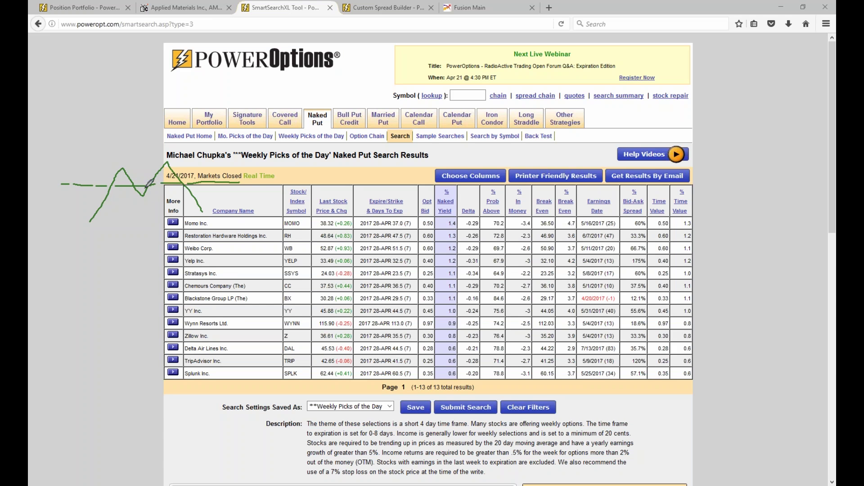
drag(145, 183, 202, 203)
drag(116, 194, 114, 211)
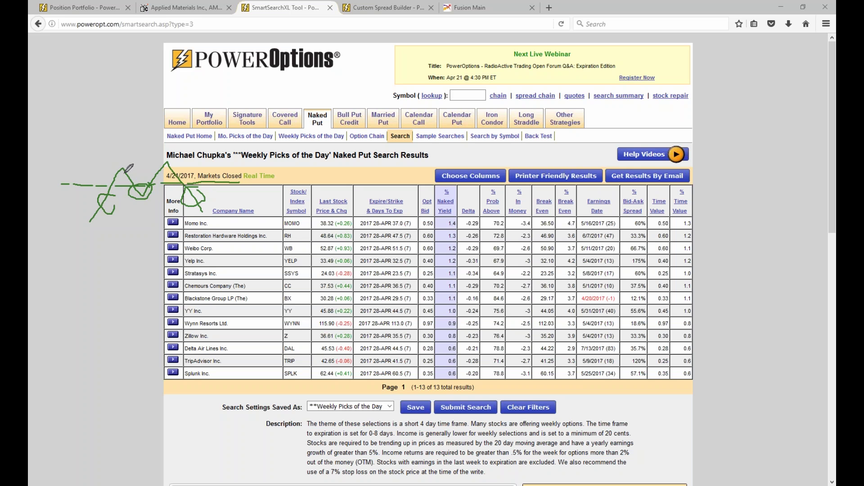
mouse_move(112, 174)
mouse_down()
mouse_move(116, 162)
mouse_move(168, 154)
mouse_move(137, 158)
mouse_move(182, 163)
mouse_up()
key(e)
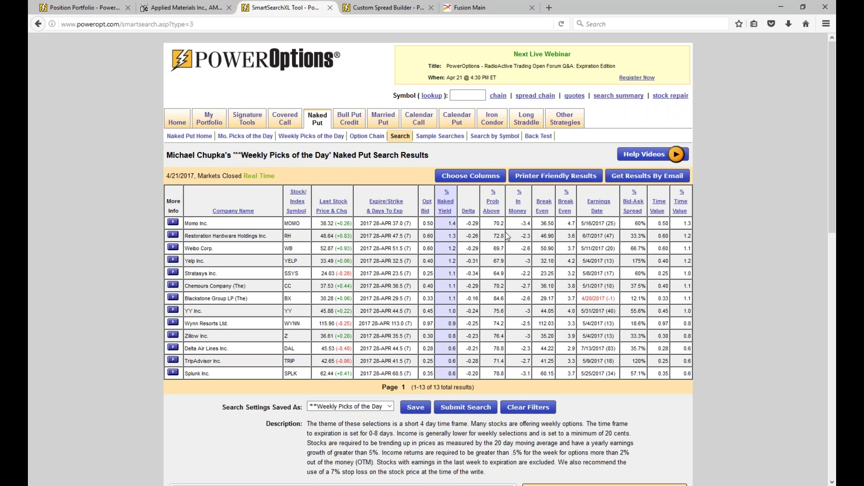
- In the Custom Spread Builder, open AMAT's April 22 2017 options and add the 40.00 put as the second trade line
click(392, 8)
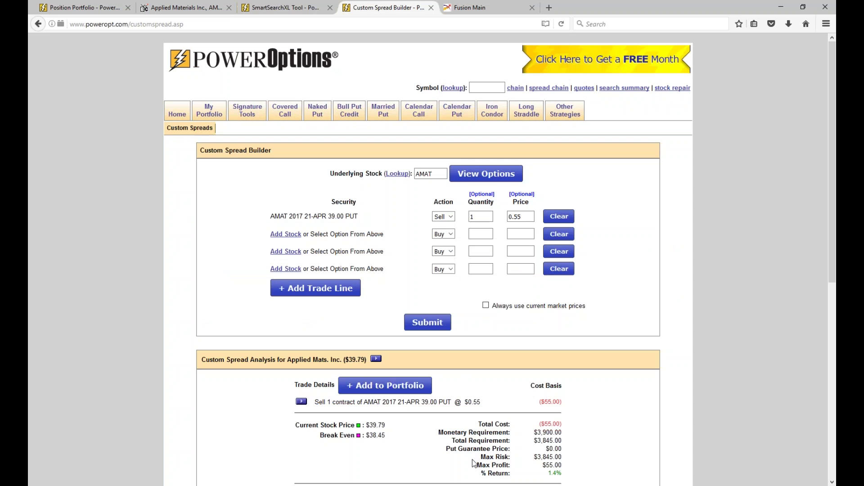
scroll(446, 382, down, 5)
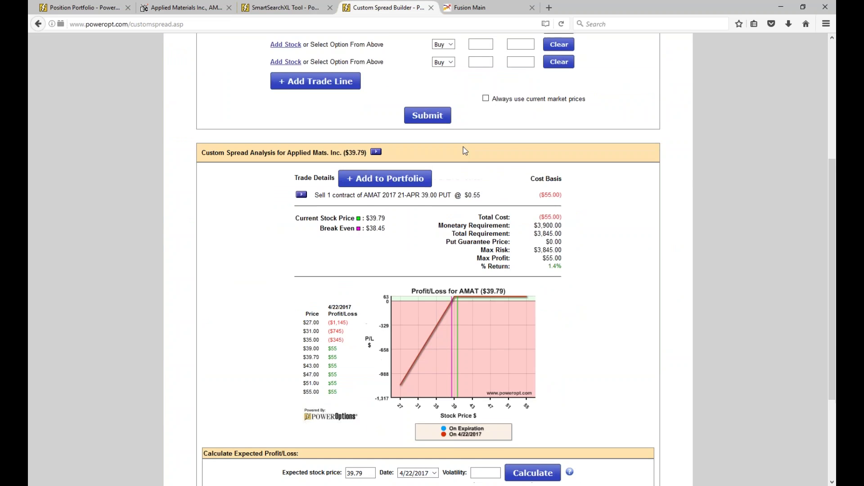
scroll(463, 149, up, 5)
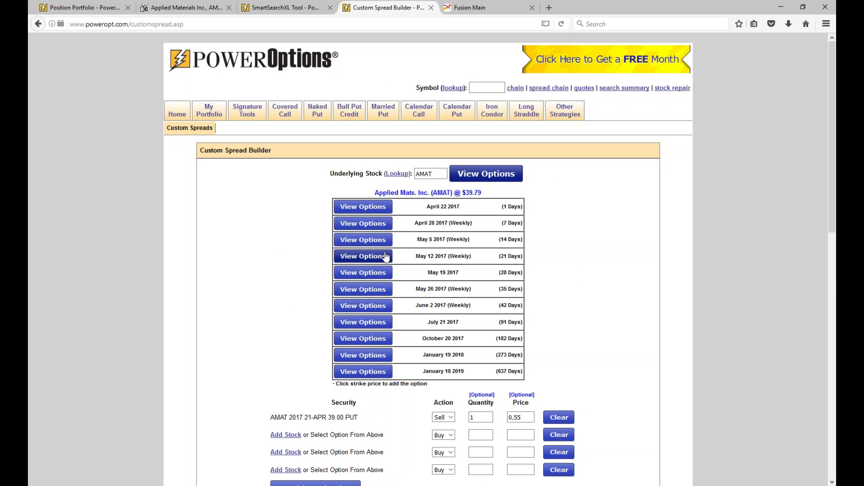
click(381, 208)
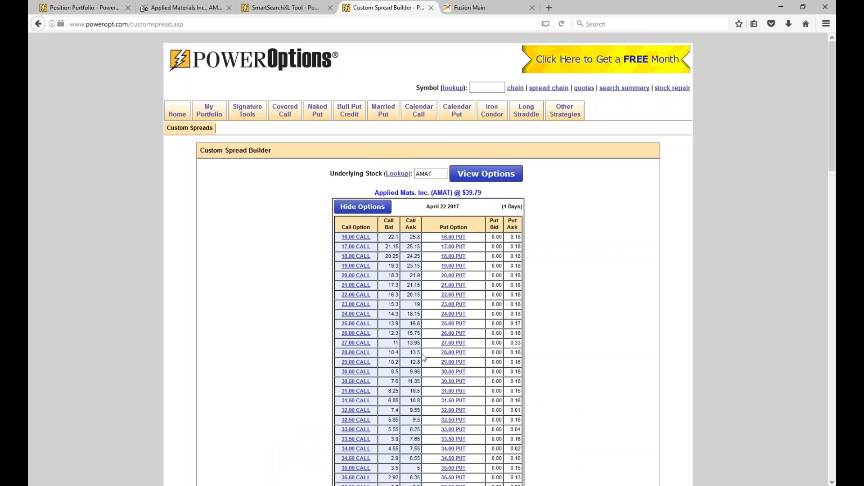
scroll(380, 213, down, 6)
click(447, 345)
- Set the AMAT 40.00 put to quantity 1 at a price of 1.40 and submit the spread for analysis
scroll(447, 345, down, 5)
scroll(488, 406, down, 4)
click(481, 294)
text(1)
click(518, 293)
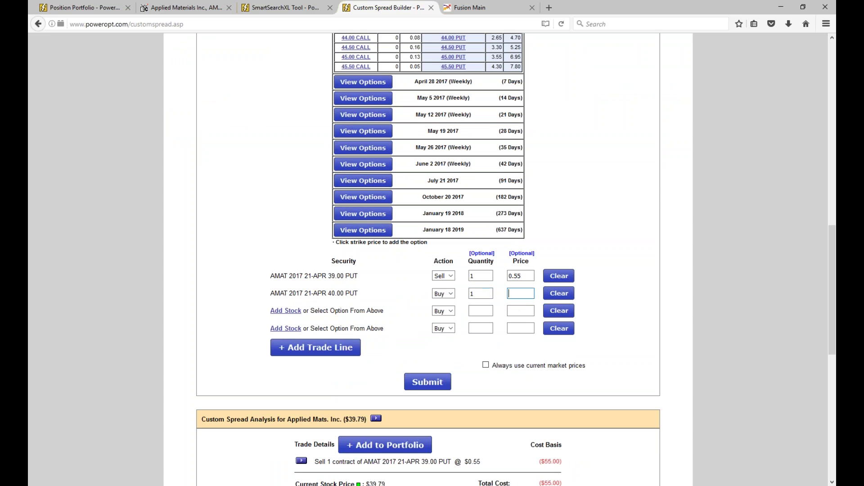
text(1.40)
click(444, 382)
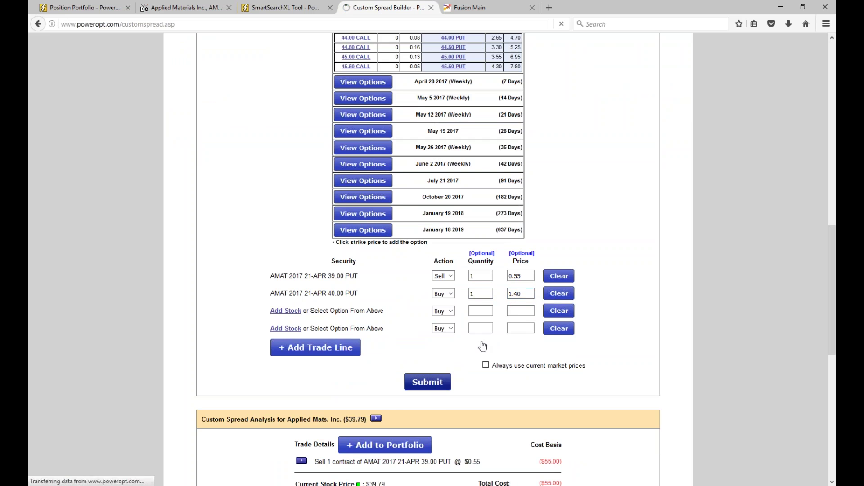
- Examine the AMAT spread analysis, checking max risk, max profit and the profit/loss chart against the two trade lines
scroll(437, 393, down, 5)
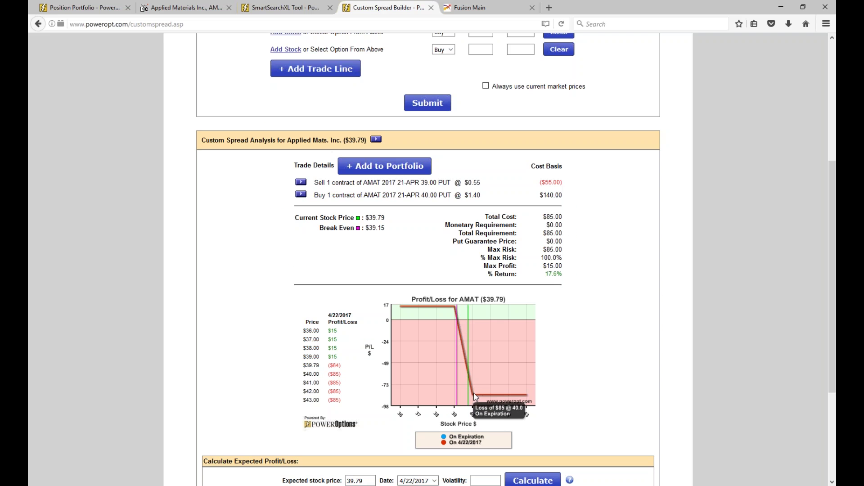
drag(545, 249, 566, 251)
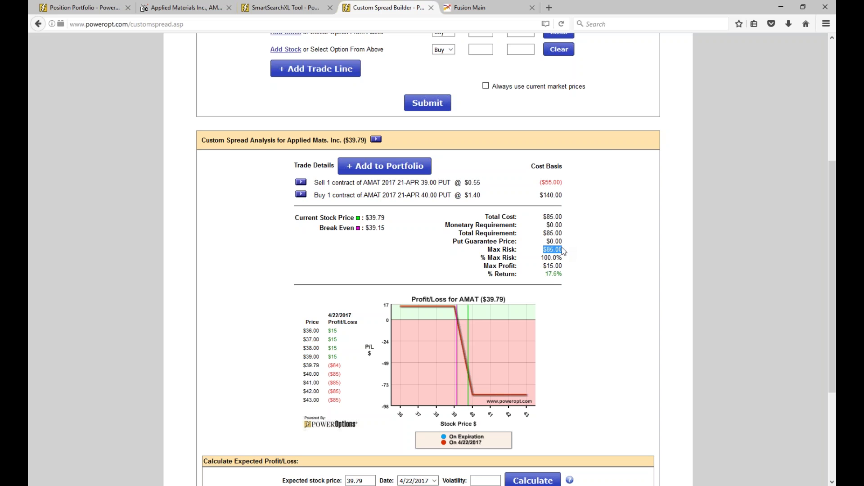
click(550, 264)
drag(546, 266, 561, 269)
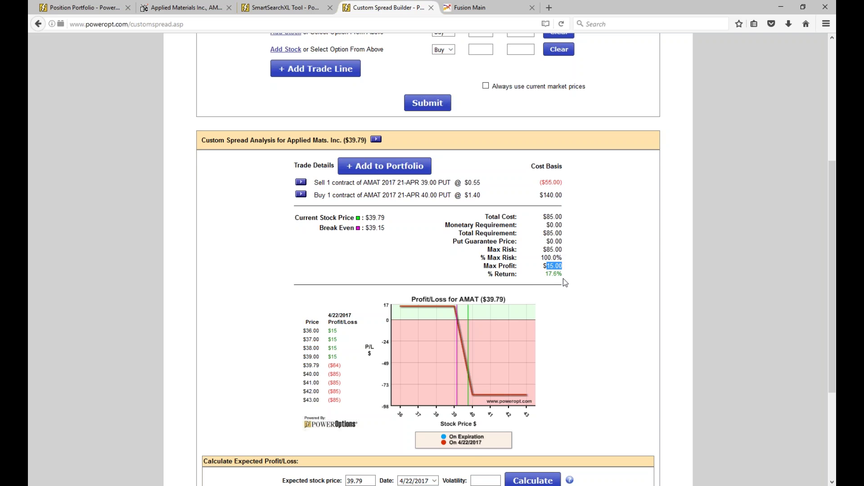
scroll(626, 281, up, 5)
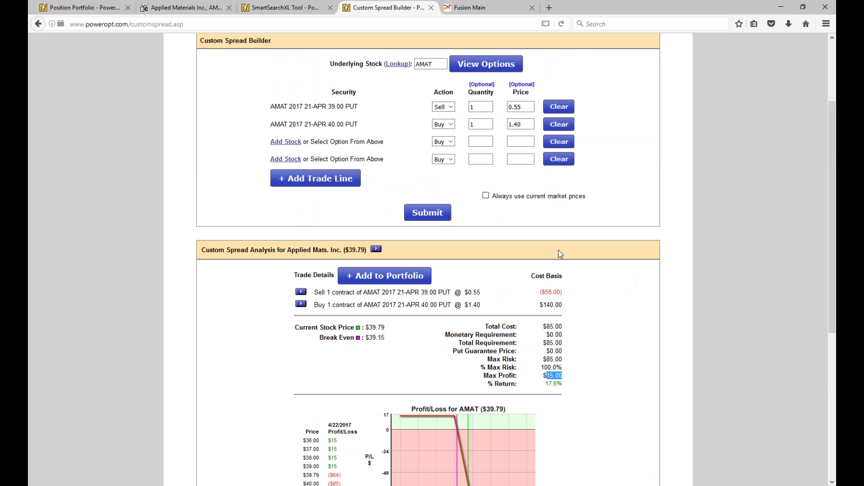
scroll(561, 255, up, 3)
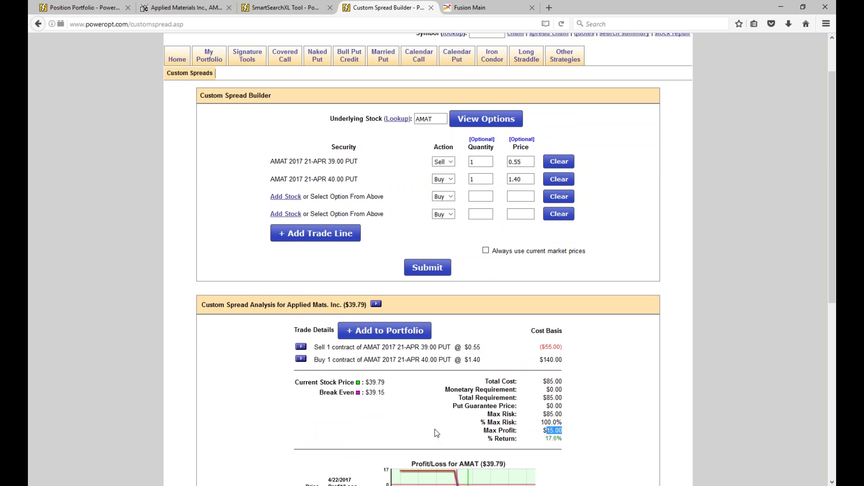
scroll(436, 433, up, 2)
scroll(458, 350, down, 10)
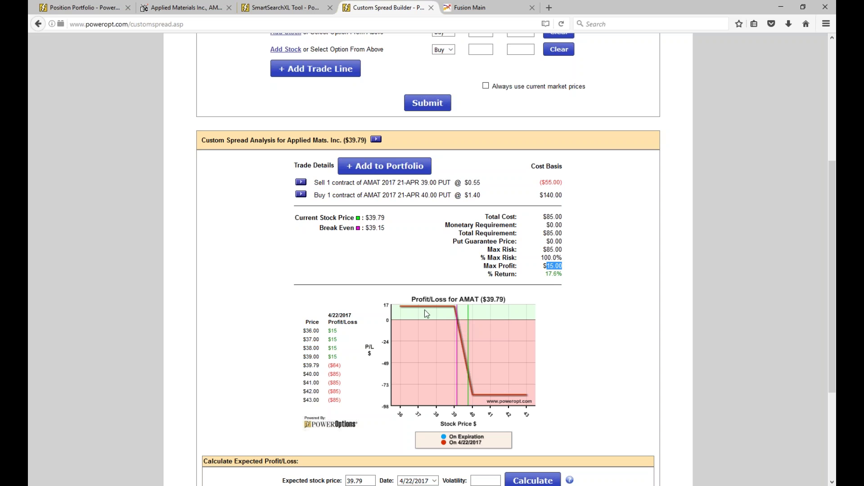
mouse_move(418, 311)
mouse_move(479, 396)
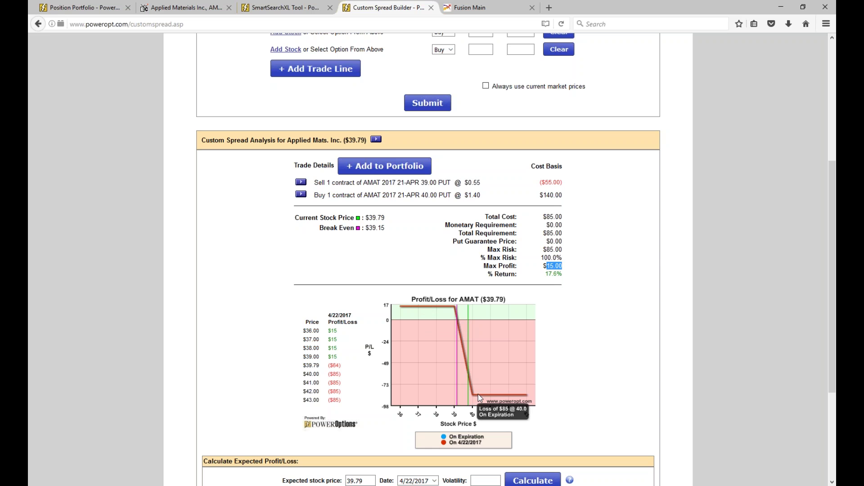
click(601, 342)
scroll(602, 343, up, 1)
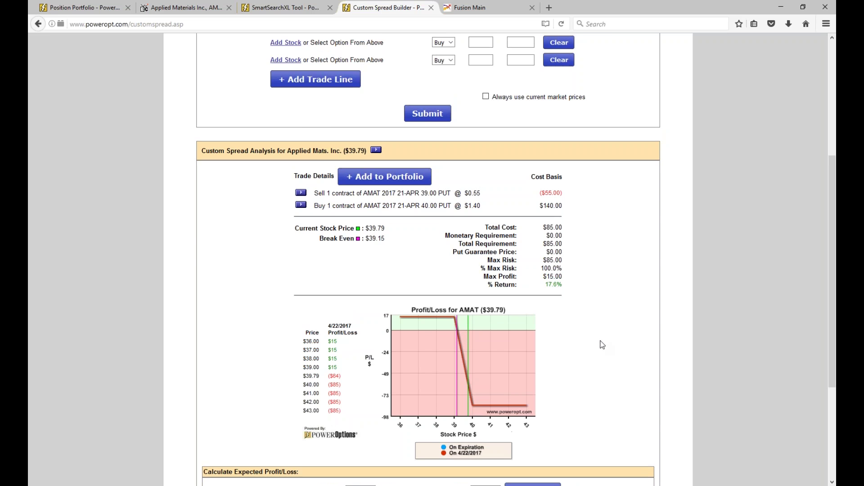
- Clear both AMAT put trade lines and set the underlying stock to EBAY
scroll(602, 344, up, 3)
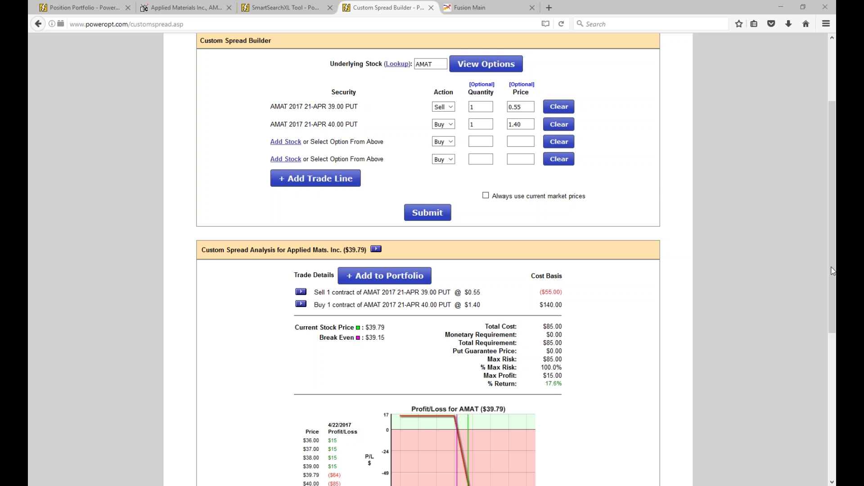
click(558, 125)
click(554, 111)
double_click(425, 64)
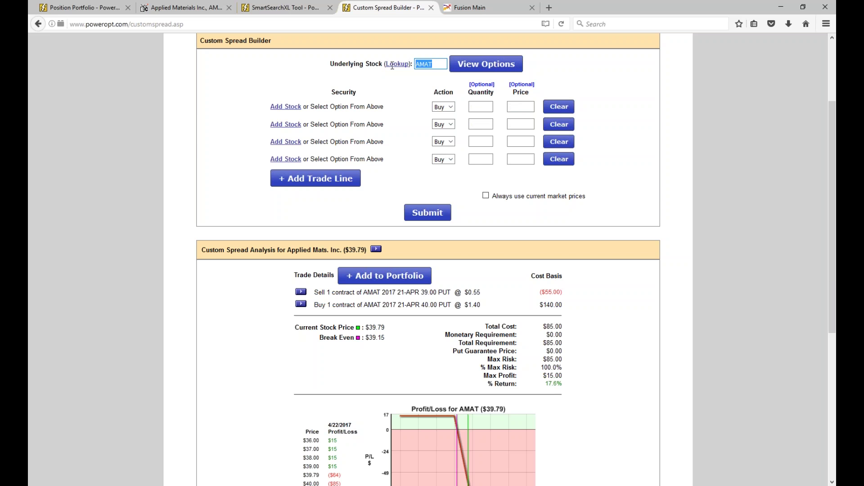
key(BackSpace)
text(EBAY)
- Add eBay stock as the first trade line, buying 100 shares
click(286, 107)
click(482, 109)
text(100)
click(516, 107)
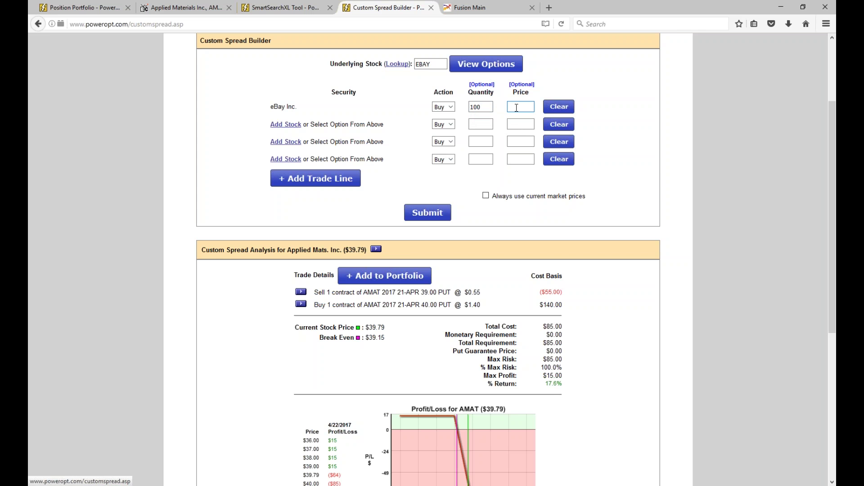
- Check the EBAY custom spread's cost in the Position Portfolio, and set the eBay stock price to 31.80 in the spread builder
click(107, 9)
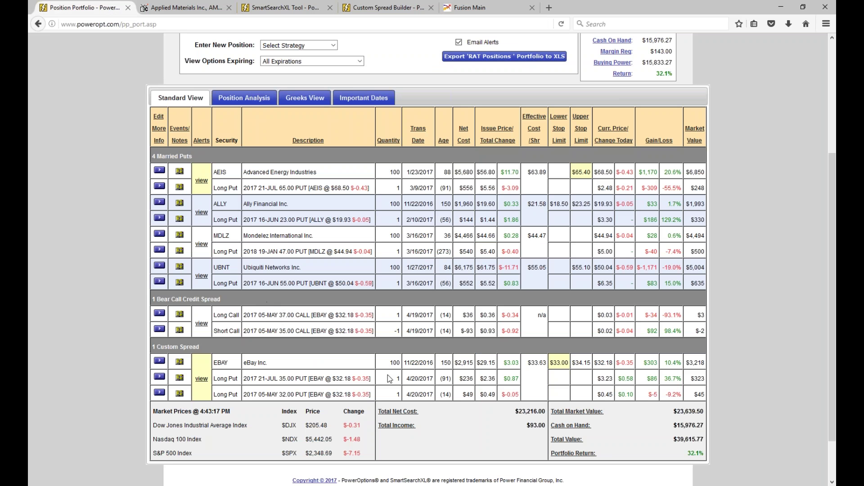
drag(480, 378, 547, 363)
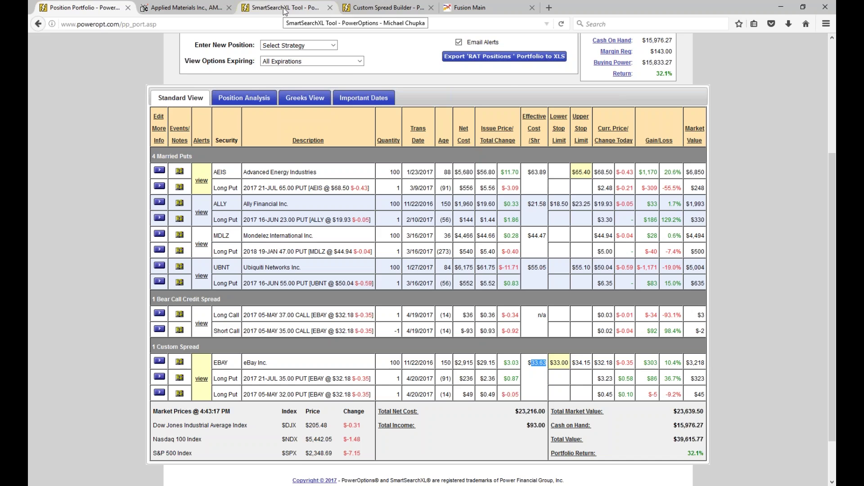
click(383, 7)
click(513, 108)
text(31.80)
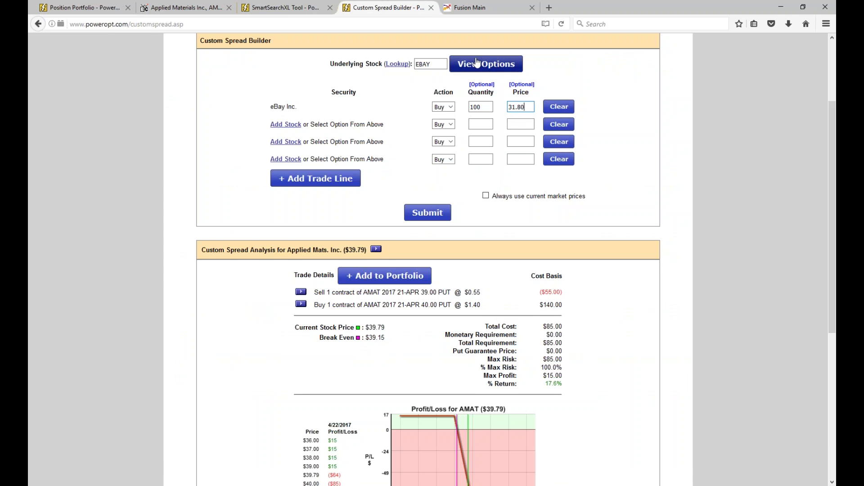
- Add the EBAY July 21 2017 34.00 put as a trade line, buying 1 contract at 2.22, and submit the spread
click(477, 63)
click(363, 229)
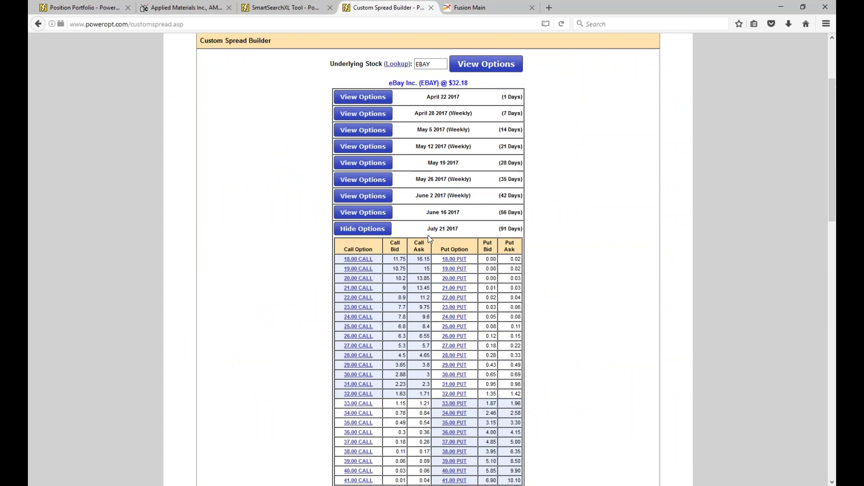
scroll(429, 238, down, 6)
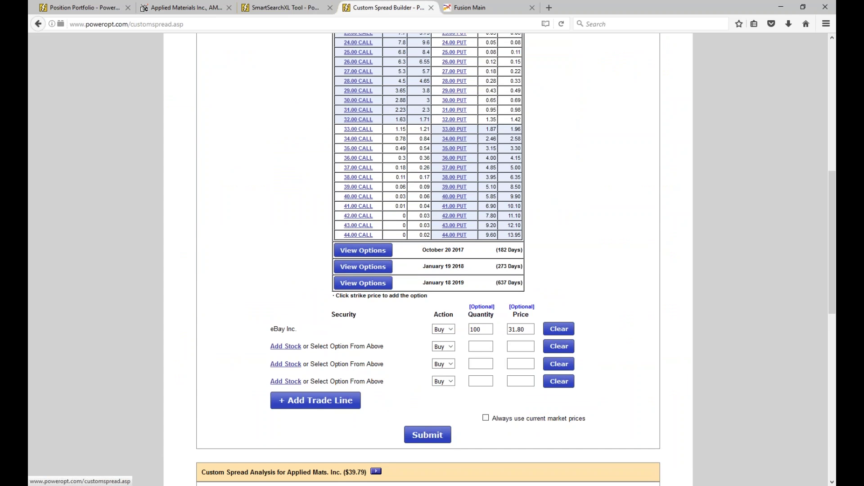
click(455, 139)
click(480, 237)
text(1)
key(Tab)
text(2.22)
click(445, 327)
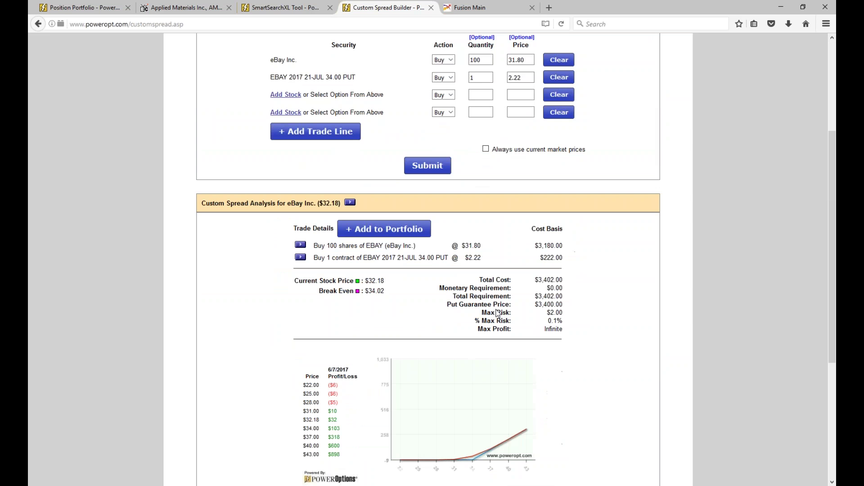
- Set the eBay stock price to 32.20 and resubmit the spread for analysis
scroll(518, 169, up, 2)
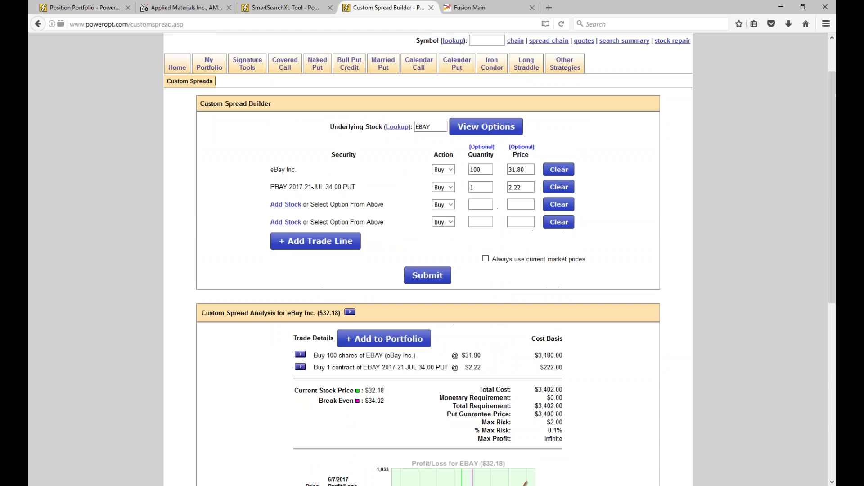
click(515, 169)
key(BackSpace)
text(2)
key(Escape)
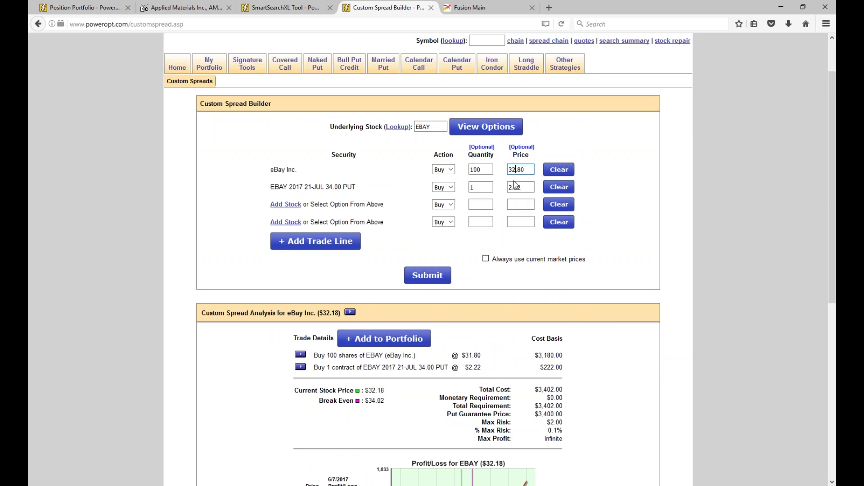
key(BackSpace)
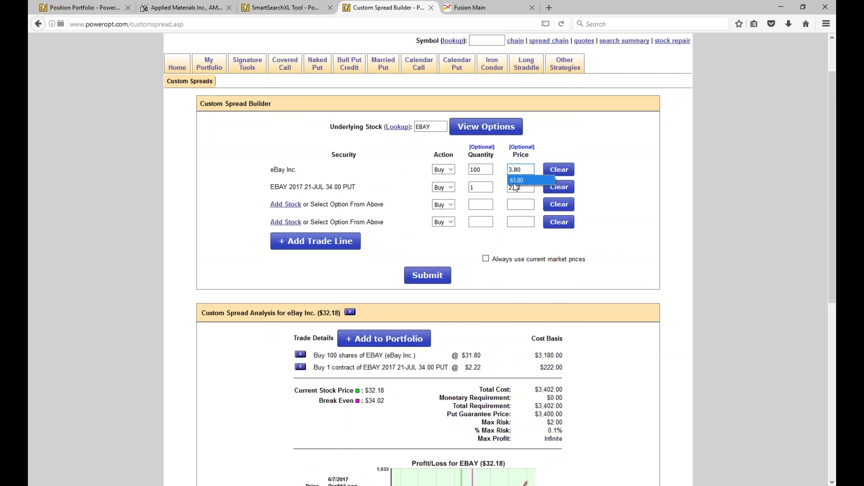
text(2)
key(End)
key(BackSpace)
key(BackSpace)
text(20)
click(427, 275)
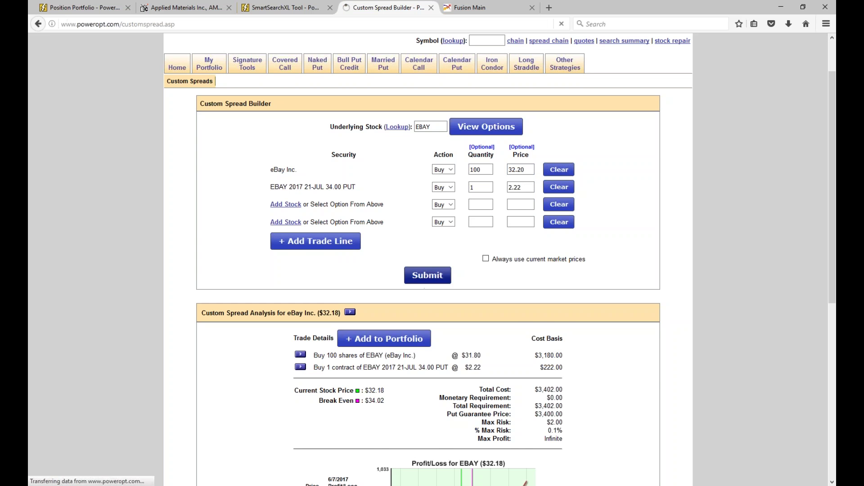
scroll(423, 280, down, 4)
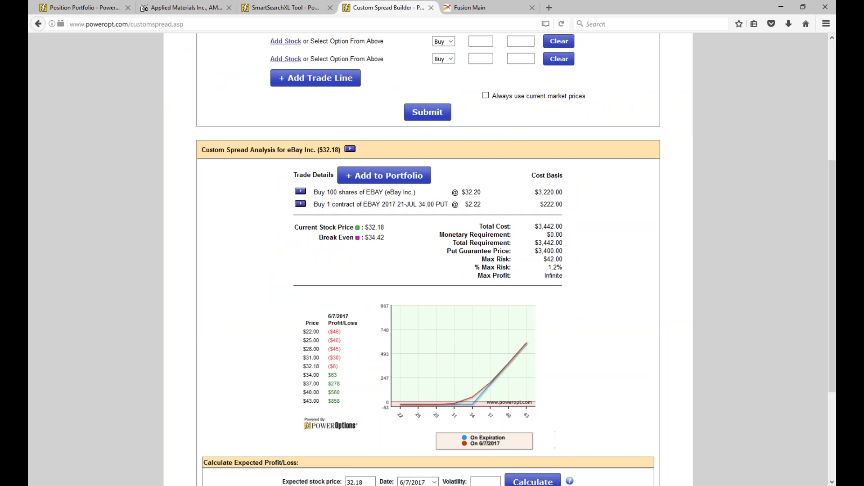
- Set the eBay stock price to 32.80 and resubmit the spread for analysis
scroll(428, 257, up, 2)
scroll(428, 257, up, 2)
click(522, 171)
key(BackSpace)
text(80)
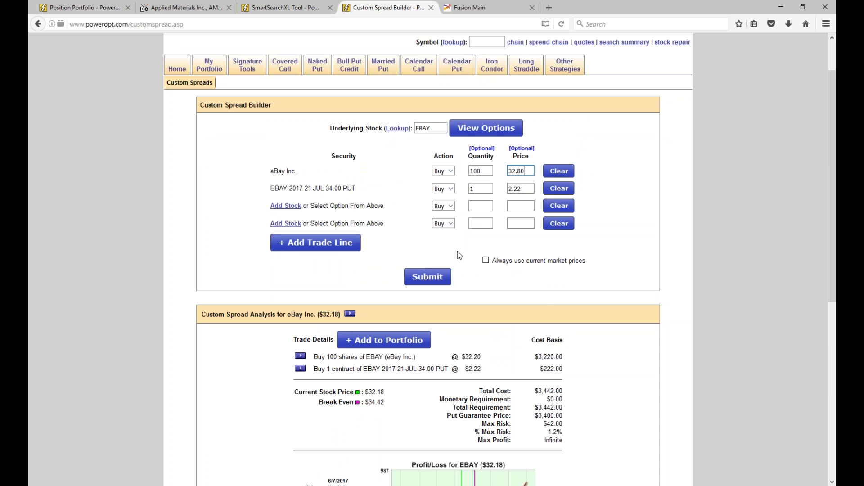
key(Return)
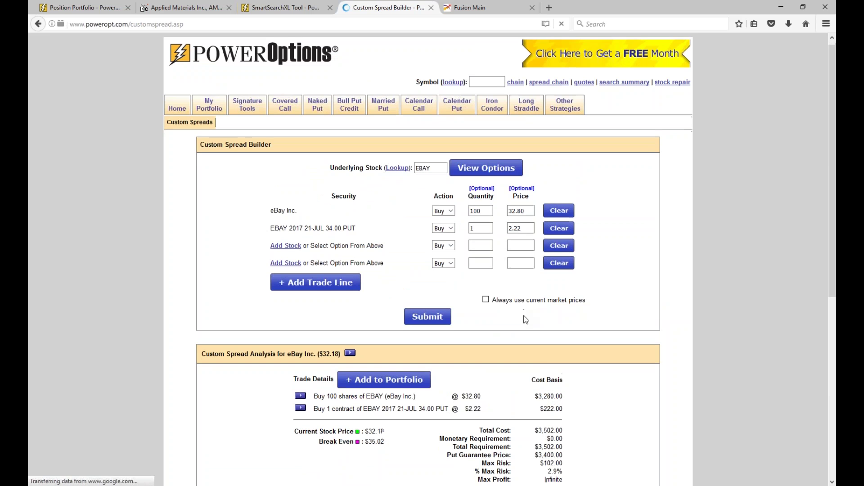
- Examine the EBAY position's max risk, handwrite 34.25 and mark the put's cost and total cost in pen, and clear the marks
scroll(527, 316, down, 3)
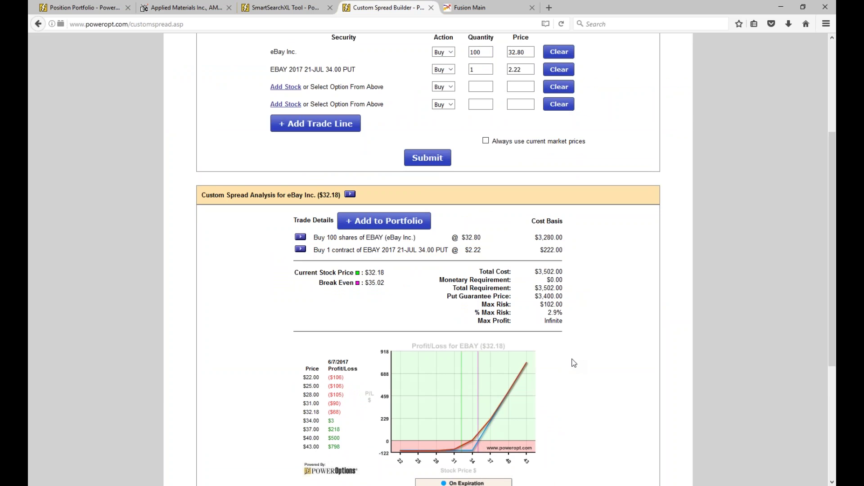
scroll(567, 279, down, 2)
drag(544, 249, 564, 250)
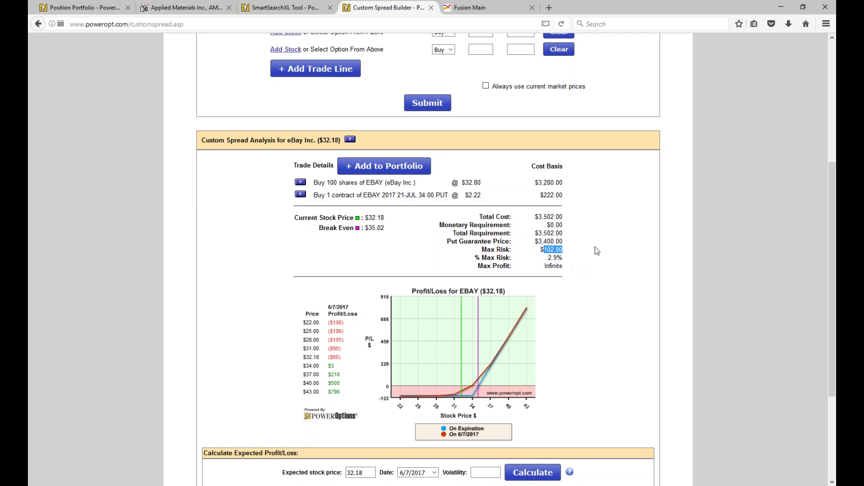
click(659, 131)
mouse_move(575, 160)
mouse_down()
mouse_move(593, 163)
mouse_move(589, 181)
mouse_move(641, 165)
mouse_move(645, 182)
mouse_move(635, 194)
mouse_up()
click(615, 184)
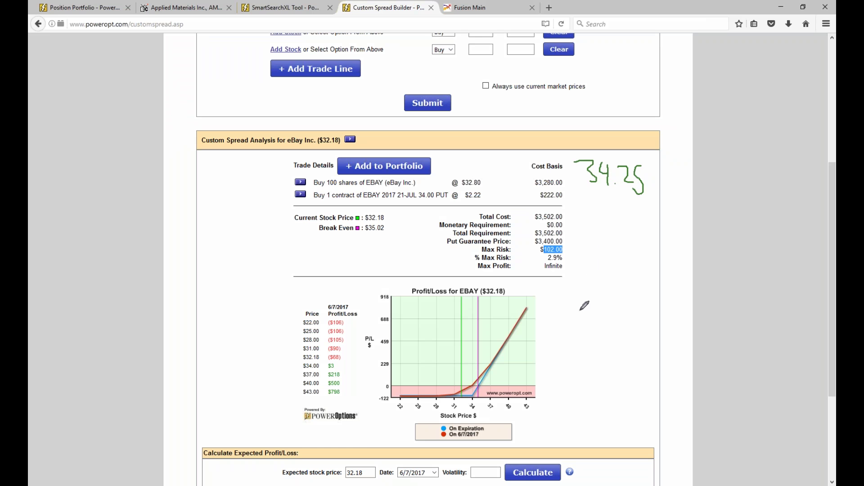
drag(411, 198, 468, 198)
mouse_move(562, 213)
mouse_down()
mouse_move(536, 215)
mouse_move(556, 221)
mouse_move(562, 192)
mouse_up()
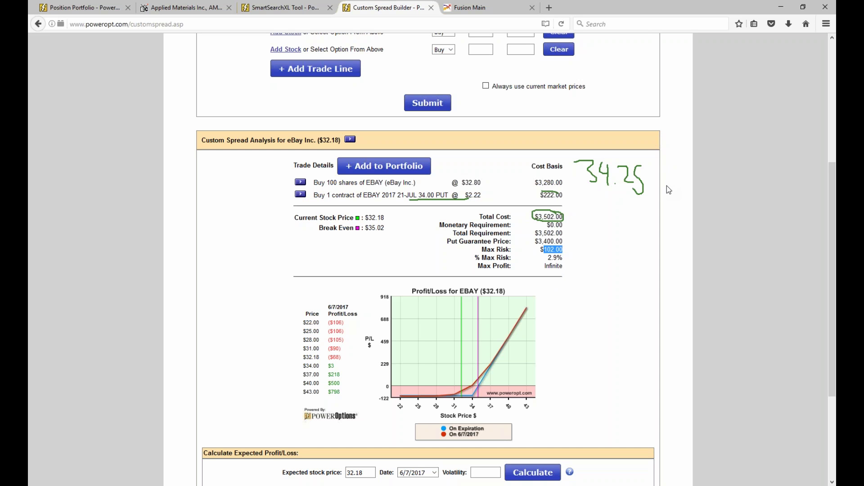
key(Escape)
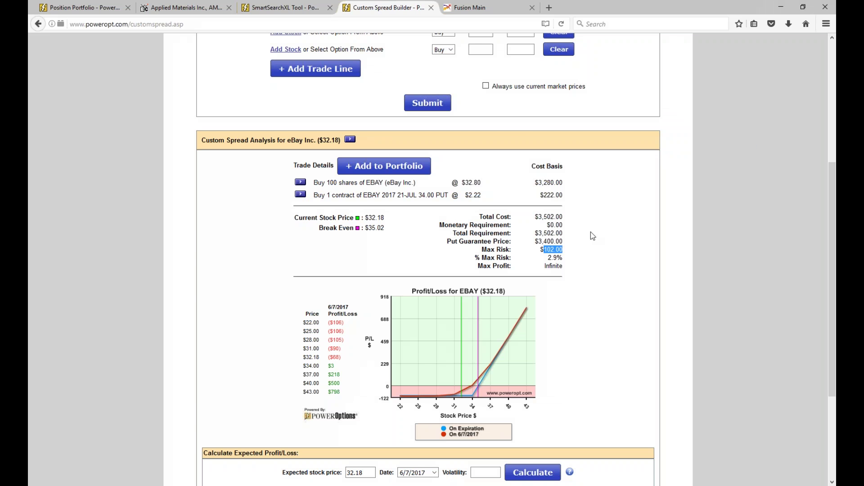
- Add the EBAY April 22 2017 35.00 and 37.00 calls as trade lines
scroll(589, 233, up, 2)
click(486, 64)
click(362, 97)
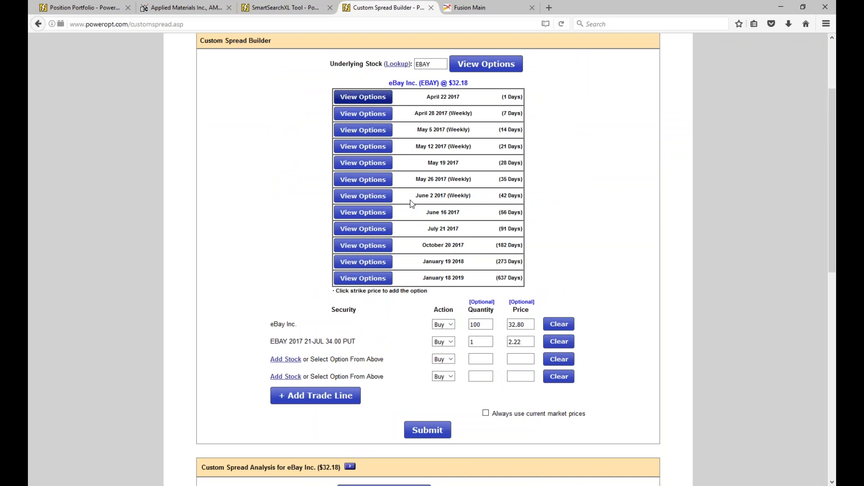
scroll(397, 234, down, 5)
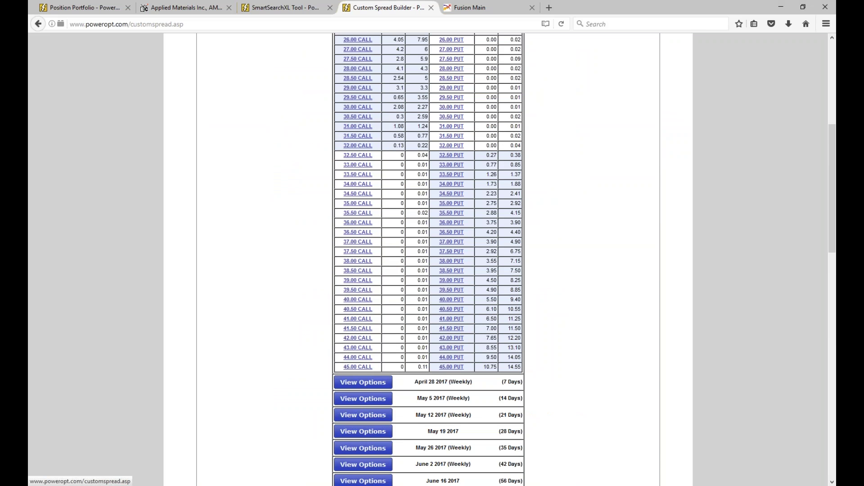
click(361, 206)
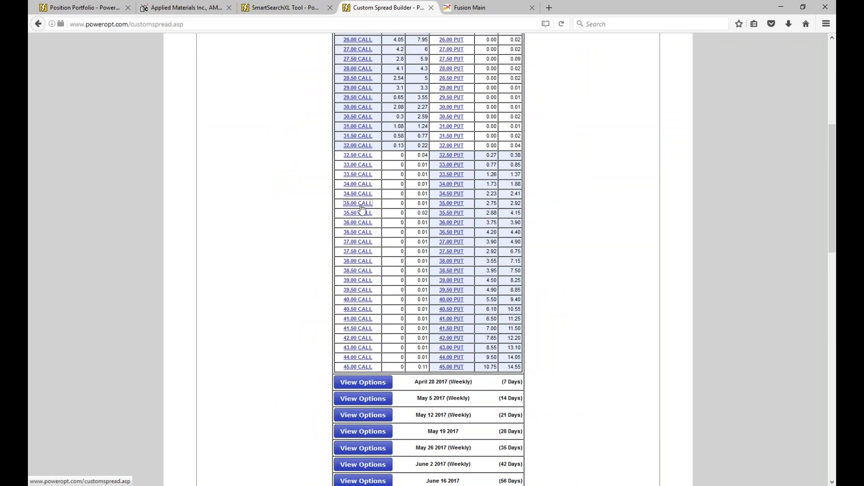
click(371, 243)
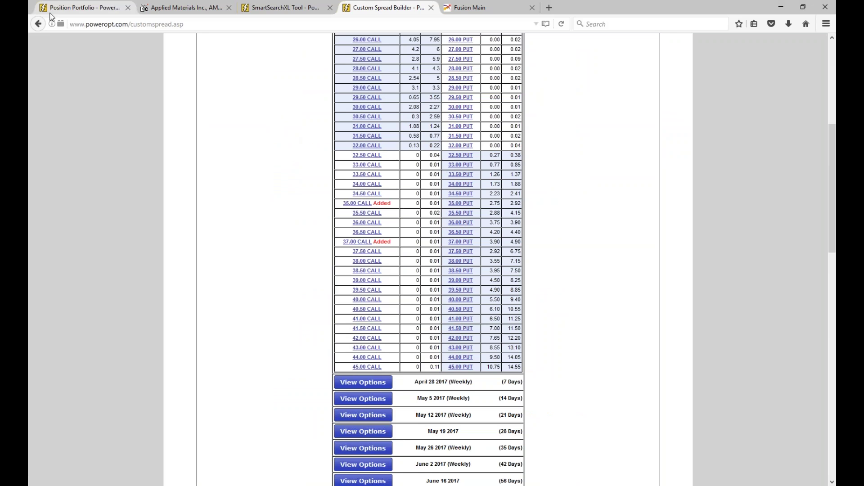
- Check the EBAY bear call spread prices in the Position Portfolio, and set the 35.00 call to sell 1 contract at 0.93
click(68, 9)
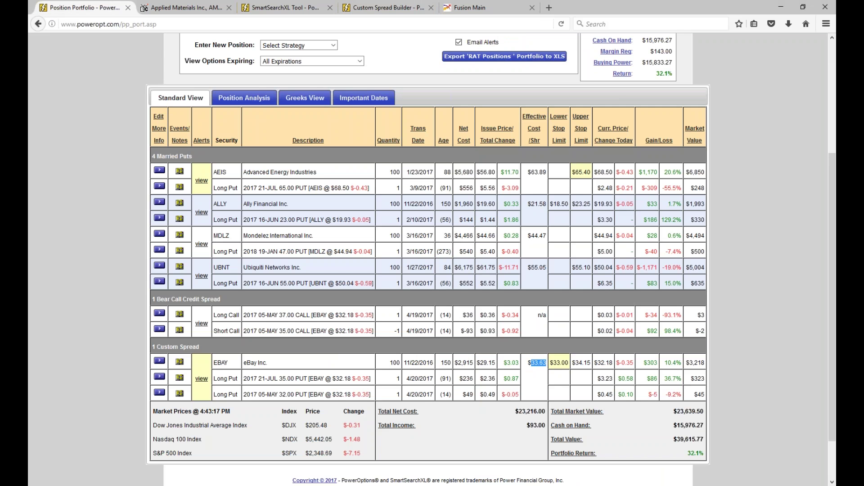
click(383, 10)
scroll(374, 337, down, 6)
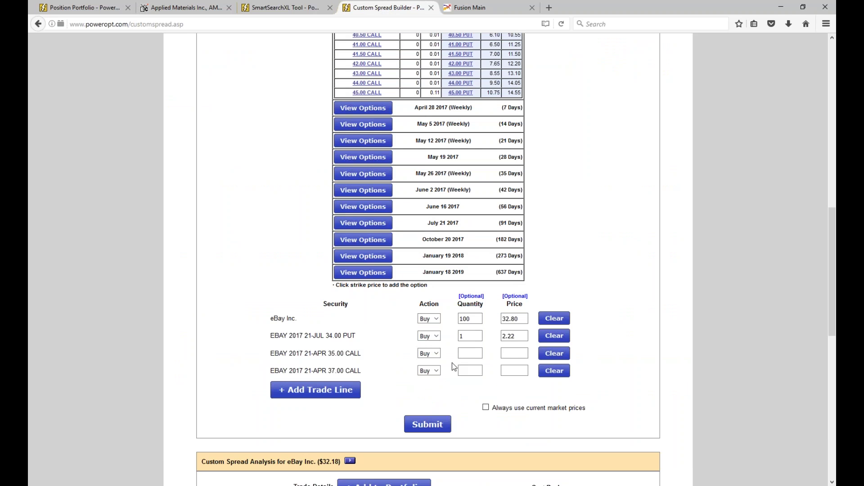
click(429, 353)
click(426, 372)
click(469, 354)
text(1)
click(512, 353)
text(0.)
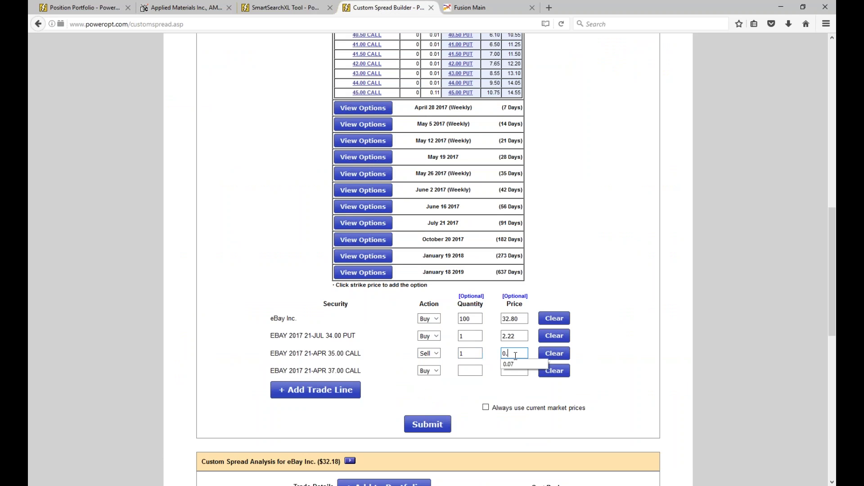
text(93)
- Set the 37.00 call to buy 1 contract at 0.36 and submit the four-line spread
click(469, 371)
text(1)
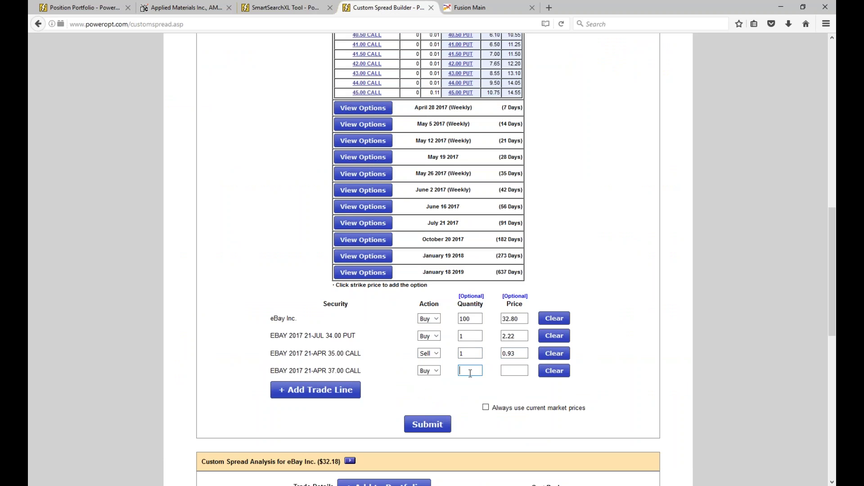
click(513, 372)
text(0.36)
click(439, 425)
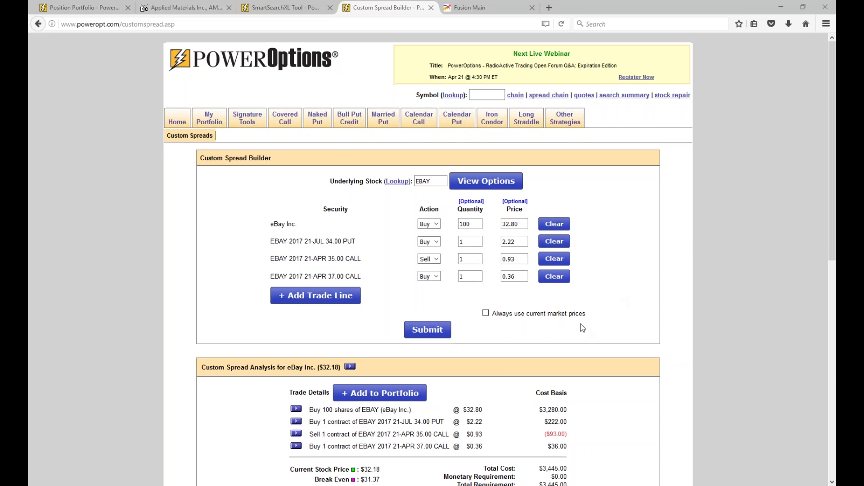
- Examine the four-line EBAY spread's percent max risk and the expiration profit at a stock price of 36 on the chart
scroll(582, 325, down, 5)
mouse_move(493, 346)
drag(568, 291, 560, 291)
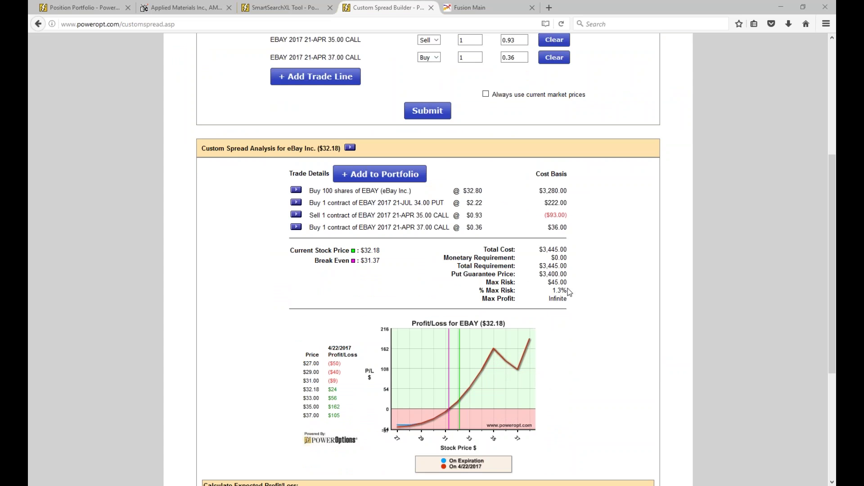
mouse_move(502, 368)
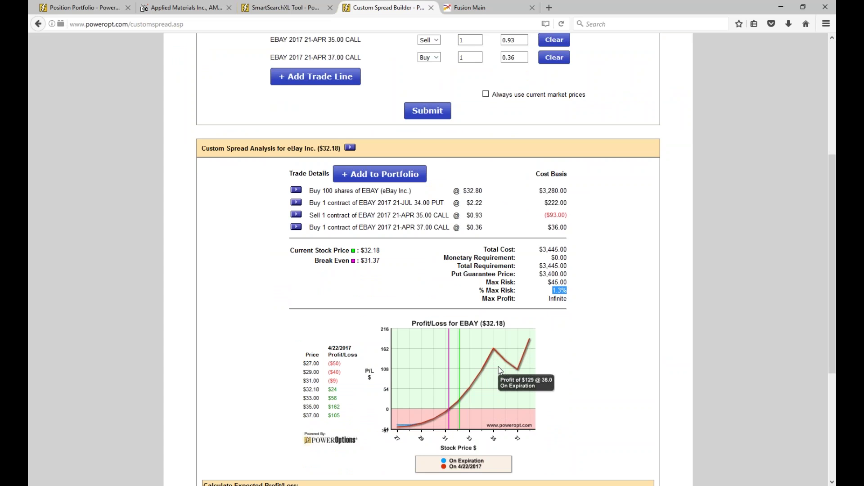
- Mark the profit peak, dip and upward paths on the EBAY chart plus the call costs and max risk in pen, and clear the marks
mouse_move(495, 350)
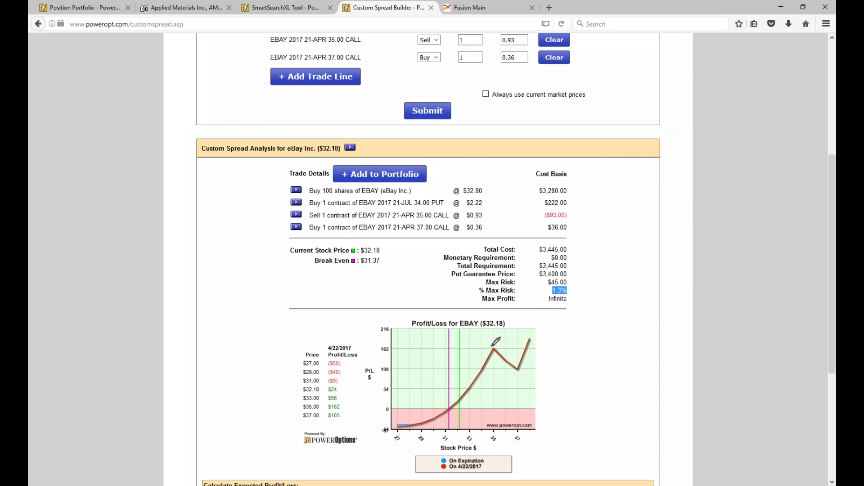
drag(481, 348, 491, 347)
mouse_move(523, 372)
mouse_down()
mouse_move(489, 351)
mouse_move(496, 346)
mouse_up()
mouse_move(569, 213)
mouse_down()
mouse_move(577, 223)
mouse_move(570, 230)
mouse_up()
drag(567, 278, 570, 299)
mouse_move(530, 360)
mouse_down()
mouse_move(596, 303)
mouse_move(590, 289)
mouse_move(620, 290)
mouse_move(613, 324)
mouse_up()
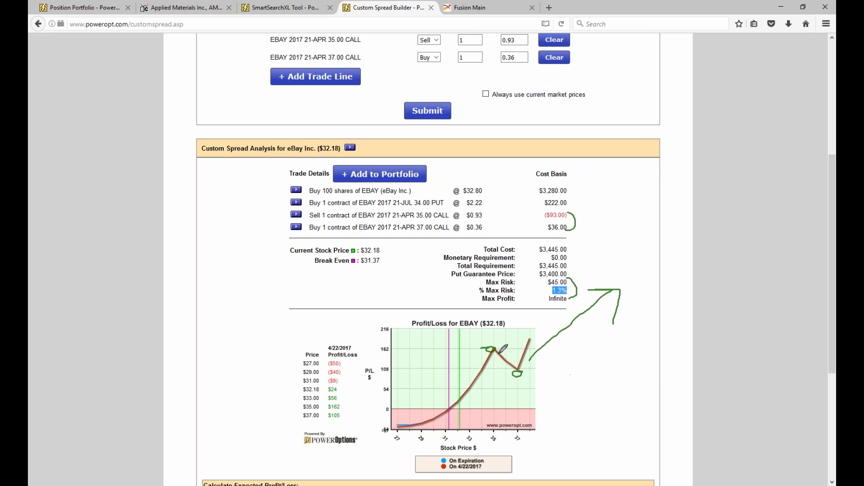
mouse_move(490, 347)
mouse_down()
mouse_move(534, 356)
mouse_move(613, 278)
mouse_move(611, 291)
mouse_up()
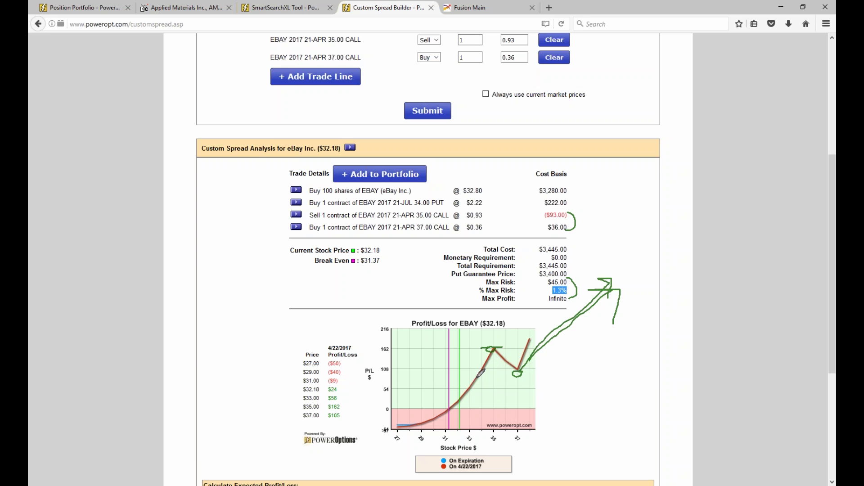
mouse_move(460, 408)
mouse_down()
mouse_move(575, 372)
mouse_move(563, 386)
mouse_up()
drag(451, 410, 468, 409)
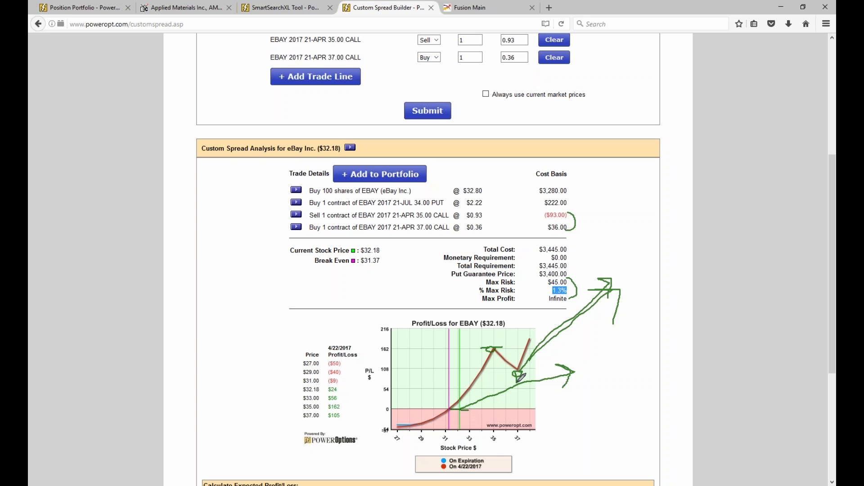
drag(481, 348, 509, 347)
key(Escape)
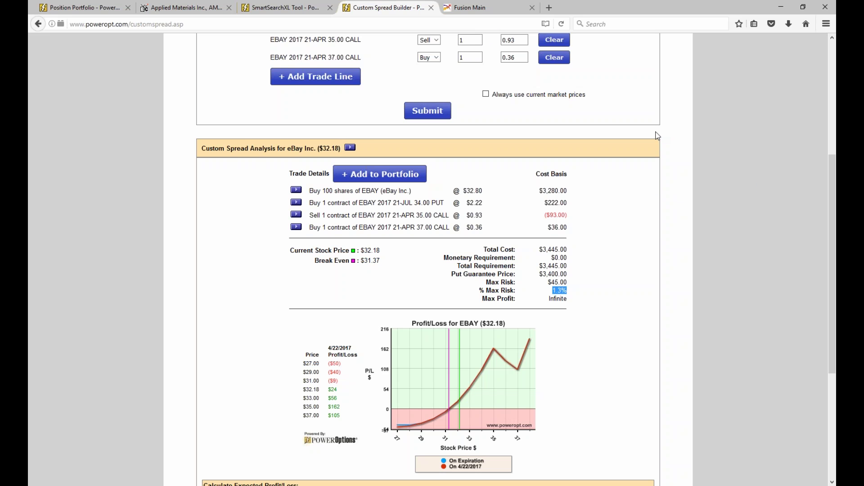
- Open the Blueprint Owner Only Webinars from the Fusion page, highlight "5 Ways to Manage IM#5" in the archive, and return to the Fusion page
click(485, 10)
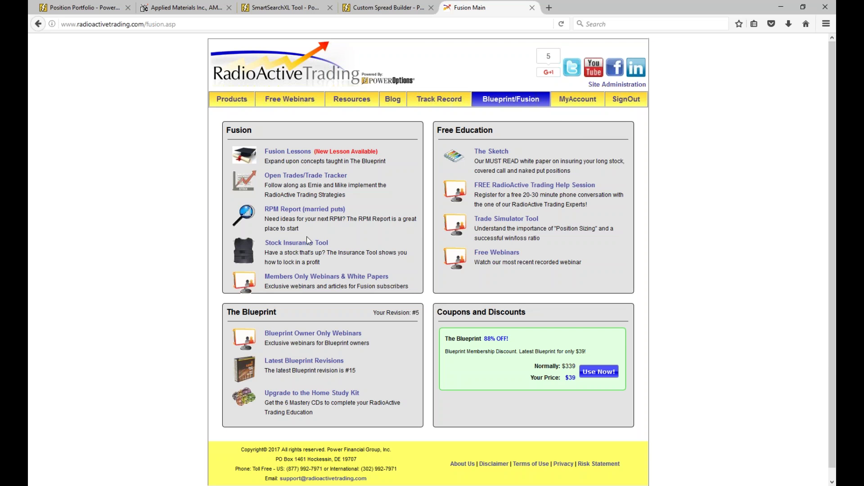
click(337, 334)
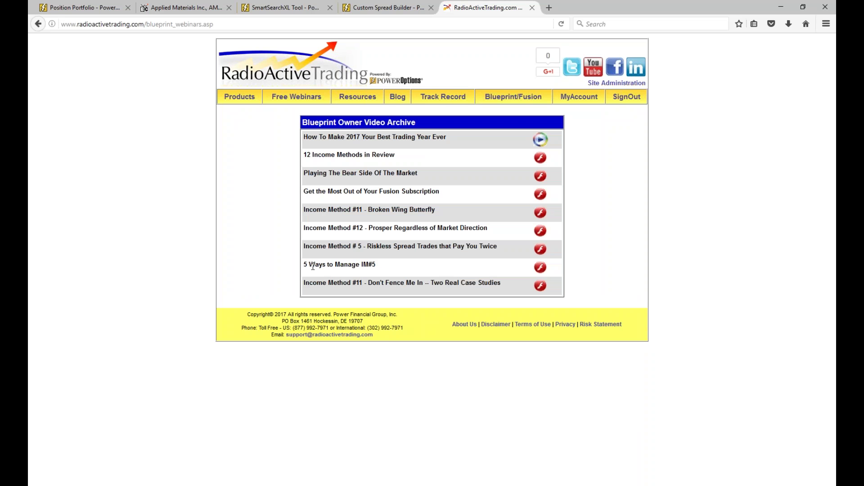
drag(309, 266, 386, 270)
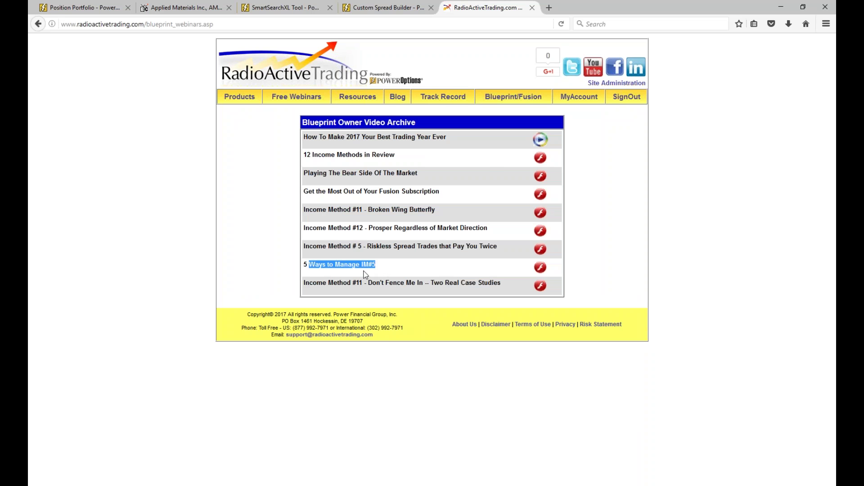
click(38, 24)
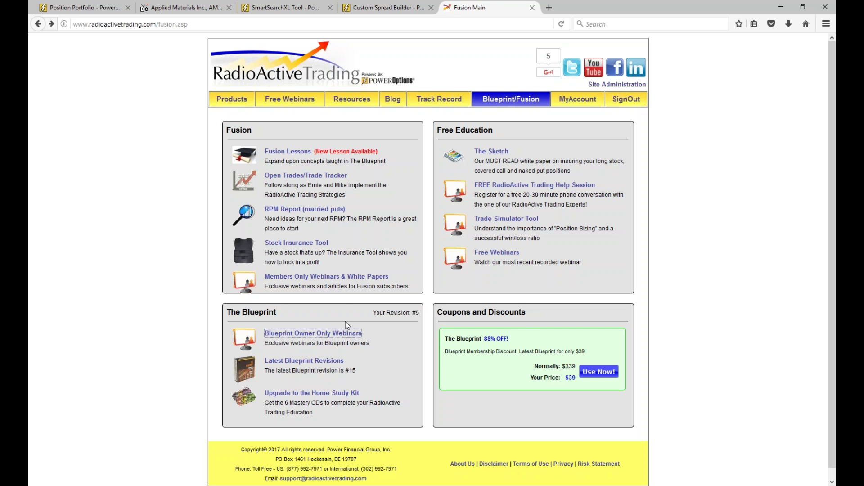
- Highlight "Five Ways to Milk Your RadioActive Profit Machine" in the Fusion members-only webinars, and return to the EBAY spread's profit/loss chart
click(311, 278)
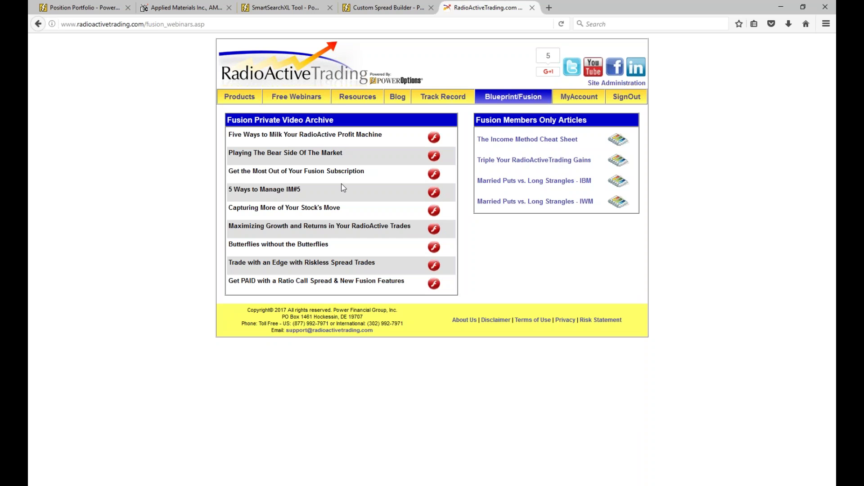
drag(229, 134, 385, 144)
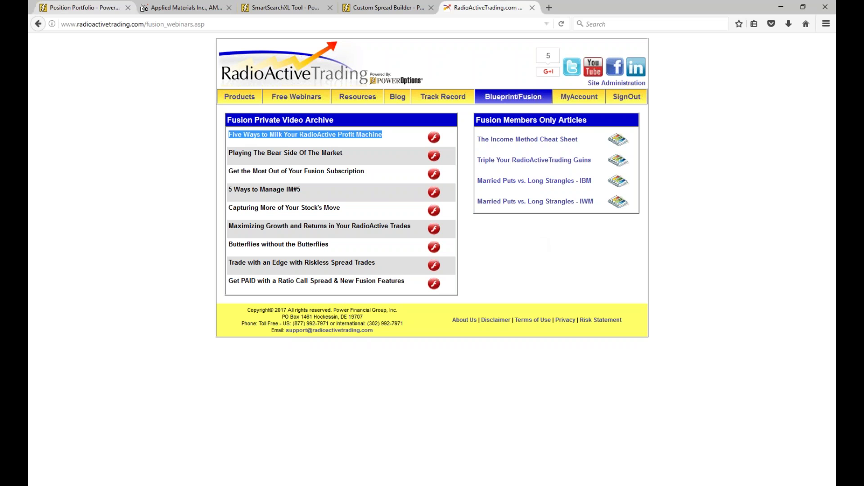
click(383, 7)
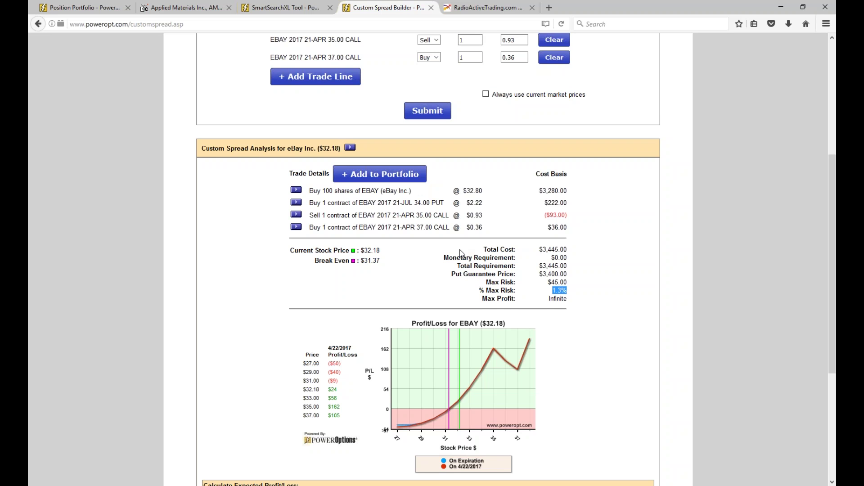
scroll(600, 347, down, 1)
scroll(600, 347, down, 1)
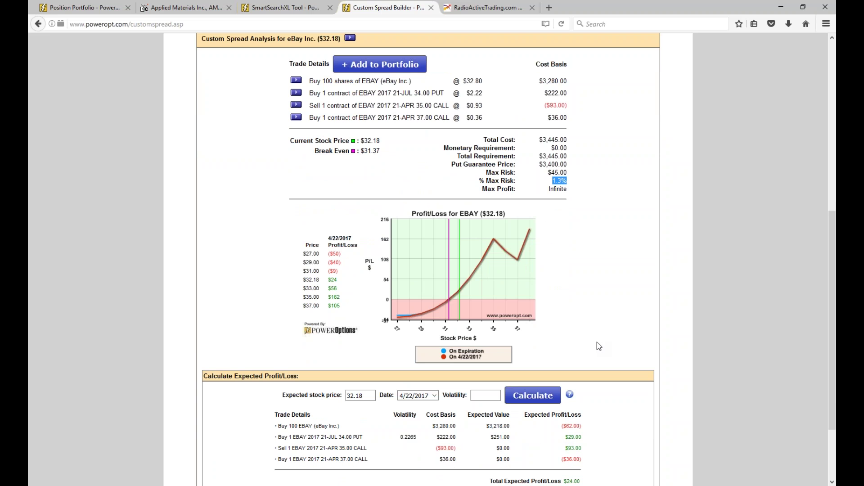
- Open the Blueprint Owner Only Webinars and highlight "How To Make 2017 Your Best Trading Year Ever", followed by "12 Income Methods in Review"
click(484, 7)
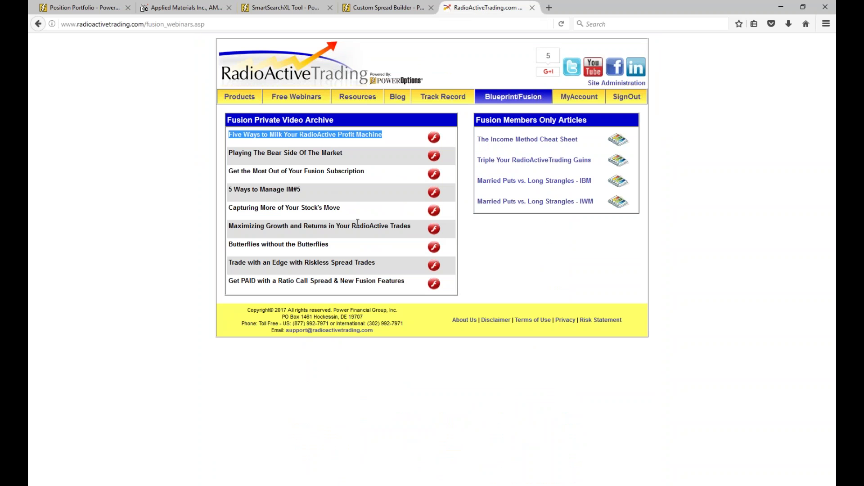
click(499, 242)
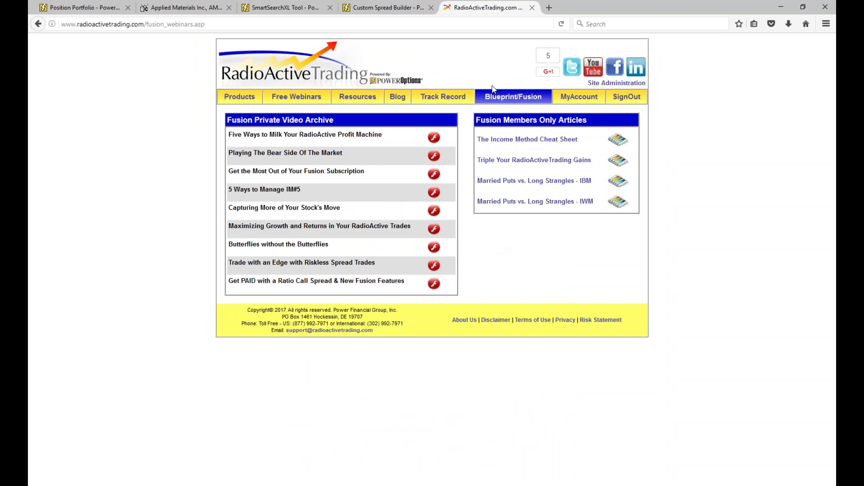
click(523, 99)
click(325, 336)
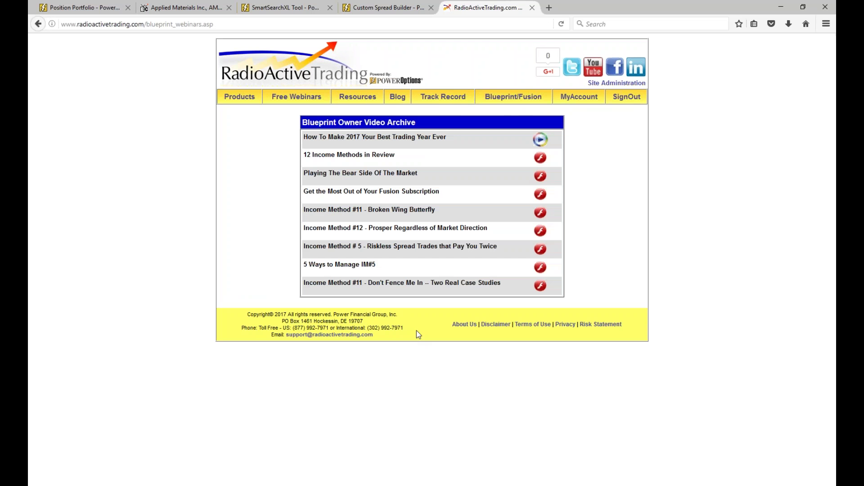
drag(304, 137, 448, 138)
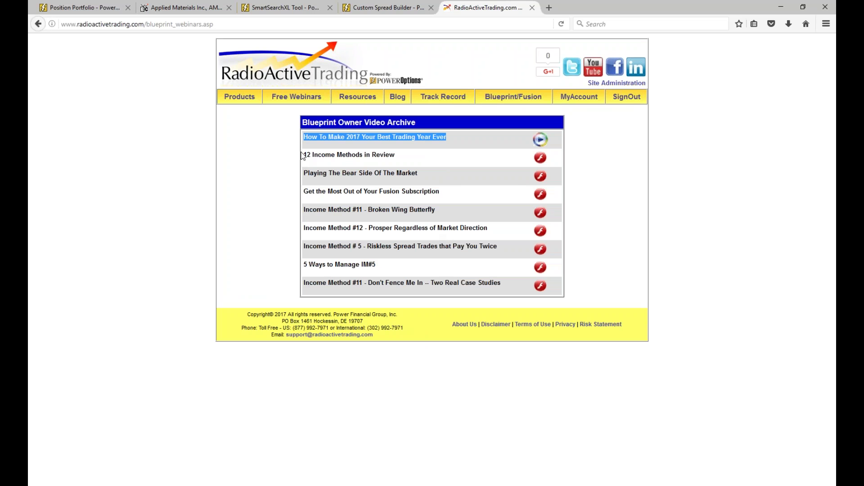
drag(303, 156, 406, 160)
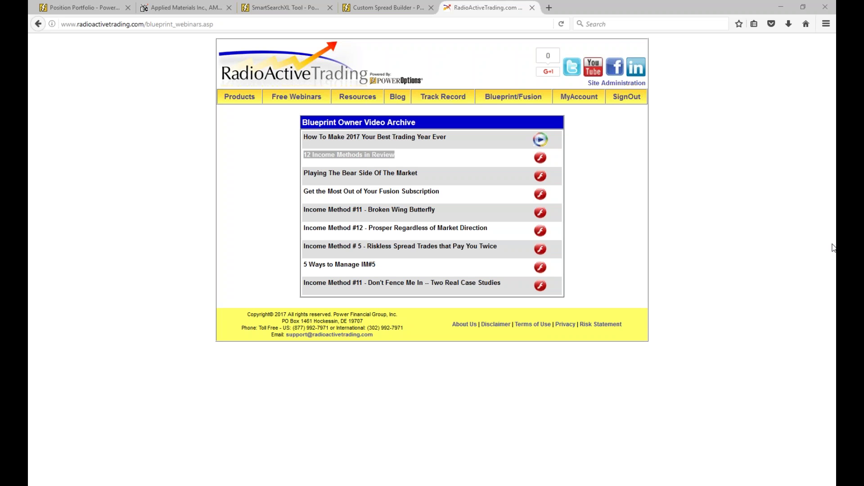
- Clear and reselect the "12 Income Methods in Review" title in the Blueprint Owner Video Archive
drag(396, 155, 369, 156)
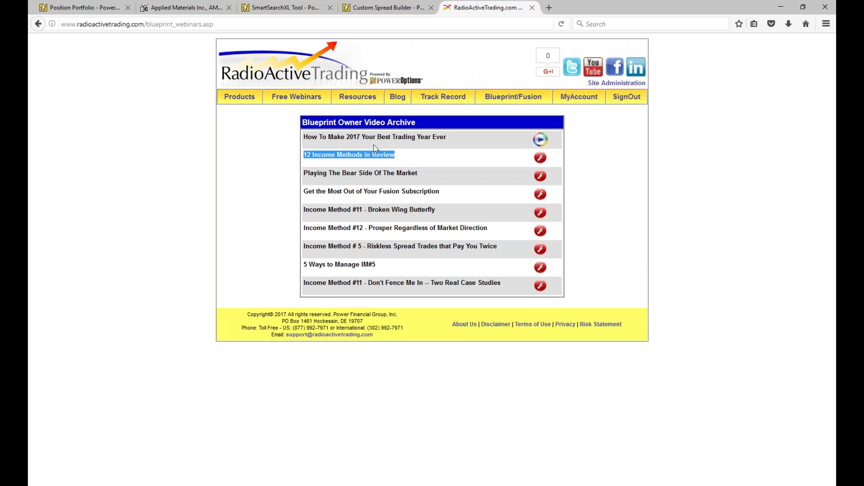
click(401, 155)
drag(304, 156, 428, 168)
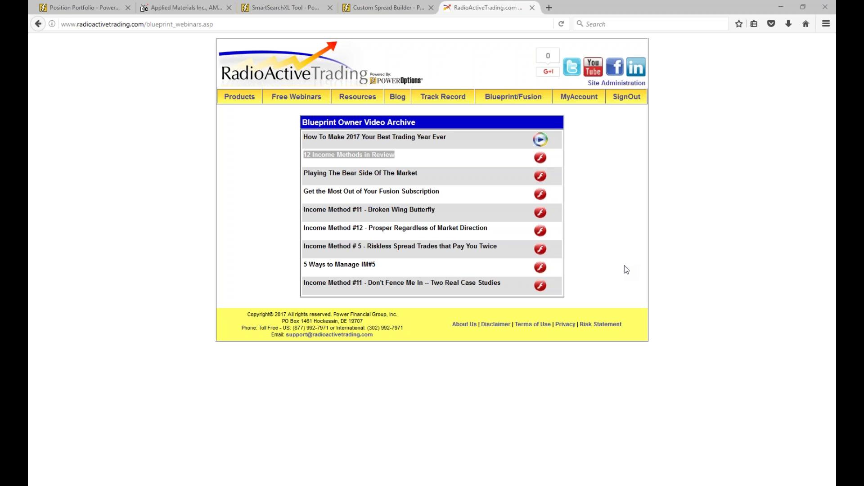
click(617, 182)
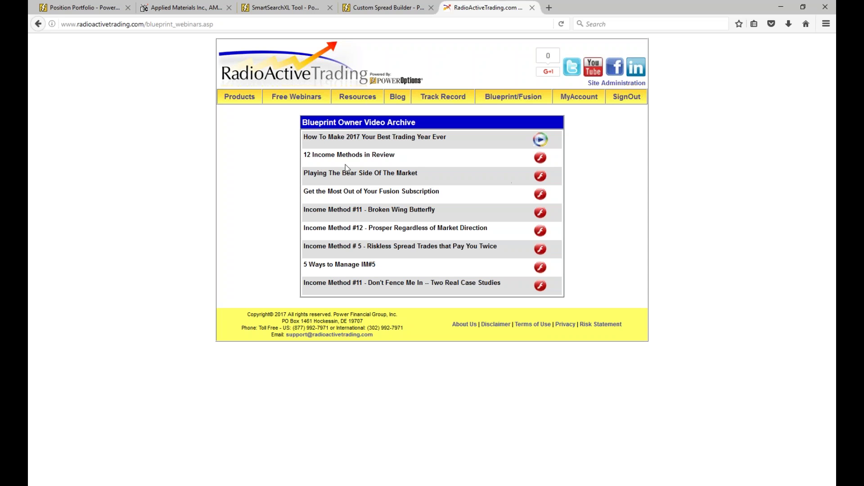
drag(303, 155, 405, 162)
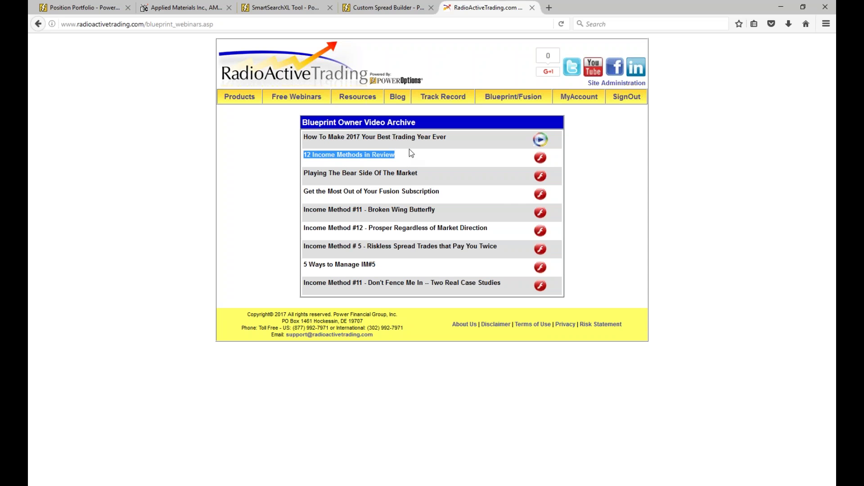
- On the EBAY spread analysis, circle the 35.00 and 37.00 calls in pen, link them to the chart's peak, and clear the marks
click(377, 7)
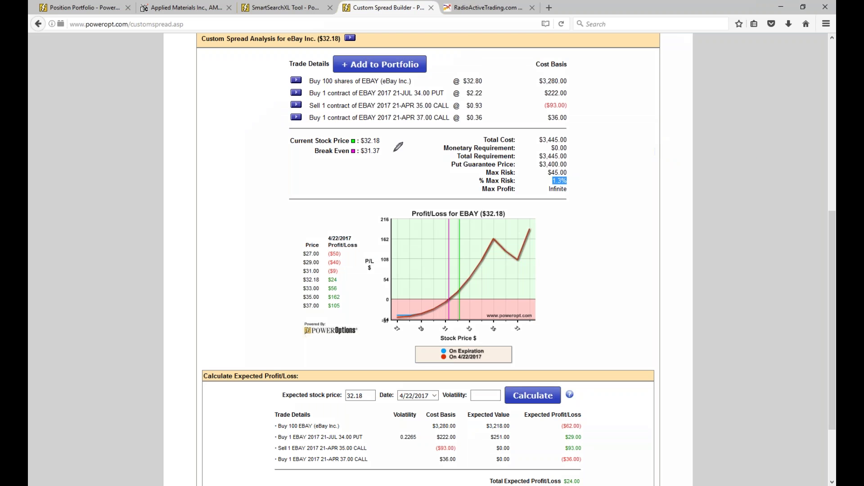
mouse_move(435, 103)
mouse_down()
mouse_move(423, 95)
mouse_move(402, 118)
mouse_move(472, 107)
mouse_move(448, 89)
mouse_move(421, 96)
mouse_up()
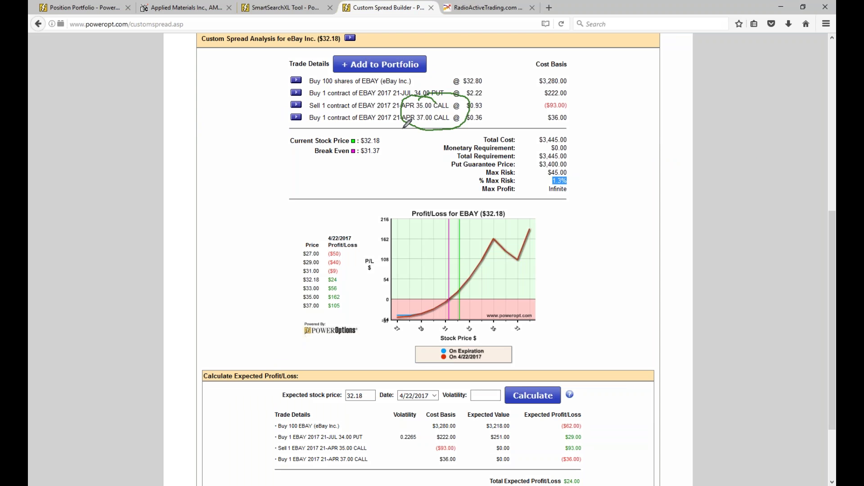
mouse_move(404, 127)
mouse_down()
mouse_move(458, 205)
mouse_move(504, 244)
mouse_up()
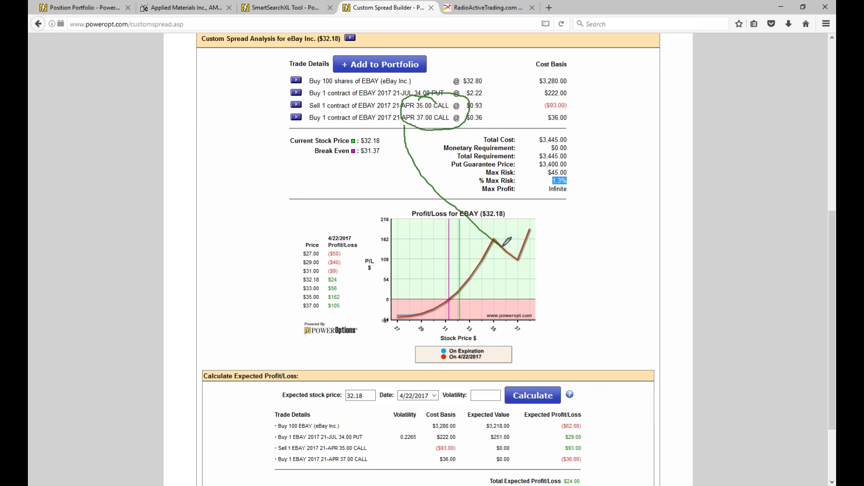
drag(540, 210, 553, 225)
drag(454, 108, 449, 122)
key(e)
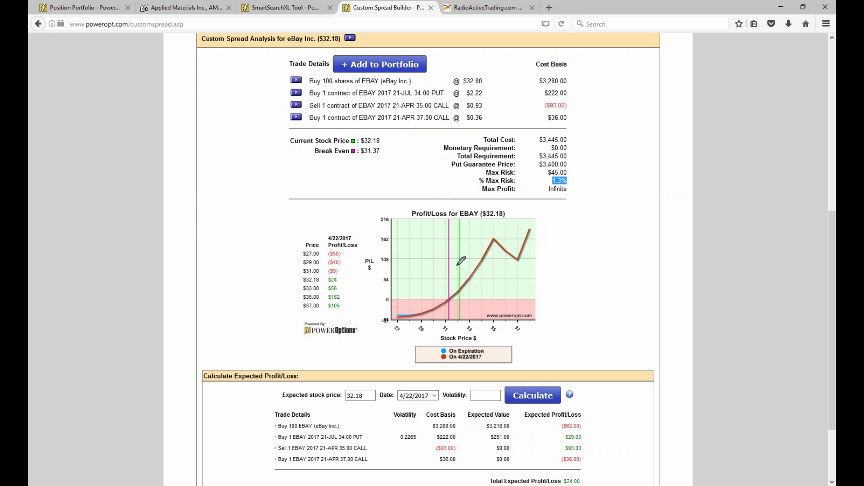
- Mark the 35.00 call, the call prices and the chart's peak, dip and upward path in pen, and clear the marks
drag(492, 237, 493, 245)
drag(412, 107, 449, 103)
drag(507, 251, 568, 263)
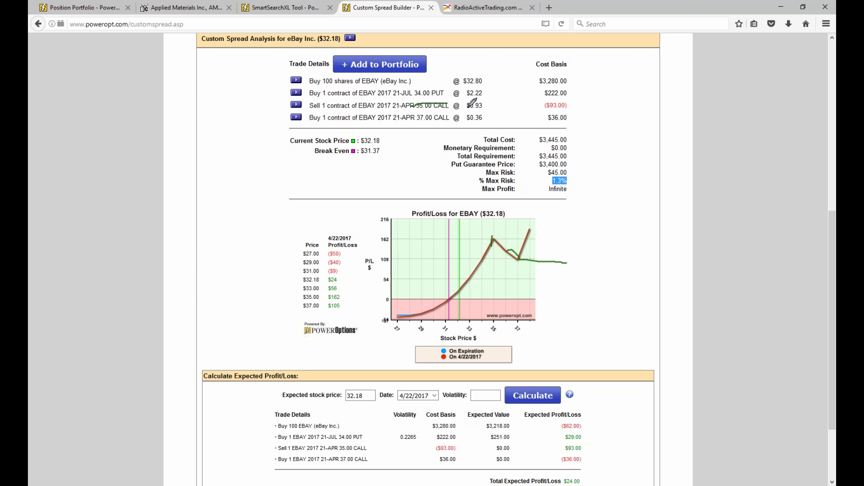
mouse_move(482, 102)
mouse_down()
mouse_move(500, 127)
mouse_move(486, 125)
mouse_up()
mouse_move(581, 98)
mouse_down()
mouse_move(615, 136)
mouse_move(601, 142)
mouse_up()
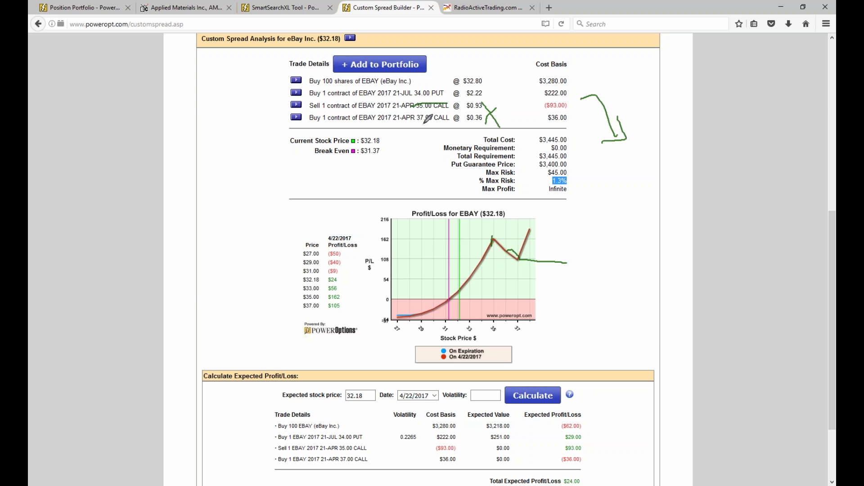
drag(418, 107, 473, 104)
mouse_move(442, 310)
mouse_down()
mouse_move(494, 271)
mouse_move(508, 249)
mouse_move(527, 253)
mouse_move(630, 139)
mouse_up()
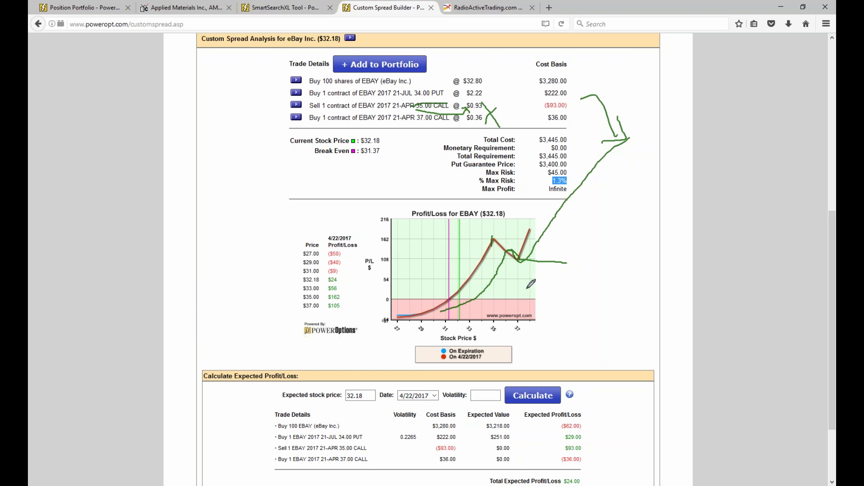
mouse_move(493, 247)
mouse_down()
mouse_move(508, 246)
mouse_move(500, 255)
mouse_up()
key(e)
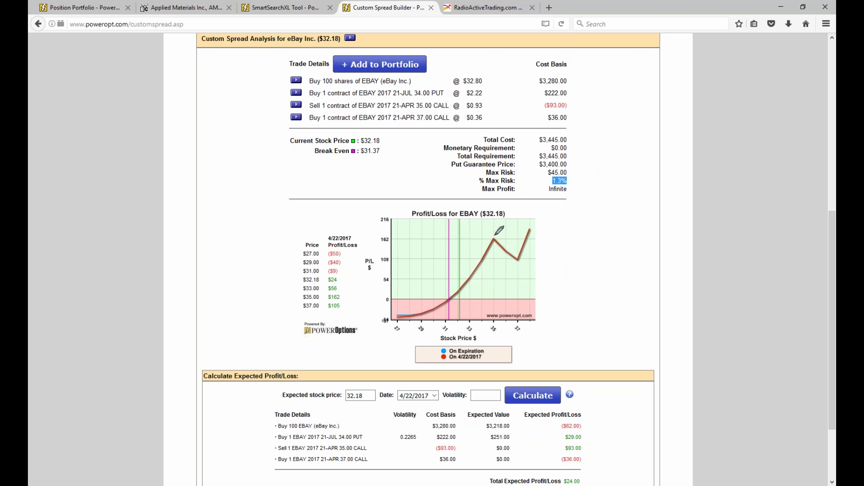
- Circle the chart's profit peak, mark its dip, sketch lower payoff curves beneath the line, and clear the marks
drag(503, 244, 493, 235)
mouse_move(469, 267)
mouse_down()
mouse_move(537, 265)
mouse_move(509, 264)
mouse_move(525, 266)
mouse_up()
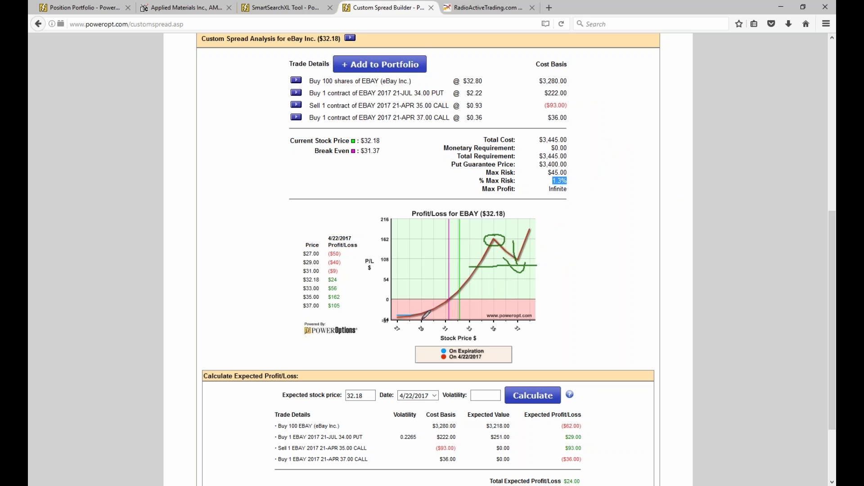
mouse_move(422, 316)
mouse_down()
mouse_move(464, 306)
mouse_move(486, 280)
mouse_move(507, 305)
mouse_move(558, 248)
mouse_up()
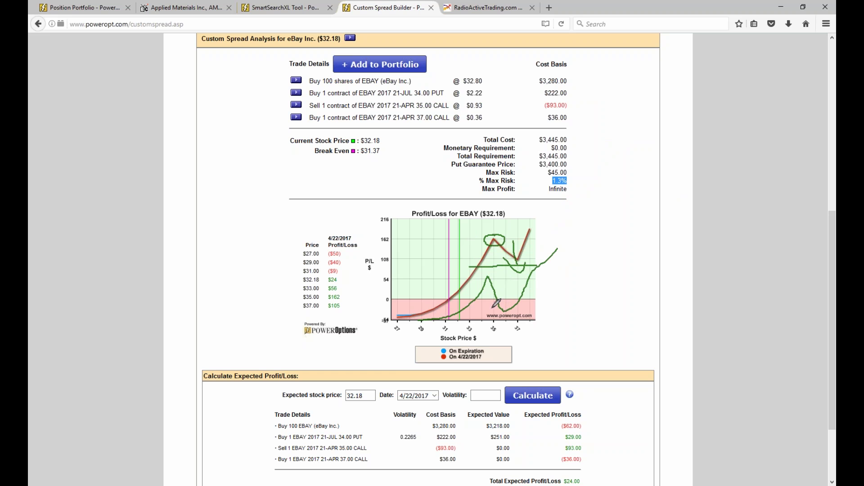
mouse_move(448, 309)
mouse_down()
mouse_move(519, 301)
mouse_move(555, 269)
mouse_move(540, 274)
mouse_move(548, 285)
mouse_up()
key(e)
- Sketch a rising stock path across the EBAY chart, circle the profit peak and dip, and clear the marks
mouse_move(452, 299)
mouse_down()
mouse_move(517, 268)
mouse_move(548, 223)
mouse_move(560, 223)
mouse_move(561, 235)
mouse_up()
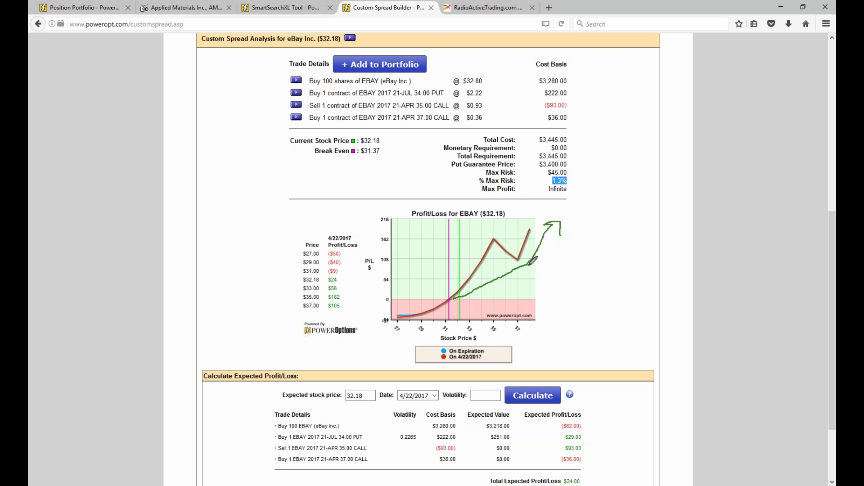
drag(492, 299, 543, 296)
mouse_move(498, 234)
mouse_down()
mouse_move(511, 234)
mouse_move(491, 240)
mouse_move(507, 249)
mouse_move(497, 230)
mouse_up()
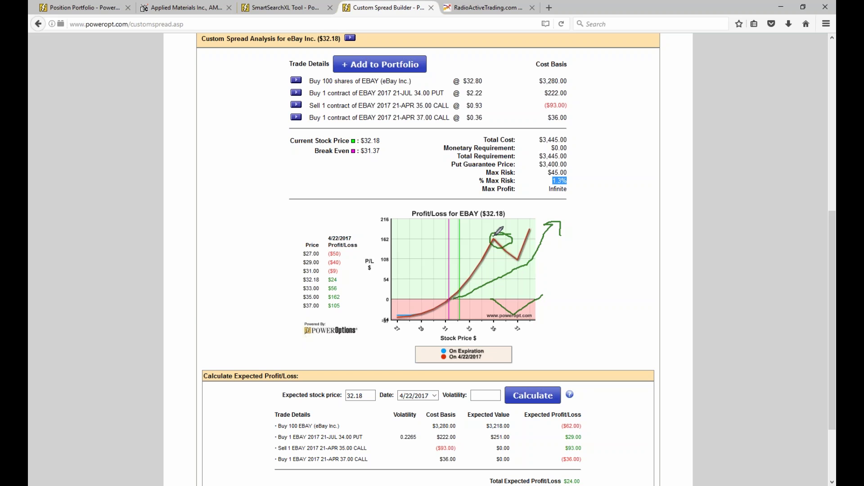
mouse_move(499, 234)
mouse_down()
mouse_move(494, 246)
mouse_move(513, 245)
mouse_move(511, 261)
mouse_move(518, 252)
mouse_move(521, 259)
mouse_move(506, 264)
mouse_move(523, 266)
mouse_up()
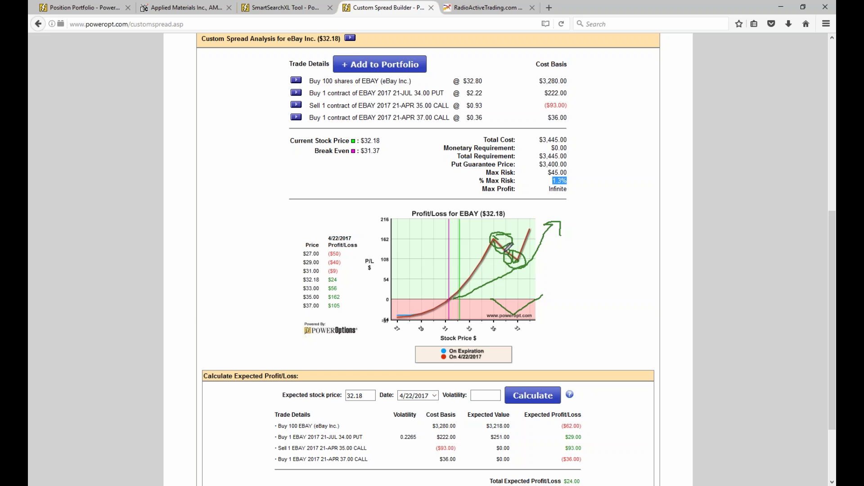
mouse_move(497, 232)
mouse_down()
mouse_move(504, 242)
mouse_move(542, 239)
mouse_up()
key(e)
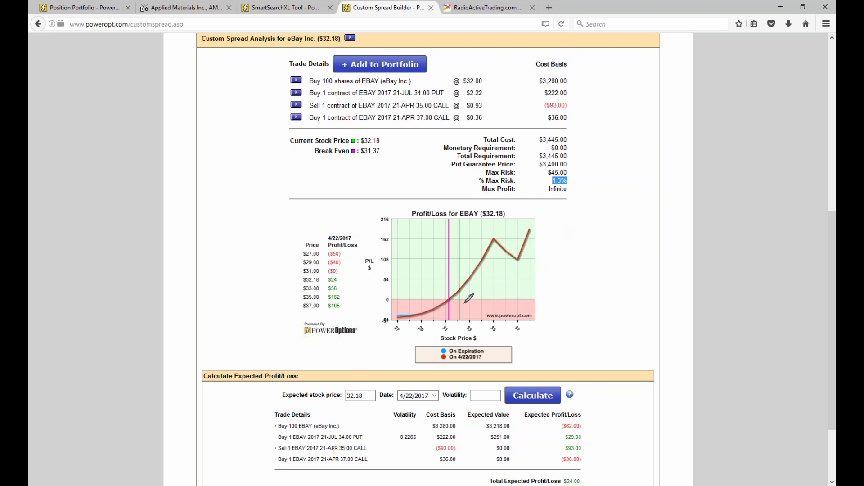
- Underline the 35.00 call, mark the chart's peak and dip, and handwrite 21 and 35 above the peak in pen
drag(396, 113, 434, 112)
drag(490, 233, 493, 241)
drag(519, 255, 525, 253)
click(393, 122)
drag(546, 249, 568, 252)
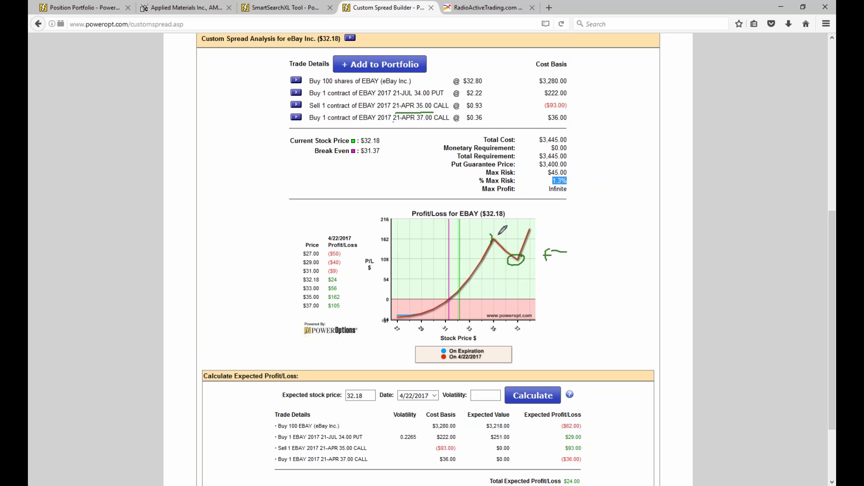
drag(497, 235, 502, 247)
mouse_move(489, 230)
mouse_down()
mouse_move(507, 236)
mouse_move(494, 218)
mouse_move(513, 226)
mouse_move(538, 221)
mouse_up()
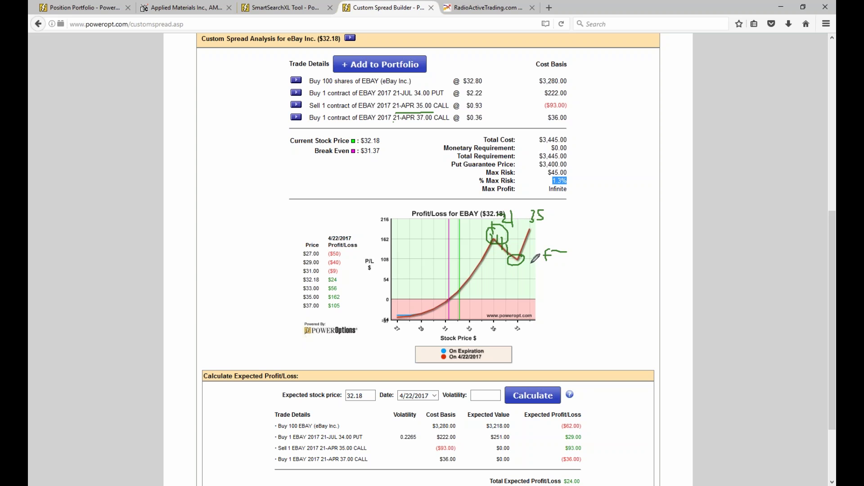
- Draw arrows around the dip, handwrite 37 and 38 beside the chart, link the 37.00 call to the dip, and clear the marks
mouse_move(517, 263)
mouse_down()
mouse_move(526, 262)
mouse_move(522, 276)
mouse_move(541, 266)
mouse_move(541, 284)
mouse_up()
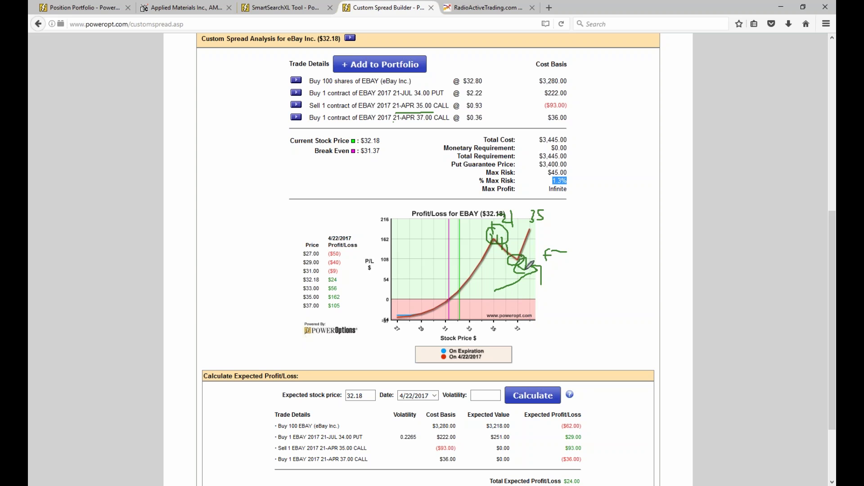
mouse_move(509, 230)
mouse_down()
mouse_move(567, 232)
mouse_move(578, 216)
mouse_move(598, 250)
mouse_move(595, 263)
mouse_move(609, 267)
mouse_up()
mouse_move(544, 212)
mouse_down()
mouse_move(612, 284)
mouse_move(606, 291)
mouse_move(617, 275)
mouse_up()
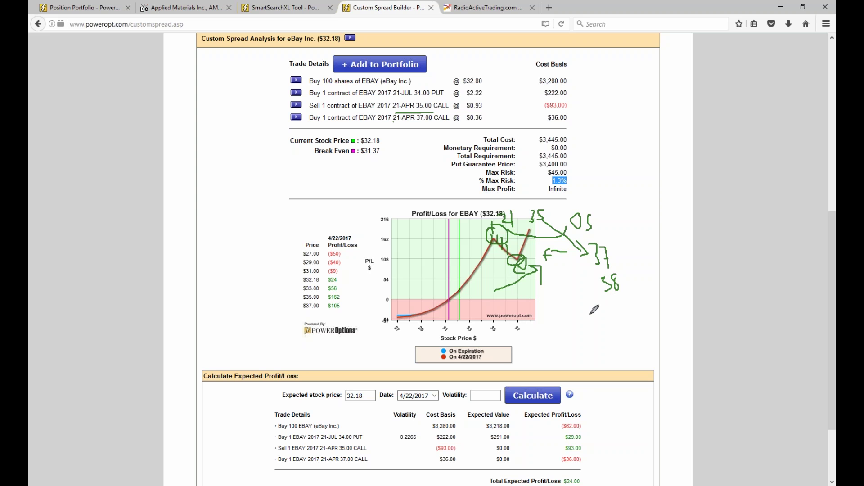
mouse_move(521, 257)
mouse_down()
mouse_move(560, 219)
mouse_move(623, 223)
mouse_up()
drag(520, 254, 528, 259)
mouse_move(414, 124)
mouse_down()
mouse_move(478, 225)
mouse_move(531, 261)
mouse_up()
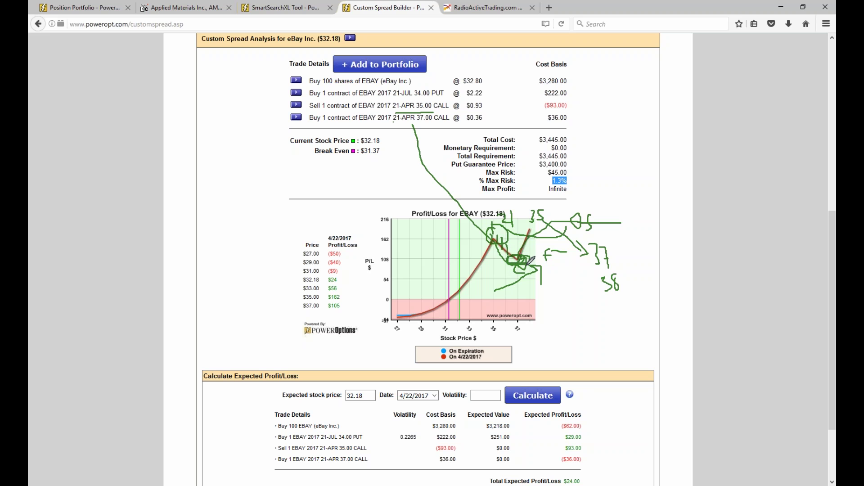
mouse_move(620, 273)
mouse_down()
mouse_move(599, 269)
mouse_move(604, 301)
mouse_move(621, 272)
mouse_up()
key(e)
- Circle the chart's profit peak and dip, handwrite "IM" by the peak, and draw a dashed upward path below the dip
mouse_move(495, 231)
mouse_down()
mouse_move(484, 238)
mouse_move(504, 240)
mouse_move(495, 232)
mouse_up()
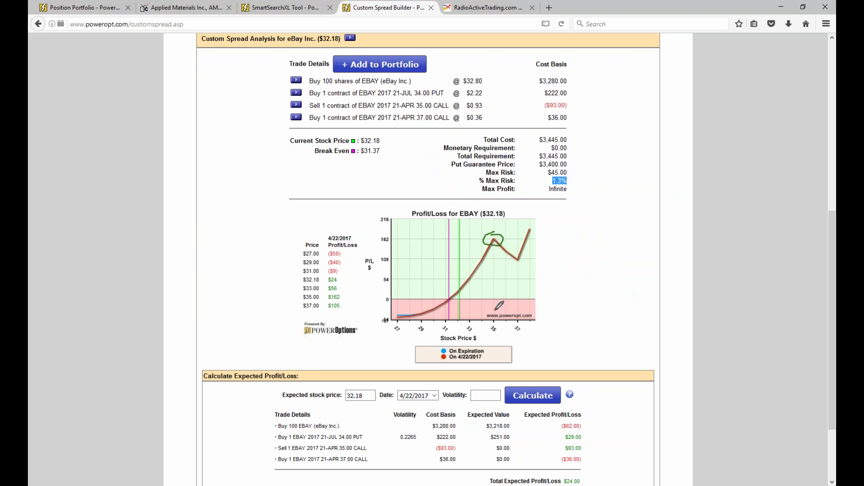
drag(502, 227, 522, 218)
mouse_move(525, 254)
mouse_down()
mouse_move(513, 262)
mouse_move(523, 256)
mouse_up()
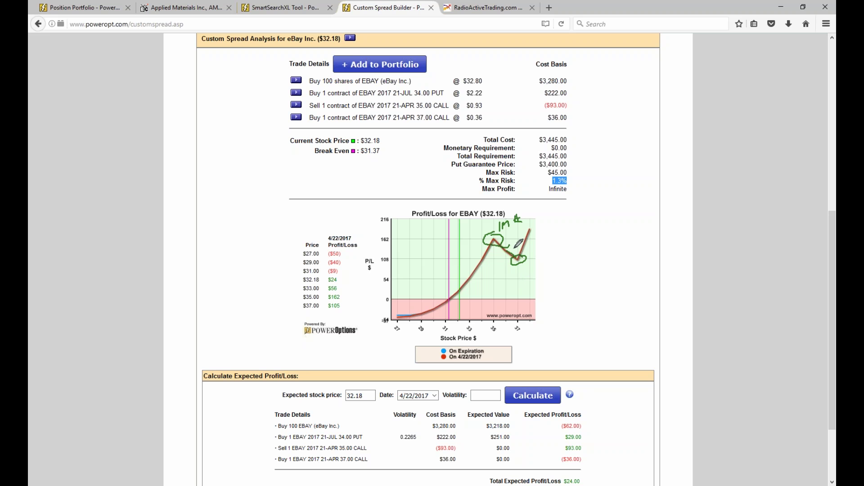
mouse_move(504, 234)
mouse_down()
mouse_move(522, 224)
mouse_move(577, 226)
mouse_up()
mouse_move(490, 294)
mouse_down()
mouse_move(541, 263)
mouse_move(504, 254)
mouse_move(529, 262)
mouse_move(523, 253)
mouse_up()
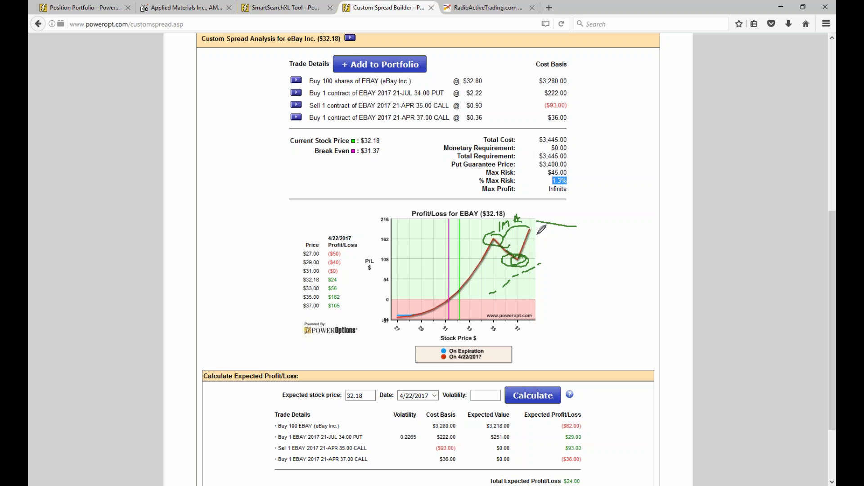
- Handwrite a label and the strikes 37 and 38 beside the EBAY chart, and clear all pen marks
drag(542, 236, 546, 242)
mouse_move(577, 237)
mouse_down()
mouse_move(588, 250)
mouse_move(582, 280)
mouse_move(594, 266)
mouse_up()
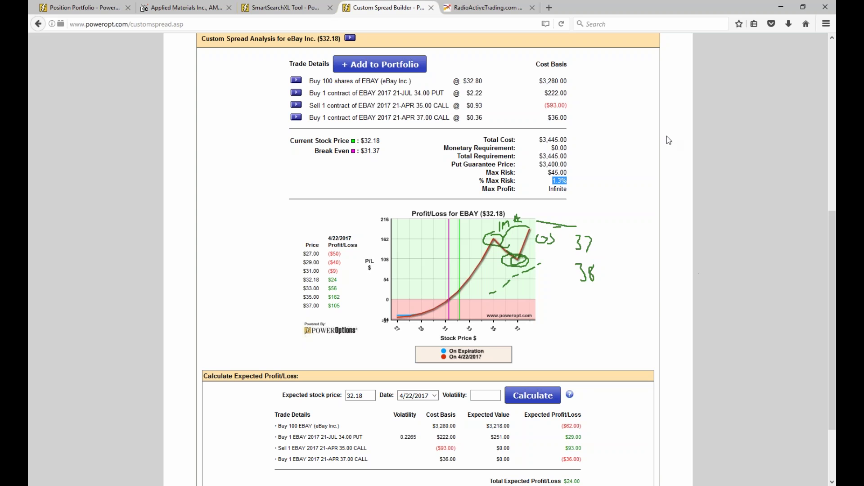
key(e)
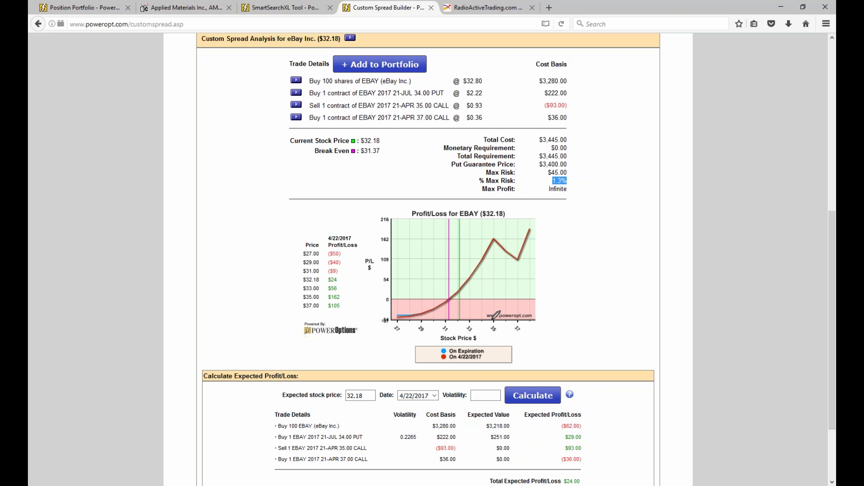
- Draw a dashed line from the 35 price up to the circled profit peak and add strokes beside it
mouse_move(493, 317)
mouse_down()
mouse_move(495, 232)
mouse_move(504, 234)
mouse_up()
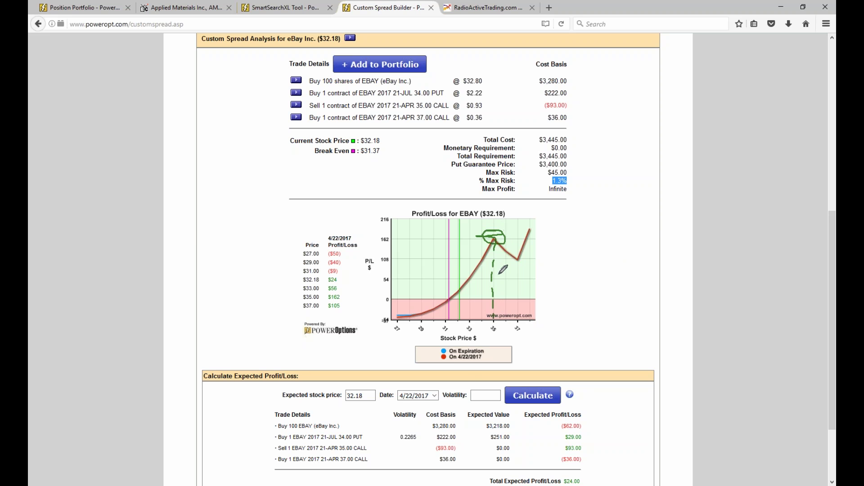
drag(445, 302, 503, 299)
mouse_move(463, 261)
mouse_down()
mouse_move(492, 247)
mouse_move(489, 281)
mouse_up()
- Remove the 21-APR 37.00 call from the EBAY spread and resubmit the analysis
scroll(598, 215, up, 4)
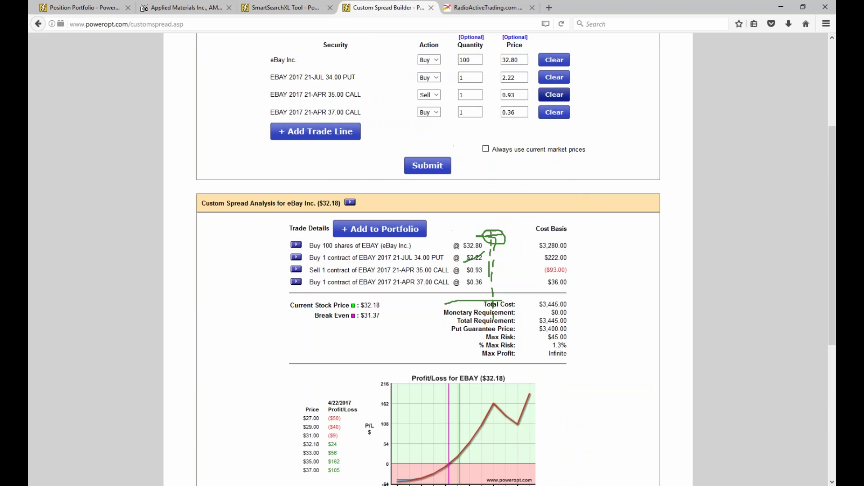
click(550, 113)
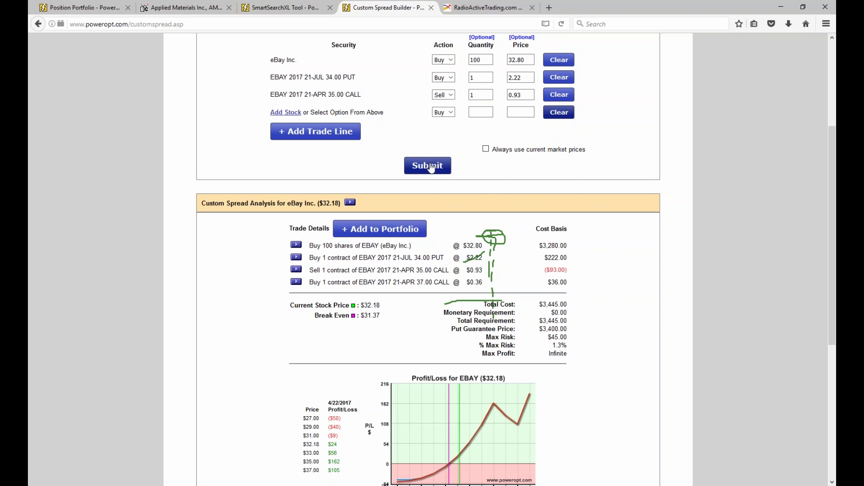
scroll(457, 354, down, 15)
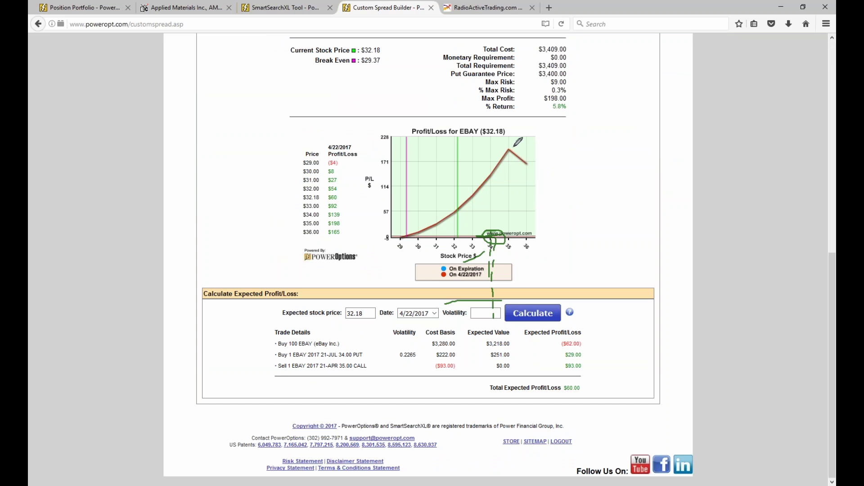
- Circle the new chart's profit peak, sketch a falling line past it and stock paths from the current price, and clear the marks
mouse_move(512, 145)
mouse_down()
mouse_move(502, 152)
mouse_move(504, 141)
mouse_up()
mouse_move(457, 209)
mouse_down()
mouse_move(488, 208)
mouse_move(521, 152)
mouse_move(552, 178)
mouse_up()
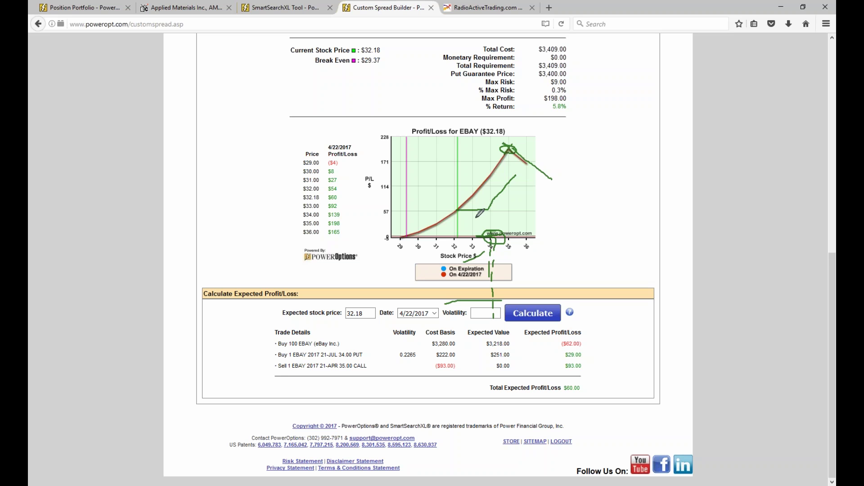
mouse_move(478, 209)
mouse_down()
mouse_move(521, 215)
mouse_move(523, 224)
mouse_up()
key(e)
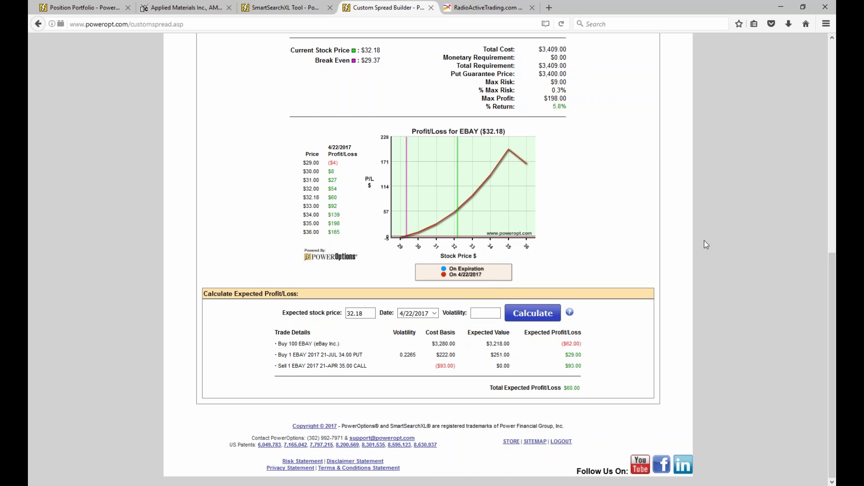
mouse_move(514, 149)
mouse_down()
mouse_move(498, 150)
mouse_move(520, 153)
mouse_move(505, 146)
mouse_up()
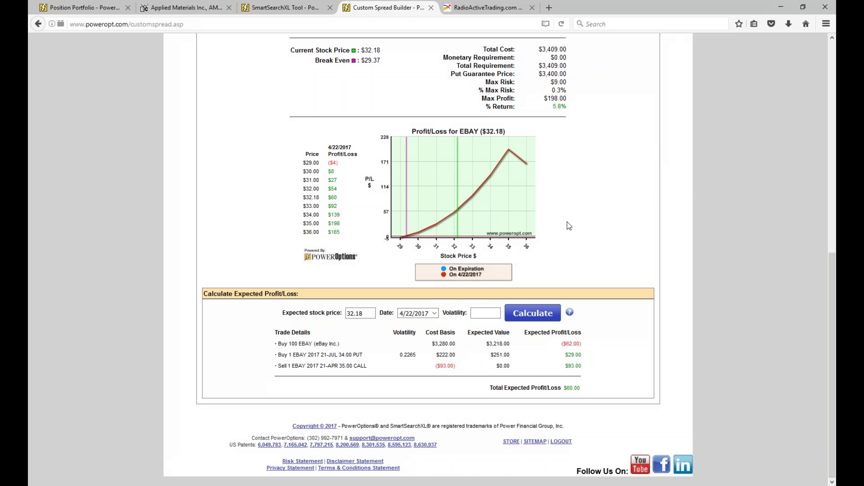
- Remove the 21-APR 35.00 call from the EBAY spread and resubmit the analysis with only the stock and put
scroll(581, 249, up, 8)
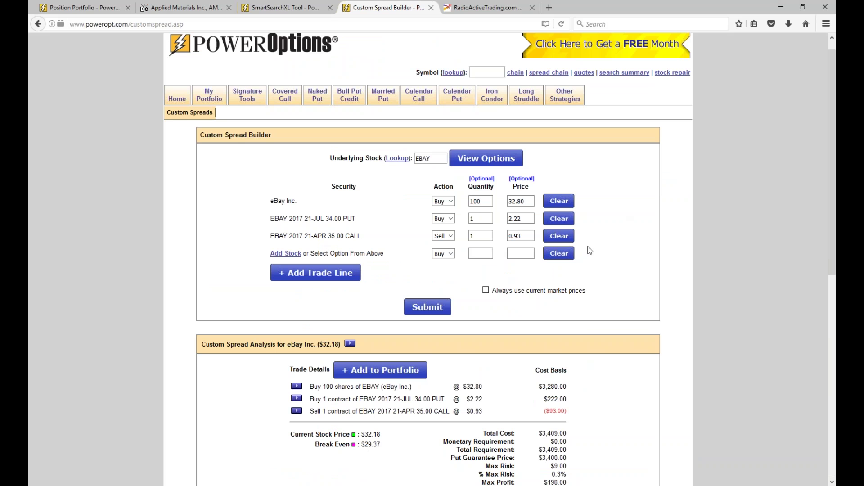
click(560, 236)
click(426, 307)
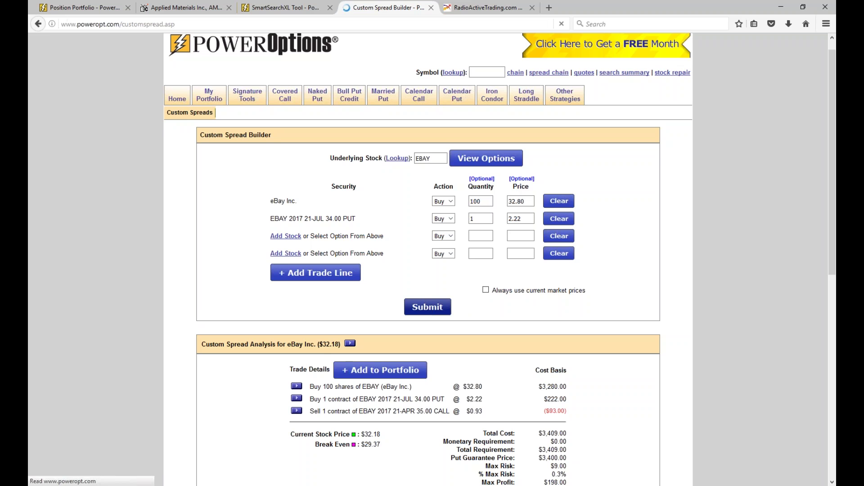
scroll(427, 270, down, 3)
scroll(427, 270, up, 2)
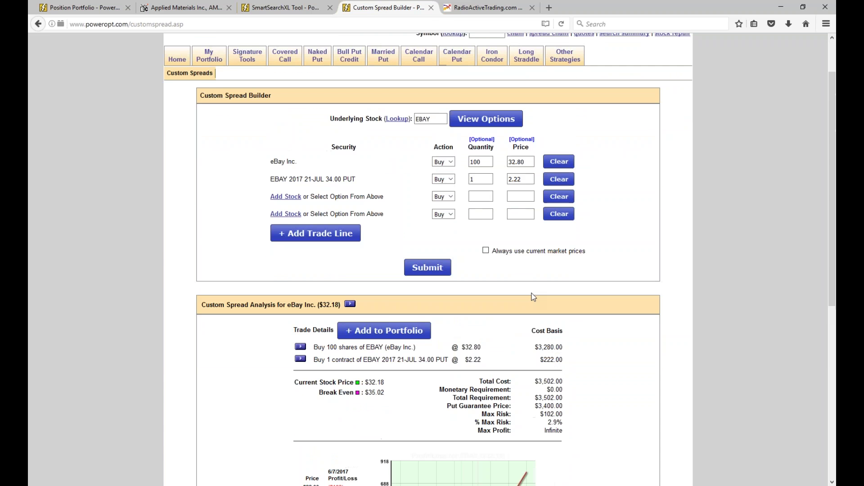
- Look up the option chain for EBAY from the naked put search results page
click(270, 8)
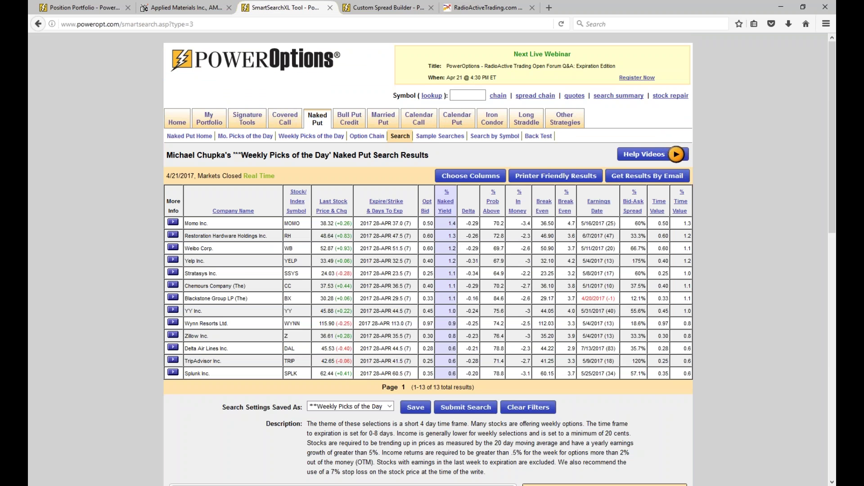
click(458, 100)
text(EBAY)
click(503, 97)
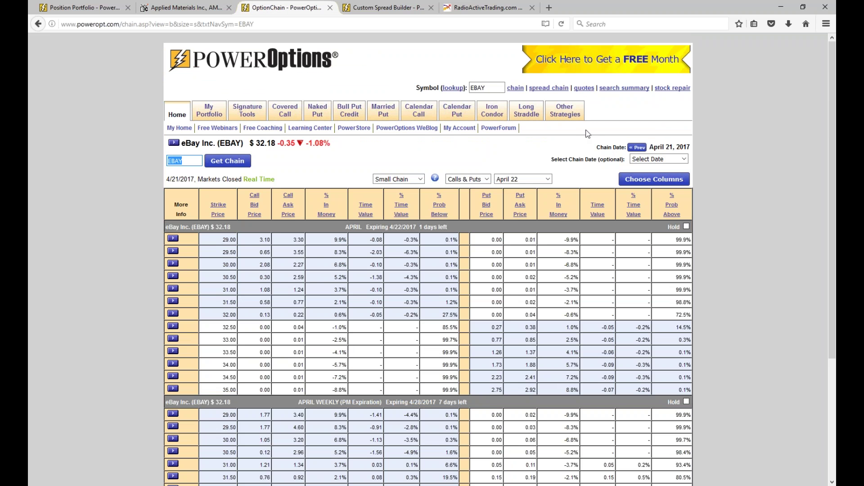
- Compare the EBAY transaction history on RadioActiveTrading with the stock and put analysis in the Custom Spread Builder
click(493, 9)
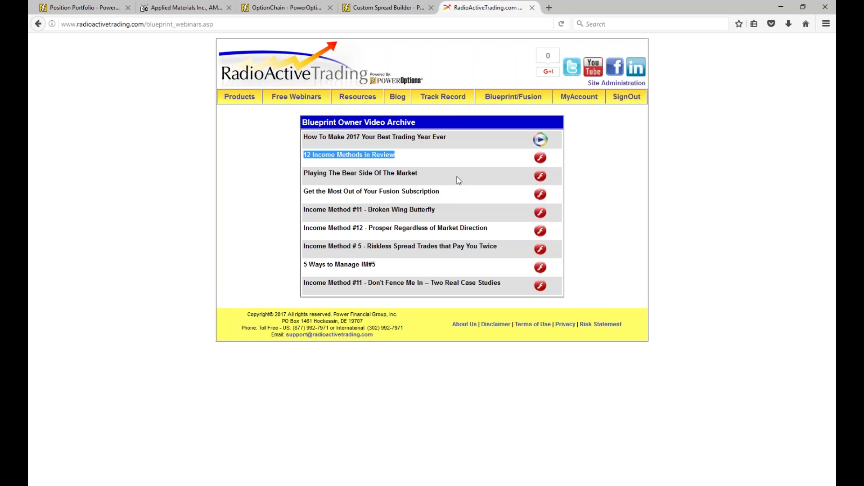
click(566, 104)
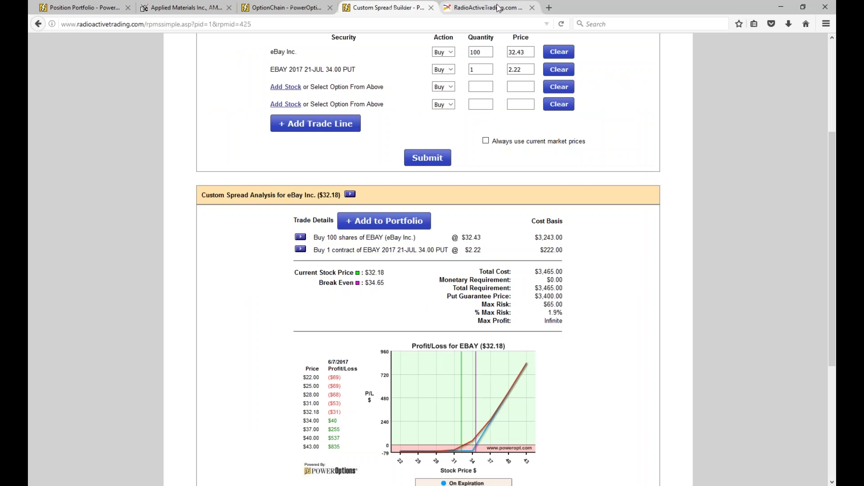
click(497, 8)
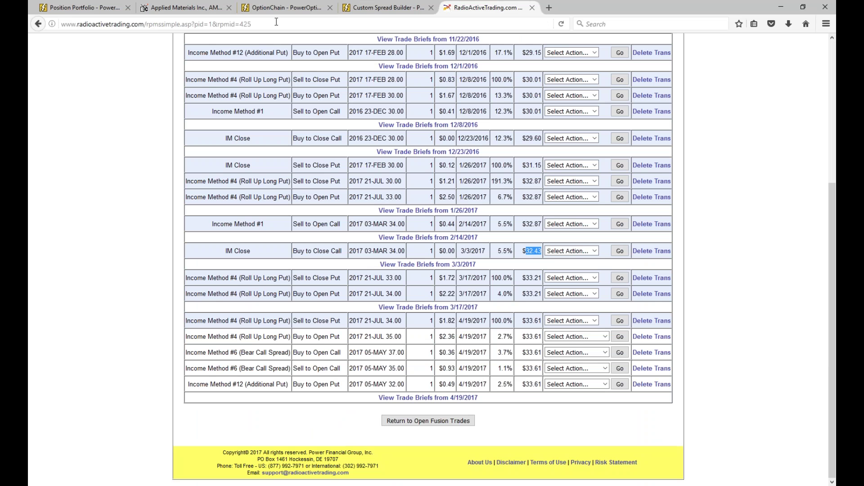
click(386, 8)
scroll(617, 328, down, 2)
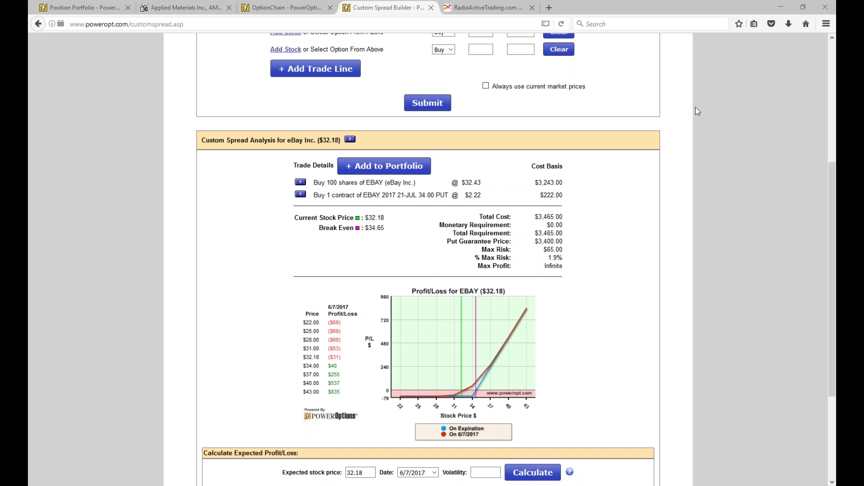
click(484, 8)
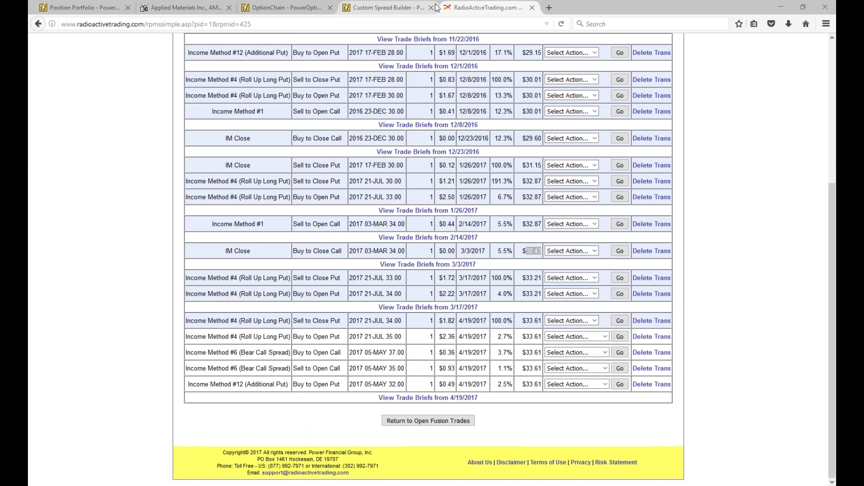
click(411, 7)
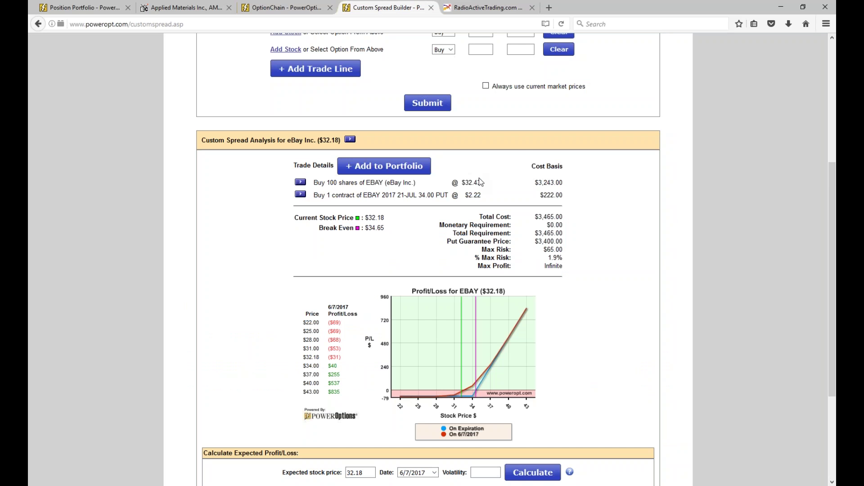
- Highlight the 21-JUL 34.00 put line with its $2.22 price and begin a pen note beside the trade details
drag(409, 195, 490, 203)
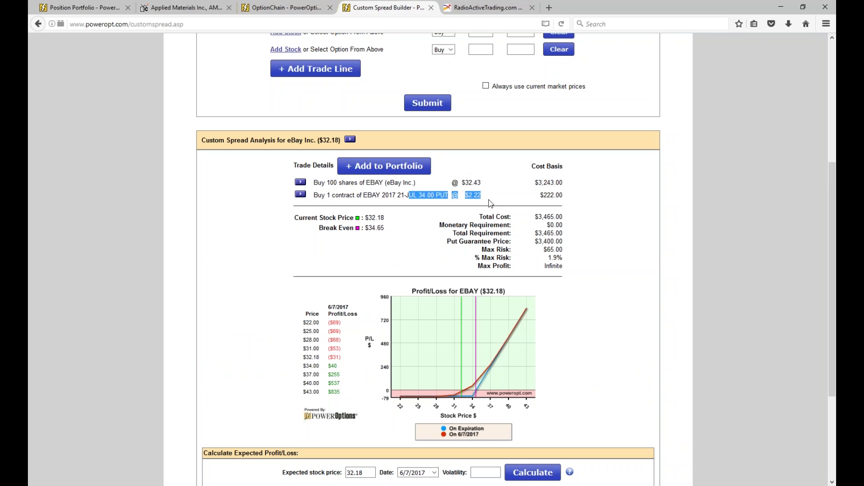
key(ctrl+2)
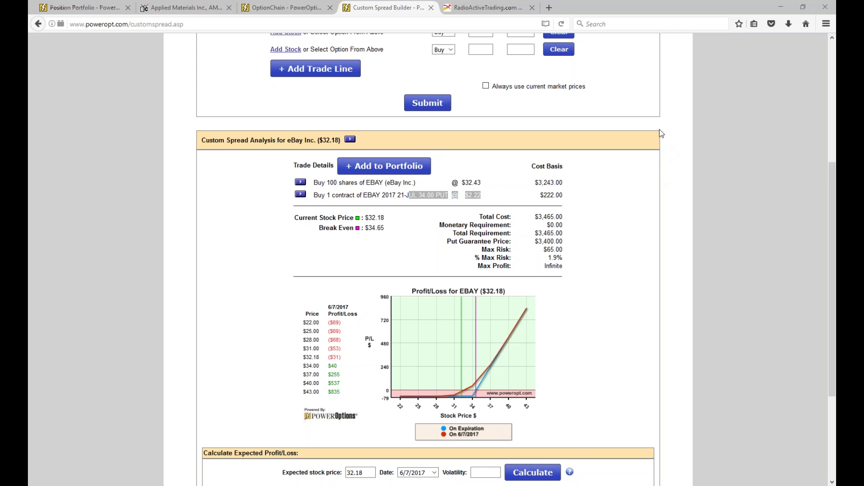
mouse_move(200, 164)
mouse_down()
mouse_move(211, 170)
mouse_move(218, 162)
mouse_move(222, 180)
mouse_move(235, 163)
mouse_move(244, 173)
mouse_move(250, 161)
mouse_up()
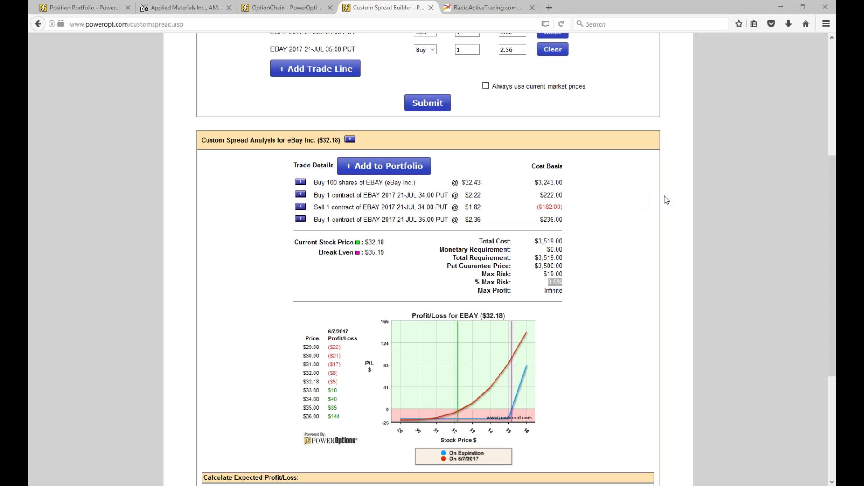
- Check-mark the four trade prices in pen, underline the 2.22 put price, and handwrite 34.65 beside the trade lines
scroll(615, 233, up, 5)
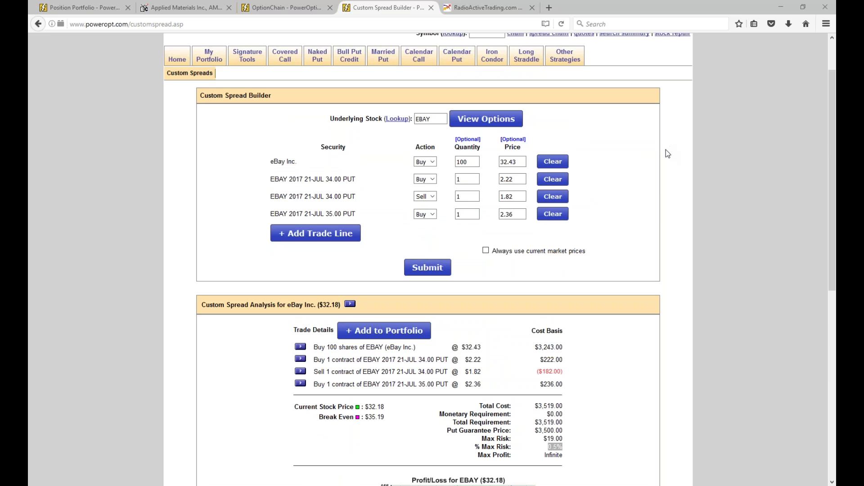
mouse_move(517, 159)
mouse_down()
mouse_move(534, 155)
mouse_move(526, 191)
mouse_up()
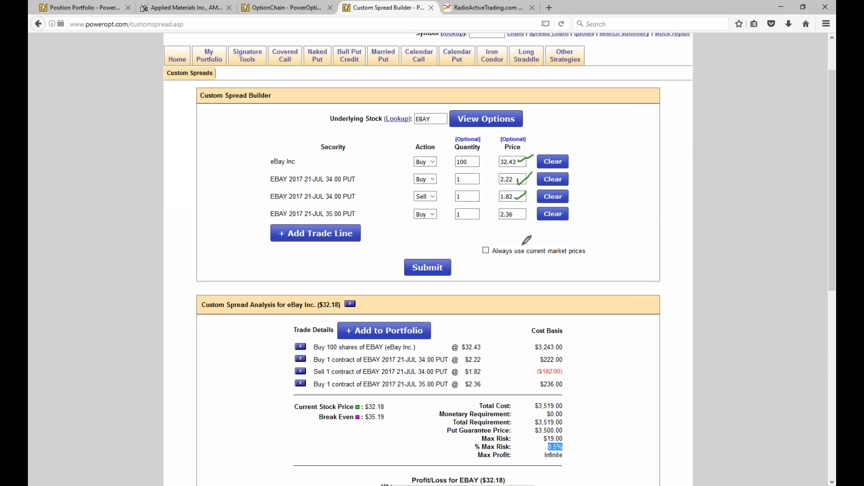
mouse_move(517, 212)
mouse_down()
mouse_move(522, 219)
mouse_move(536, 206)
mouse_up()
drag(529, 187, 473, 183)
mouse_move(578, 166)
mouse_down()
mouse_move(584, 185)
mouse_move(601, 168)
mouse_move(600, 186)
mouse_move(630, 176)
mouse_move(639, 189)
mouse_move(631, 193)
mouse_up()
click(606, 184)
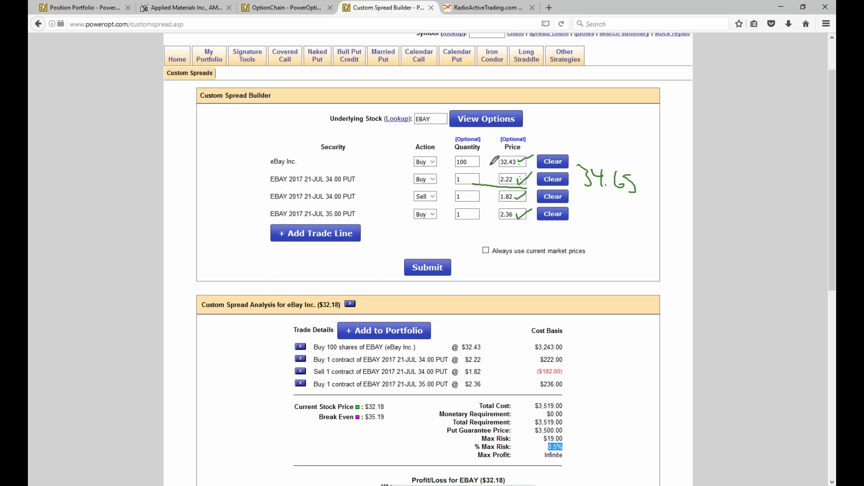
- Draw an arrow to the 32.43 stock price, handwrite 34.20 plus 1.82 as 36.02, and circle 1.37 beneath it
mouse_move(477, 161)
mouse_down()
mouse_move(496, 161)
mouse_move(490, 165)
mouse_up()
mouse_move(203, 153)
mouse_down()
mouse_move(216, 157)
mouse_move(207, 164)
mouse_move(240, 166)
mouse_move(243, 153)
mouse_move(248, 168)
mouse_move(254, 159)
mouse_move(245, 156)
mouse_up()
drag(208, 189, 246, 191)
click(220, 197)
click(193, 203)
mouse_move(194, 203)
mouse_down()
mouse_move(270, 204)
mouse_move(211, 226)
mouse_move(240, 210)
mouse_move(247, 221)
mouse_up()
click(228, 221)
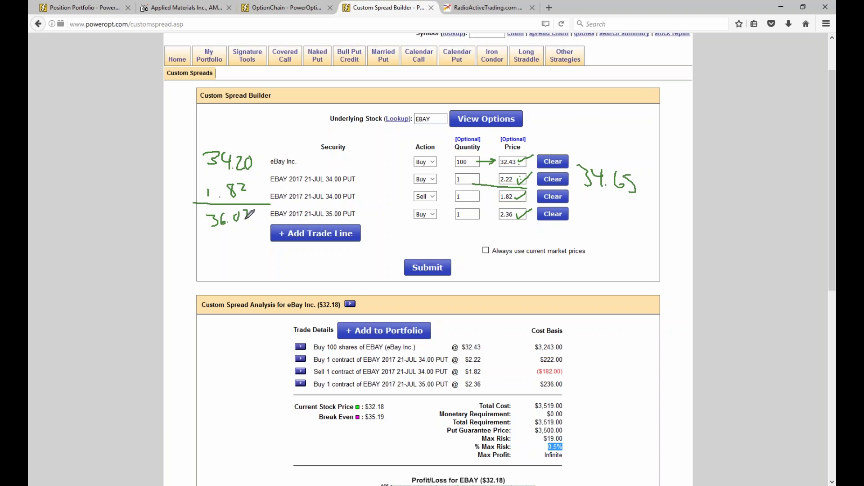
mouse_move(206, 238)
mouse_down()
mouse_move(207, 250)
mouse_move(221, 243)
mouse_move(216, 255)
mouse_move(241, 243)
mouse_move(234, 256)
mouse_move(201, 254)
mouse_move(219, 219)
mouse_up()
click(212, 253)
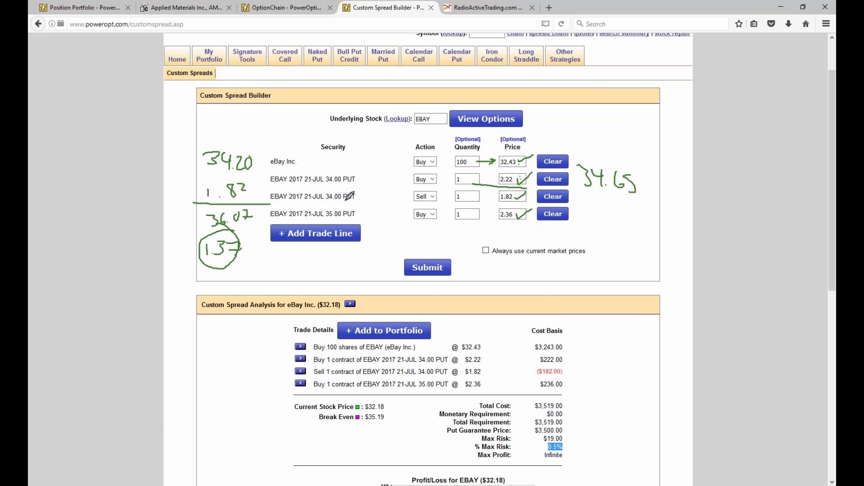
- Circle the 1.82 and 2.36 put prices and handwrite .54 and 1.00 below the 34.65 note
mouse_move(517, 187)
mouse_down()
mouse_move(530, 192)
mouse_move(512, 225)
mouse_move(531, 188)
mouse_up()
mouse_move(591, 216)
mouse_down()
mouse_move(588, 231)
mouse_move(603, 215)
mouse_move(626, 225)
mouse_up()
mouse_move(616, 215)
mouse_down()
mouse_move(603, 260)
mouse_move(620, 247)
mouse_up()
click(606, 260)
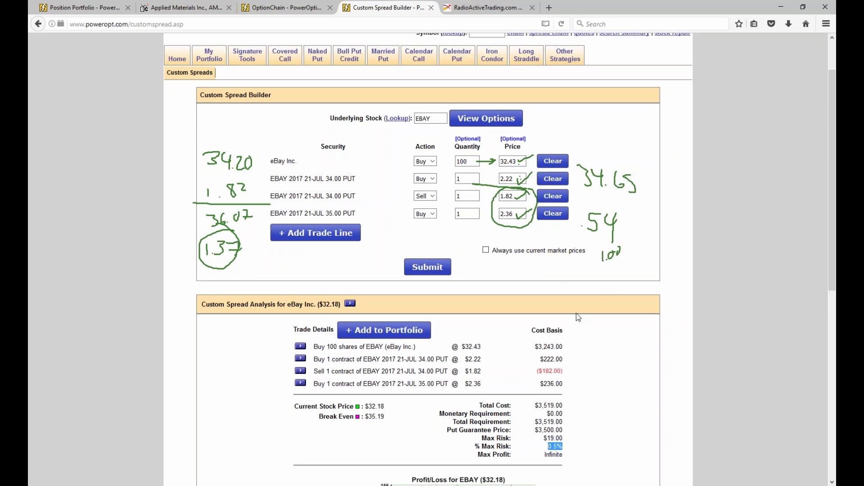
- Bracket off the first handwritten calculation, write 34.20 below it, and circle the $236.00 cost of the 35.00 put
scroll(577, 314, down, 3)
scroll(576, 313, down, 1)
click(543, 269)
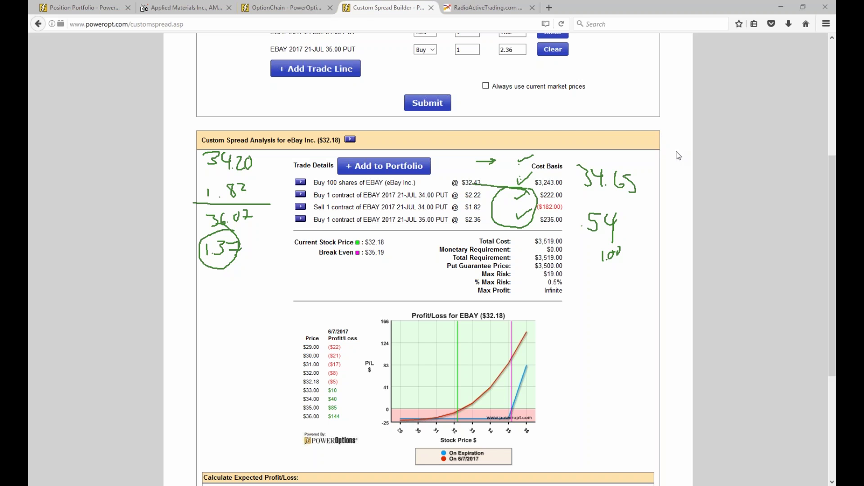
mouse_move(254, 154)
mouse_down()
mouse_move(279, 155)
mouse_move(269, 243)
mouse_move(180, 259)
mouse_up()
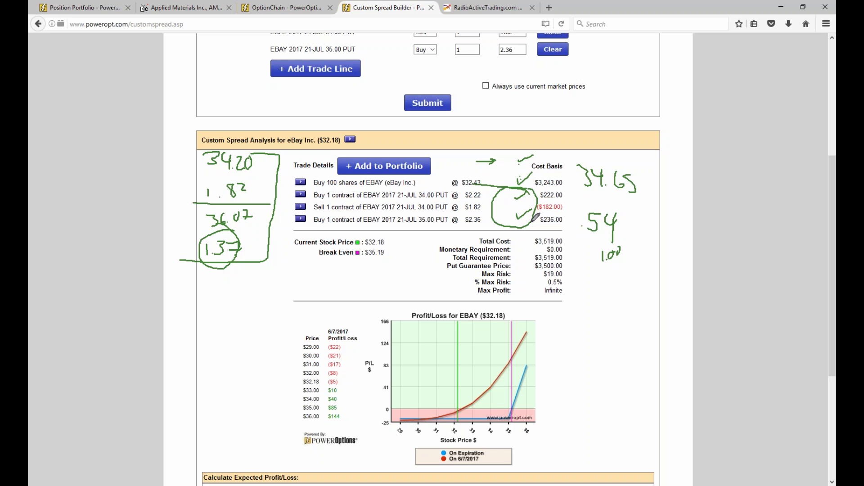
mouse_move(205, 289)
mouse_down()
mouse_move(220, 292)
mouse_move(218, 301)
mouse_move(242, 295)
mouse_move(234, 308)
mouse_move(248, 290)
mouse_move(244, 307)
mouse_move(255, 309)
mouse_move(260, 293)
mouse_move(263, 310)
mouse_up()
click(235, 307)
mouse_move(559, 212)
mouse_down()
mouse_move(540, 215)
mouse_move(565, 228)
mouse_move(547, 212)
mouse_up()
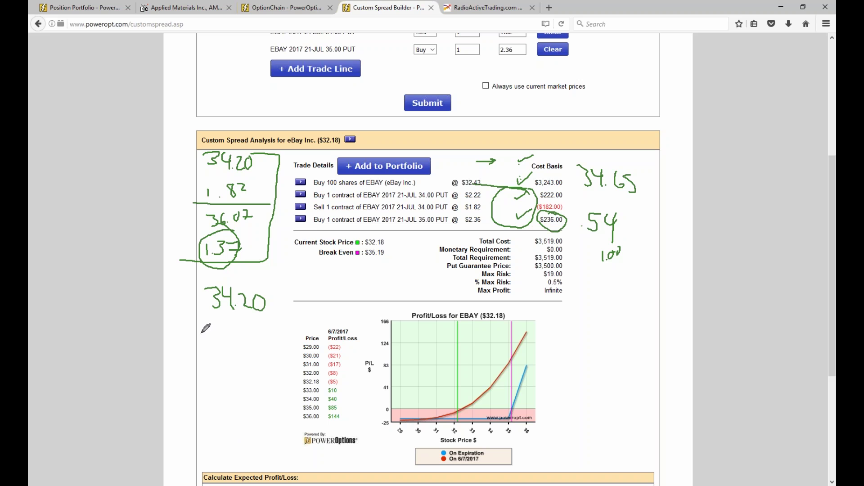
- Handwrite 2.34 beneath the lower 34.20, draw a sum line, and write the total 36.54
mouse_move(219, 322)
mouse_down()
mouse_move(229, 320)
mouse_move(230, 335)
mouse_move(266, 330)
mouse_move(262, 338)
mouse_up()
click(237, 333)
drag(198, 347, 287, 345)
drag(205, 367, 221, 392)
mouse_move(236, 359)
mouse_down()
mouse_move(238, 381)
mouse_move(241, 372)
mouse_move(258, 369)
mouse_move(257, 379)
mouse_move(283, 368)
mouse_move(276, 398)
mouse_up()
click(253, 377)
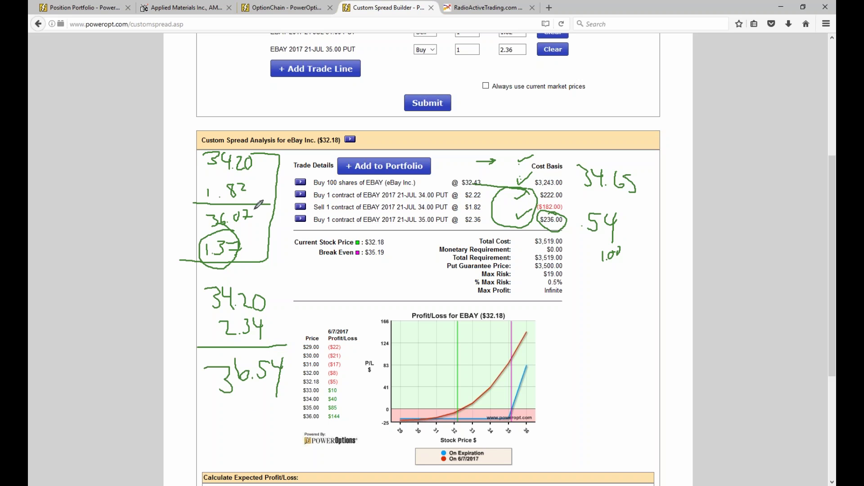
- Underline 34.65 and handwrite 35.19 with 1.35 beneath it beside the profit/loss chart
click(596, 185)
drag(580, 190, 650, 196)
mouse_move(566, 322)
mouse_down()
mouse_move(574, 340)
mouse_move(584, 333)
mouse_move(616, 349)
mouse_up()
click(604, 342)
drag(628, 319, 626, 355)
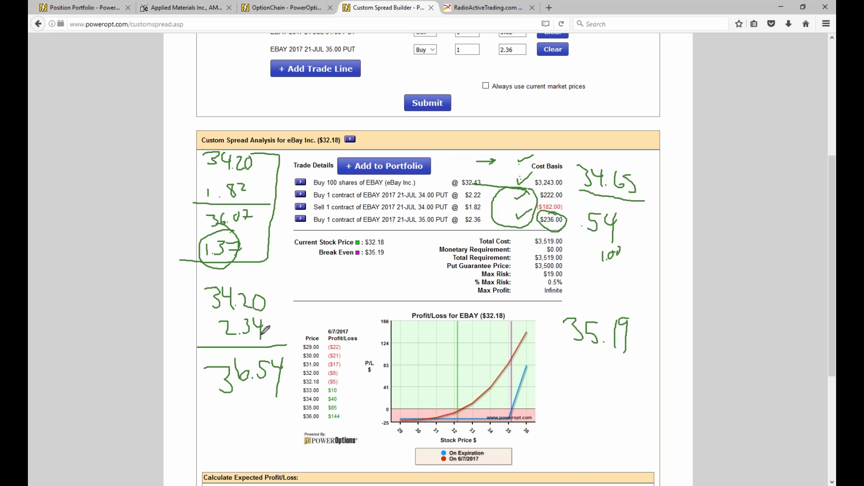
click(267, 320)
mouse_move(589, 360)
mouse_down()
mouse_move(590, 385)
mouse_move(613, 373)
mouse_move(606, 385)
mouse_up()
click(592, 384)
drag(630, 359, 619, 382)
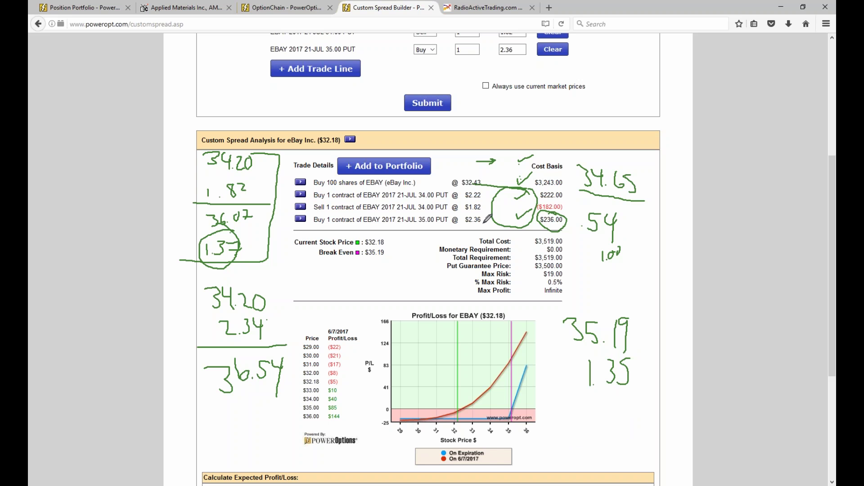
- Circle the $3,519.00 total cost and max risk figures, and draw arrows linking 1.37 to 1.35 and pointing across the profit/loss chart
mouse_move(570, 232)
mouse_down()
mouse_move(534, 234)
mouse_move(569, 239)
mouse_up()
mouse_move(253, 244)
mouse_down()
mouse_move(434, 334)
mouse_move(577, 374)
mouse_move(556, 387)
mouse_up()
mouse_move(260, 239)
mouse_down()
mouse_move(245, 251)
mouse_move(261, 266)
mouse_up()
mouse_move(568, 263)
mouse_down()
mouse_move(558, 261)
mouse_move(540, 291)
mouse_move(584, 270)
mouse_up()
mouse_move(504, 372)
mouse_down()
mouse_move(435, 361)
mouse_move(470, 408)
mouse_up()
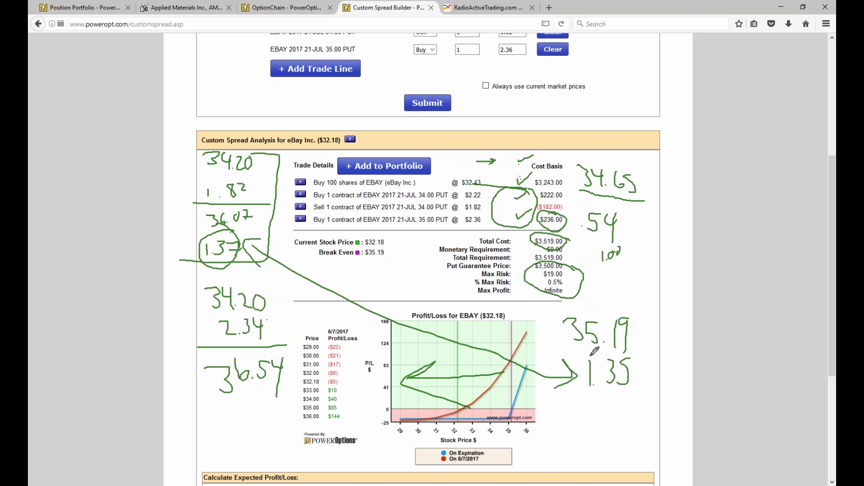
- Circle the handwritten .54 and 1.00 together, write 1.2 below them, and circle the 1.00 separately
mouse_move(633, 219)
mouse_down()
mouse_move(569, 216)
mouse_move(630, 280)
mouse_move(619, 210)
mouse_up()
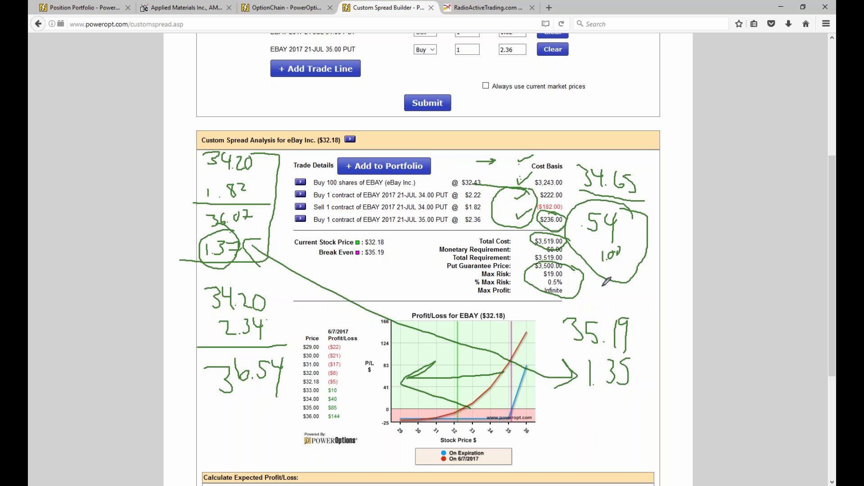
drag(616, 288, 638, 319)
mouse_move(635, 226)
mouse_down()
mouse_move(637, 263)
mouse_move(603, 236)
mouse_up()
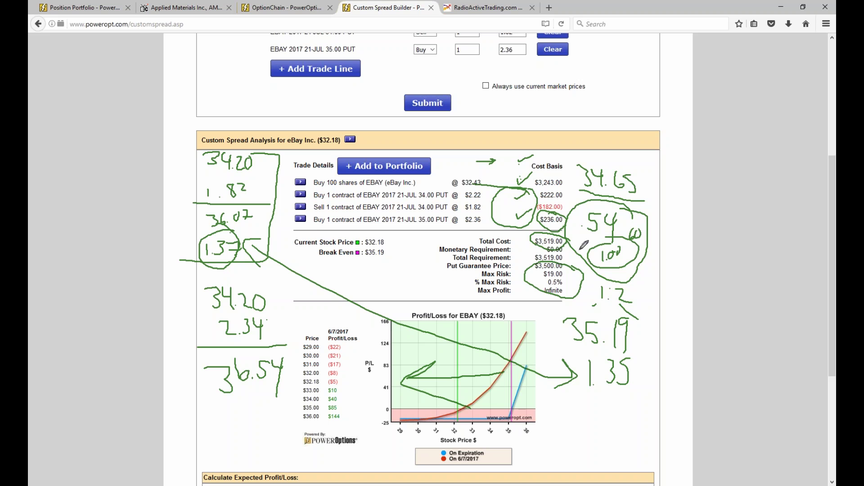
- Handwrite 1.00/.54 and 55 in the space above the profit/loss chart, and erase all drawings
mouse_move(363, 265)
mouse_down()
mouse_move(361, 273)
mouse_move(379, 267)
mouse_move(386, 275)
mouse_move(403, 265)
mouse_move(396, 291)
mouse_up()
click(367, 272)
click(386, 286)
mouse_move(397, 275)
mouse_down()
mouse_move(414, 283)
mouse_move(412, 292)
mouse_move(433, 286)
mouse_move(444, 269)
mouse_move(441, 282)
mouse_move(454, 278)
mouse_up()
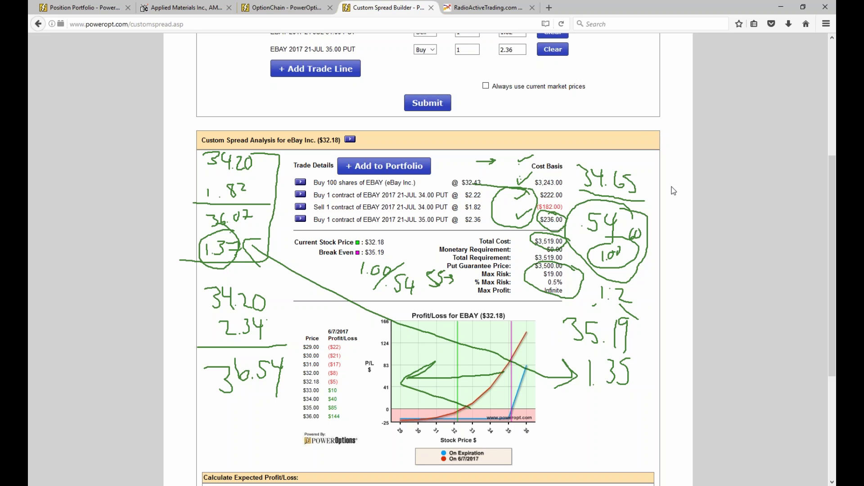
key(e)
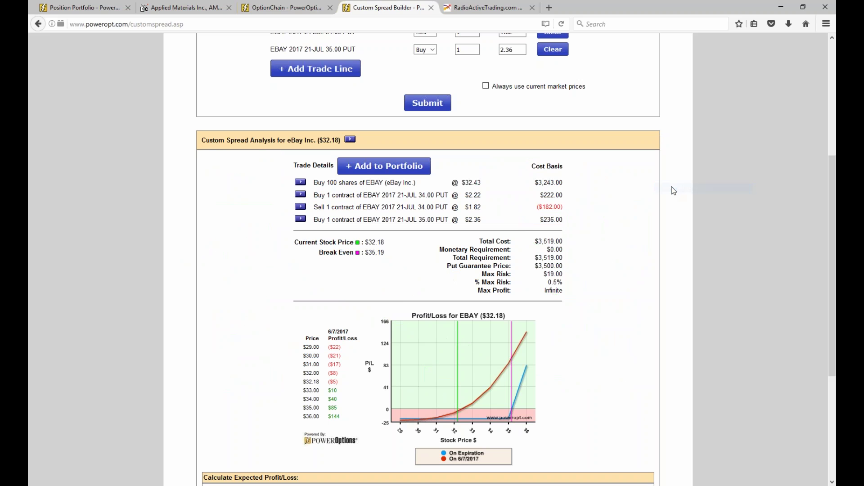
- Circle the total cost and the max risk values in pen, and mark the profit/loss chart's curve
mouse_move(549, 231)
mouse_down()
mouse_move(527, 238)
mouse_move(569, 250)
mouse_move(548, 232)
mouse_up()
mouse_move(563, 269)
mouse_down()
mouse_move(566, 280)
mouse_move(566, 270)
mouse_up()
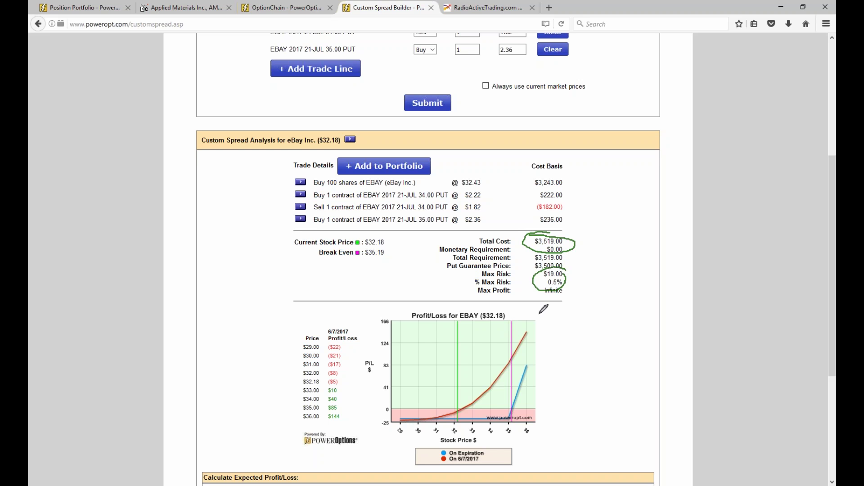
drag(435, 396, 498, 373)
- Add the EBAY May 5 2017 35.00 call and 37.00 call to the custom spread
scroll(616, 258, up, 5)
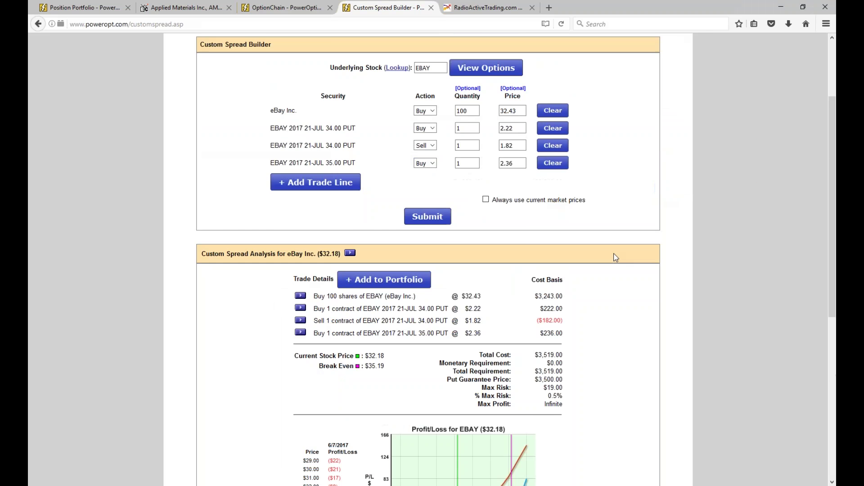
scroll(615, 257, down, 3)
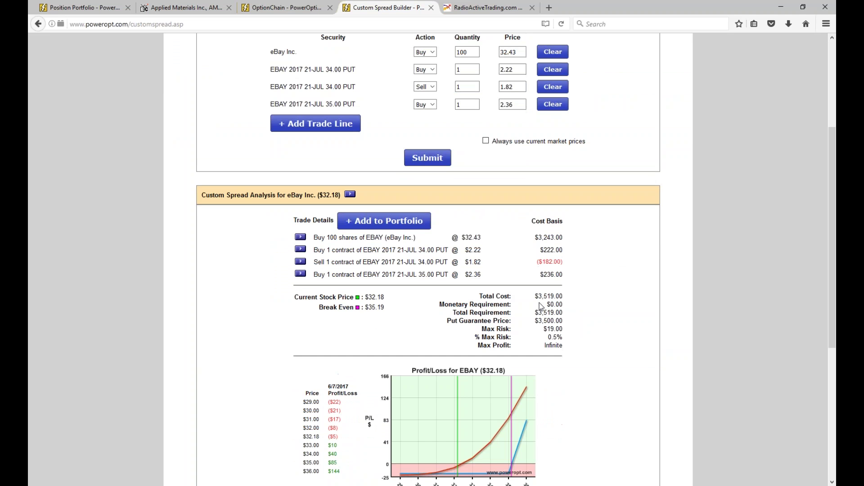
scroll(596, 304, up, 3)
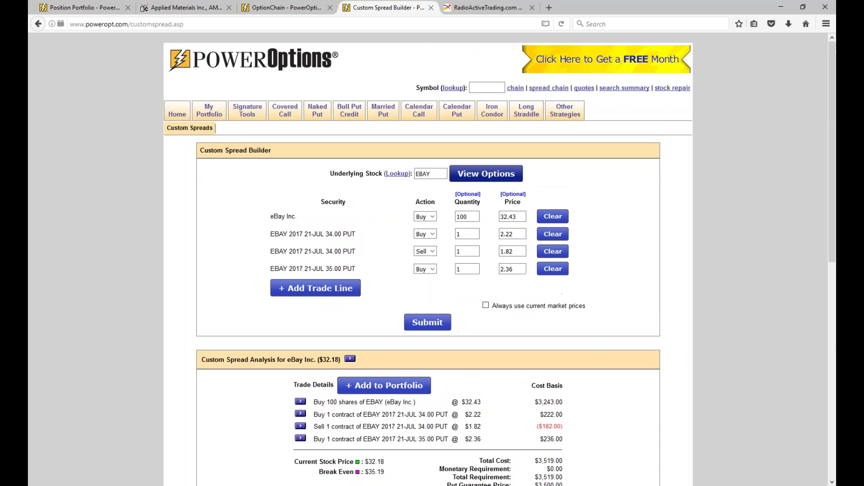
scroll(380, 176, down, 2)
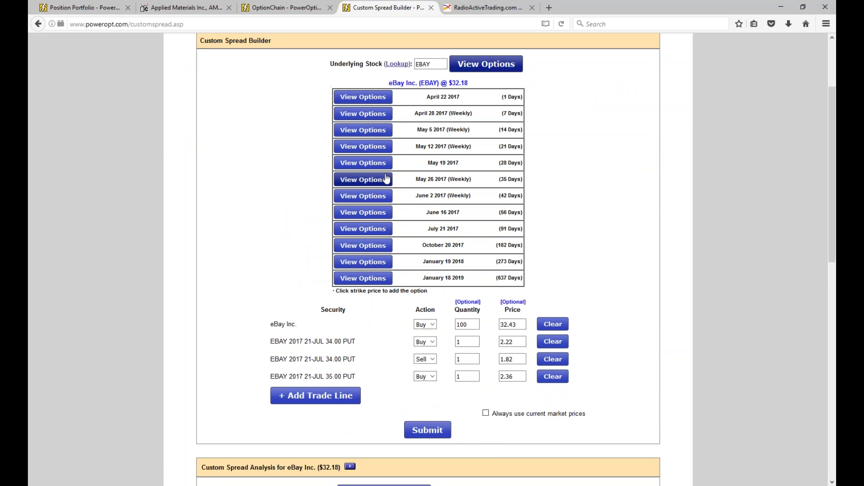
click(368, 130)
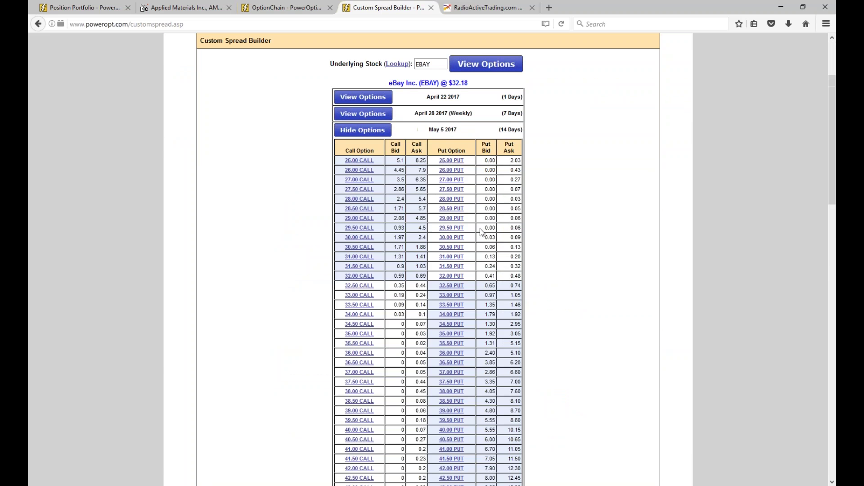
scroll(480, 232, down, 4)
click(366, 116)
click(372, 153)
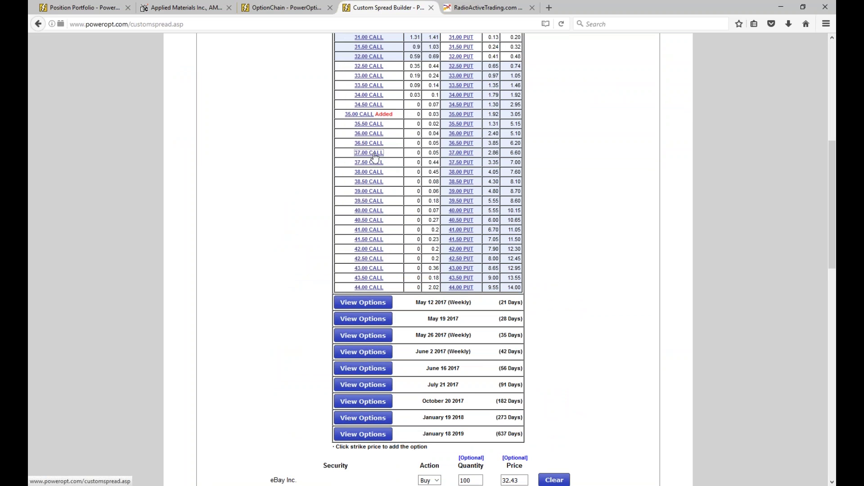
scroll(517, 292, down, 6)
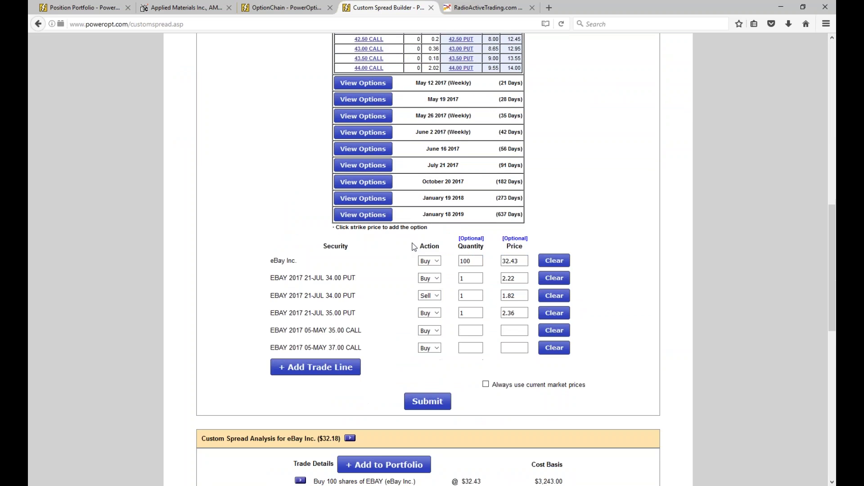
- Set the spread to sell 1 May 35.00 call at 0.93 and buy 1 May 37.00 call at 0.36, and submit it
click(430, 222)
click(426, 241)
click(471, 221)
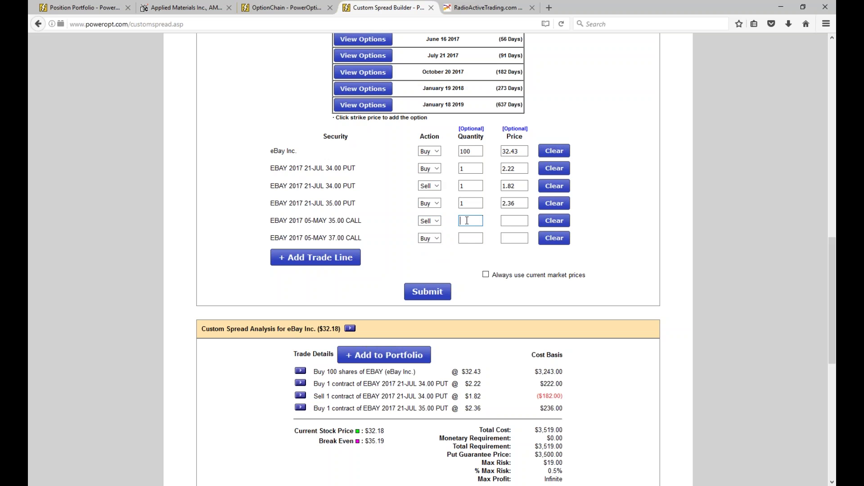
text(1)
click(517, 222)
text(0.93)
click(475, 244)
text(1)
click(514, 238)
click(413, 292)
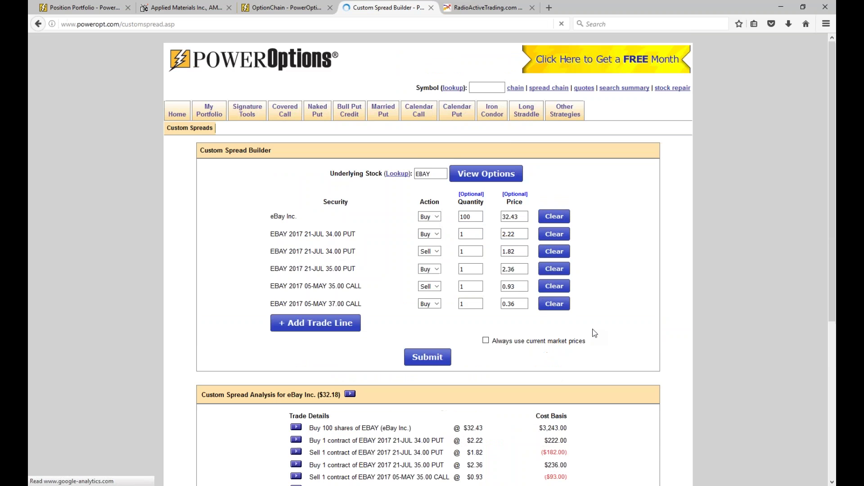
- Extend the payoff curve upward in pen, mark its lower-price section, and erase all drawings
scroll(593, 333, down, 6)
mouse_move(490, 293)
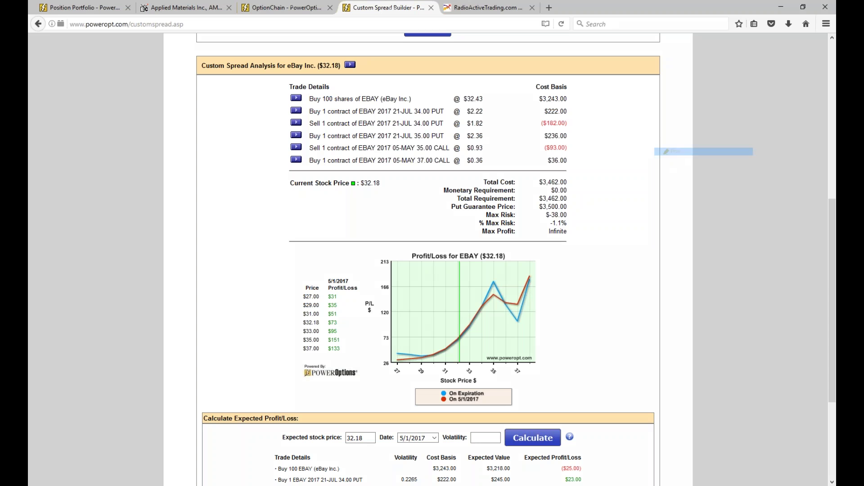
drag(531, 282, 584, 200)
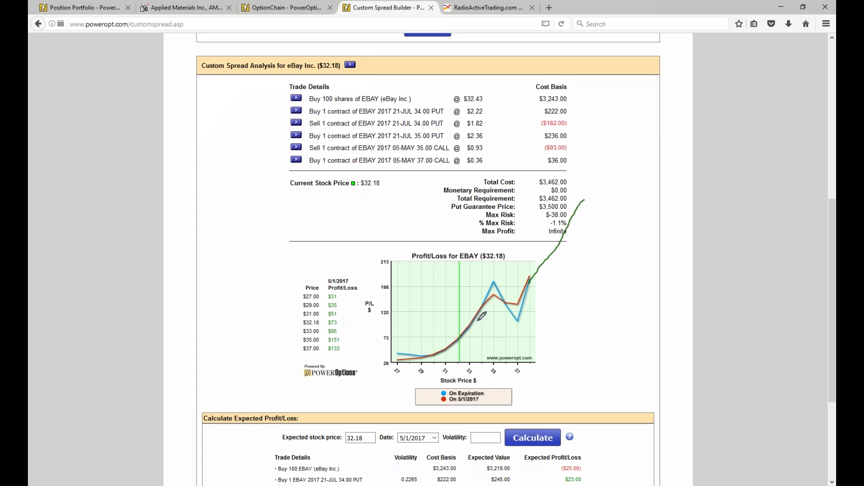
drag(465, 333, 424, 347)
mouse_move(571, 212)
mouse_down()
mouse_move(538, 216)
mouse_move(578, 205)
mouse_up()
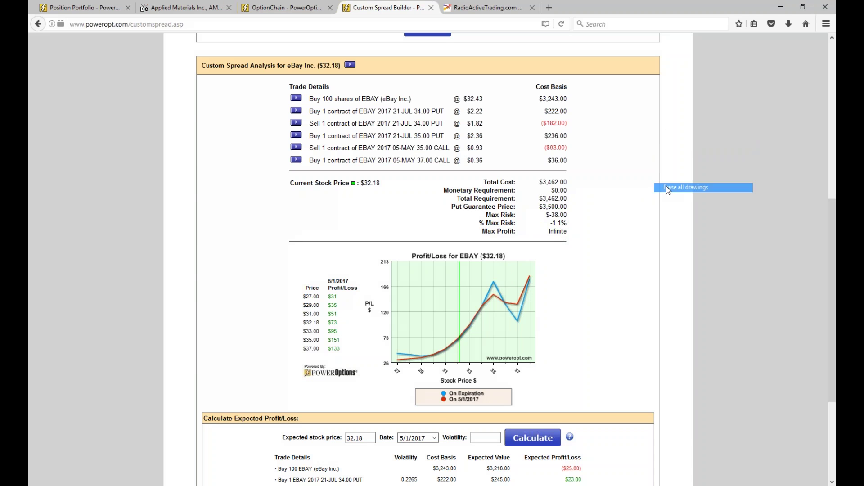
- Highlight the cost basis of the short May 35.00 call and the long May 37.00 call row
scroll(582, 234, up, 3)
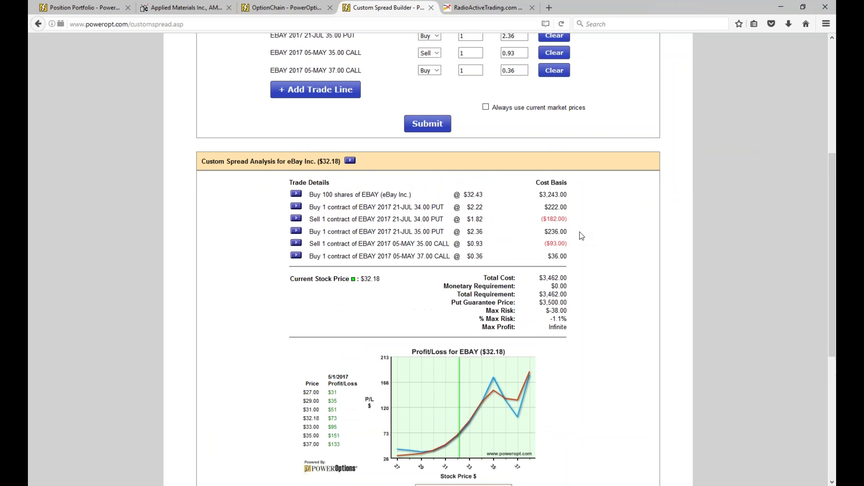
scroll(585, 262, up, 1)
drag(545, 259, 576, 270)
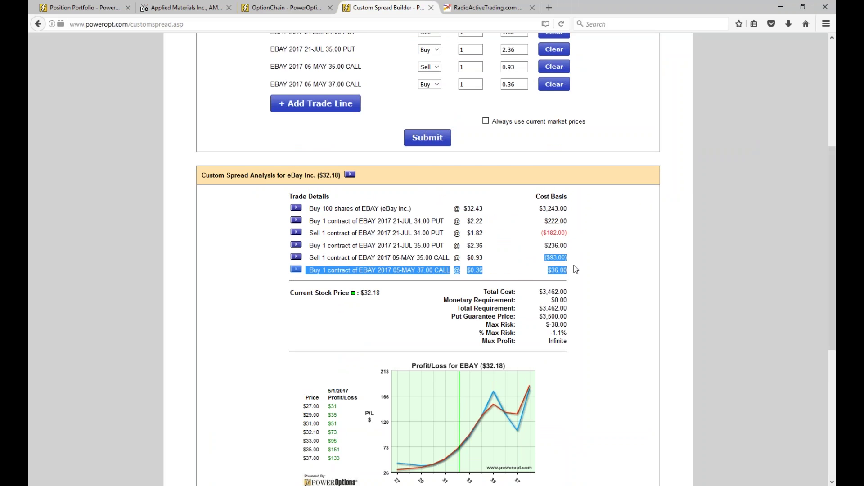
- Add a long EBAY May 5 2017 32.00 put, quantity 1 at 0.45, to the spread and submit it
scroll(575, 266, up, 6)
click(486, 118)
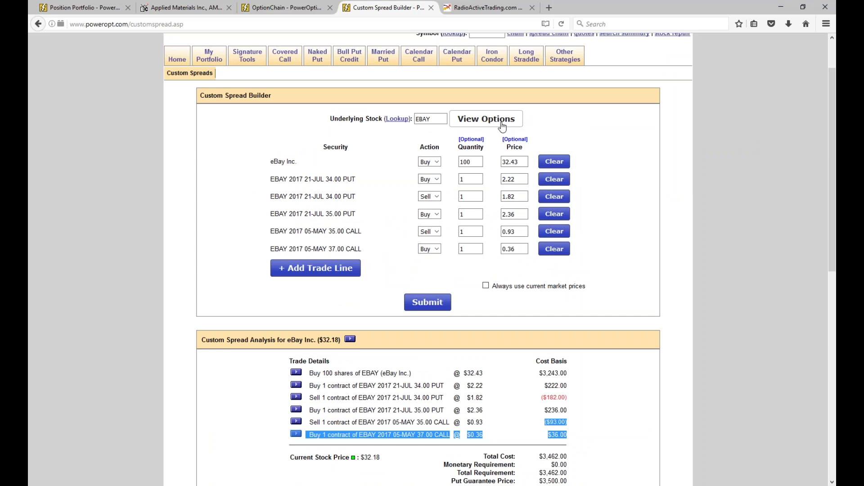
click(377, 187)
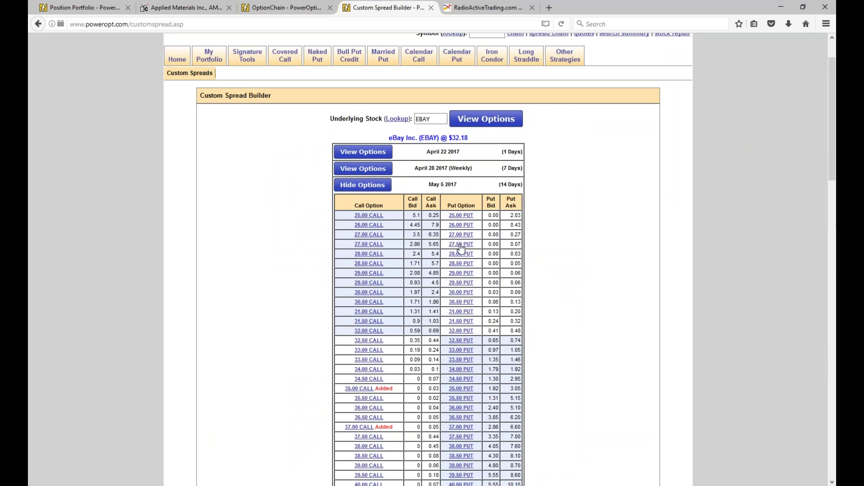
scroll(460, 248, down, 4)
click(461, 111)
scroll(460, 180, down, 7)
click(468, 364)
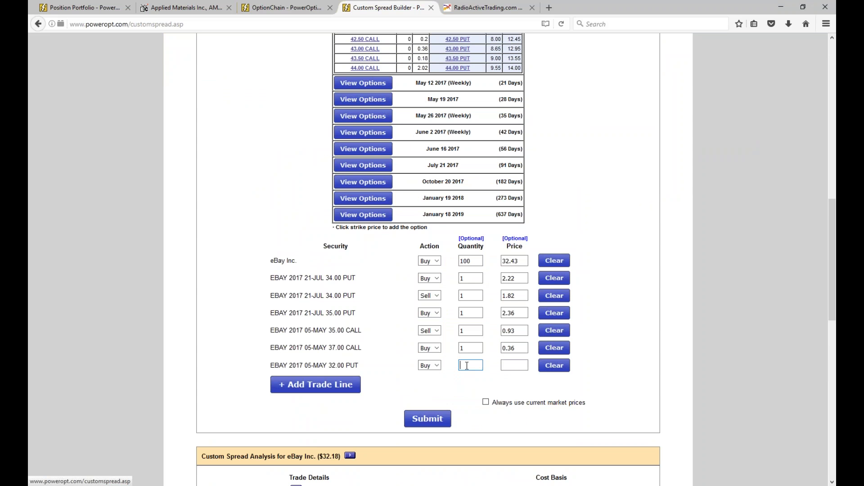
text(1)
key(Tab)
text(0.45)
click(428, 419)
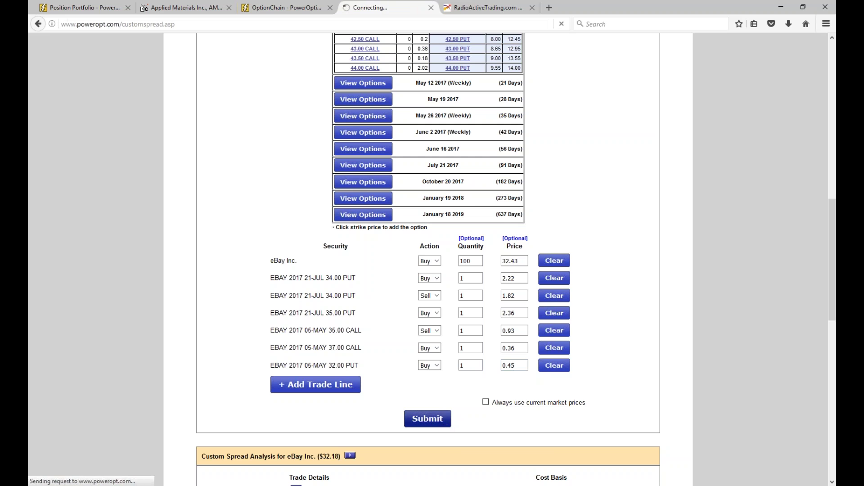
- Calculate the expected profit/loss for 4/25/2017 and hide the On Expiration curve in the chart
scroll(560, 383, down, 6)
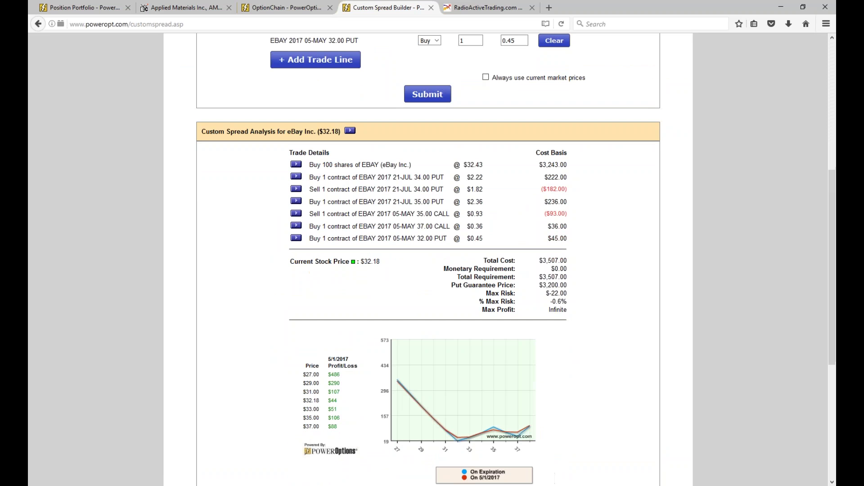
scroll(563, 380, down, 4)
mouse_move(479, 268)
click(421, 352)
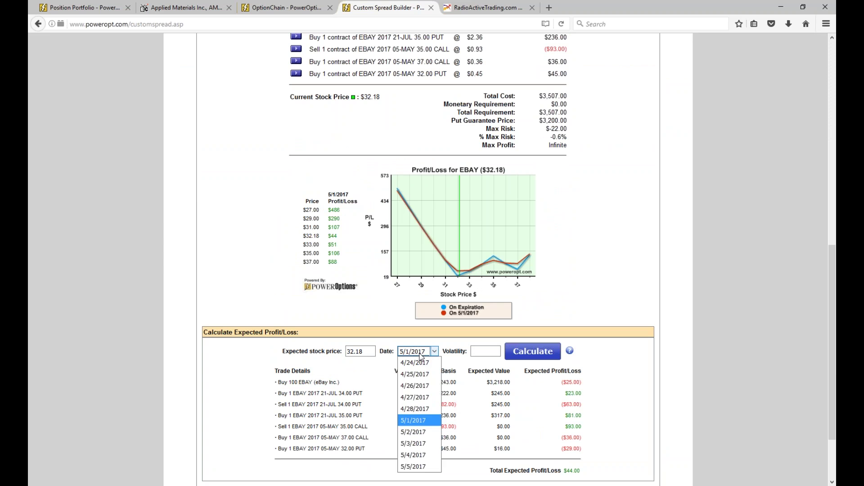
click(415, 374)
click(533, 351)
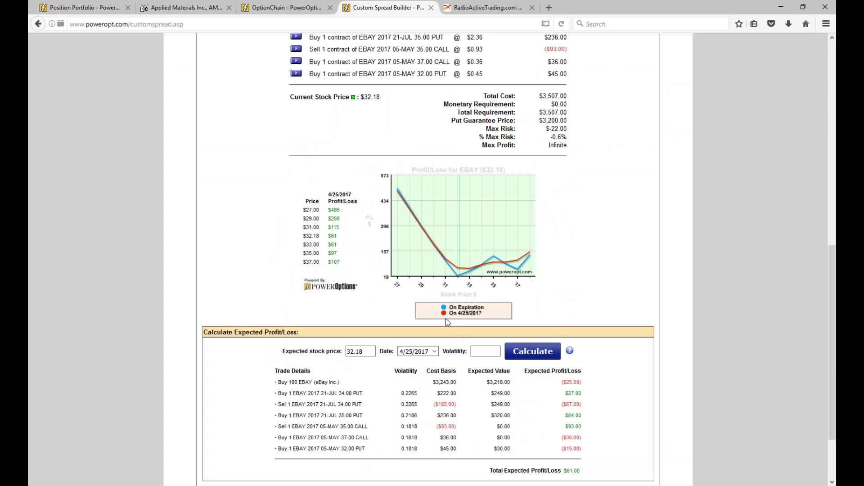
click(466, 307)
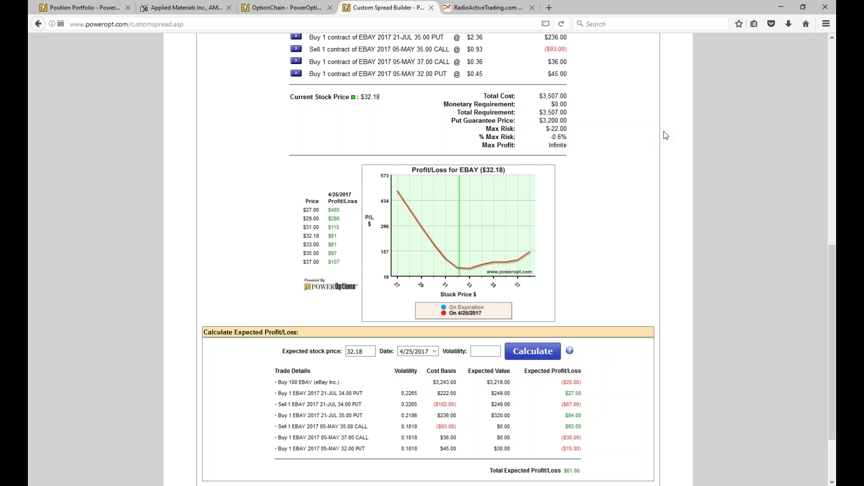
- Draw arrows toward lower stock prices on the chart, and mark the May 32.00 put and call spread legs in pen
drag(456, 262, 435, 238)
mouse_move(404, 71)
mouse_down()
mouse_move(443, 66)
mouse_move(482, 77)
mouse_up()
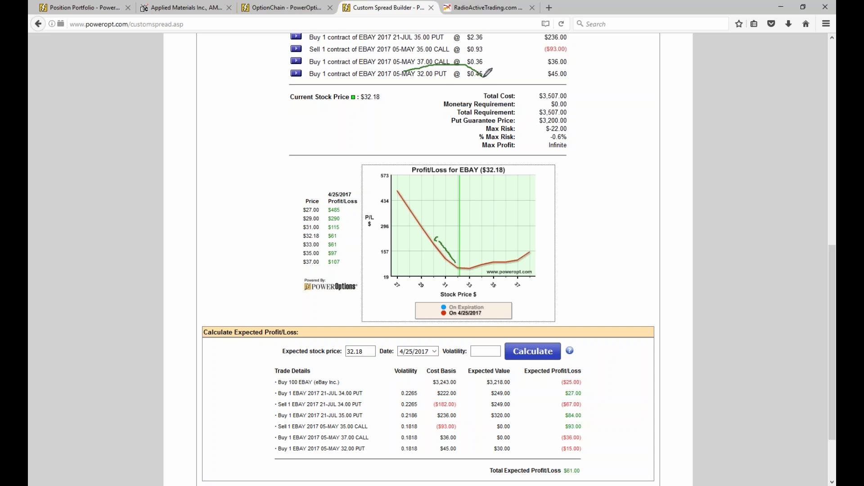
mouse_move(419, 46)
mouse_down()
mouse_move(485, 51)
mouse_move(479, 65)
mouse_up()
mouse_move(490, 246)
mouse_down()
mouse_move(489, 274)
mouse_move(467, 252)
mouse_move(470, 257)
mouse_up()
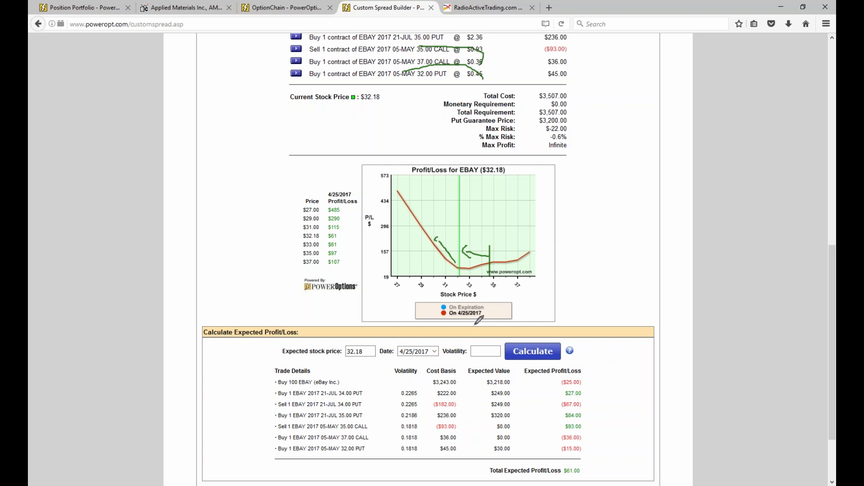
- Mark the move from about 35 to 32 along the price axis, underline the May 32.00 put, and erase all drawings
mouse_move(491, 274)
mouse_down()
mouse_move(491, 290)
mouse_move(452, 279)
mouse_up()
drag(395, 80, 460, 84)
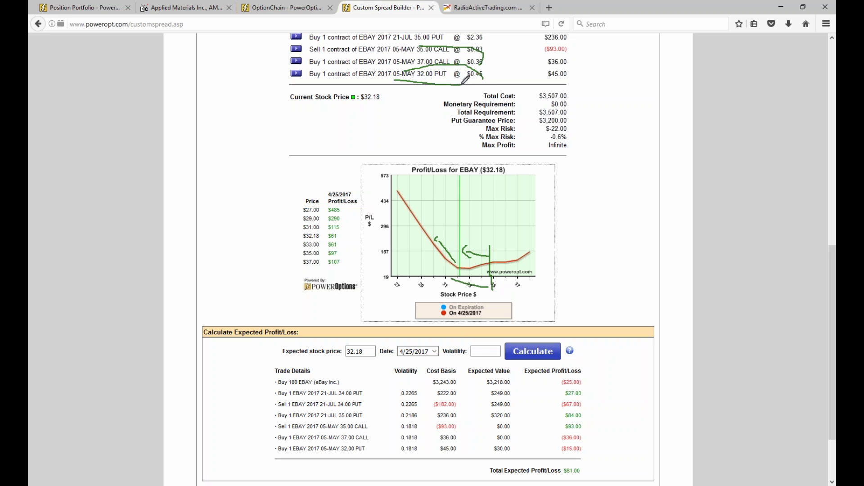
right_click(668, 172)
click(675, 187)
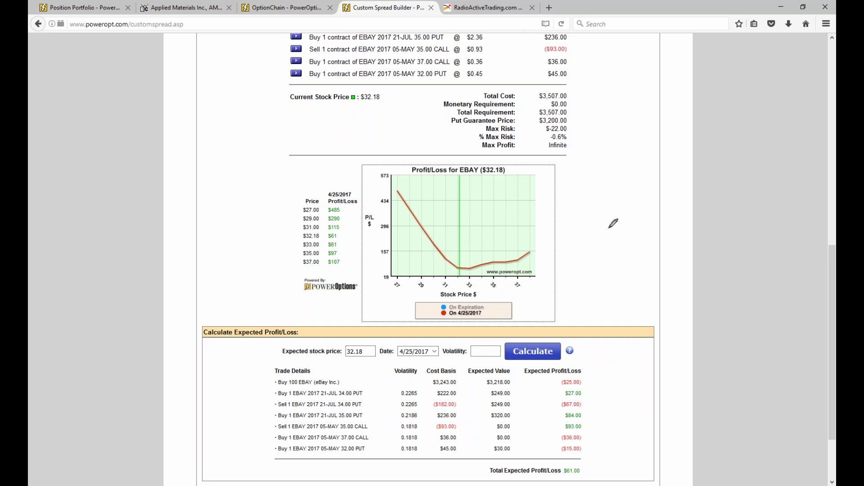
- Draw the path up the curve from the current stock price toward $29, with lines across to the P/L axis
drag(460, 263, 433, 244)
mouse_move(459, 263)
mouse_down()
mouse_move(428, 233)
mouse_move(353, 231)
mouse_up()
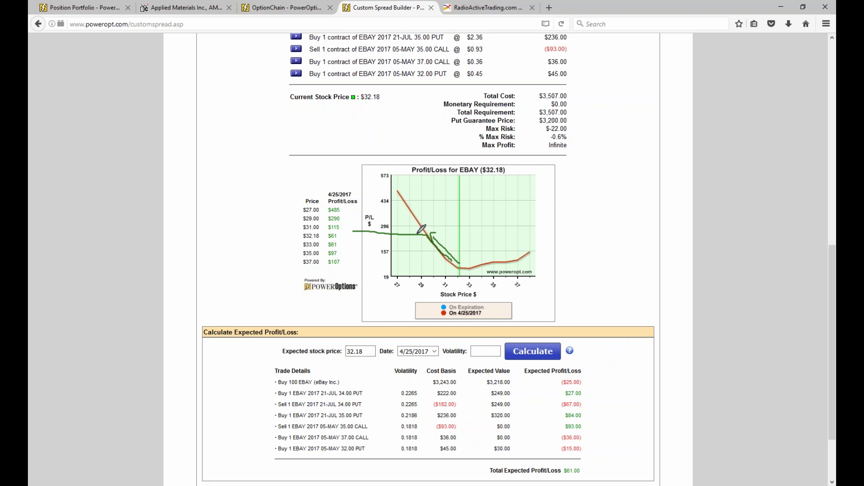
drag(428, 229, 369, 224)
- Erase all drawings and switch to the Position Portfolio page
key(e)
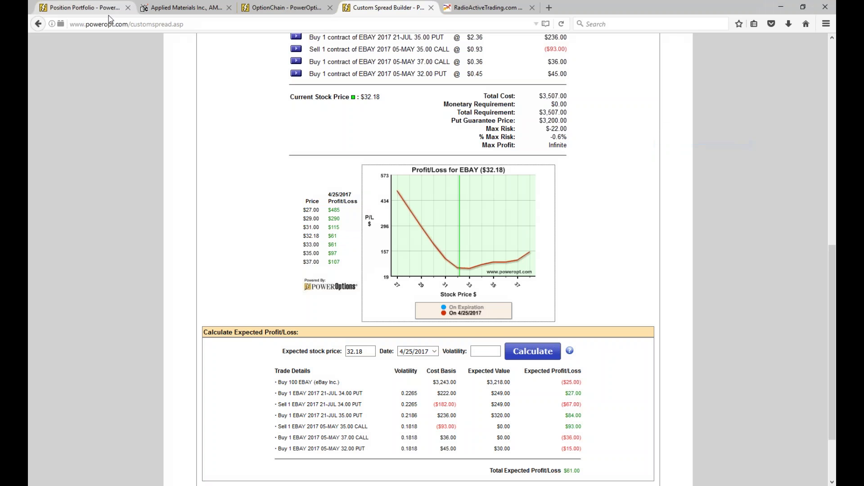
click(81, 7)
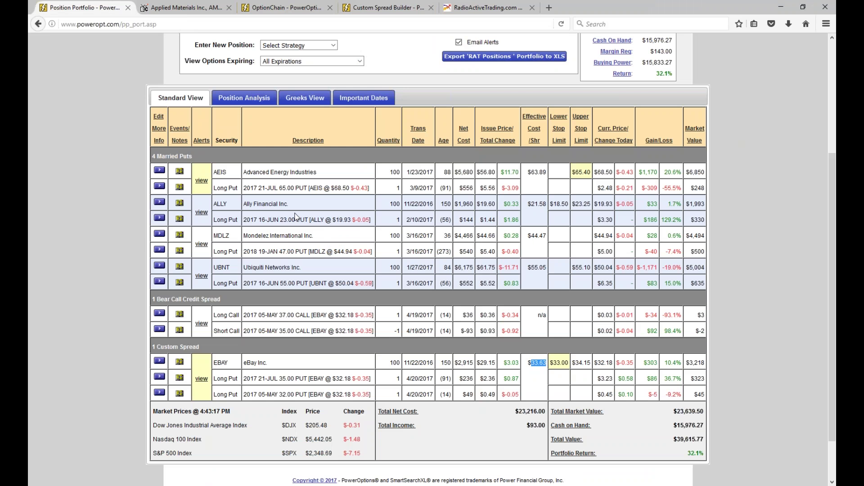
- Return to the home page and open the Big Charts stock chart for DRYS from the PowerWatch list
scroll(180, 113, up, 3)
click(177, 112)
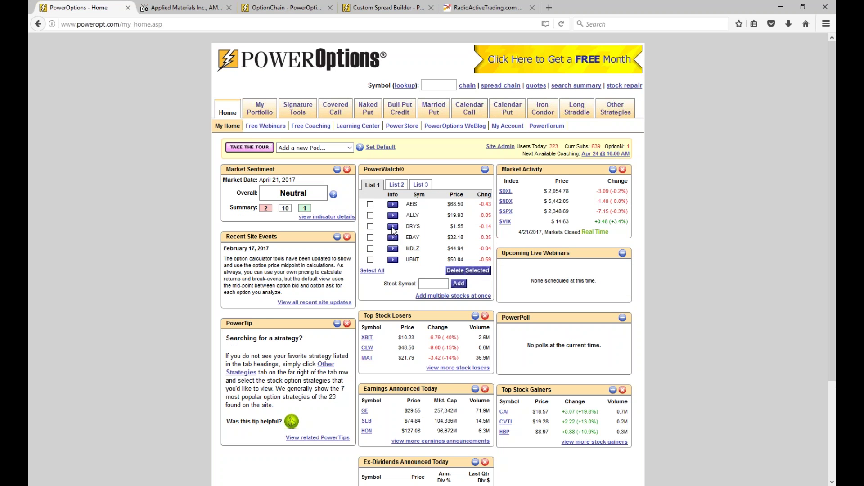
click(393, 227)
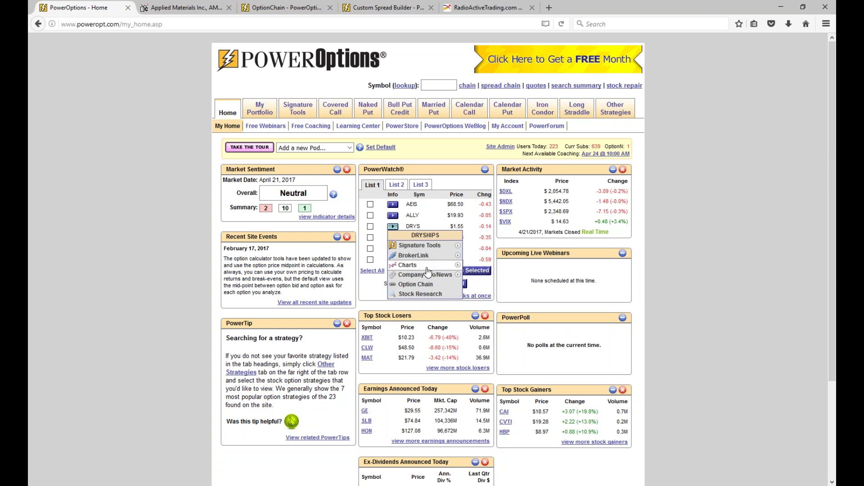
mouse_move(455, 266)
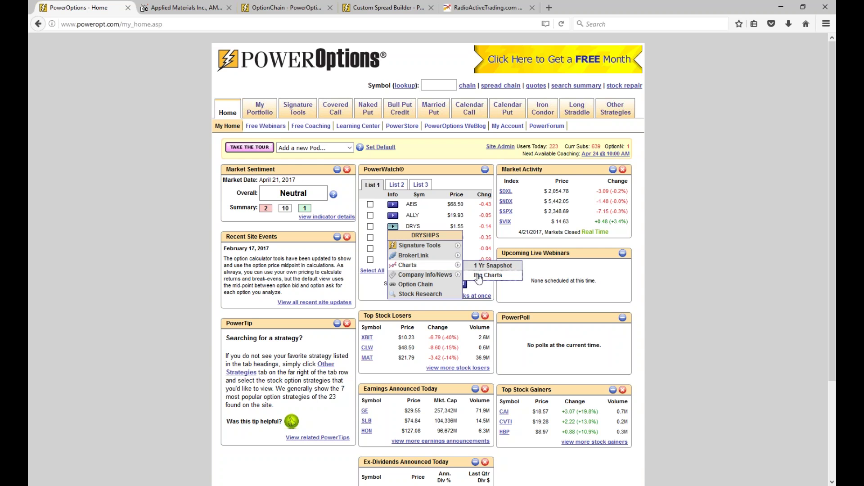
click(486, 275)
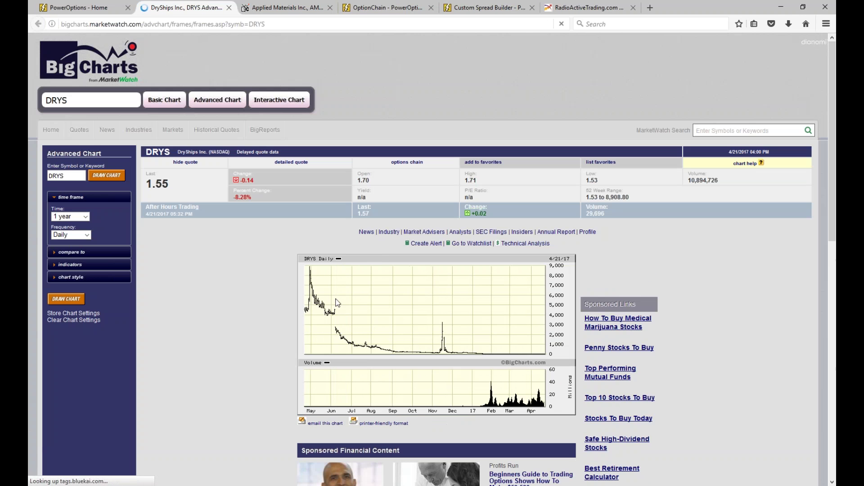
- Redraw the DRYS chart with a time frame of 6 months
scroll(302, 273, down, 4)
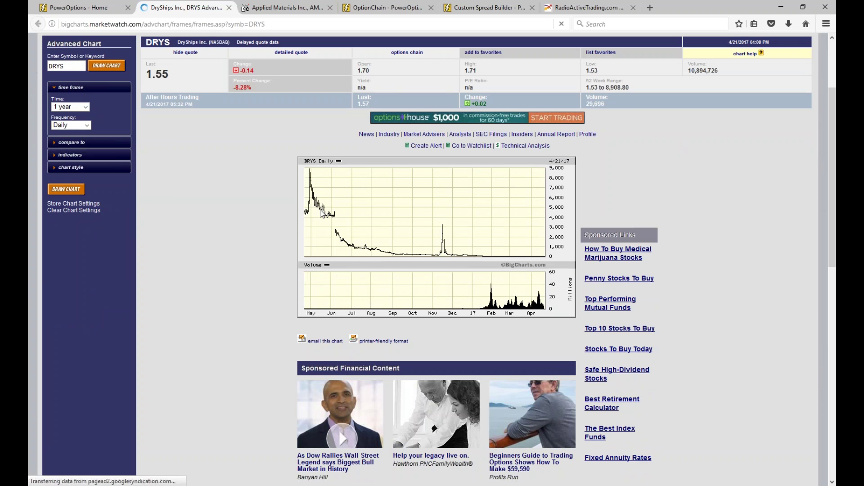
click(84, 107)
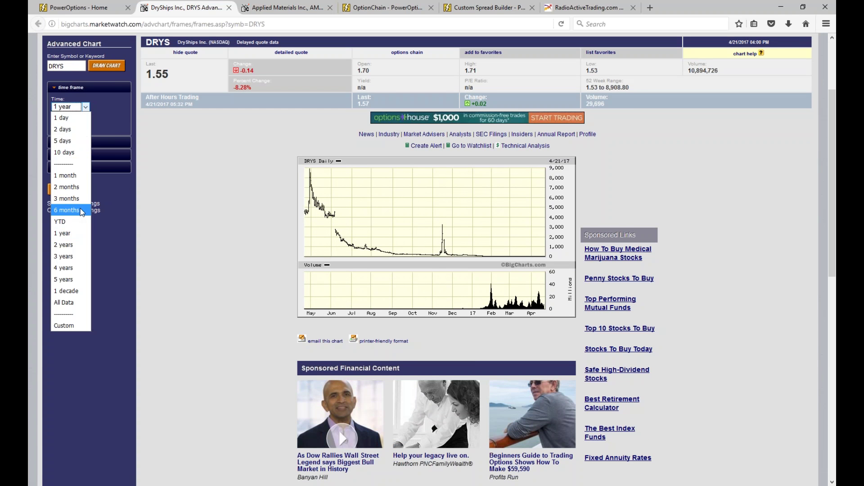
click(67, 211)
click(112, 65)
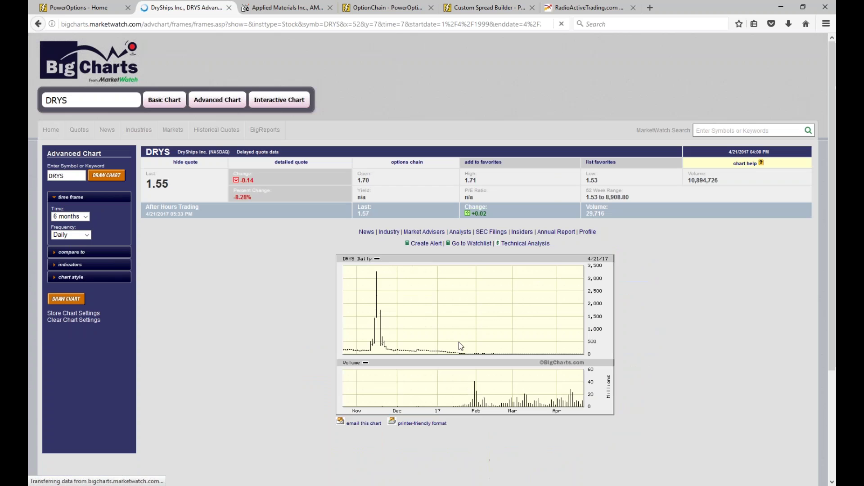
scroll(378, 319, down, 2)
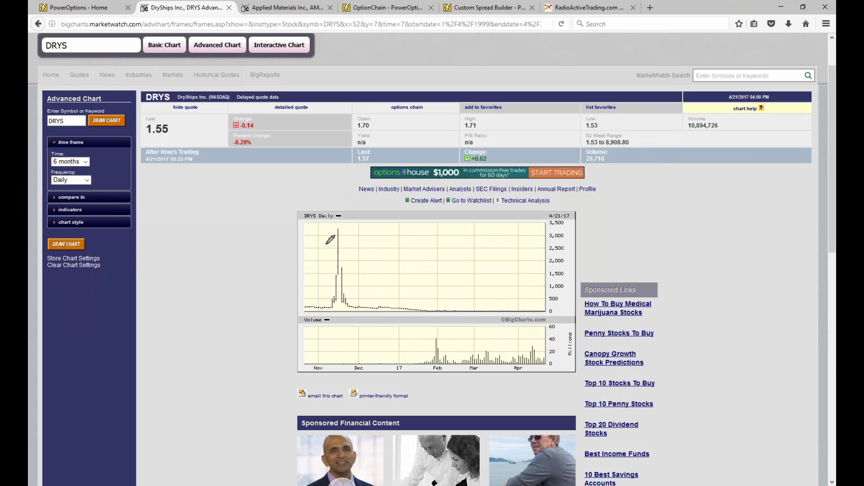
- Mark the November price spike with an arrow and "80", underline the base price before it, and mark the mid-February low in pen
mouse_move(330, 237)
mouse_down()
mouse_move(336, 230)
mouse_move(345, 246)
mouse_move(349, 238)
mouse_move(356, 254)
mouse_move(357, 238)
mouse_up()
drag(313, 308, 329, 304)
mouse_move(453, 313)
mouse_down()
mouse_move(461, 307)
mouse_move(461, 314)
mouse_up()
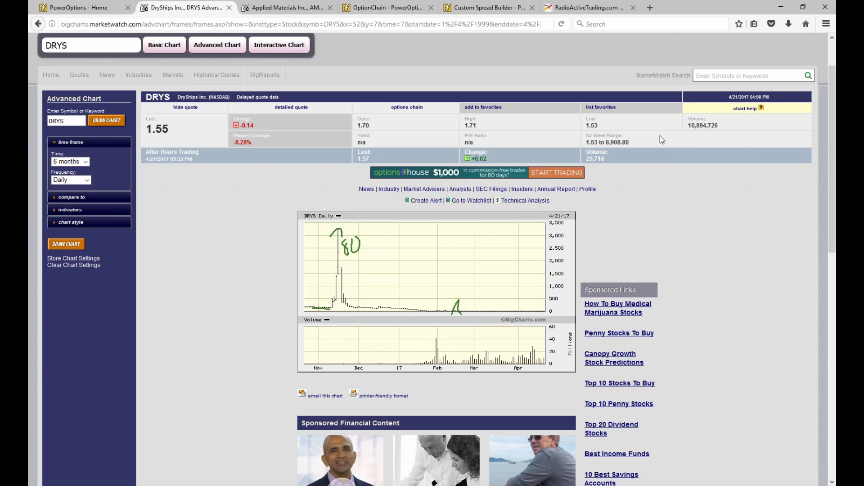
- Redraw the DRYS chart over a 1-month time frame and again over 2 months
click(83, 161)
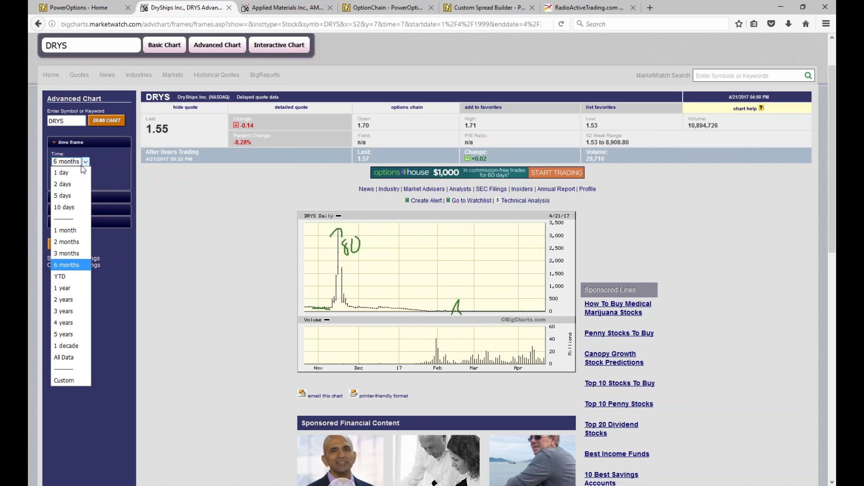
click(68, 230)
click(121, 122)
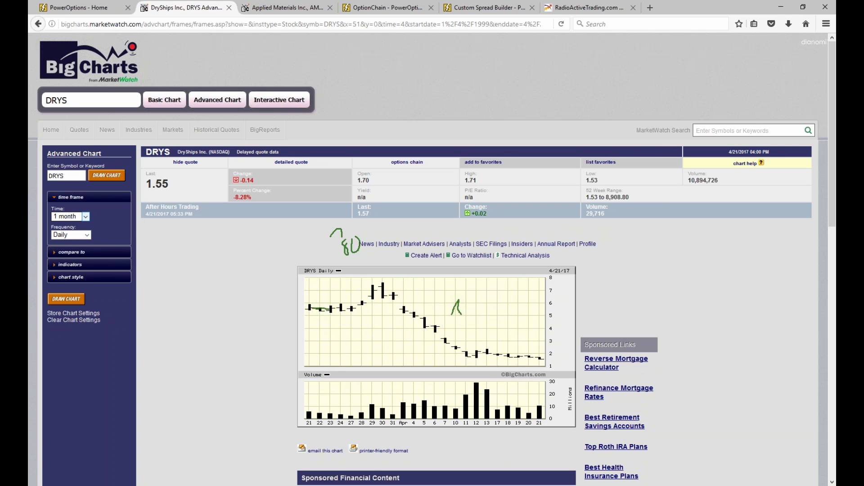
click(70, 216)
click(72, 296)
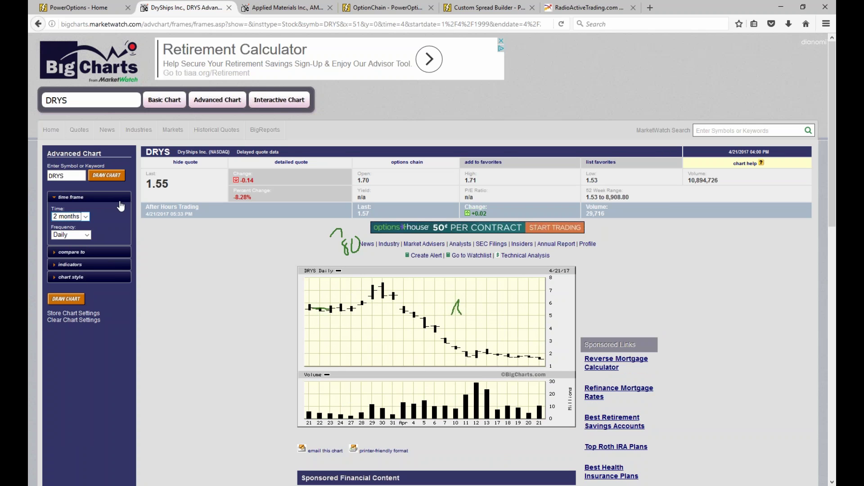
click(113, 175)
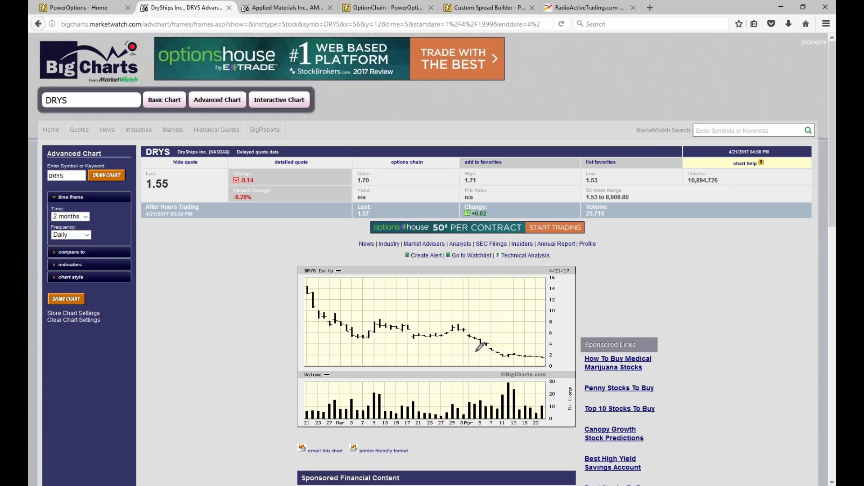
- Draw pen lines along the overall DRYS decline, the initial drop into March, and the rebound and sideways stretches up to early April
mouse_move(310, 287)
mouse_down()
mouse_move(462, 325)
mouse_move(540, 354)
mouse_move(546, 370)
mouse_up()
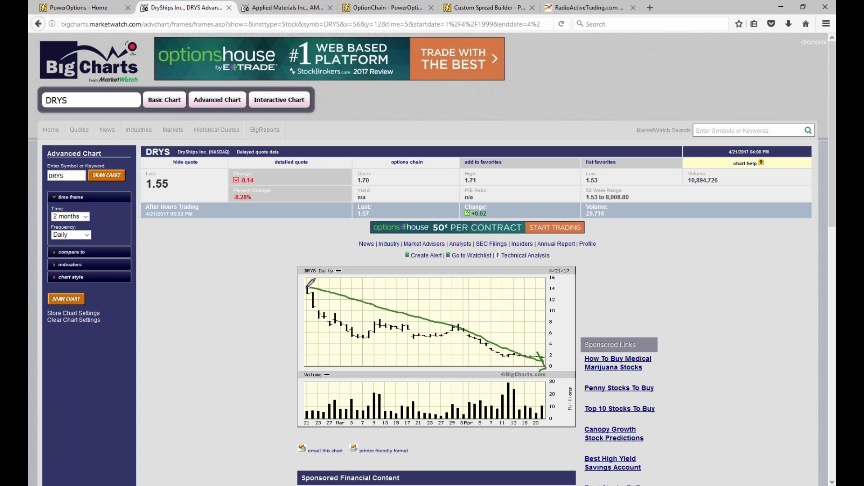
mouse_move(310, 285)
mouse_down()
mouse_move(347, 333)
mouse_move(367, 338)
mouse_up()
mouse_move(360, 333)
mouse_down()
mouse_move(369, 342)
mouse_move(388, 320)
mouse_up()
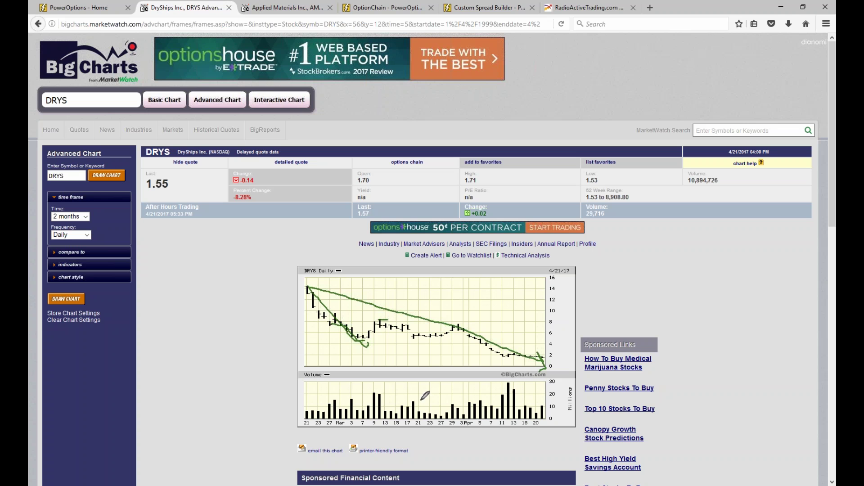
mouse_move(374, 320)
mouse_down()
mouse_move(402, 315)
mouse_move(417, 340)
mouse_move(457, 324)
mouse_up()
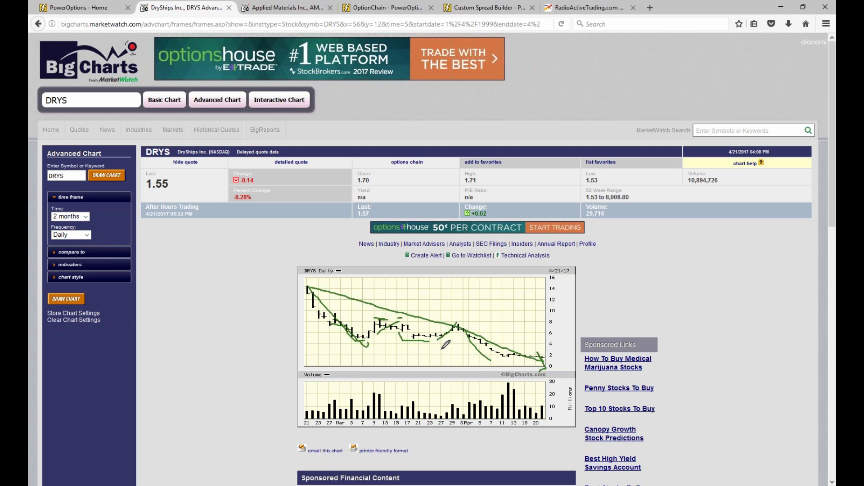
- Draw a curve beneath the DRYS prices, mark the April drop and the flat stretch after it, and erase all drawings
mouse_move(321, 343)
mouse_down()
mouse_move(515, 364)
mouse_move(507, 364)
mouse_up()
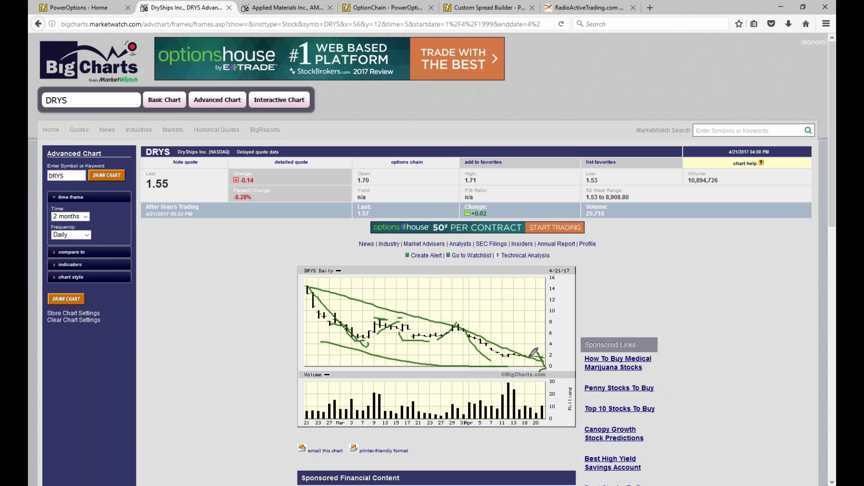
mouse_move(446, 341)
mouse_down()
mouse_move(467, 317)
mouse_move(497, 367)
mouse_up()
drag(490, 324, 514, 325)
drag(495, 357, 538, 358)
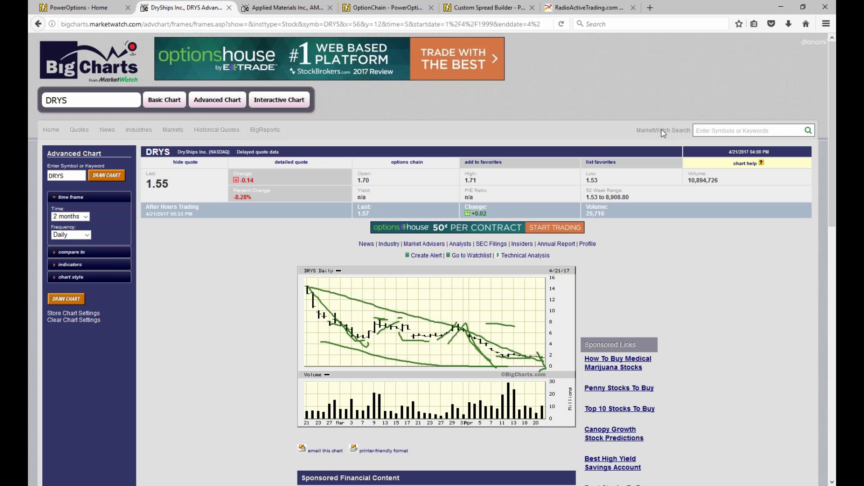
key(e)
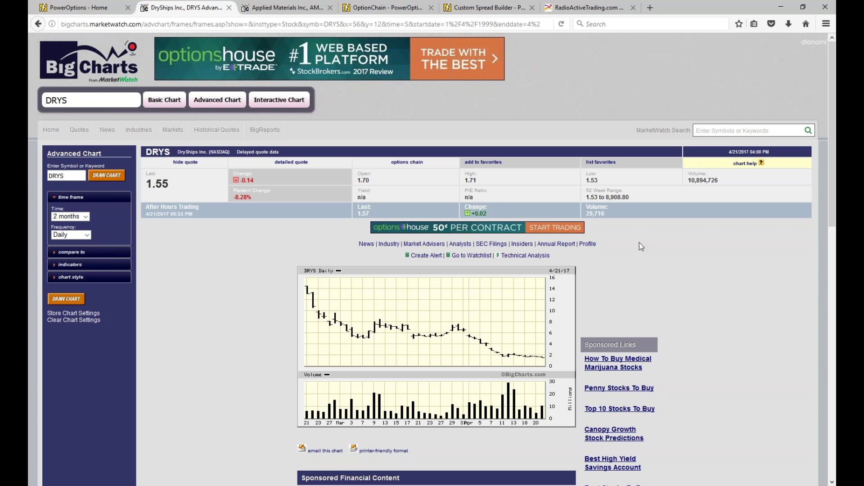
- Switch back to PowerOptions, open the Portfolios page, and select the Short Term Earnings Straddles portfolio
click(74, 8)
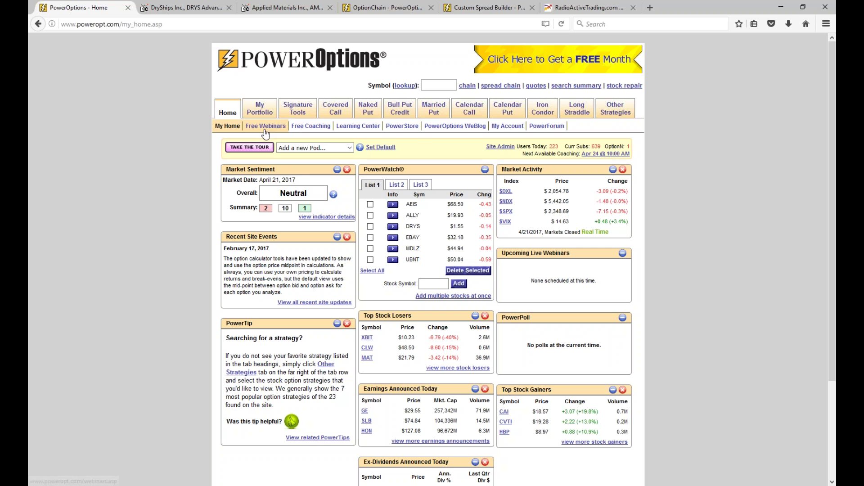
mouse_move(435, 115)
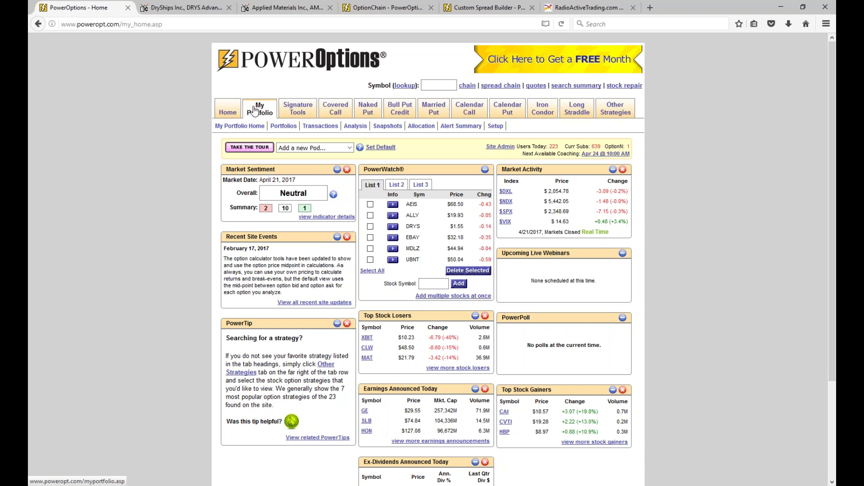
click(283, 126)
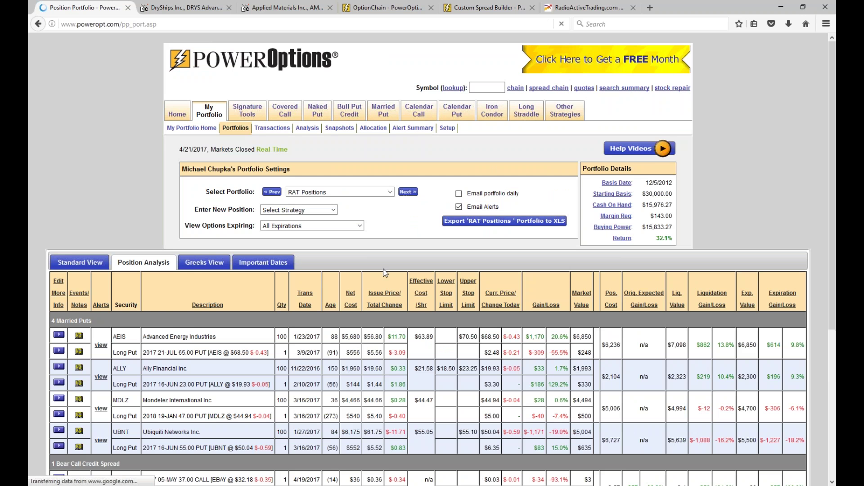
scroll(383, 269, down, 5)
click(351, 82)
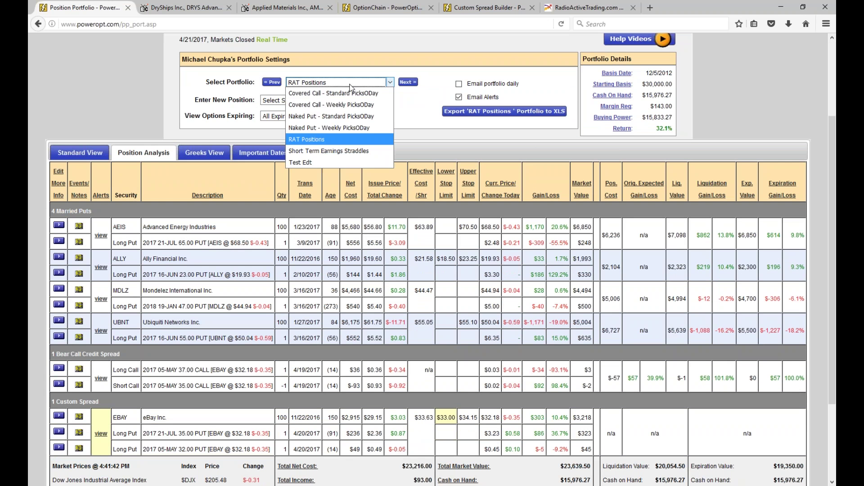
click(347, 152)
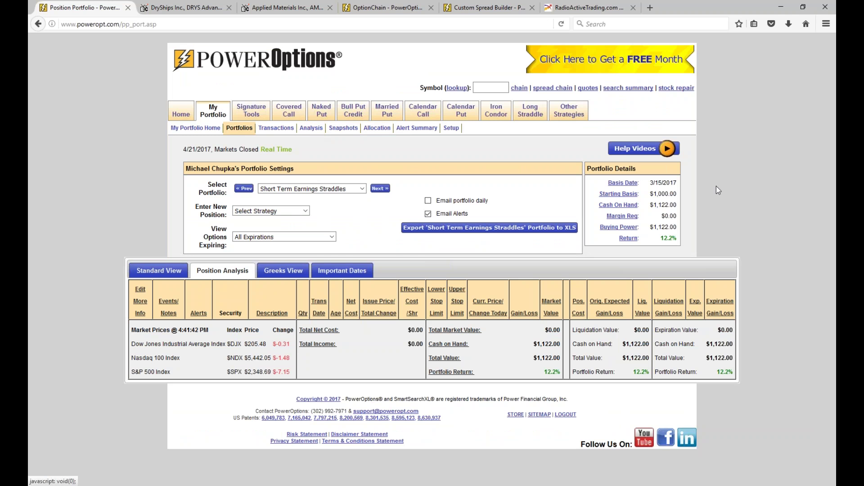
- Open the portfolio's transaction analysis and highlight the strikes of the ADBE, MU, NKE and PRGO options
click(311, 128)
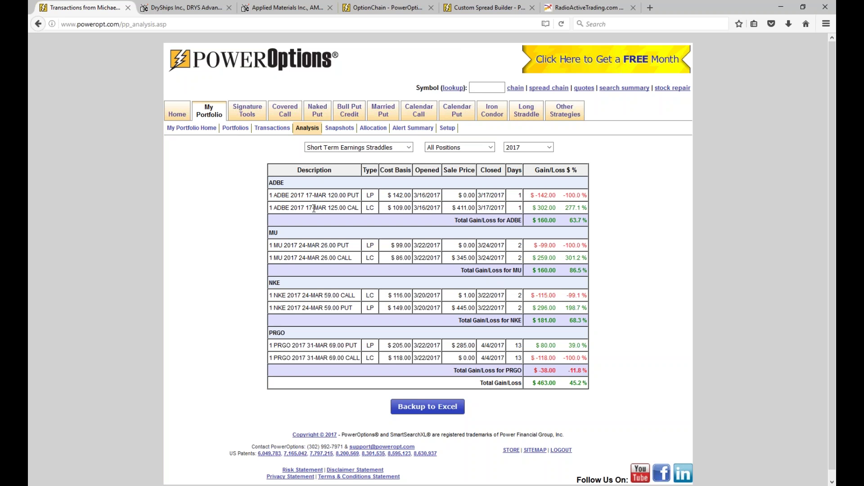
drag(301, 195, 347, 195)
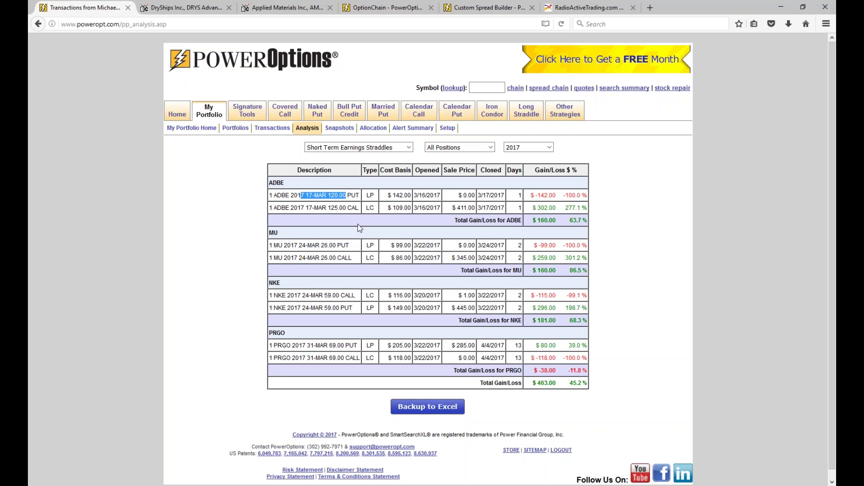
drag(328, 207, 356, 208)
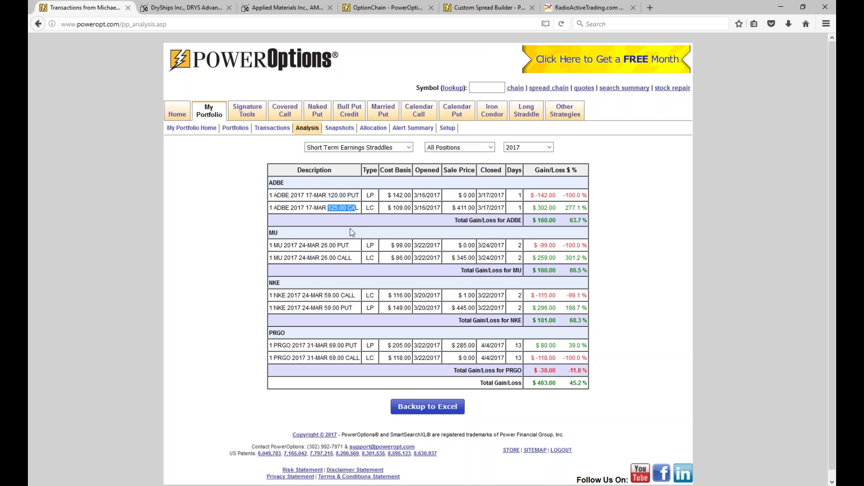
drag(320, 246, 342, 258)
drag(322, 295, 340, 296)
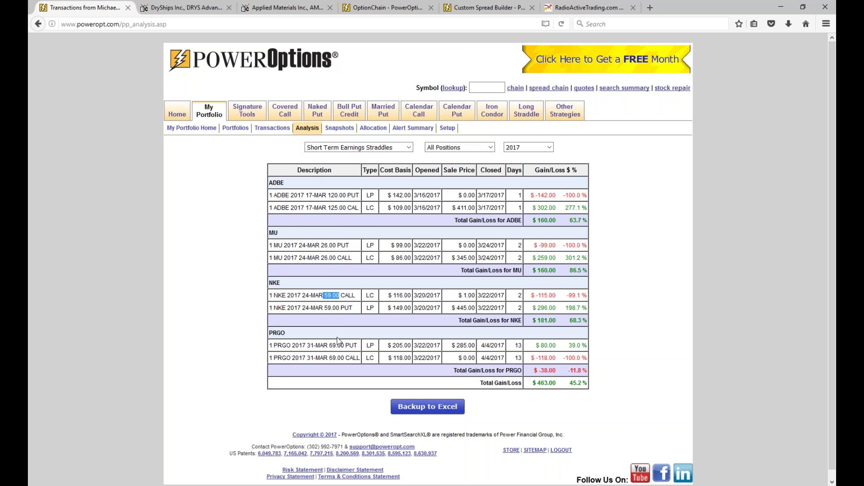
click(331, 358)
- Examine the opened and closed dates of the ADBE, MU, NKE and PRGO straddles and the total percentage return for ADBE
drag(417, 195, 441, 196)
drag(478, 195, 495, 196)
drag(569, 220, 588, 221)
drag(418, 246, 505, 257)
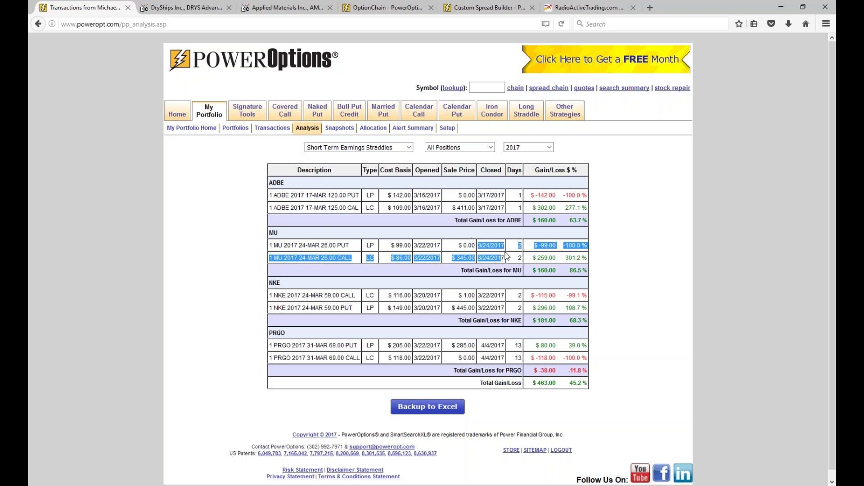
click(435, 291)
drag(419, 292, 441, 293)
click(491, 283)
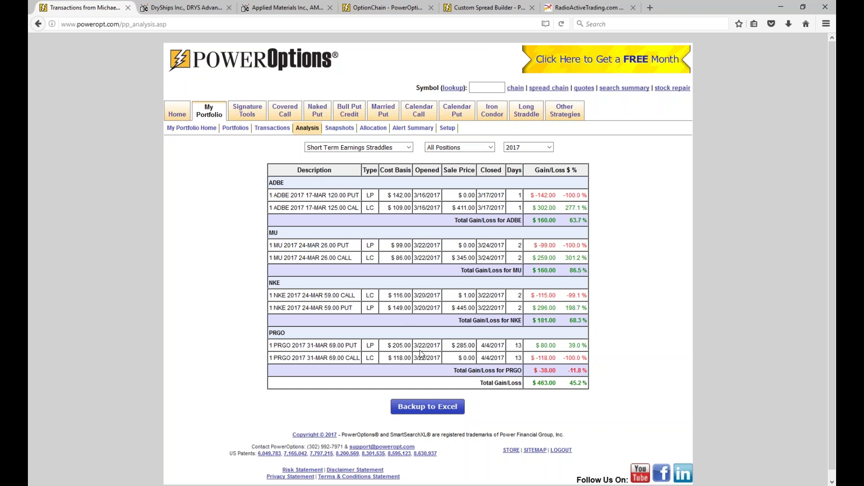
drag(417, 345, 490, 356)
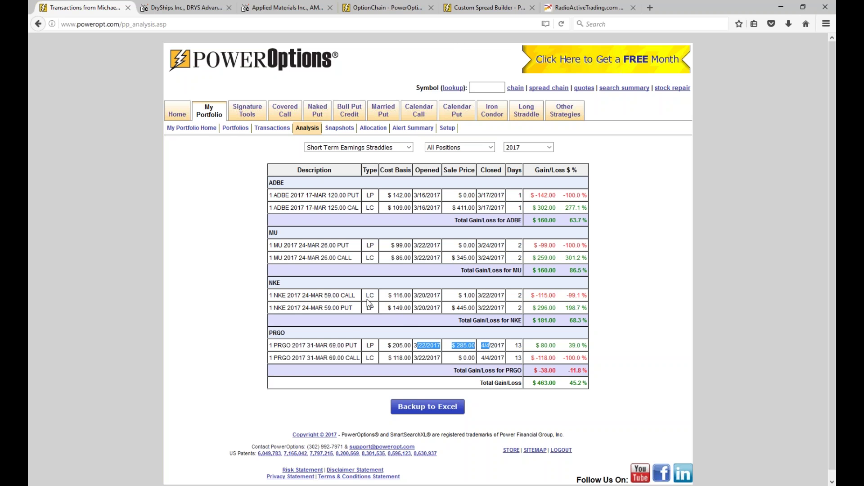
- Switch to the OptionChain page and load the option chain for ADBE
click(487, 88)
mouse_move(490, 108)
text(ADBE)
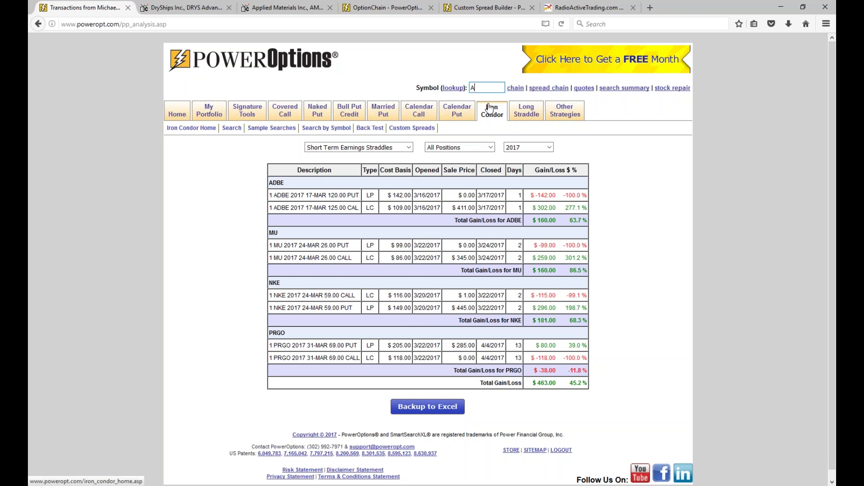
click(383, 10)
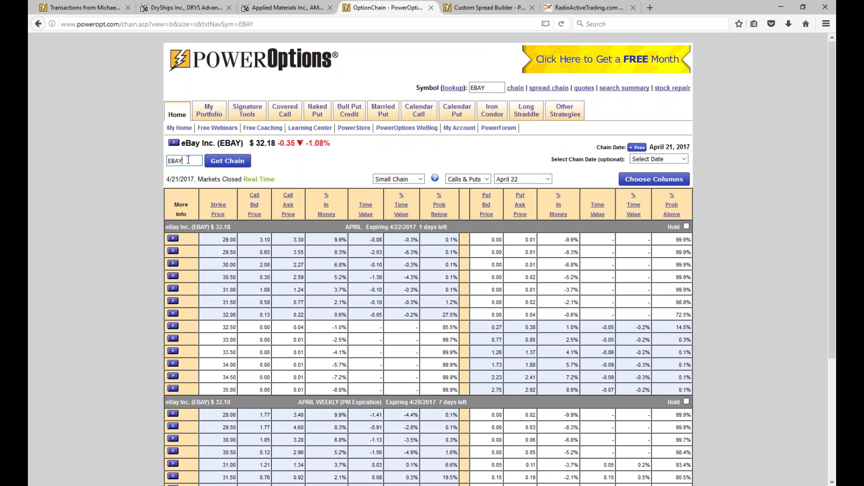
key(BackSpace)
text(ADBE)
key(Return)
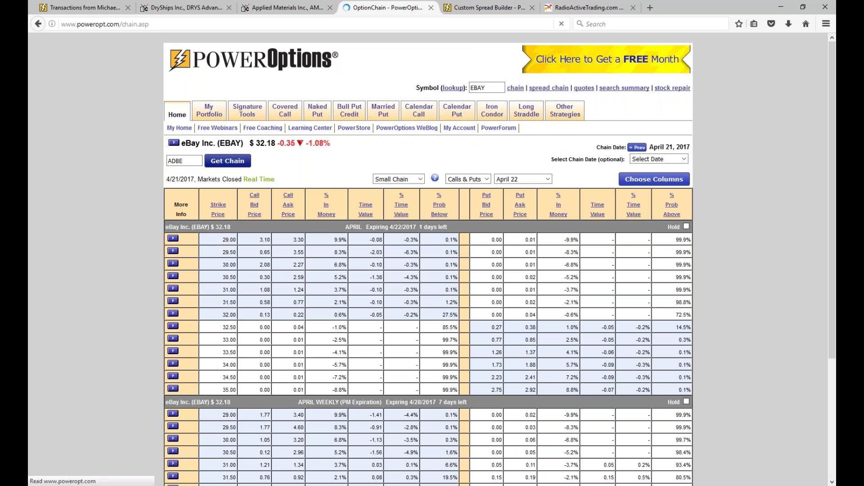
- Load ADBE's historical option chain for March 16, 2017, starting with the March 17 expiration
click(650, 159)
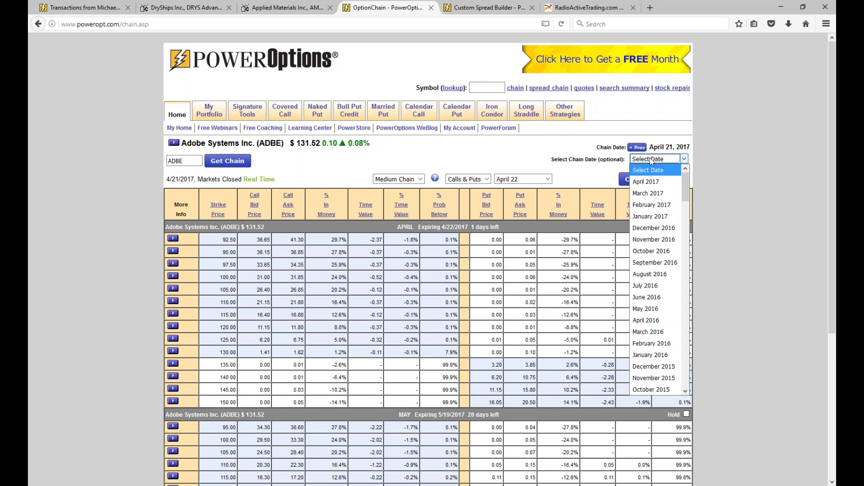
click(649, 193)
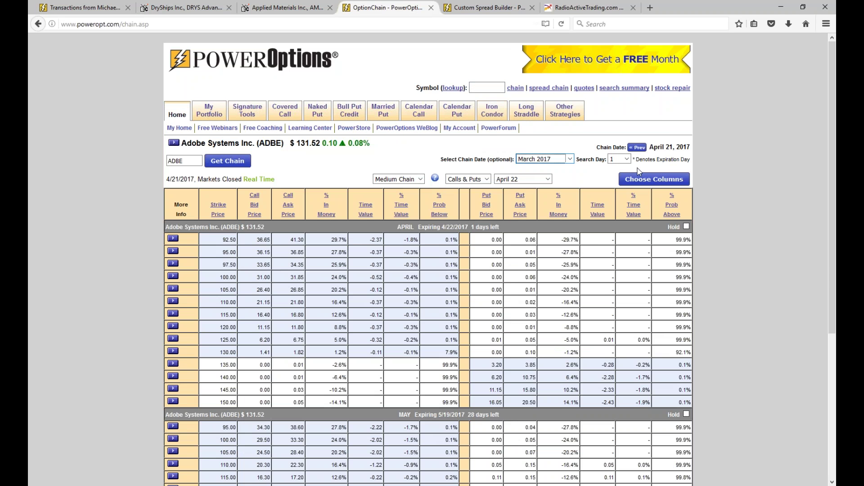
click(621, 159)
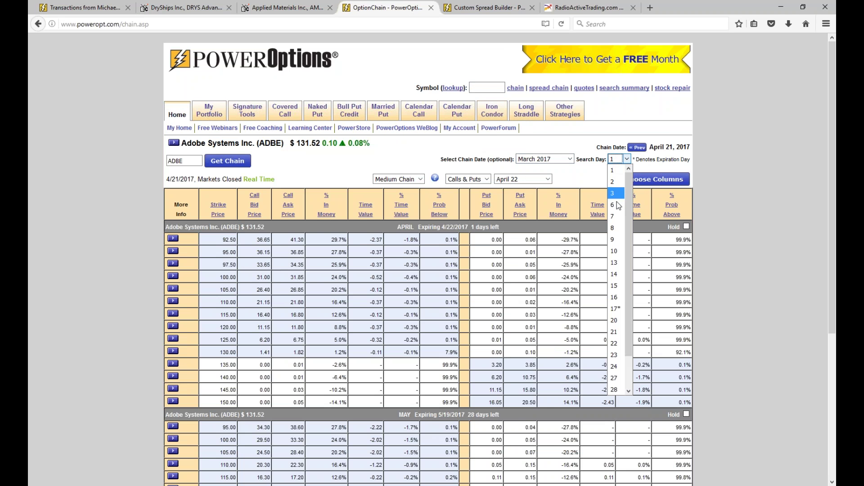
click(615, 298)
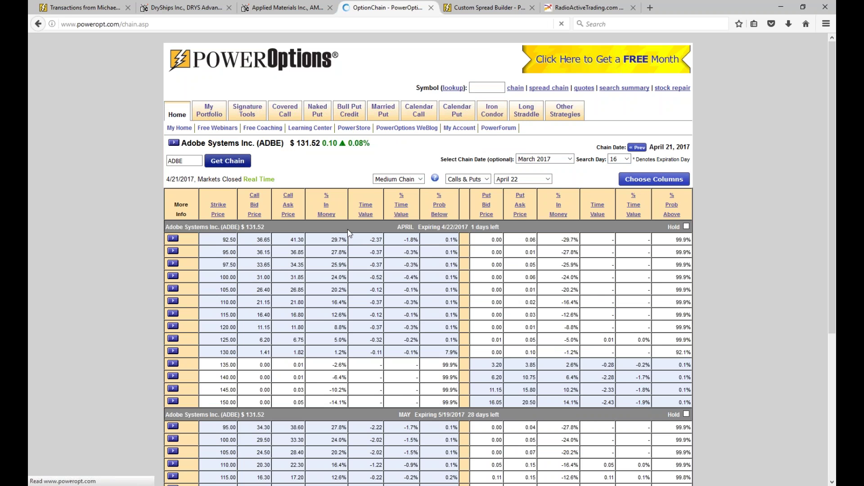
click(525, 181)
click(521, 192)
scroll(522, 193, down, 3)
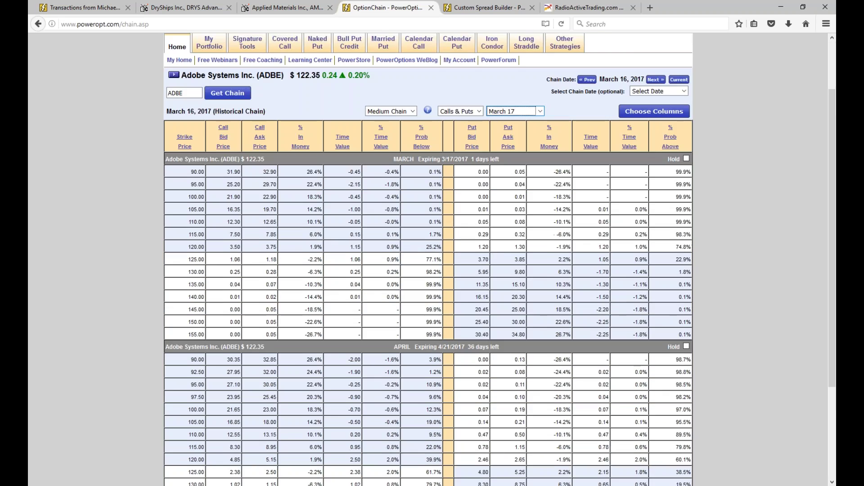
scroll(427, 261, down, 2)
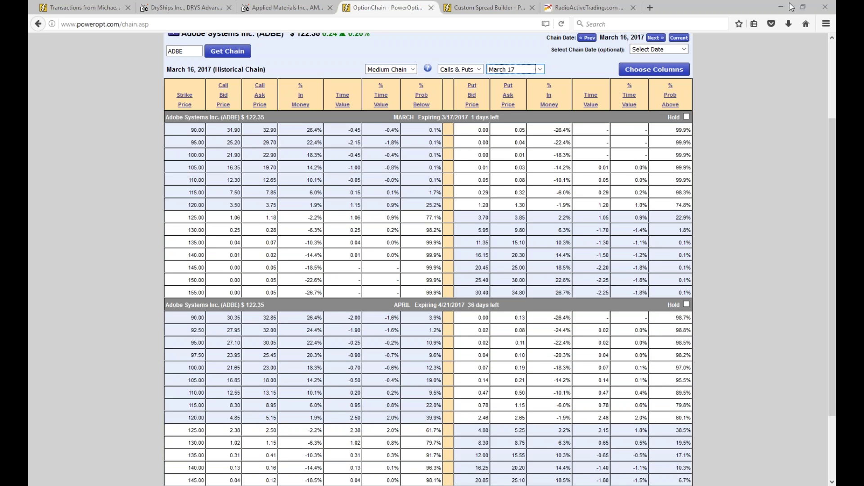
- Add Implied Volatility columns for both calls and puts, save the column settings, and reload the chain
click(648, 69)
scroll(386, 208, down, 4)
click(288, 202)
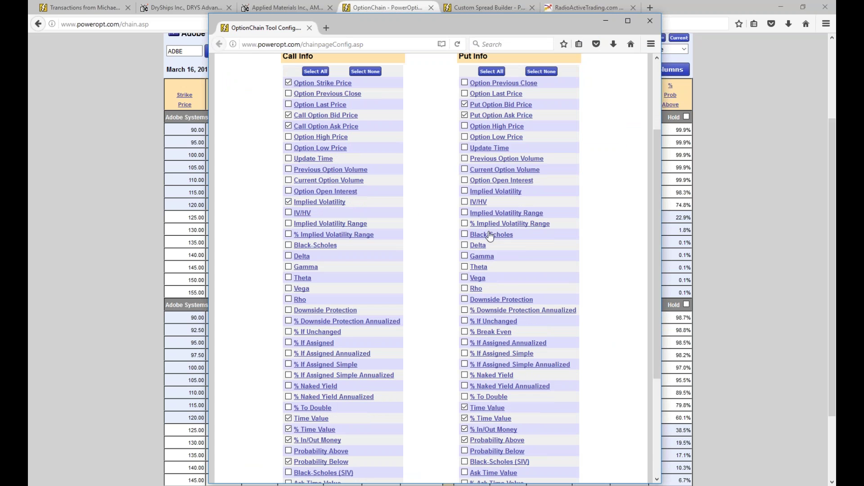
click(464, 191)
scroll(449, 250, down, 3)
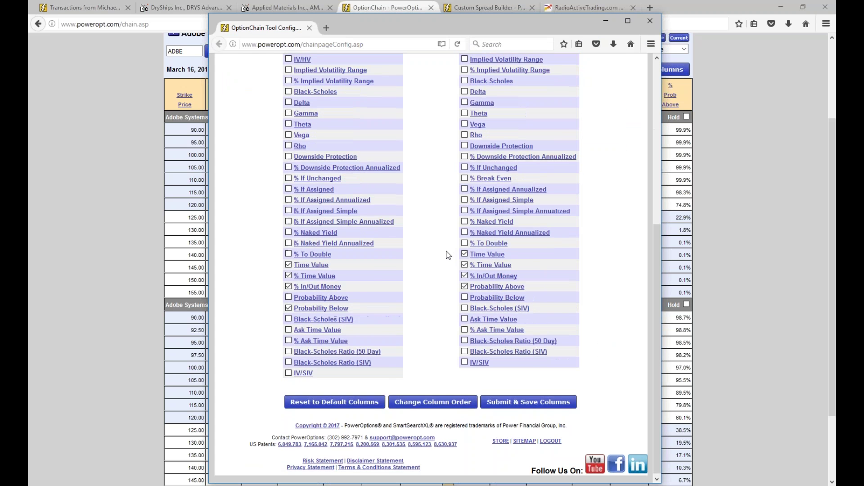
click(528, 400)
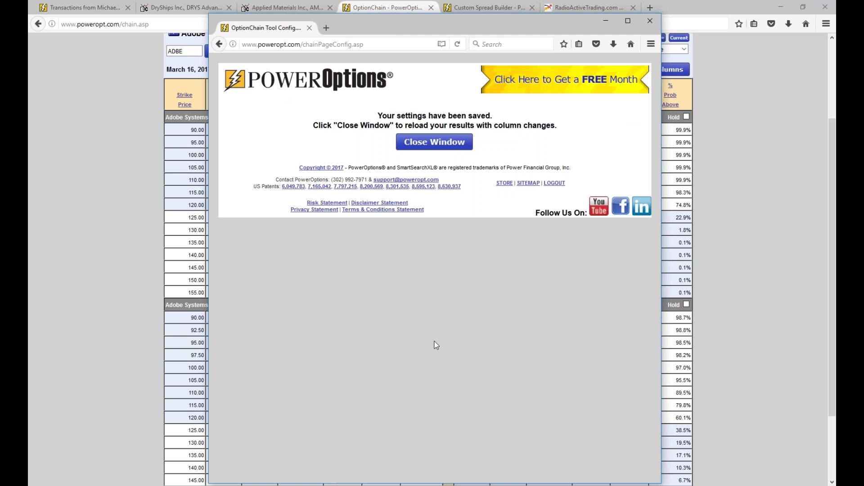
click(434, 141)
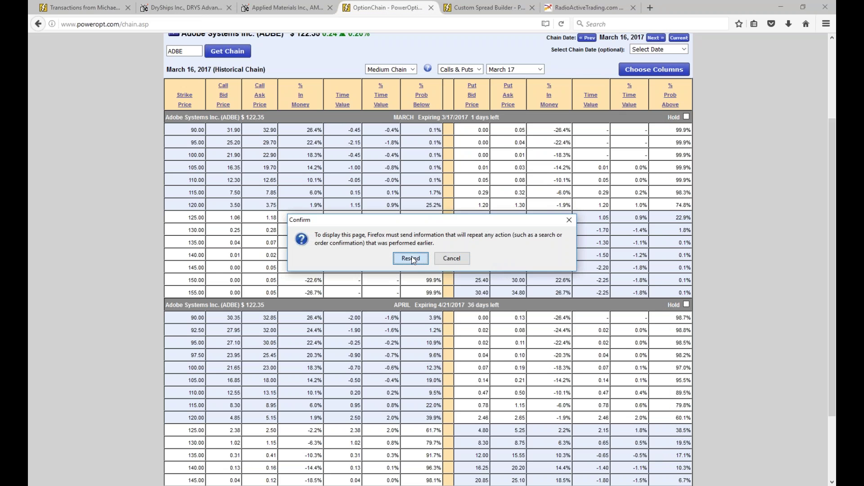
click(414, 259)
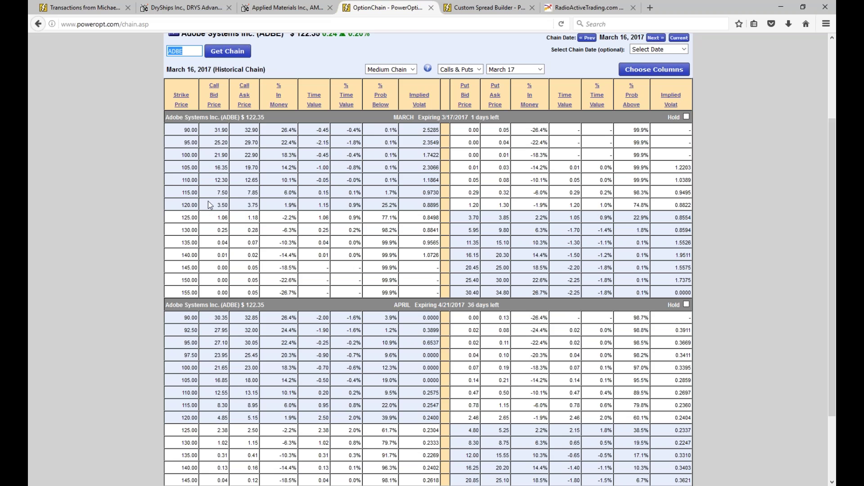
- Check the ADBE straddle transactions, then highlight the March 125 call's prices and implied volatility in the March 16 chain
click(83, 13)
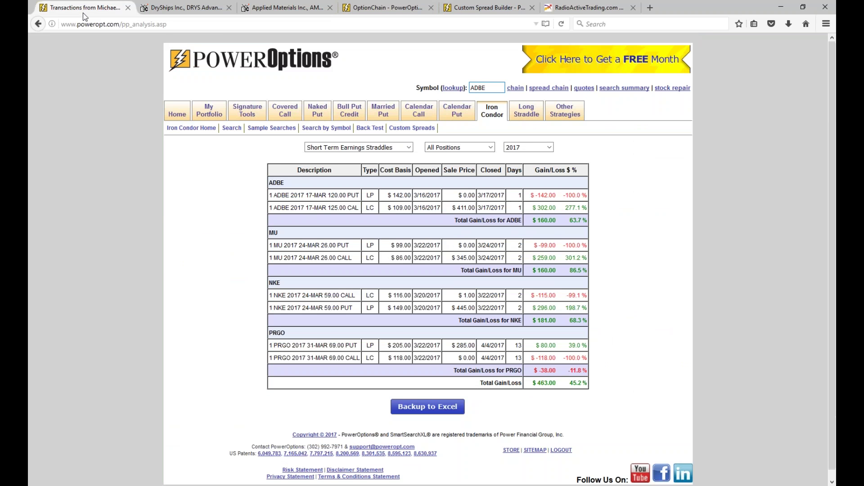
click(389, 8)
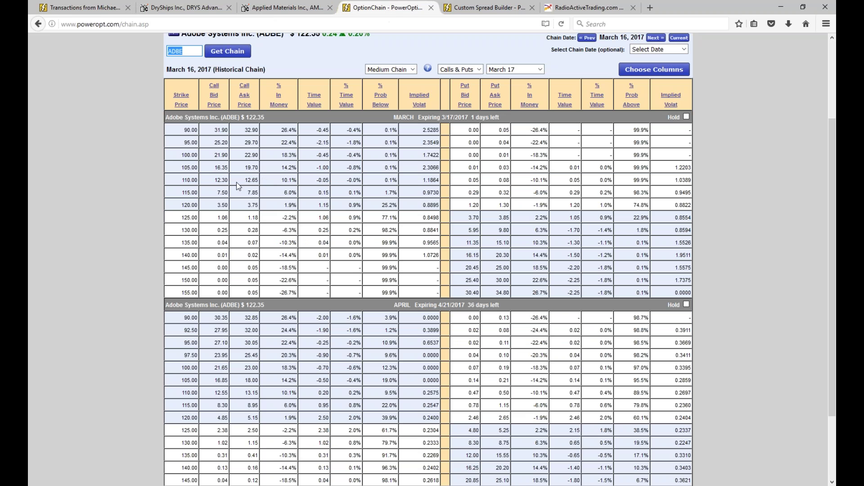
drag(184, 218, 326, 218)
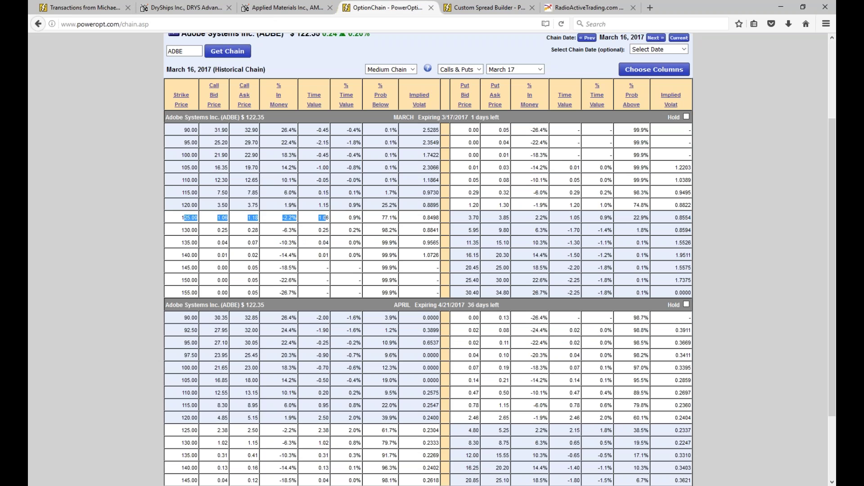
drag(423, 218, 439, 218)
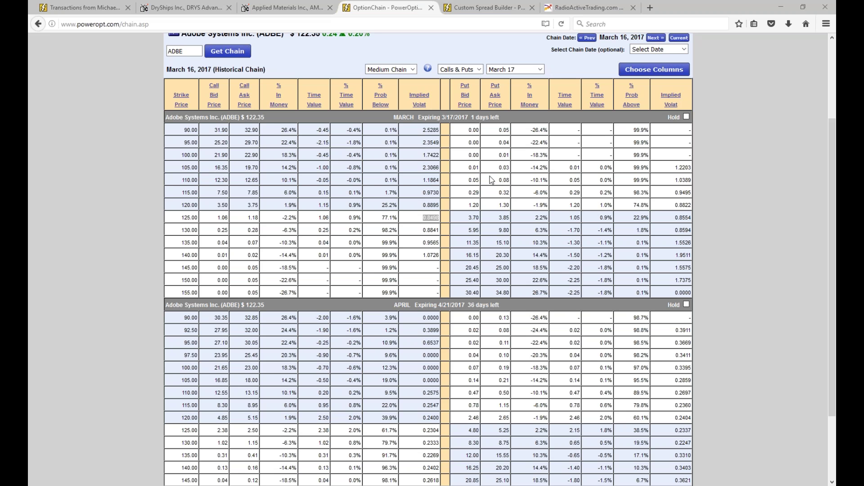
click(603, 65)
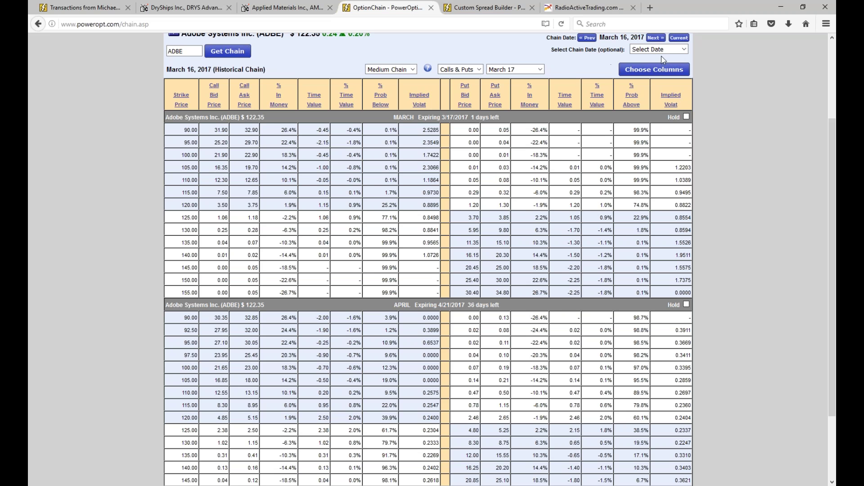
- Load ADBE's historical option chain for March 10, 2017
click(637, 50)
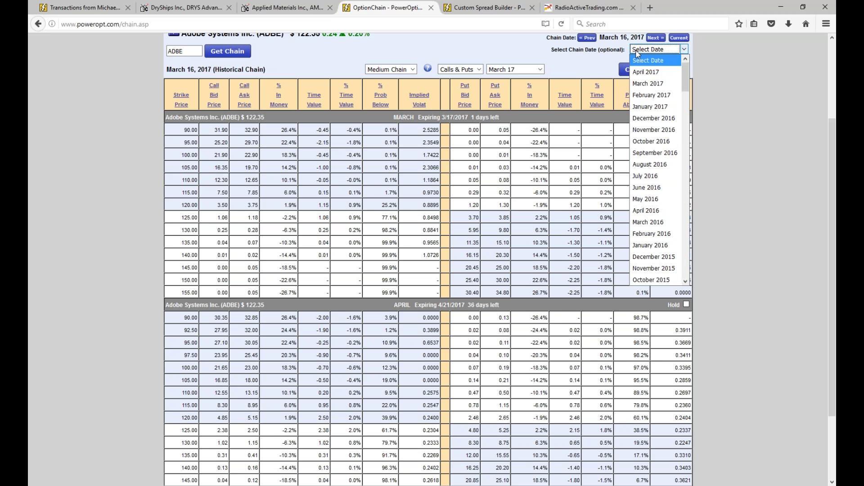
click(639, 84)
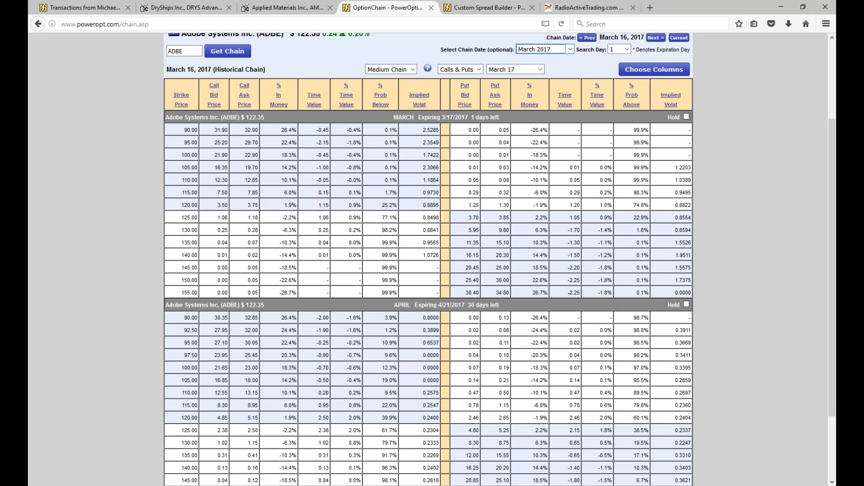
click(615, 51)
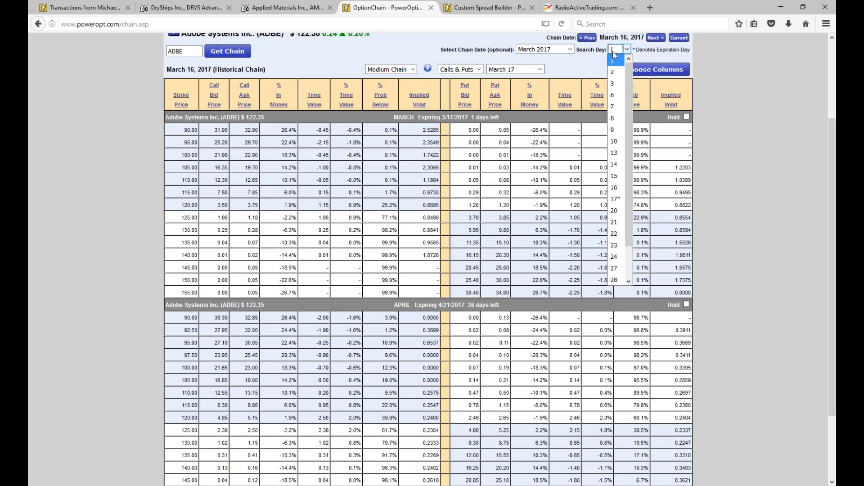
click(620, 143)
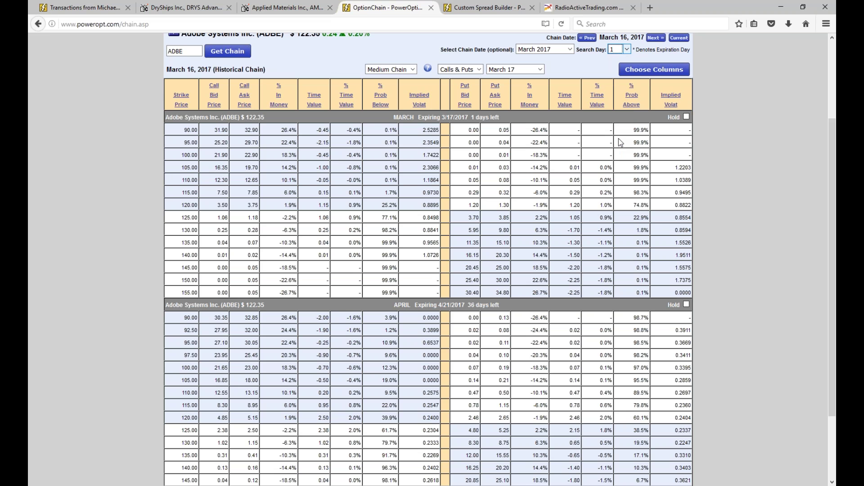
click(237, 55)
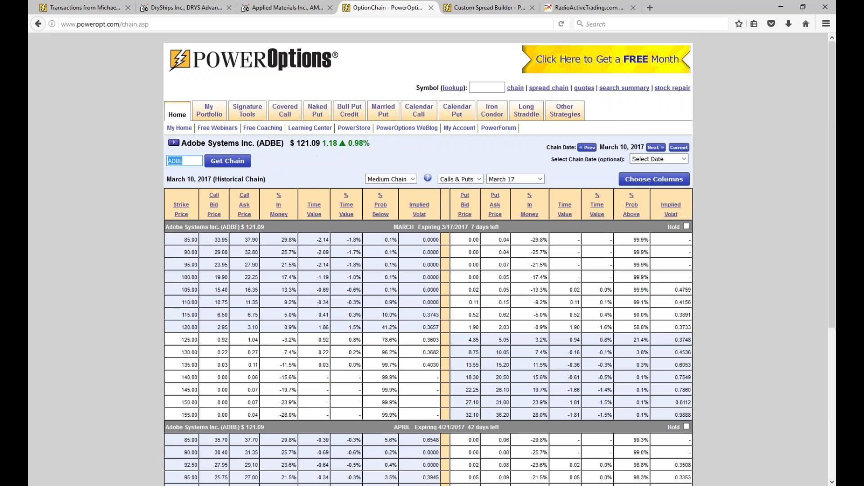
- Highlight the March 125 call's implied volatility and the chain's historical date
scroll(425, 230, down, 3)
drag(423, 230, 443, 230)
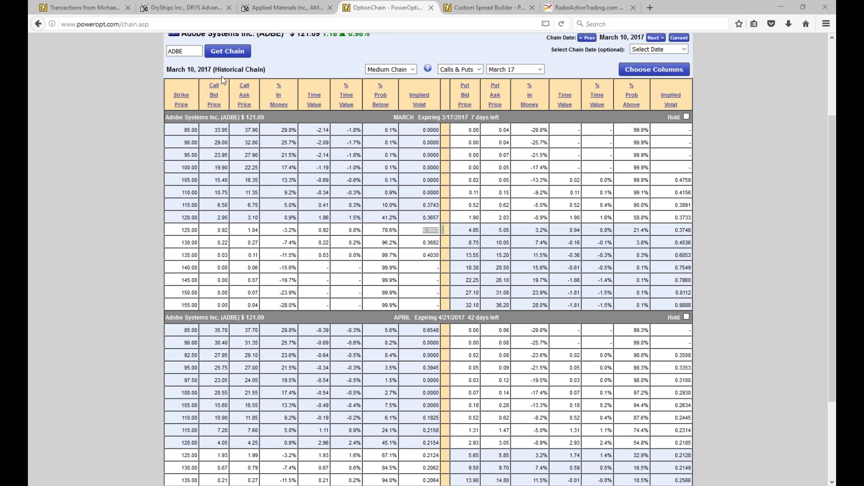
scroll(225, 82, up, 2)
drag(181, 124, 211, 126)
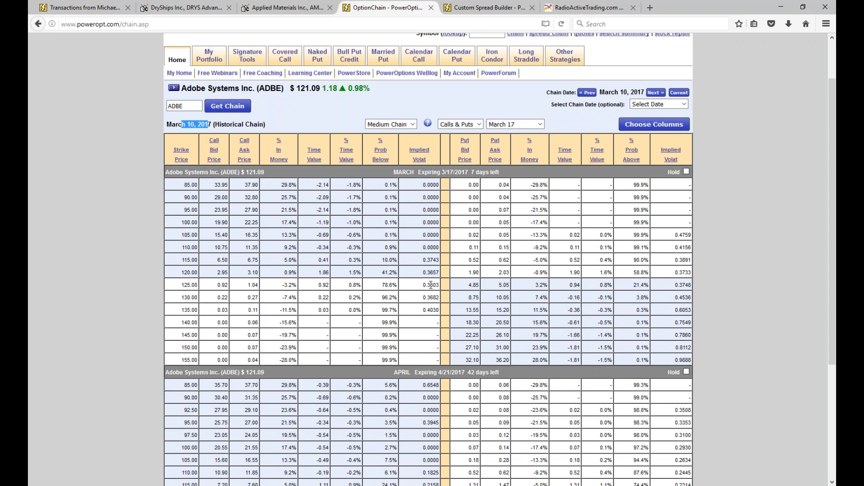
- Circle the ADBE stock price, the March 125 call's prices and implied volatility, and the March 120 put's prices
drag(668, 150, 666, 151)
mouse_move(321, 80)
mouse_down()
mouse_move(303, 103)
mouse_move(327, 81)
mouse_up()
mouse_move(439, 279)
mouse_down()
mouse_move(415, 289)
mouse_move(444, 284)
mouse_move(435, 276)
mouse_up()
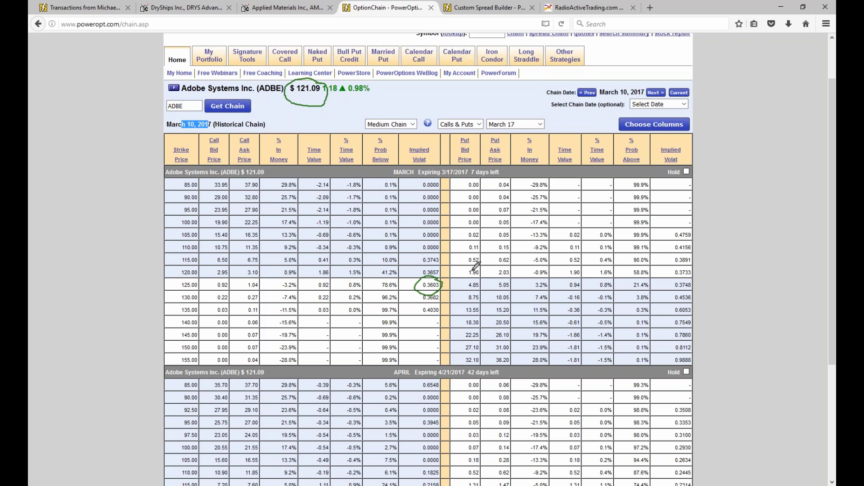
mouse_move(485, 269)
mouse_down()
mouse_move(464, 279)
mouse_move(508, 272)
mouse_move(481, 269)
mouse_up()
mouse_move(276, 280)
mouse_down()
mouse_move(243, 273)
mouse_move(259, 298)
mouse_move(270, 280)
mouse_up()
drag(440, 284, 457, 279)
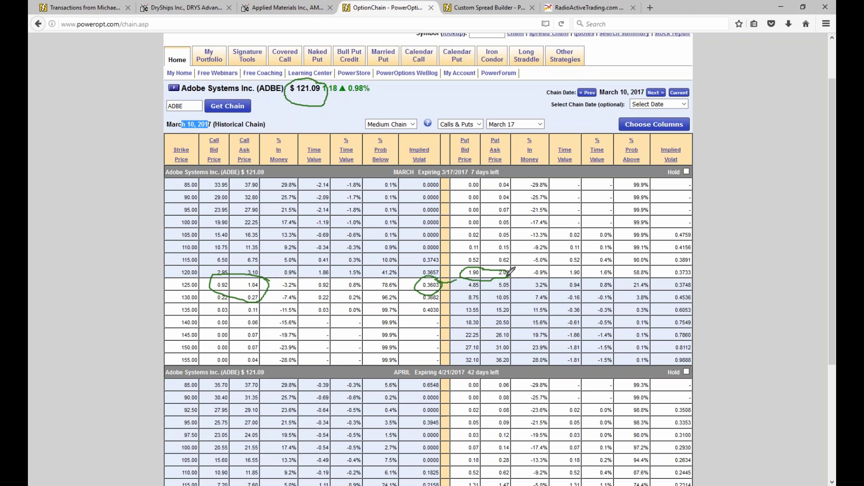
- Write 2.98 and a second figure beside the chain, underline the days left, add arrows to the figures, and erase all drawings
drag(309, 92, 313, 100)
mouse_move(80, 234)
mouse_down()
mouse_move(116, 252)
mouse_move(127, 235)
mouse_move(146, 242)
mouse_up()
mouse_move(104, 268)
mouse_down()
mouse_move(134, 281)
mouse_move(144, 264)
mouse_move(163, 276)
mouse_move(103, 282)
mouse_move(113, 261)
mouse_move(106, 275)
mouse_up()
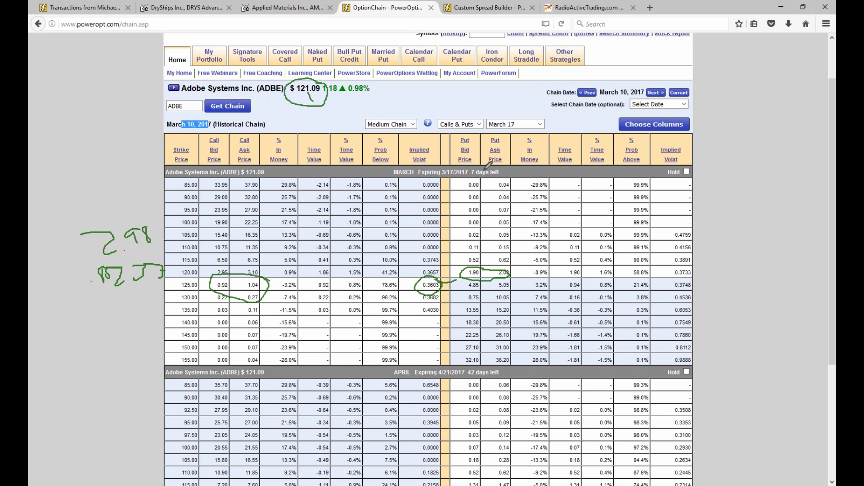
drag(472, 175, 488, 175)
mouse_move(43, 244)
mouse_down()
mouse_move(90, 233)
mouse_move(91, 283)
mouse_move(81, 293)
mouse_up()
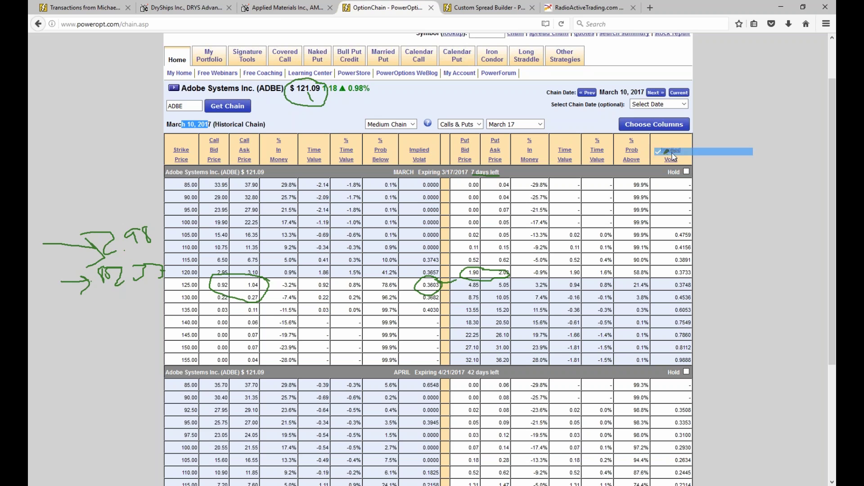
key(e)
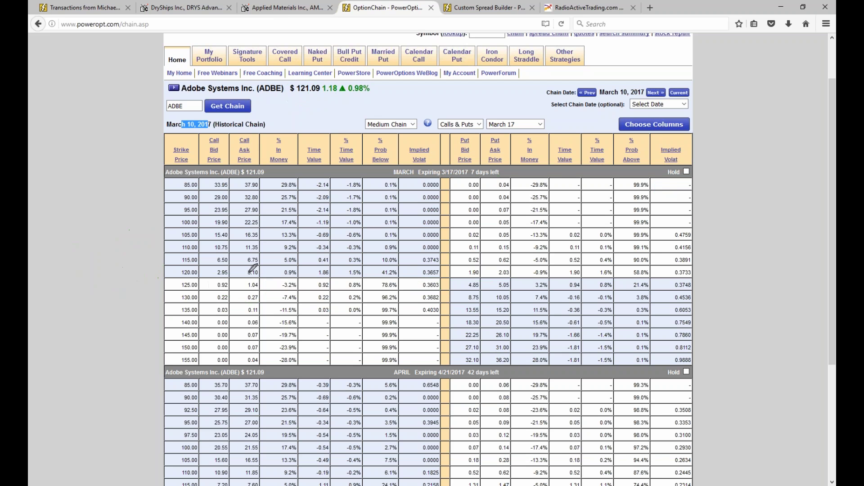
- Circle the March 120 call's prices and implied volatility and the March 120 put's prices, jot a note, and erase all drawings
mouse_move(228, 263)
mouse_down()
mouse_move(202, 272)
mouse_move(275, 270)
mouse_move(219, 266)
mouse_up()
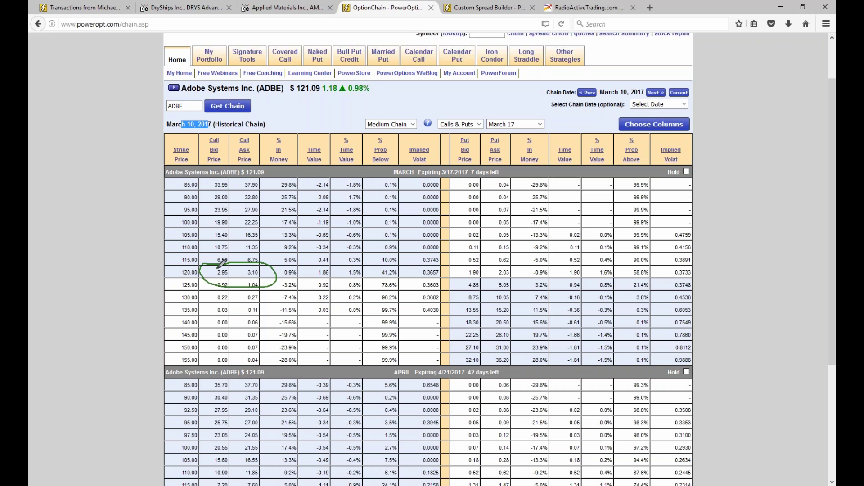
mouse_move(447, 270)
mouse_down()
mouse_move(441, 278)
mouse_move(449, 272)
mouse_up()
mouse_move(511, 266)
mouse_down()
mouse_move(460, 271)
mouse_move(482, 282)
mouse_move(508, 266)
mouse_up()
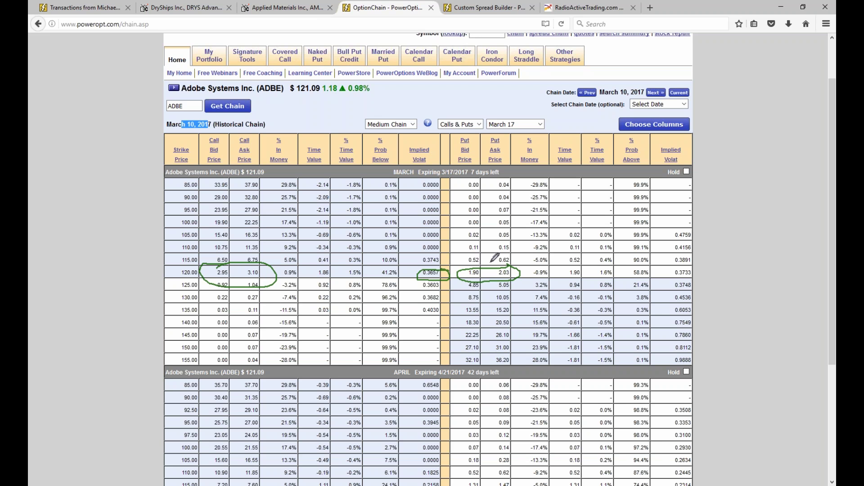
mouse_move(93, 213)
mouse_down()
mouse_move(86, 239)
mouse_move(113, 228)
mouse_up()
key(e)
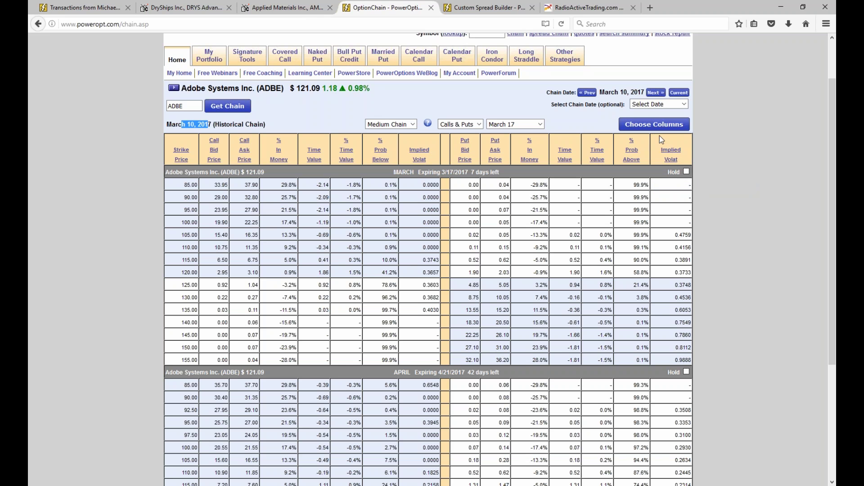
- Advance the ADBE chain to March 13, 2017 and highlight the March 120 call's prices and implied volatility and the March 120 put's bid
click(656, 93)
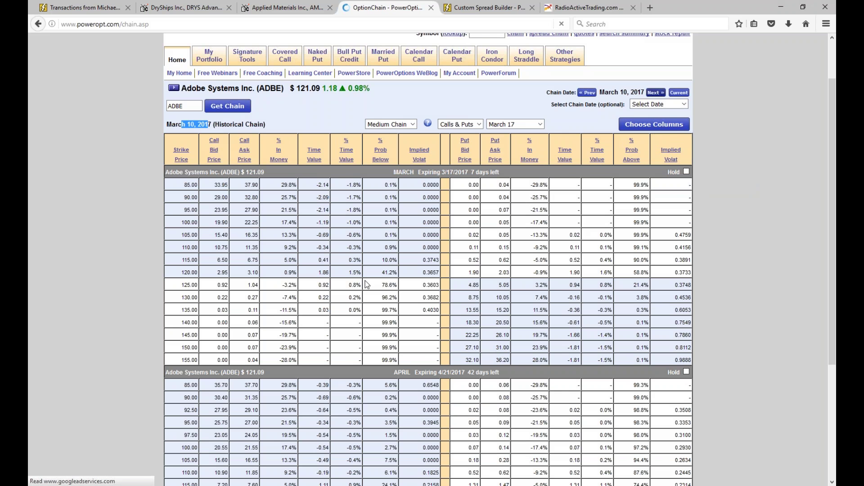
scroll(220, 262, down, 2)
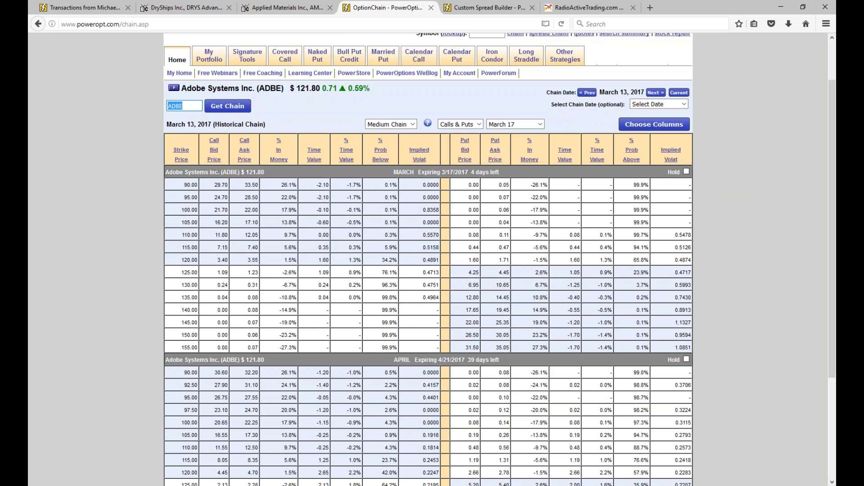
drag(219, 263, 269, 266)
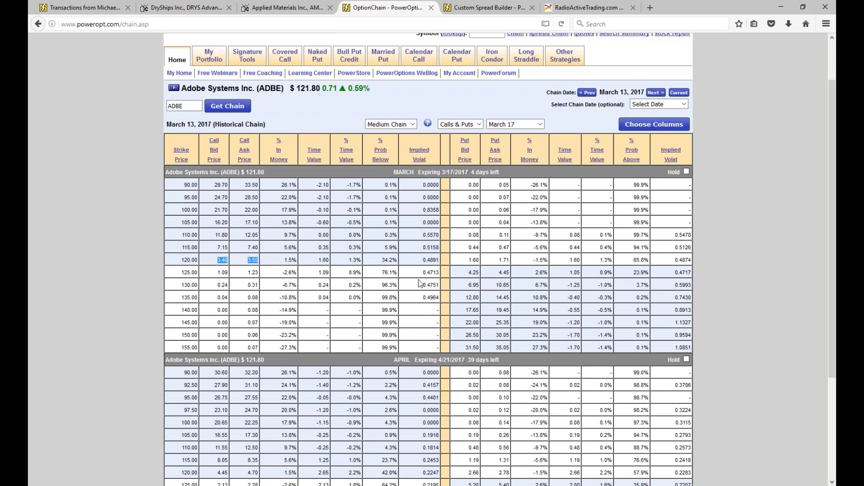
drag(425, 266, 408, 258)
drag(216, 262, 286, 261)
drag(472, 260, 478, 261)
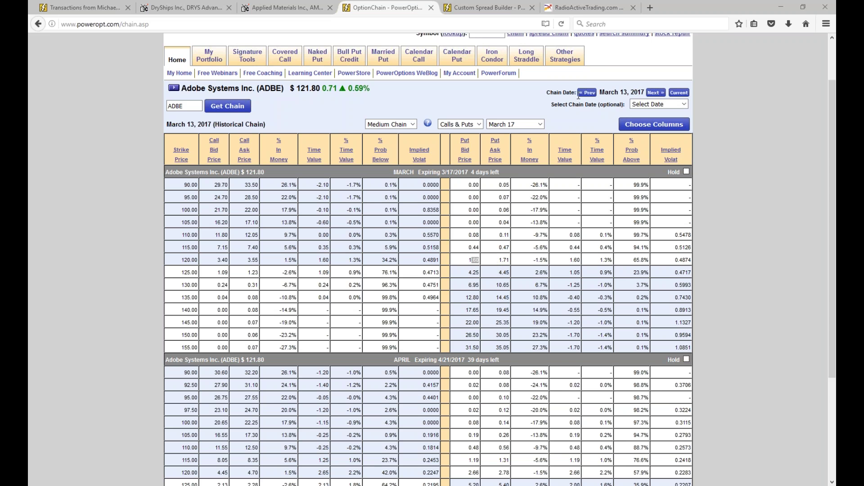
- Advance the chain to March 14, 2017 and highlight the March 120 call's implied volatility and prices, plus the March 120 put's prices
click(656, 92)
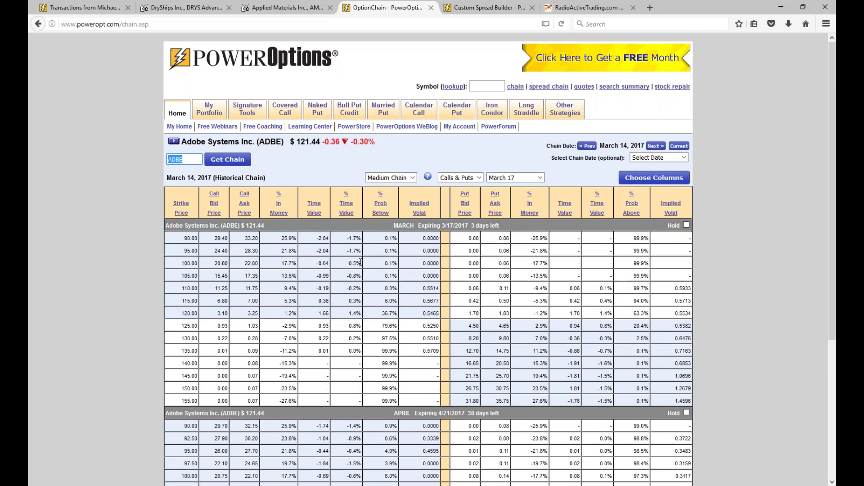
scroll(330, 99, down, 3)
drag(423, 206, 440, 205)
drag(217, 205, 261, 207)
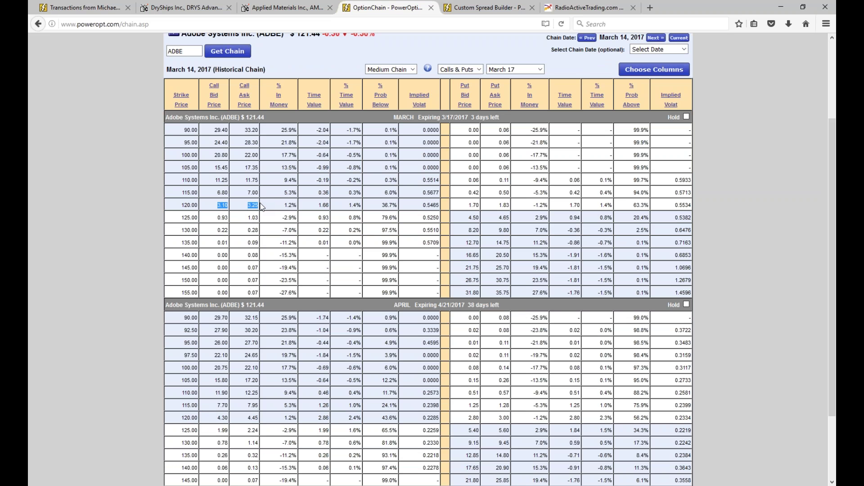
drag(468, 205, 510, 206)
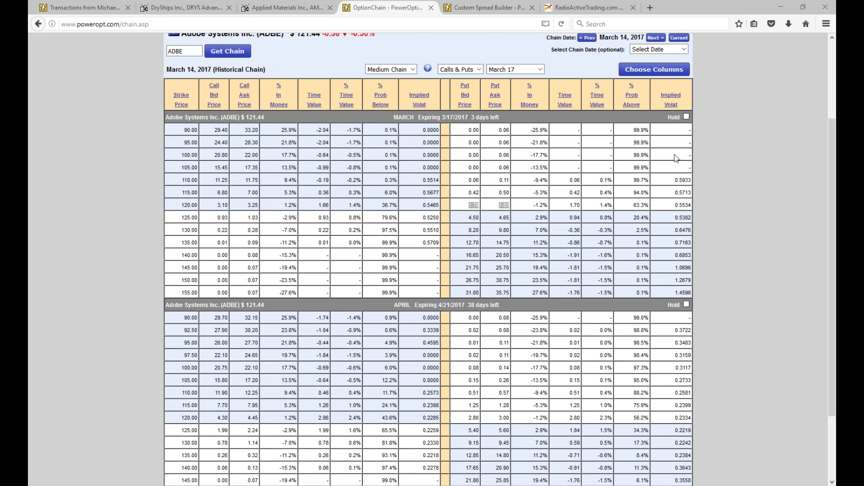
- Write .35, .55, 4.90 and 4.9 with an arrow beside the March 14 chain, then erase all drawings
mouse_move(93, 203)
mouse_down()
mouse_move(142, 203)
mouse_move(136, 208)
mouse_up()
drag(110, 172, 135, 175)
click(118, 214)
mouse_move(135, 208)
mouse_down()
mouse_move(133, 220)
mouse_move(137, 204)
mouse_up()
drag(142, 203, 141, 225)
drag(142, 203, 151, 208)
mouse_move(77, 239)
mouse_down()
mouse_move(96, 254)
mouse_move(93, 267)
mouse_move(111, 263)
mouse_move(122, 244)
mouse_up()
click(100, 267)
mouse_move(82, 288)
mouse_down()
mouse_move(99, 299)
mouse_move(97, 313)
mouse_move(110, 295)
mouse_move(117, 313)
mouse_up()
click(103, 306)
drag(113, 174, 122, 223)
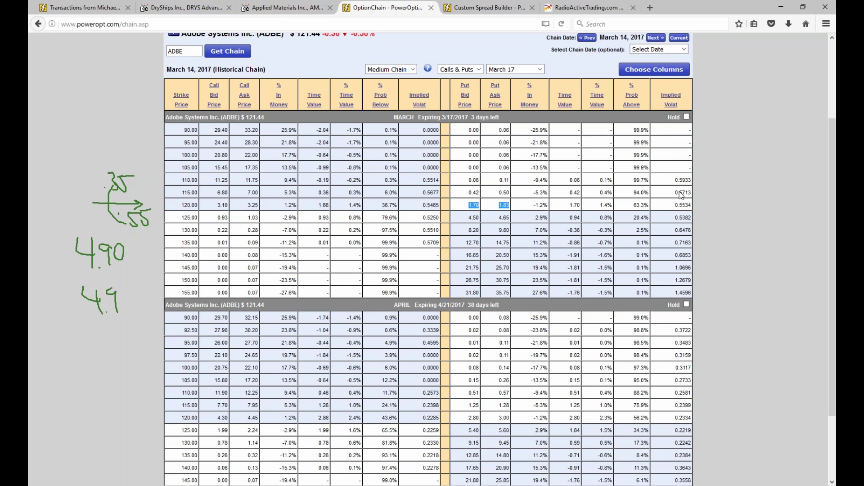
key(e)
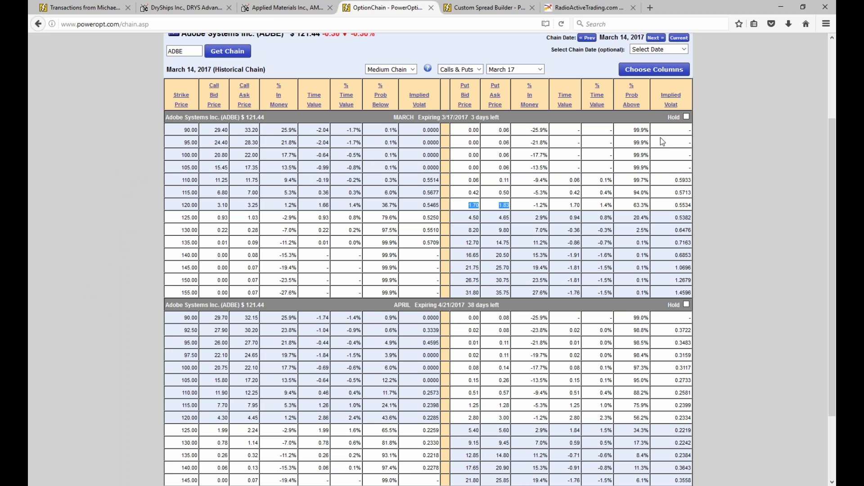
- Advance the chain to March 15, 2017 and highlight the March 120 call's prices and implied volatility and the March 120 put's bid
click(655, 38)
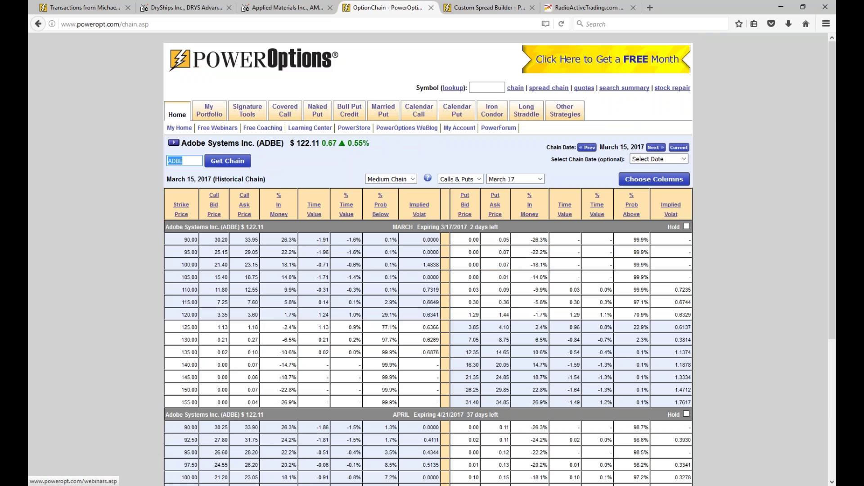
scroll(315, 271, down, 3)
drag(216, 206, 272, 206)
drag(425, 206, 443, 208)
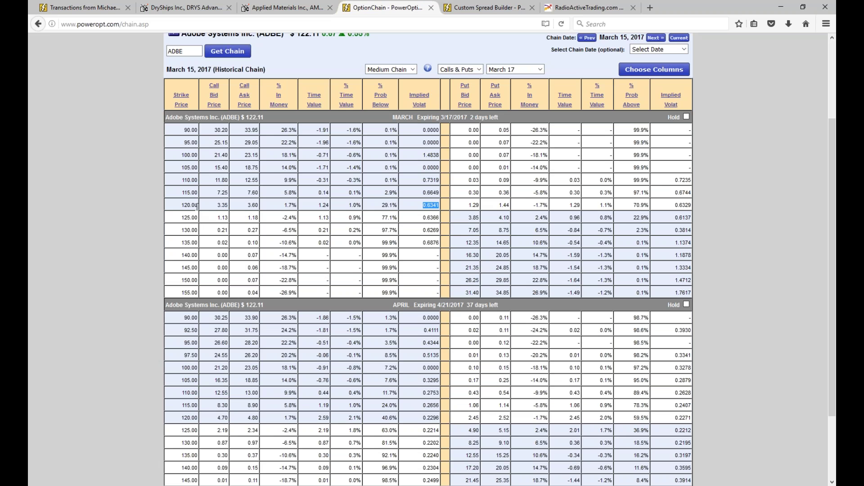
scroll(197, 206, up, 2)
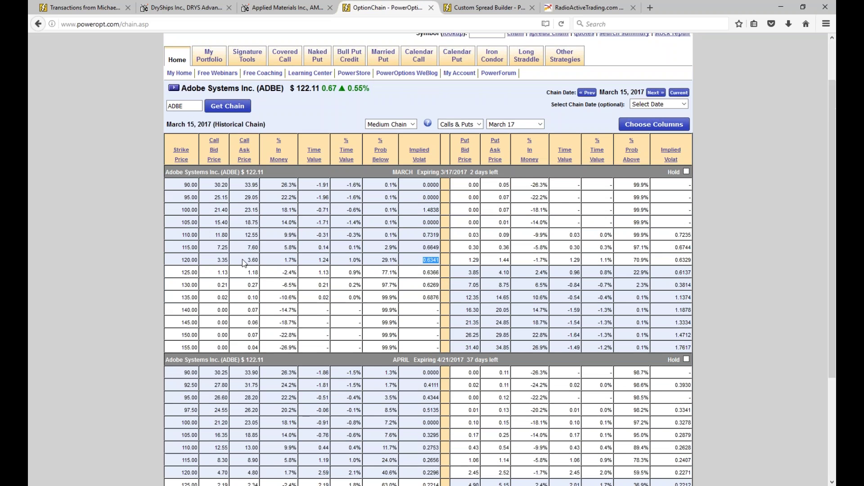
drag(217, 260, 263, 260)
drag(479, 260, 471, 260)
drag(422, 260, 440, 260)
- Advance the chain to March 16, 2017 and highlight the March 120 call's prices and implied volatility, the 125 call's prices, and the 120 put's prices
click(651, 93)
scroll(486, 262, down, 3)
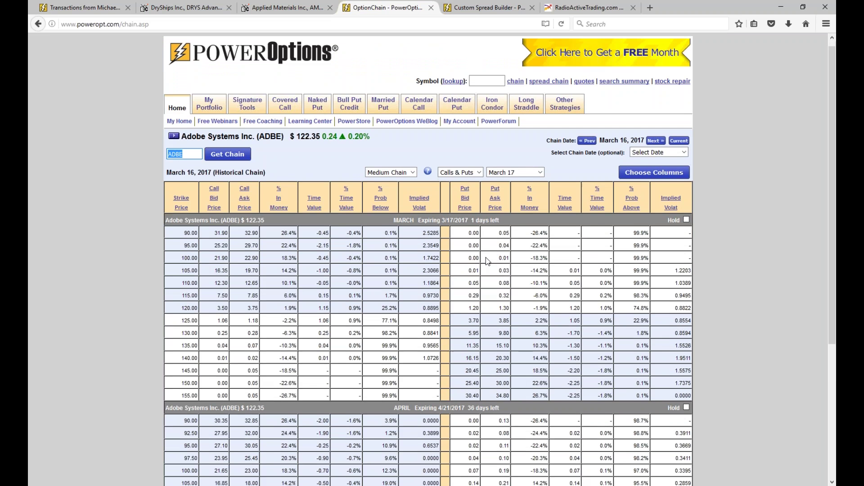
drag(218, 205, 263, 206)
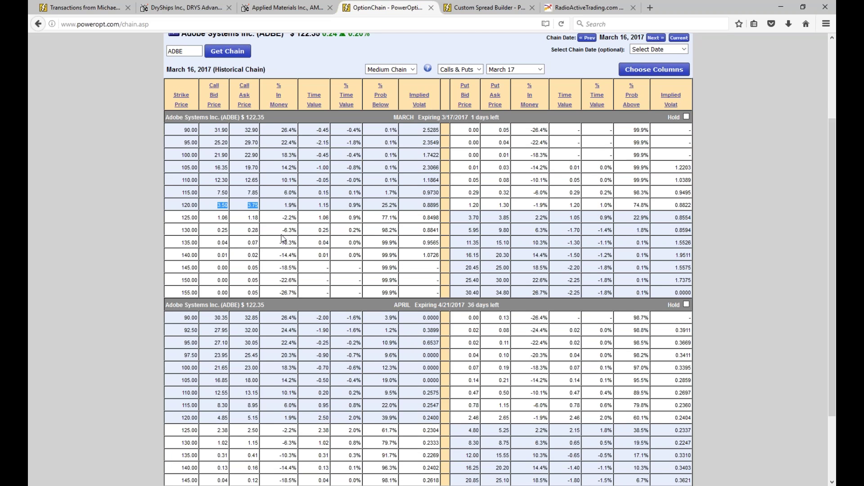
drag(183, 206, 198, 205)
drag(421, 205, 443, 206)
drag(217, 218, 256, 226)
drag(467, 206, 505, 206)
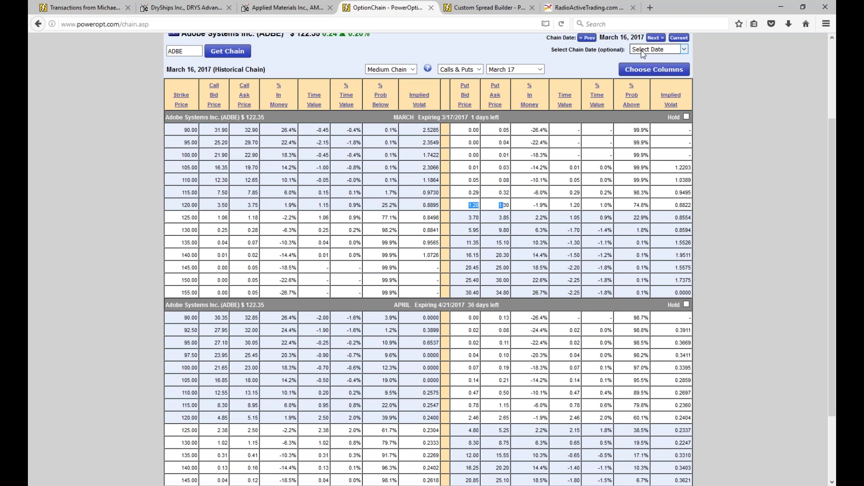
- Advance the chain to March 17, 2017 and highlight the March 120 call's prices and implied volatility and the March 120 put's prices
click(649, 40)
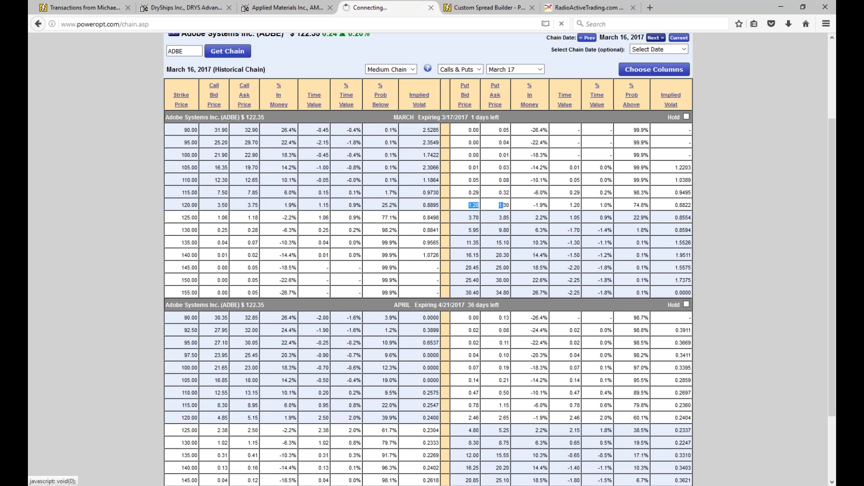
scroll(422, 303, down, 3)
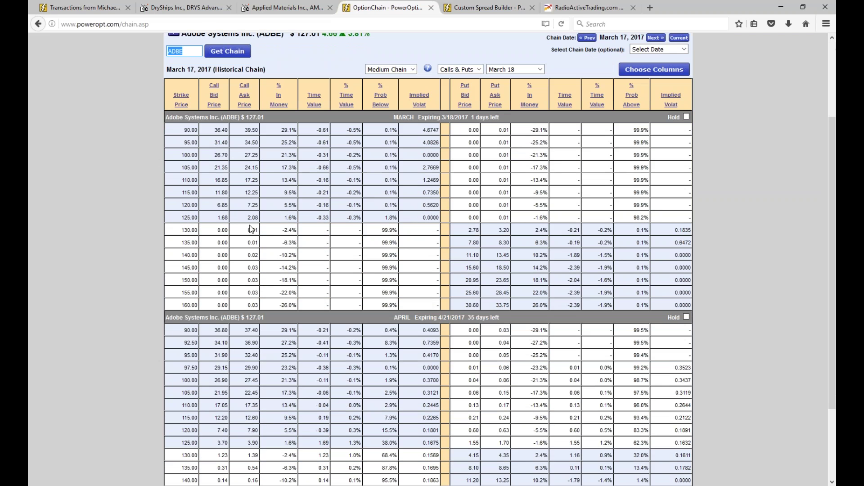
drag(219, 206, 266, 208)
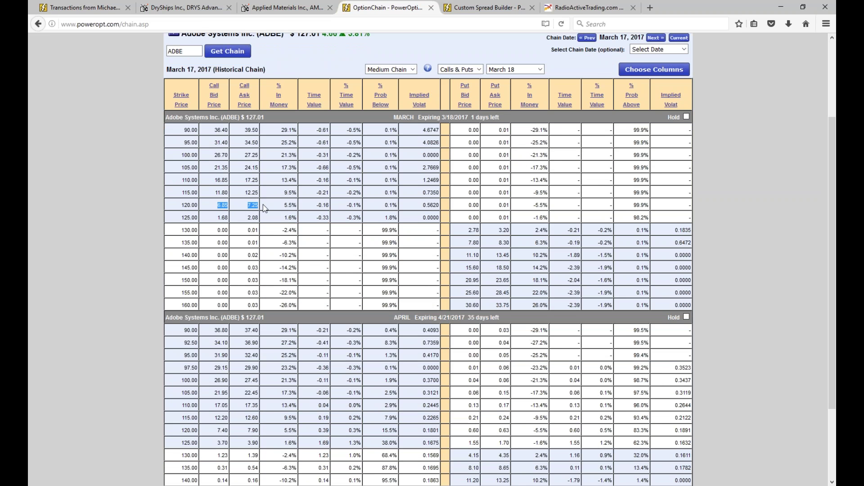
drag(430, 206, 439, 206)
click(219, 208)
drag(218, 208, 267, 209)
drag(469, 206, 503, 205)
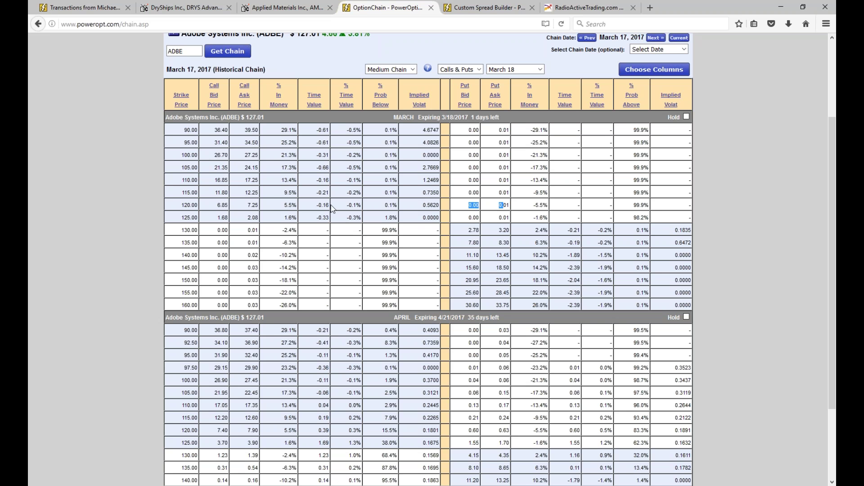
drag(216, 205, 271, 208)
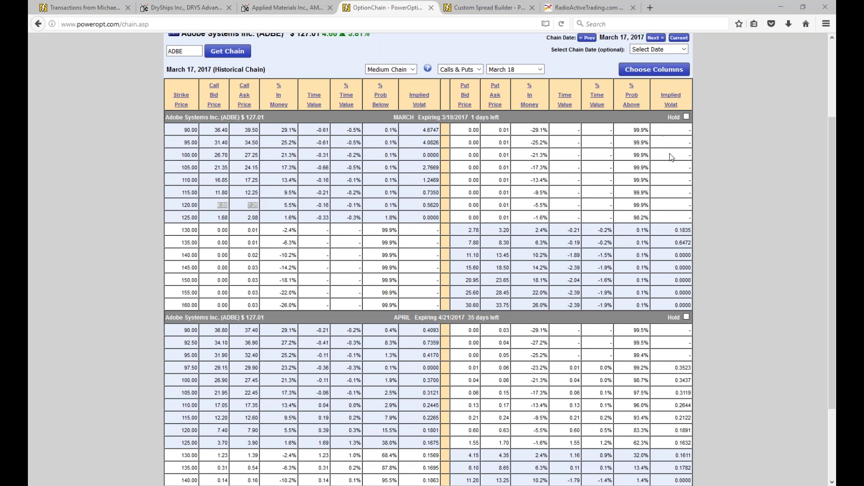
- Write 4.90, .37 and .85 with an arrow to "loss" beside the March 17 chain, linking the loss note to 4.90
mouse_move(99, 154)
mouse_down()
mouse_move(125, 179)
mouse_move(120, 197)
mouse_up()
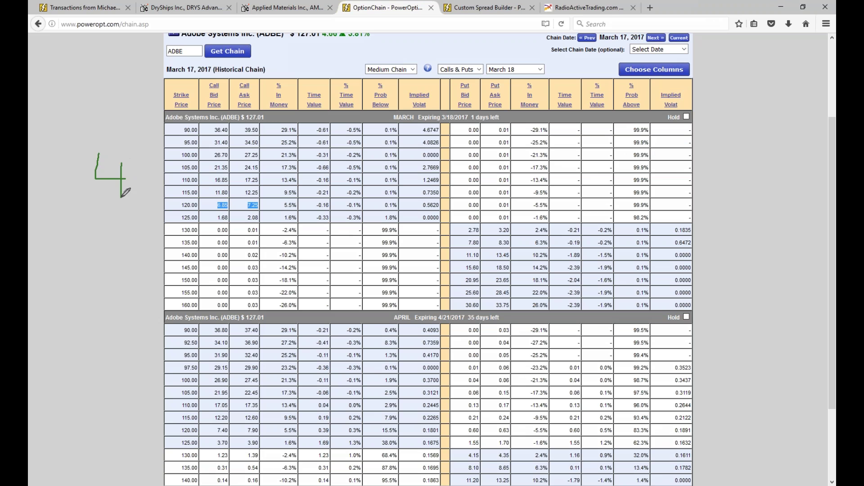
click(129, 192)
mouse_move(140, 167)
mouse_down()
mouse_move(137, 189)
mouse_move(148, 169)
mouse_up()
drag(120, 139, 162, 103)
click(62, 173)
mouse_move(72, 151)
mouse_down()
mouse_move(77, 171)
mouse_move(90, 160)
mouse_up()
click(100, 143)
click(74, 117)
mouse_move(93, 103)
mouse_down()
mouse_move(86, 114)
mouse_move(93, 123)
mouse_move(105, 116)
mouse_move(104, 104)
mouse_move(142, 118)
mouse_move(149, 107)
mouse_move(157, 118)
mouse_up()
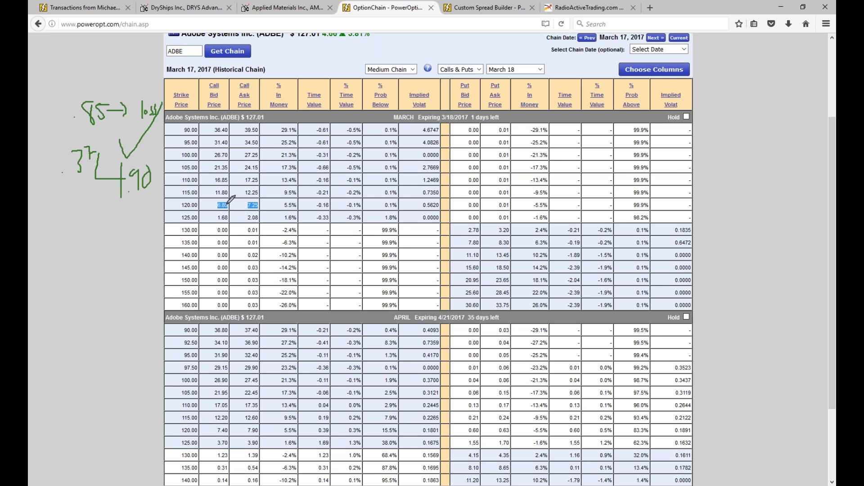
- Write 7 and 2.10 beneath the 4.90 note, mark between the figures, erase all drawings, and leave drawing mode
mouse_move(109, 205)
mouse_down()
mouse_move(116, 235)
mouse_move(143, 218)
mouse_up()
click(137, 230)
mouse_move(71, 250)
mouse_down()
mouse_move(117, 269)
mouse_move(130, 243)
mouse_up()
click(103, 265)
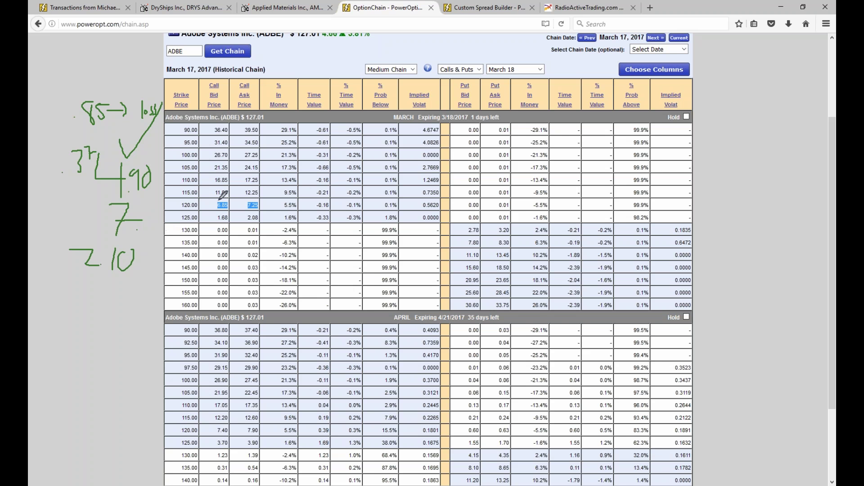
drag(125, 176, 75, 240)
right_click(682, 184)
click(683, 187)
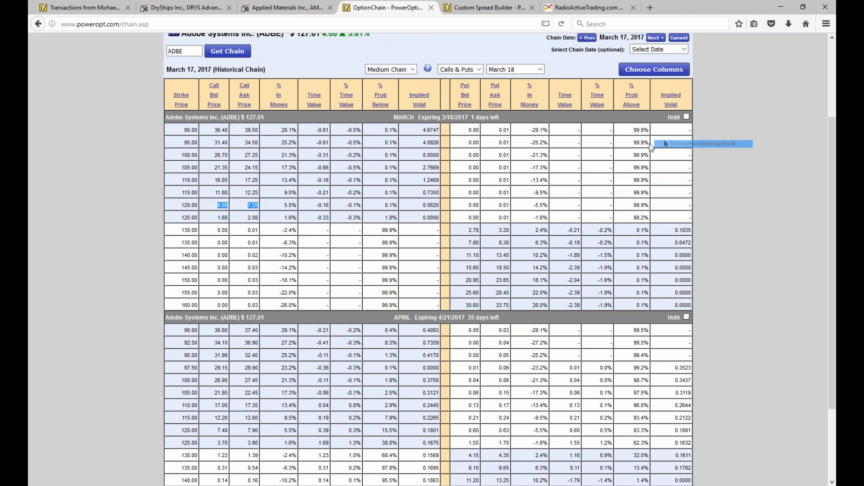
- Switch to the Short Term Earnings Straddles transactions and highlight ADBE's total gain/loss
click(85, 8)
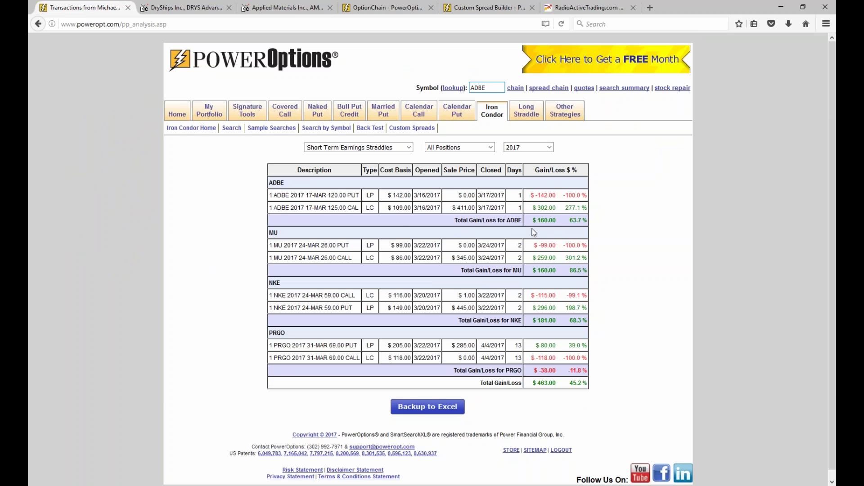
drag(531, 221, 608, 227)
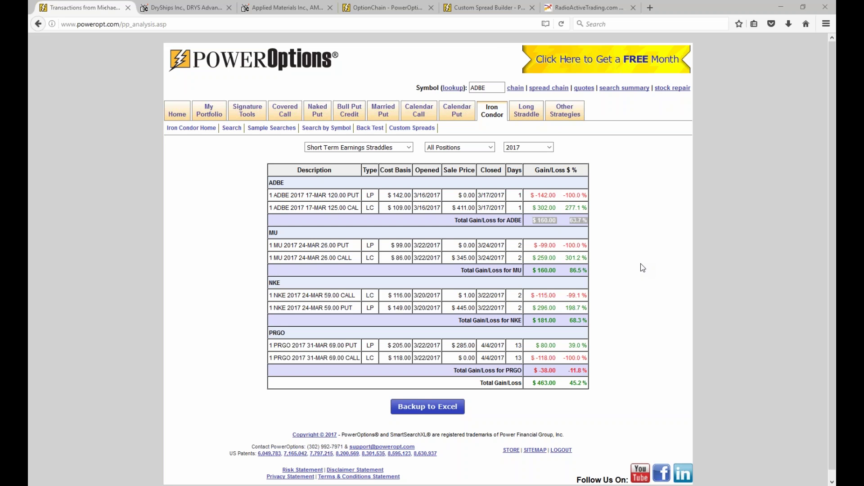
click(604, 213)
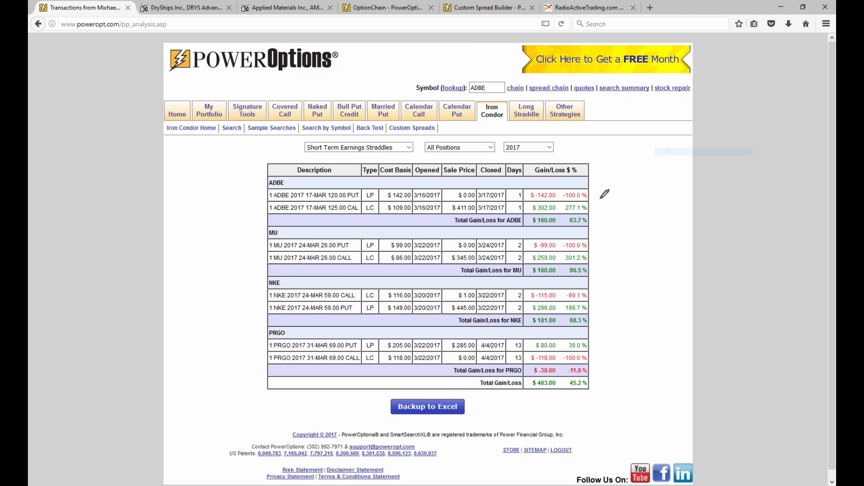
- Draw an arrow from ADBE's total gain/loss and write 120, an M note, 2.10 and 4.90 beside the results
mouse_move(593, 219)
mouse_down()
mouse_move(606, 208)
mouse_move(607, 224)
mouse_up()
mouse_move(614, 189)
mouse_down()
mouse_move(614, 206)
mouse_move(640, 206)
mouse_up()
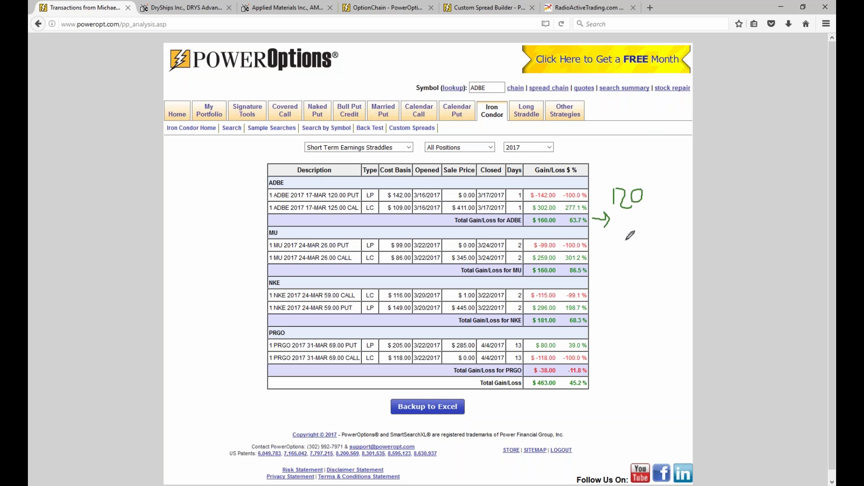
mouse_move(618, 236)
mouse_down()
mouse_move(621, 222)
mouse_move(635, 233)
mouse_up()
drag(604, 257, 637, 267)
click(625, 267)
mouse_move(640, 253)
mouse_down()
mouse_move(644, 267)
mouse_move(648, 251)
mouse_up()
mouse_move(618, 280)
mouse_down()
mouse_move(616, 292)
mouse_move(626, 296)
mouse_move(650, 283)
mouse_up()
click(629, 294)
- Circle ADBE's cost bases with a figure noted beside them, bracket the two ADBE positions, and erase all drawings
mouse_move(415, 193)
mouse_down()
mouse_move(395, 203)
mouse_move(413, 194)
mouse_move(426, 225)
mouse_move(450, 219)
mouse_move(451, 227)
mouse_up()
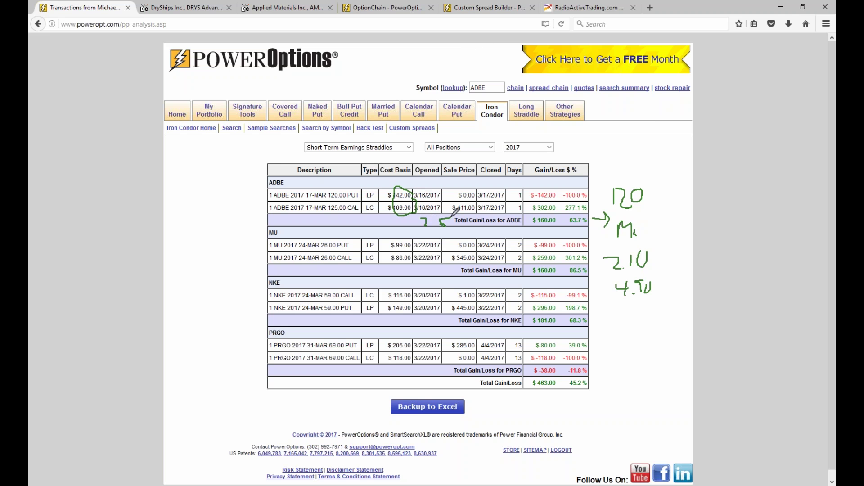
mouse_move(559, 217)
mouse_down()
mouse_move(537, 224)
mouse_move(557, 217)
mouse_up()
drag(450, 231, 452, 231)
click(601, 262)
drag(609, 286, 620, 299)
key(e)
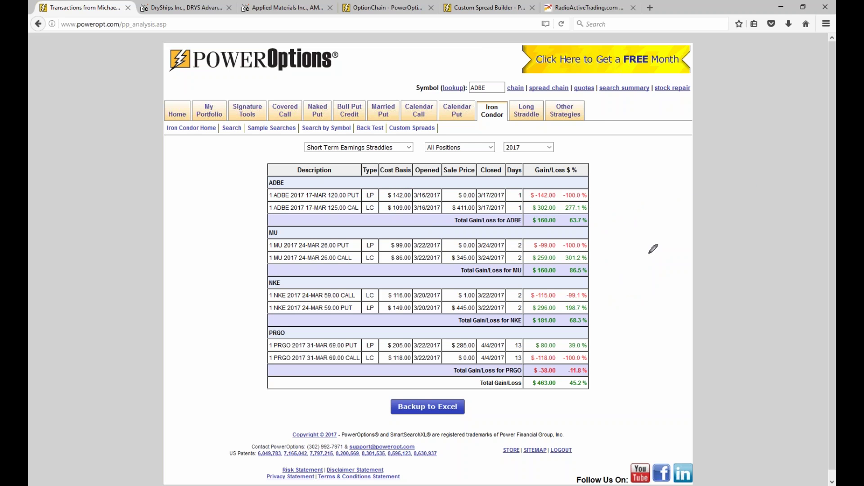
mouse_move(321, 180)
mouse_down()
mouse_move(380, 183)
mouse_move(384, 225)
mouse_move(354, 221)
mouse_up()
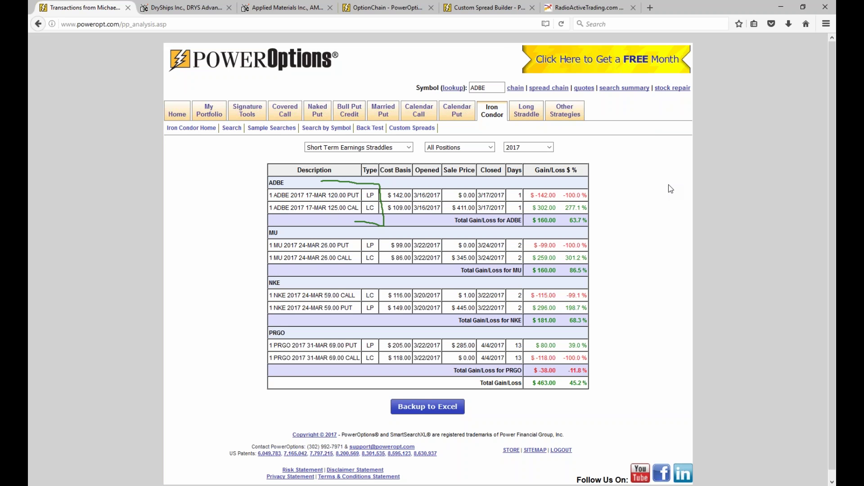
key(e)
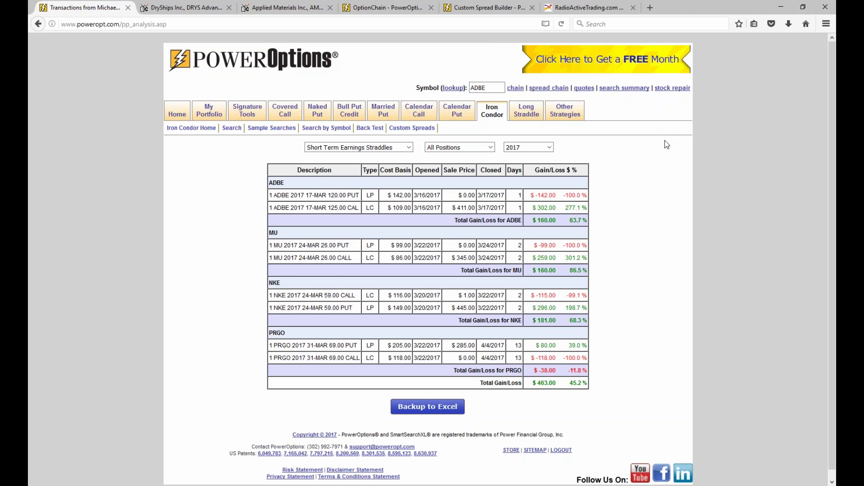
- Highlight PRGO's total gain/loss and the PRGO put's closing and opening dates
scroll(612, 172, down, 1)
scroll(611, 172, up, 1)
double_click(542, 371)
drag(481, 345, 505, 345)
drag(413, 346, 447, 351)
click(540, 369)
- Highlight the total percentage returns for PRGO, NKE, MU and ADBE one by one
drag(569, 370, 597, 374)
drag(569, 322, 594, 325)
drag(569, 269, 591, 270)
drag(568, 220, 590, 220)
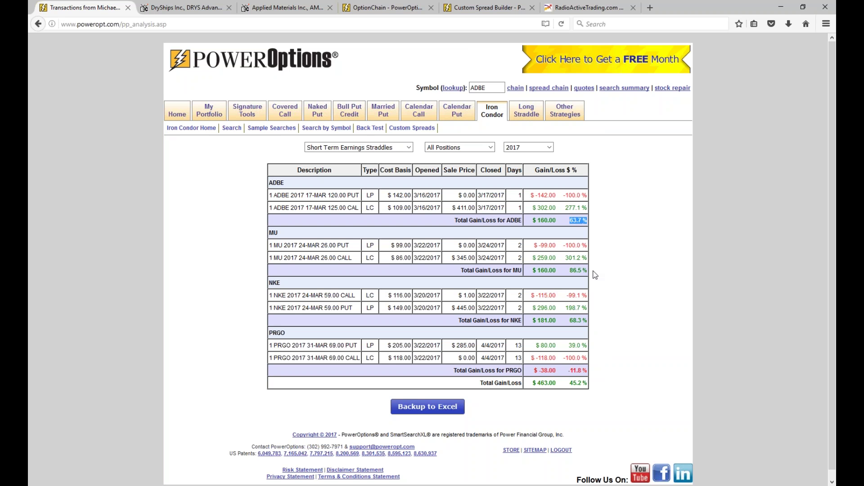